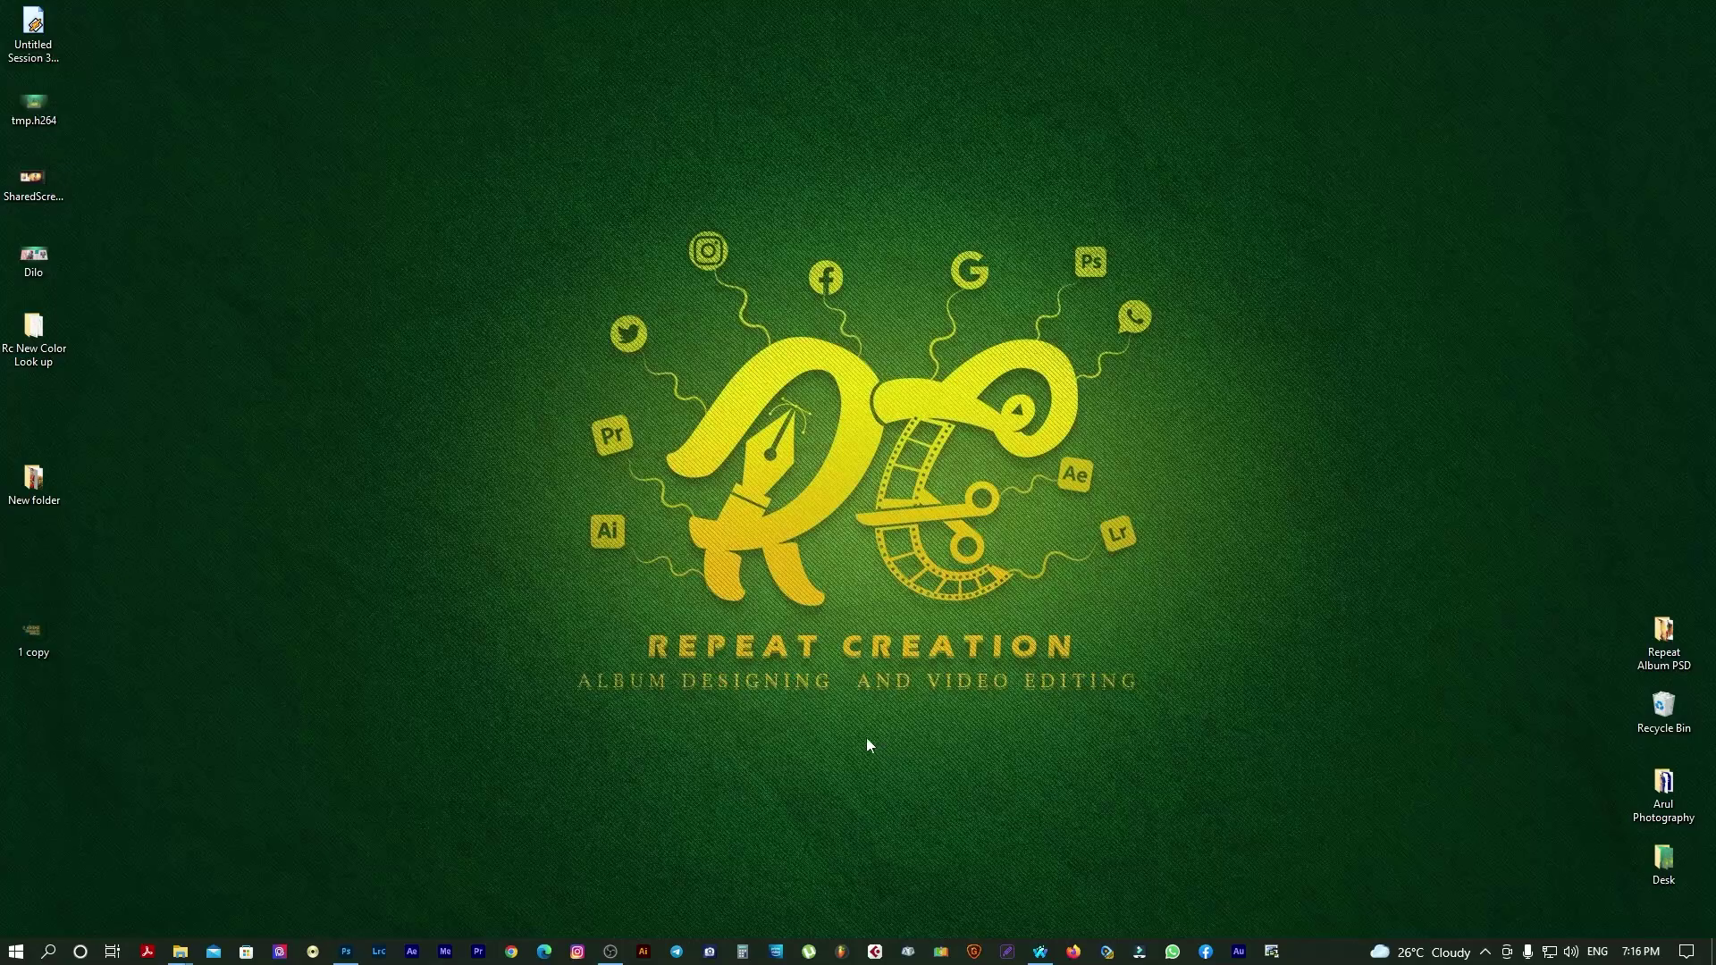
Step: Launch Photoshop from the taskbar and start a new document from the Home screen
{"action": "left_click", "coordinate": [346, 951]}
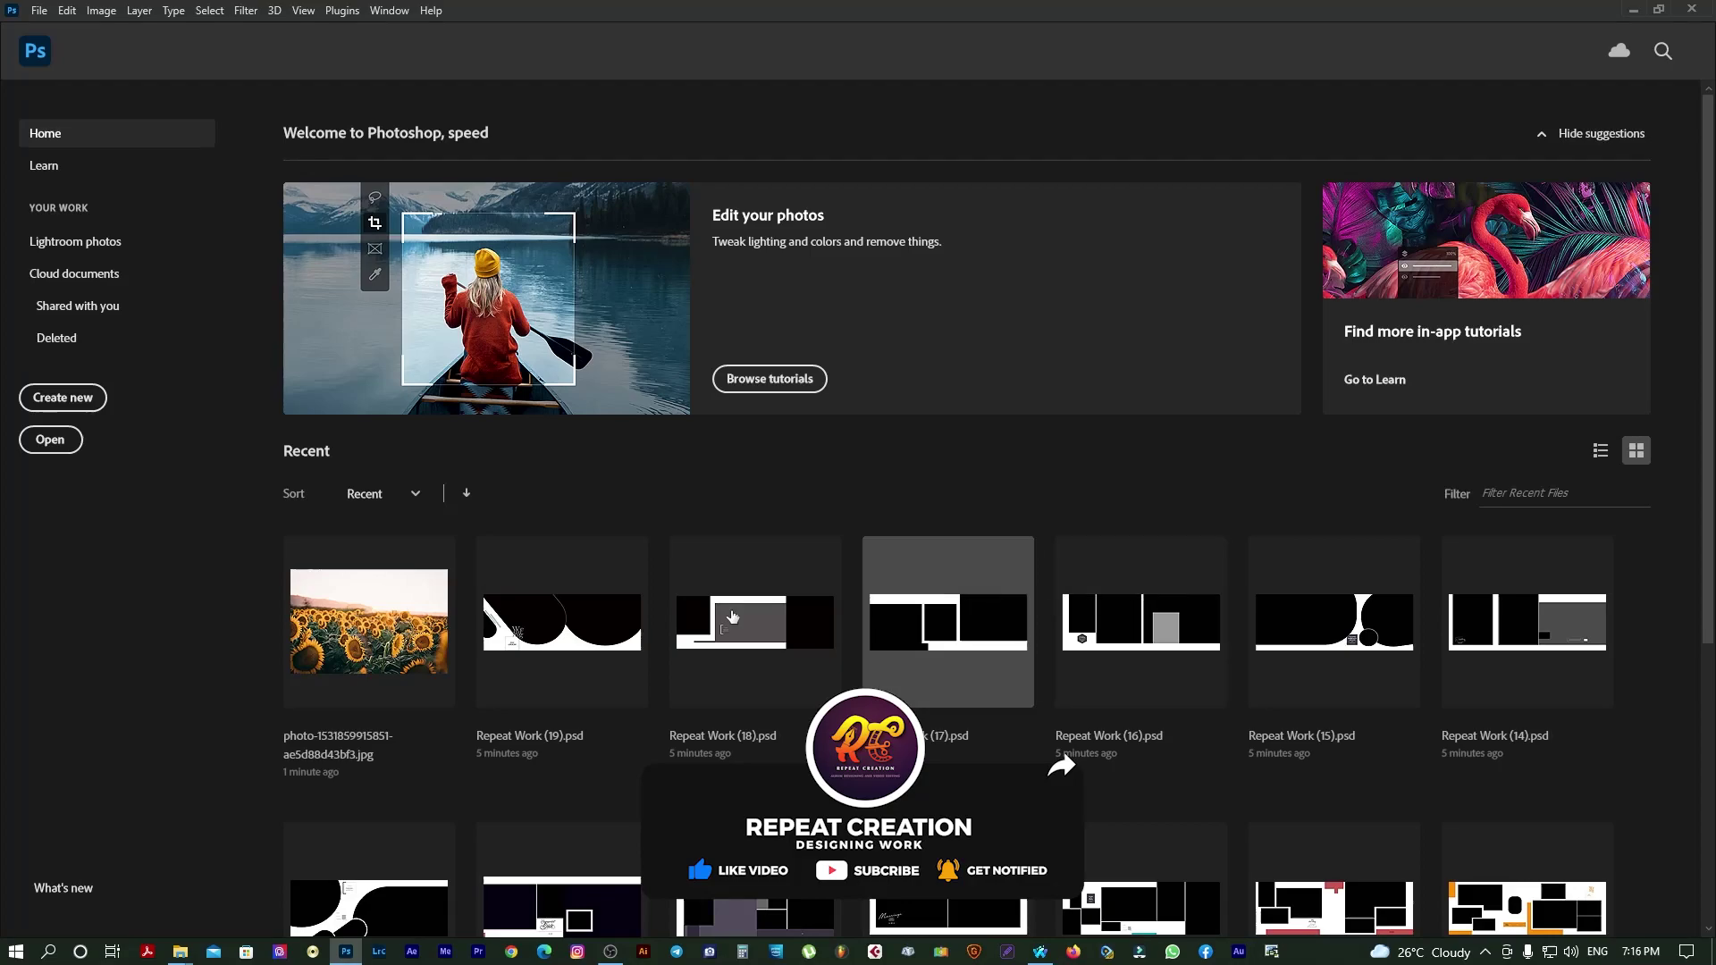
{"action": "left_click", "coordinate": [63, 397]}
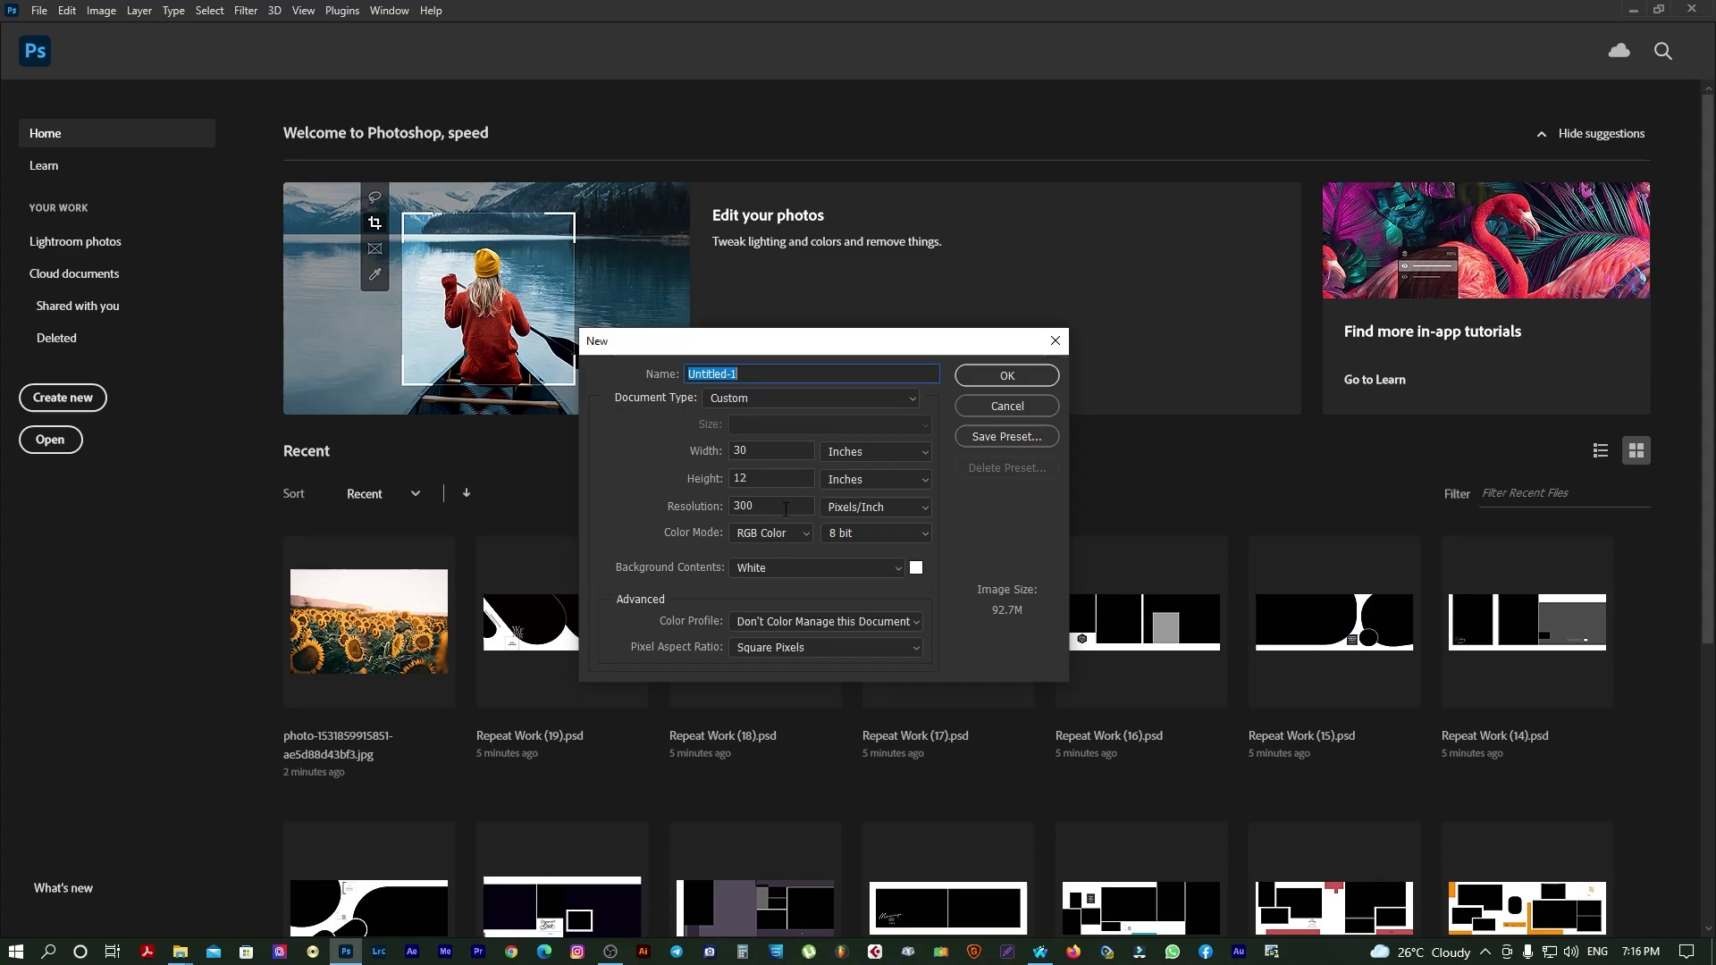
Step: Create the 30 x 12 in, 300 ppi RGB spread and add centre and margin guides
{"action": "left_click", "coordinate": [1013, 384]}
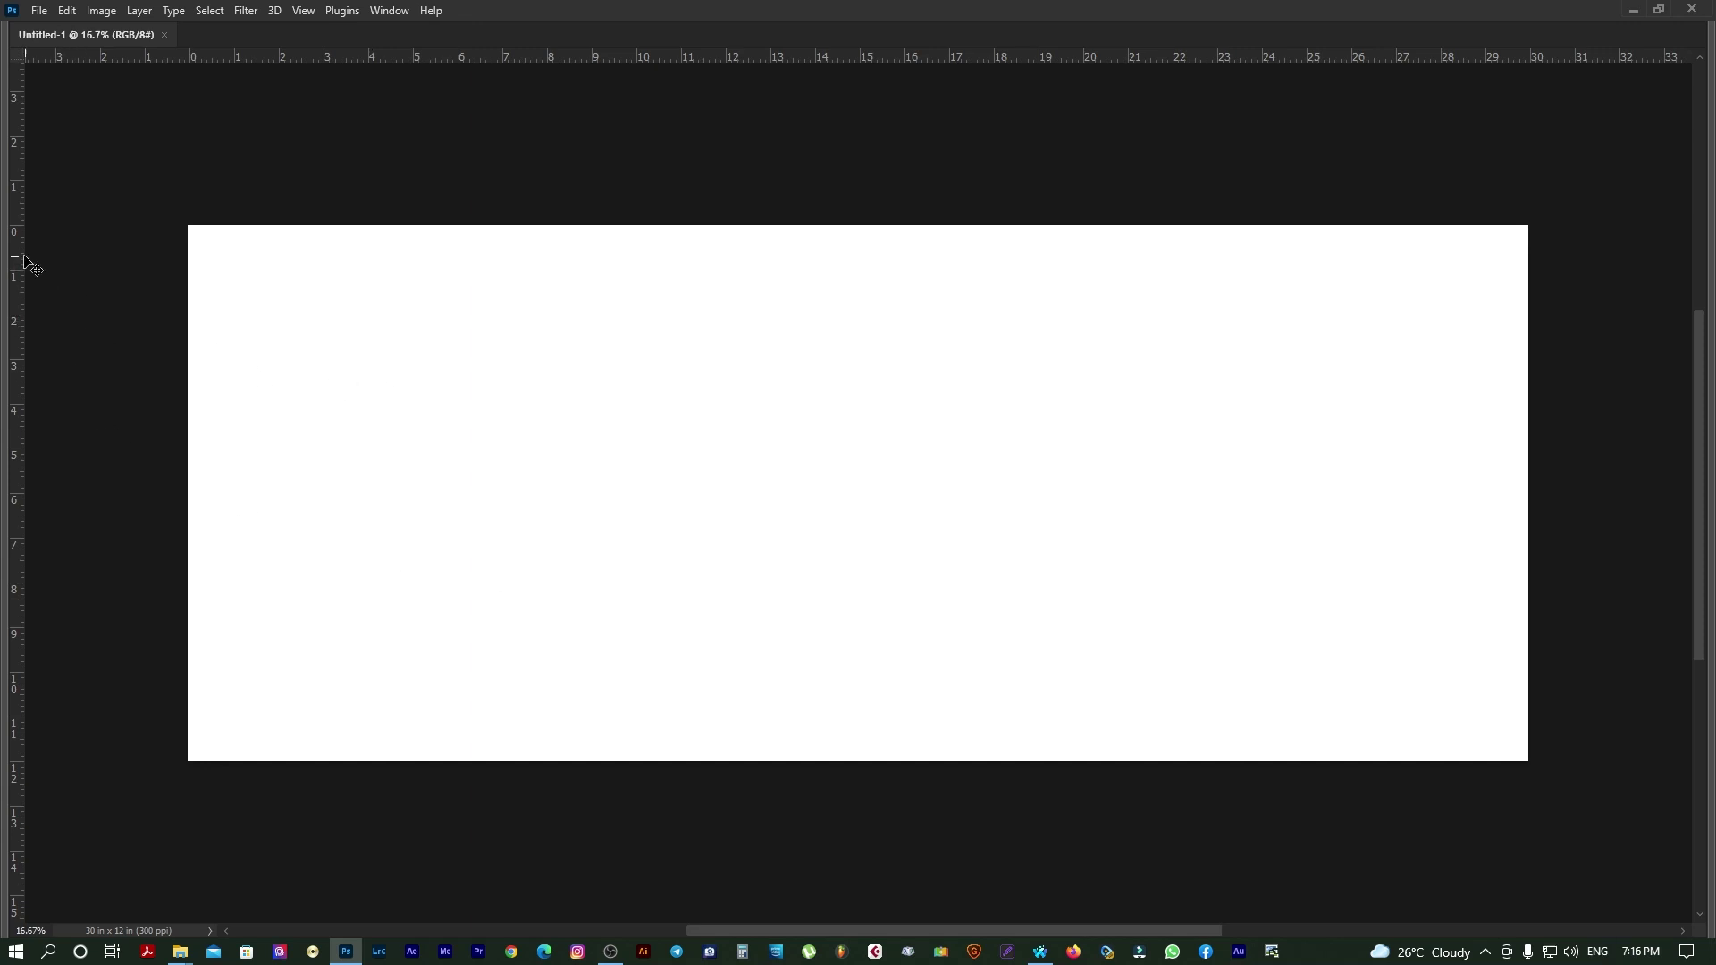
{"action": "mouse_move", "coordinate": [26, 263]}
{"action": "left_mouse_down"}
{"action": "mouse_move", "coordinate": [865, 533]}
{"action": "mouse_move", "coordinate": [909, 447]}
{"action": "left_mouse_up"}
{"action": "left_click_drag", "start_coordinate": [45, 199], "coordinate": [816, 380]}
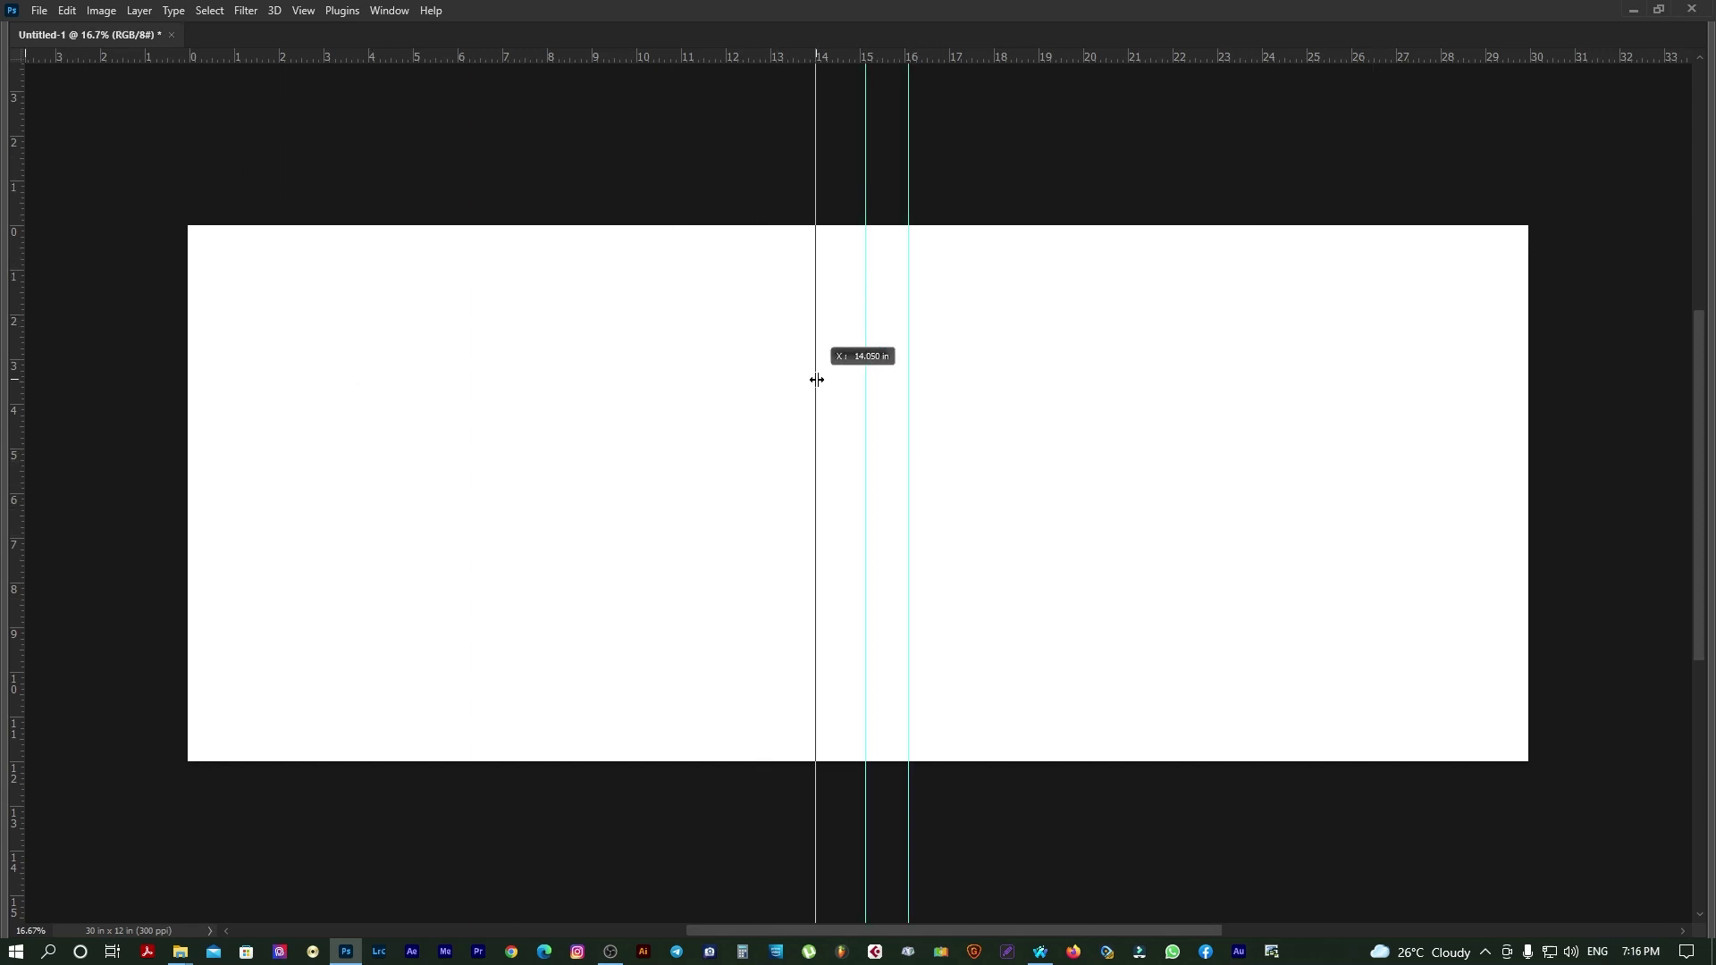
{"action": "left_click_drag", "start_coordinate": [13, 385], "coordinate": [1505, 402]}
{"action": "left_click_drag", "start_coordinate": [16, 80], "coordinate": [217, 197]}
{"action": "left_click_drag", "start_coordinate": [13, 134], "coordinate": [779, 130]}
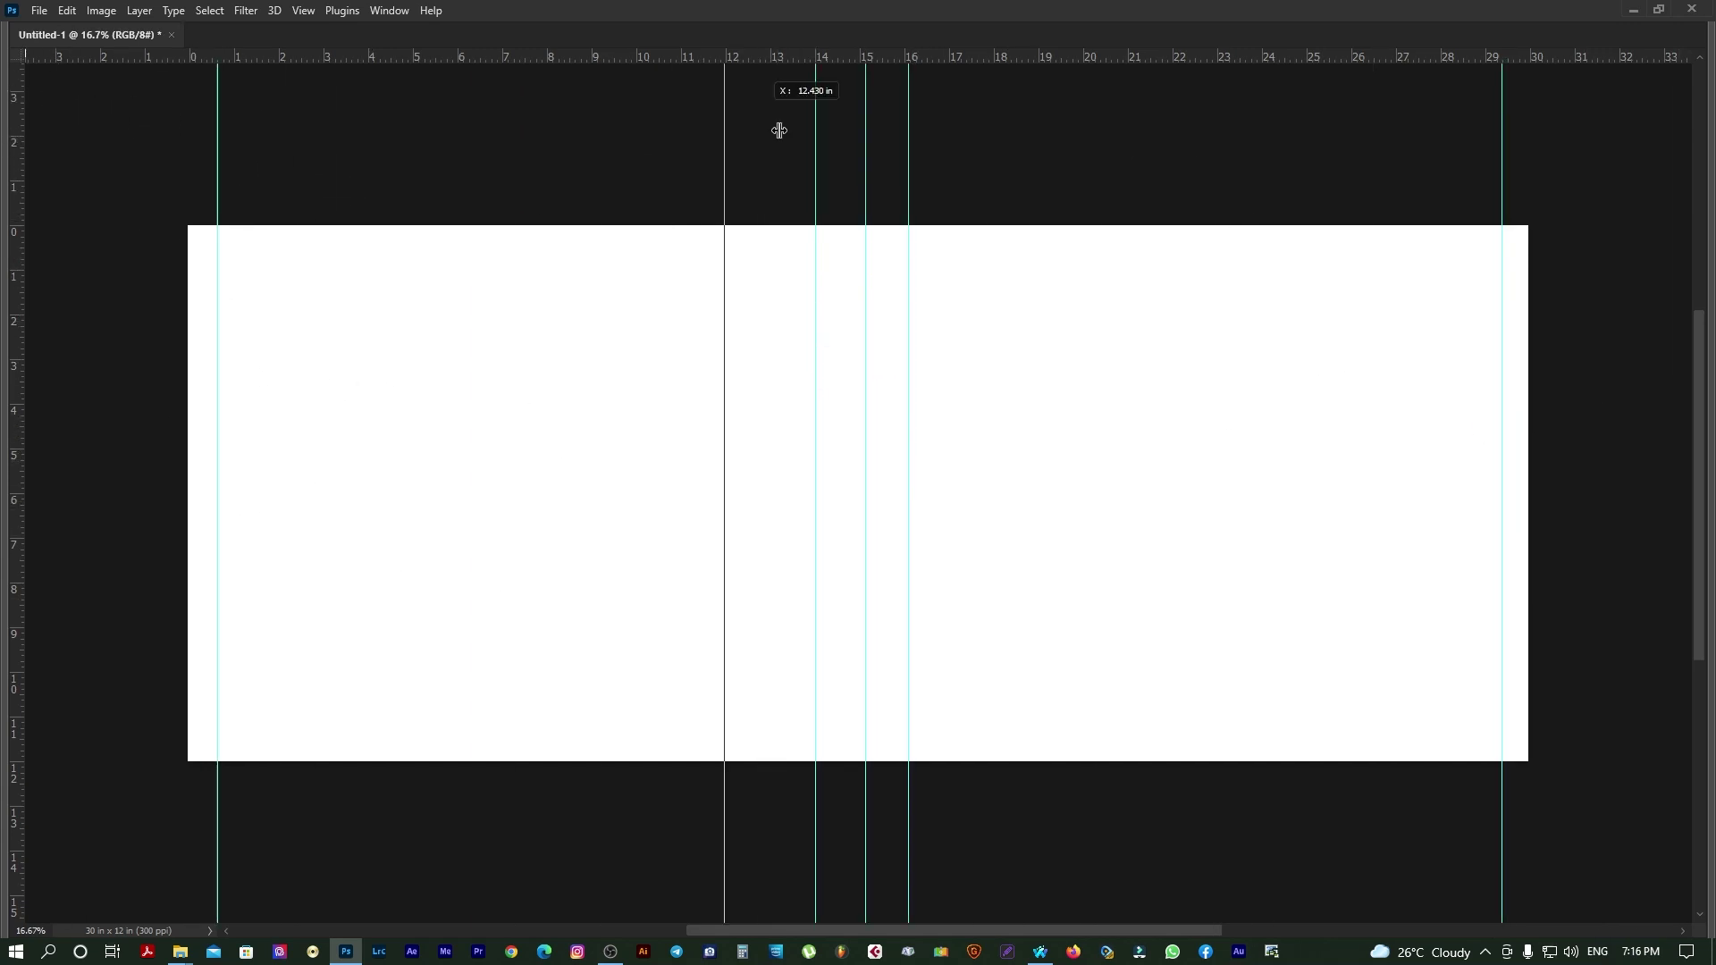
{"action": "left_click_drag", "start_coordinate": [747, 57], "coordinate": [748, 250]}
{"action": "left_click_drag", "start_coordinate": [893, 58], "coordinate": [893, 731]}
{"action": "key", "text": "Tab"}
{"action": "key", "text": "ctrl+minus"}
{"action": "mouse_move", "coordinate": [180, 952]}
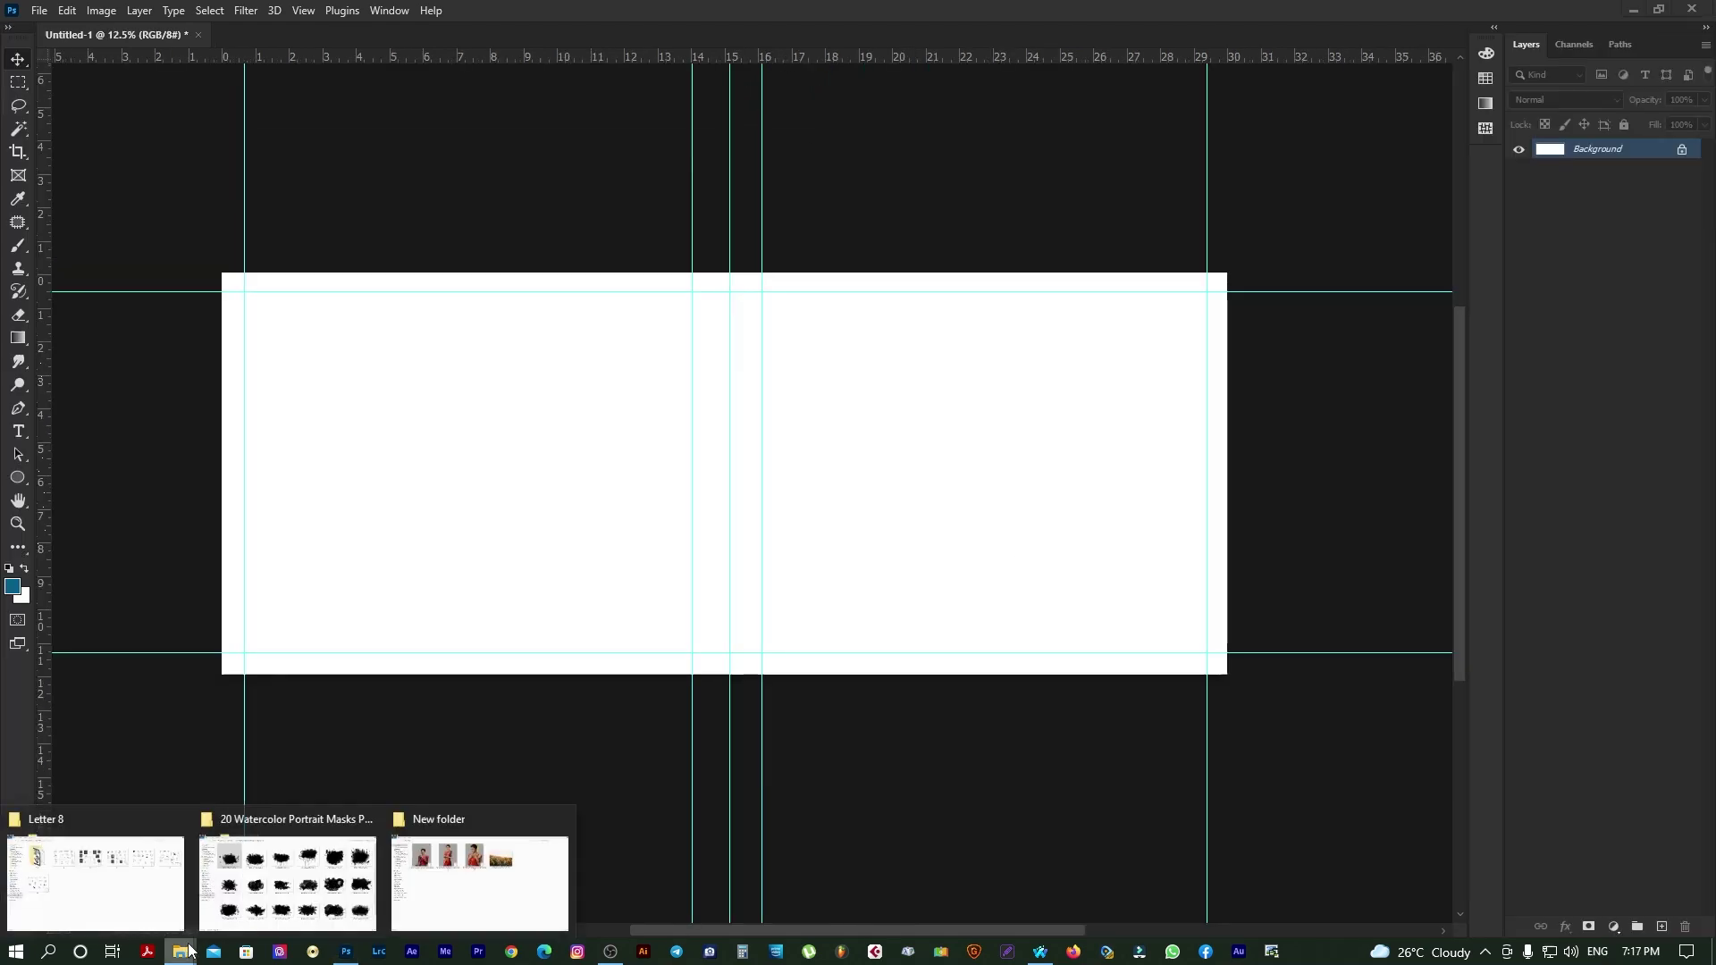
Step: Open Protrait watercolor masks (13) from Explorer in Adobe Photoshop 2022
{"action": "left_click", "coordinate": [289, 885]}
{"action": "scroll", "coordinate": [661, 626], "scroll_direction": "down", "scroll_amount": 2}
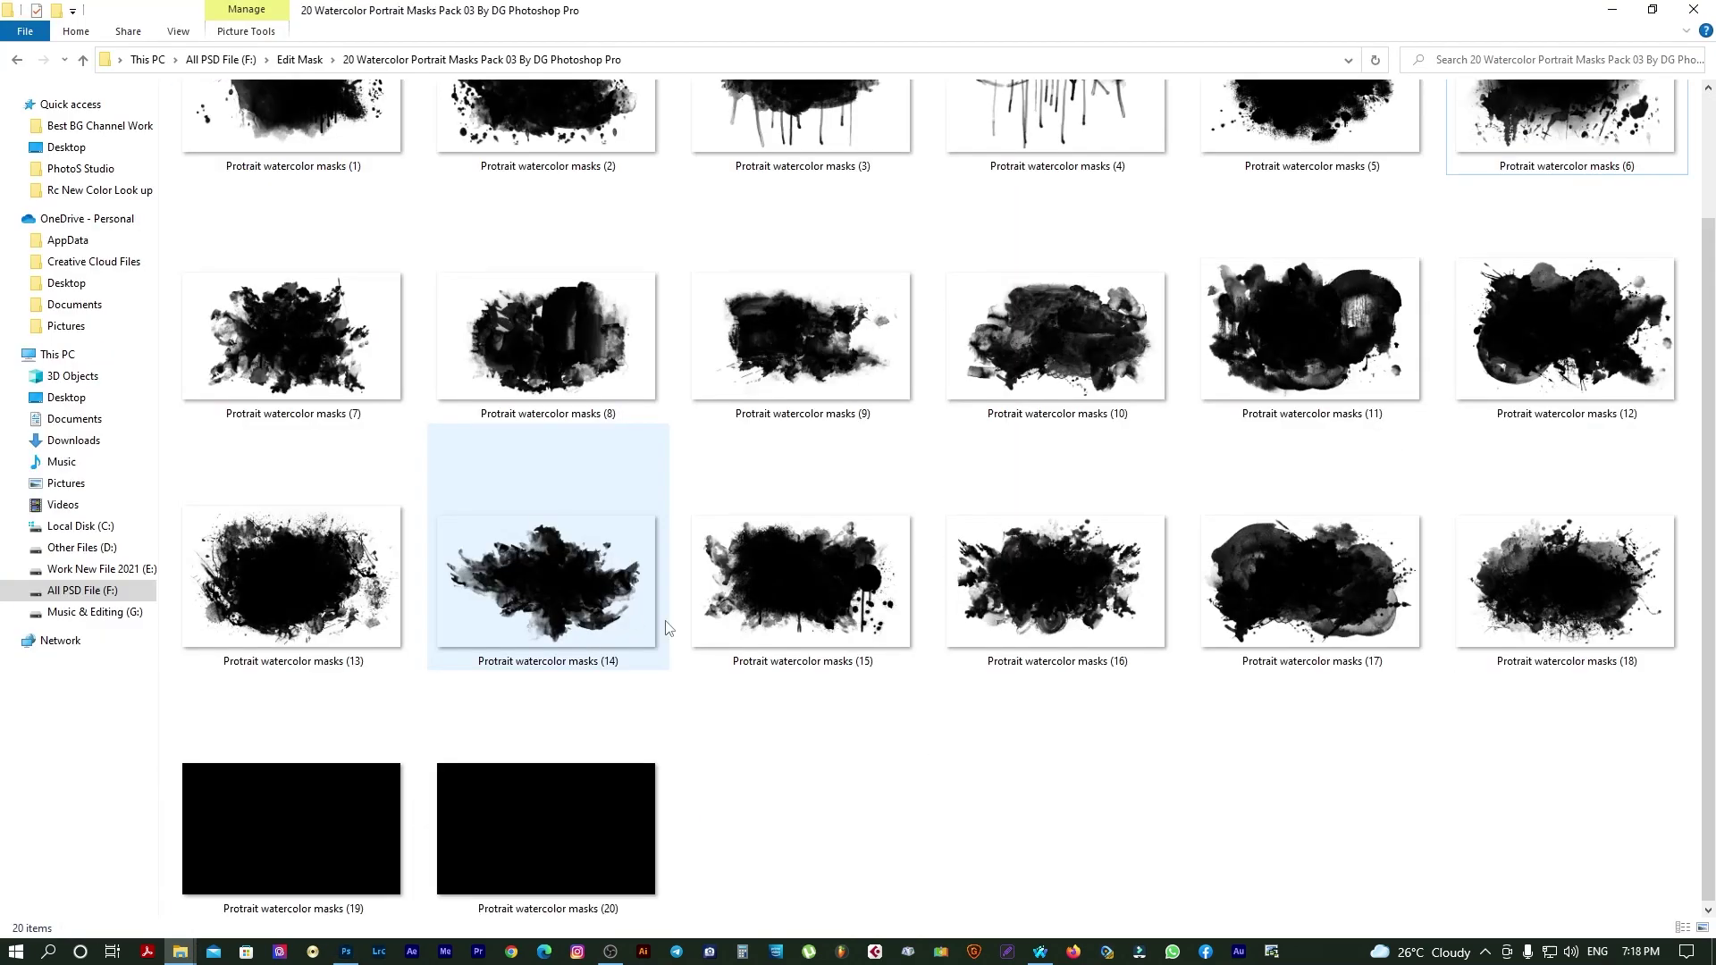
{"action": "left_click", "coordinate": [374, 577]}
{"action": "right_click", "coordinate": [304, 572]}
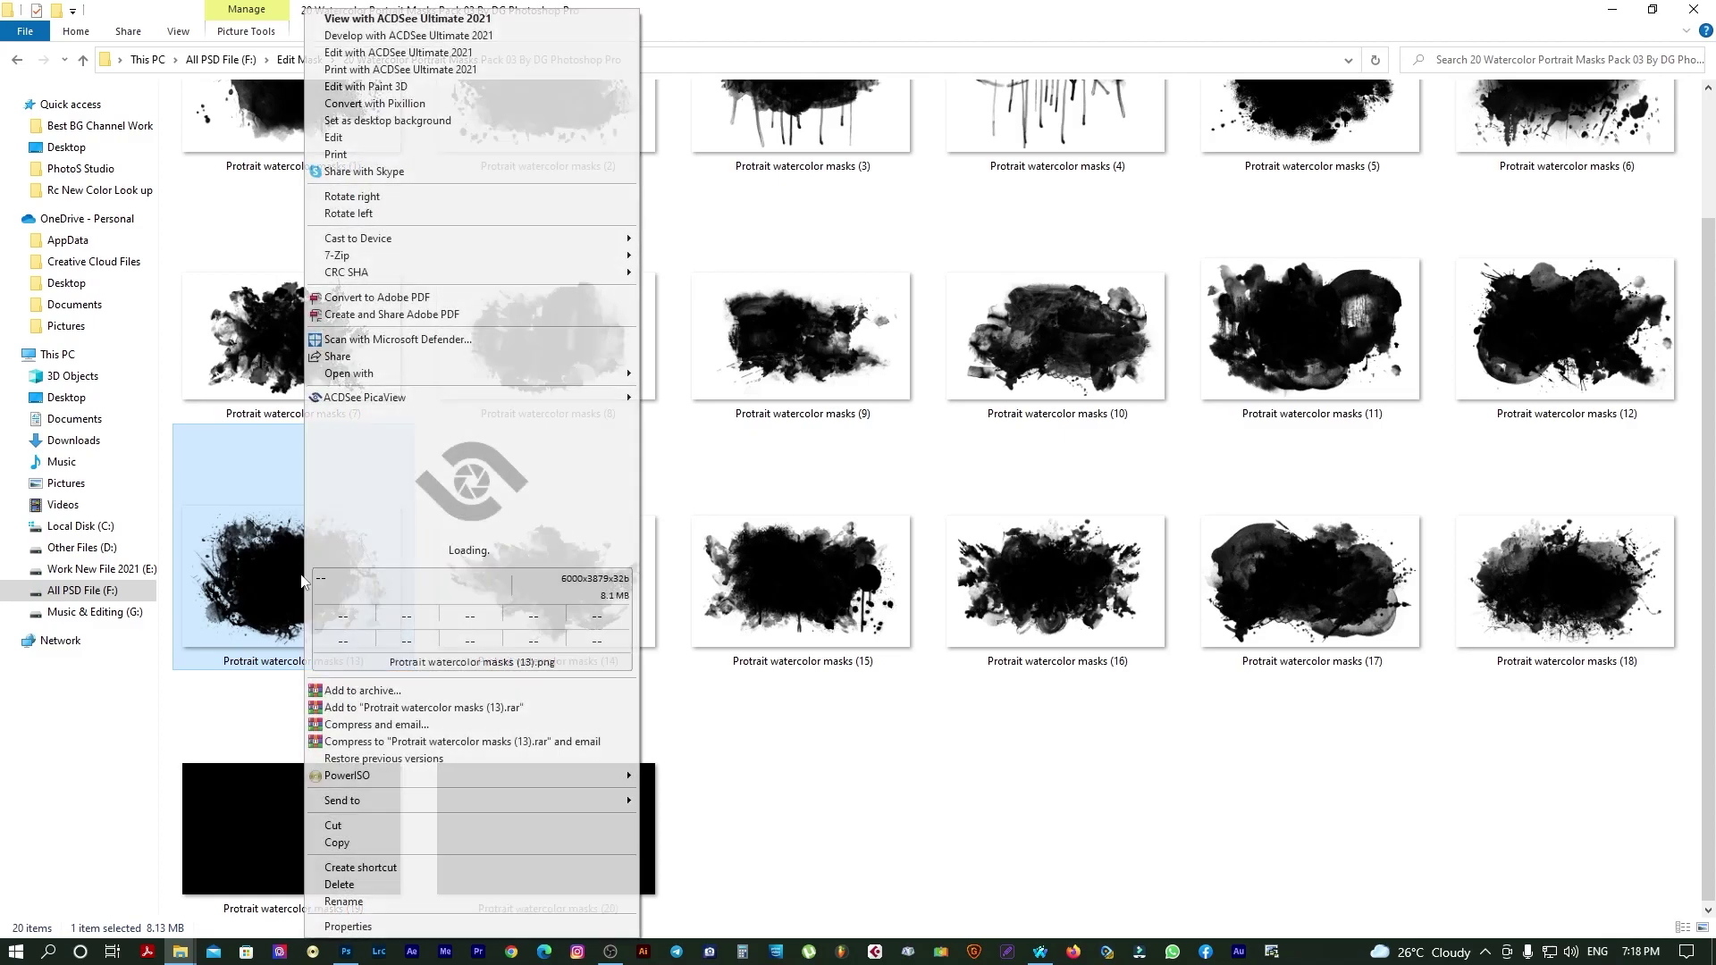
{"action": "mouse_move", "coordinate": [348, 372]}
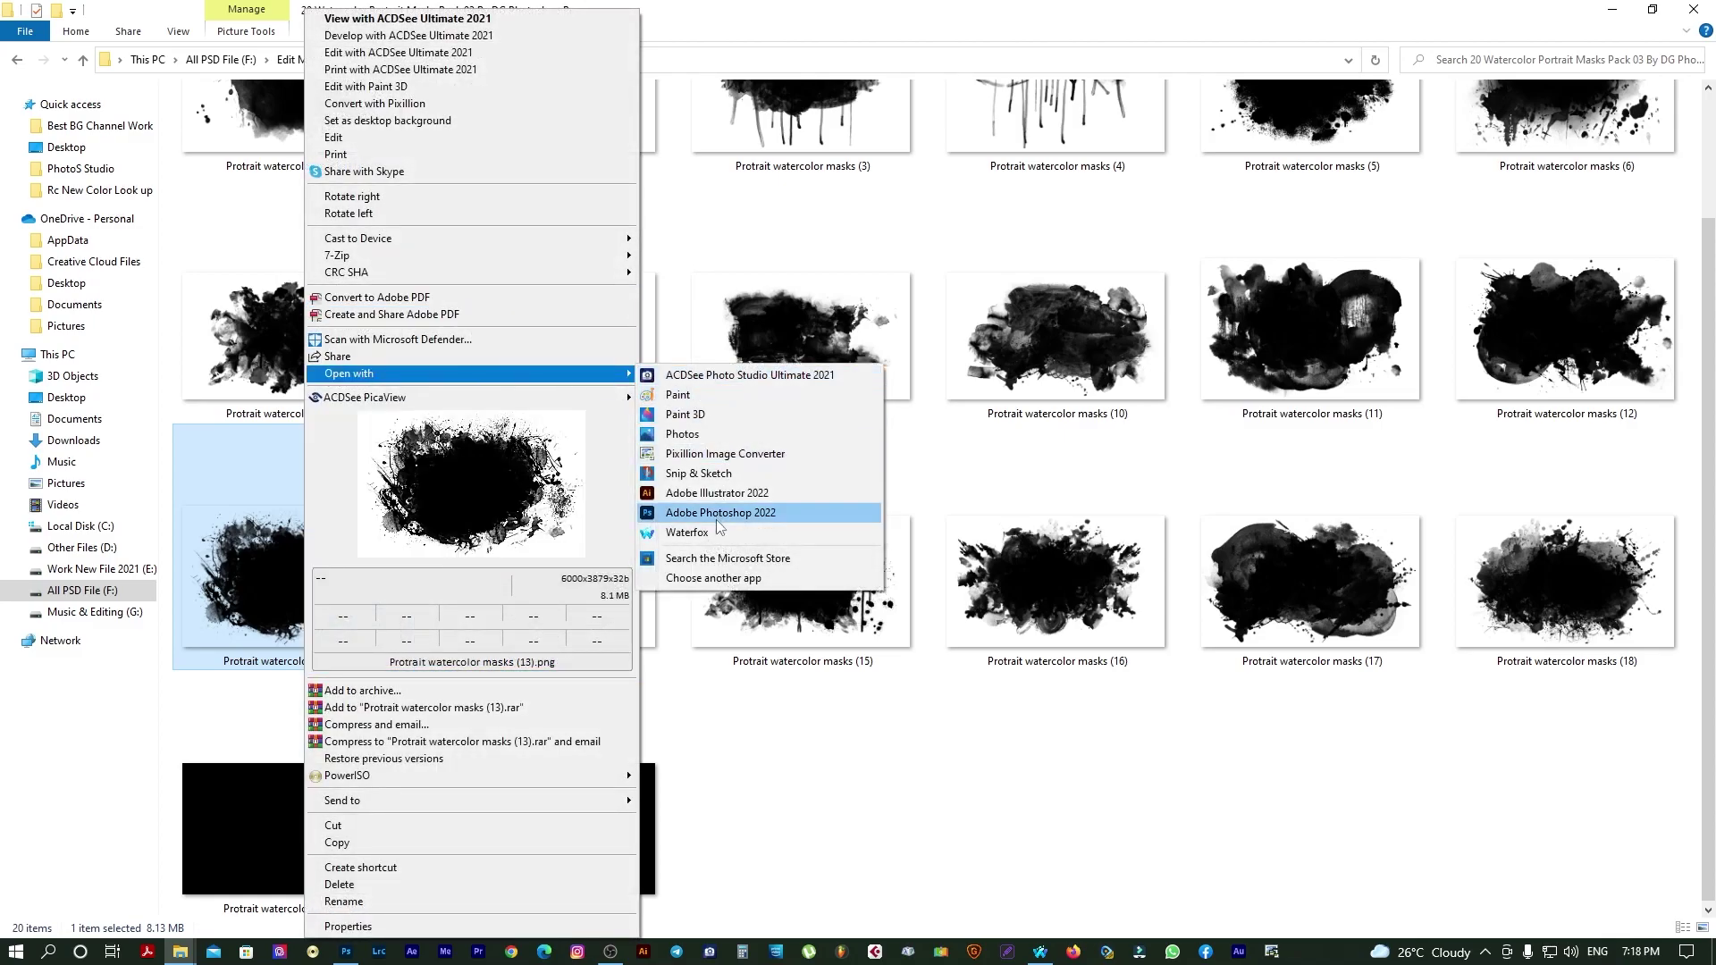
{"action": "left_click", "coordinate": [719, 514]}
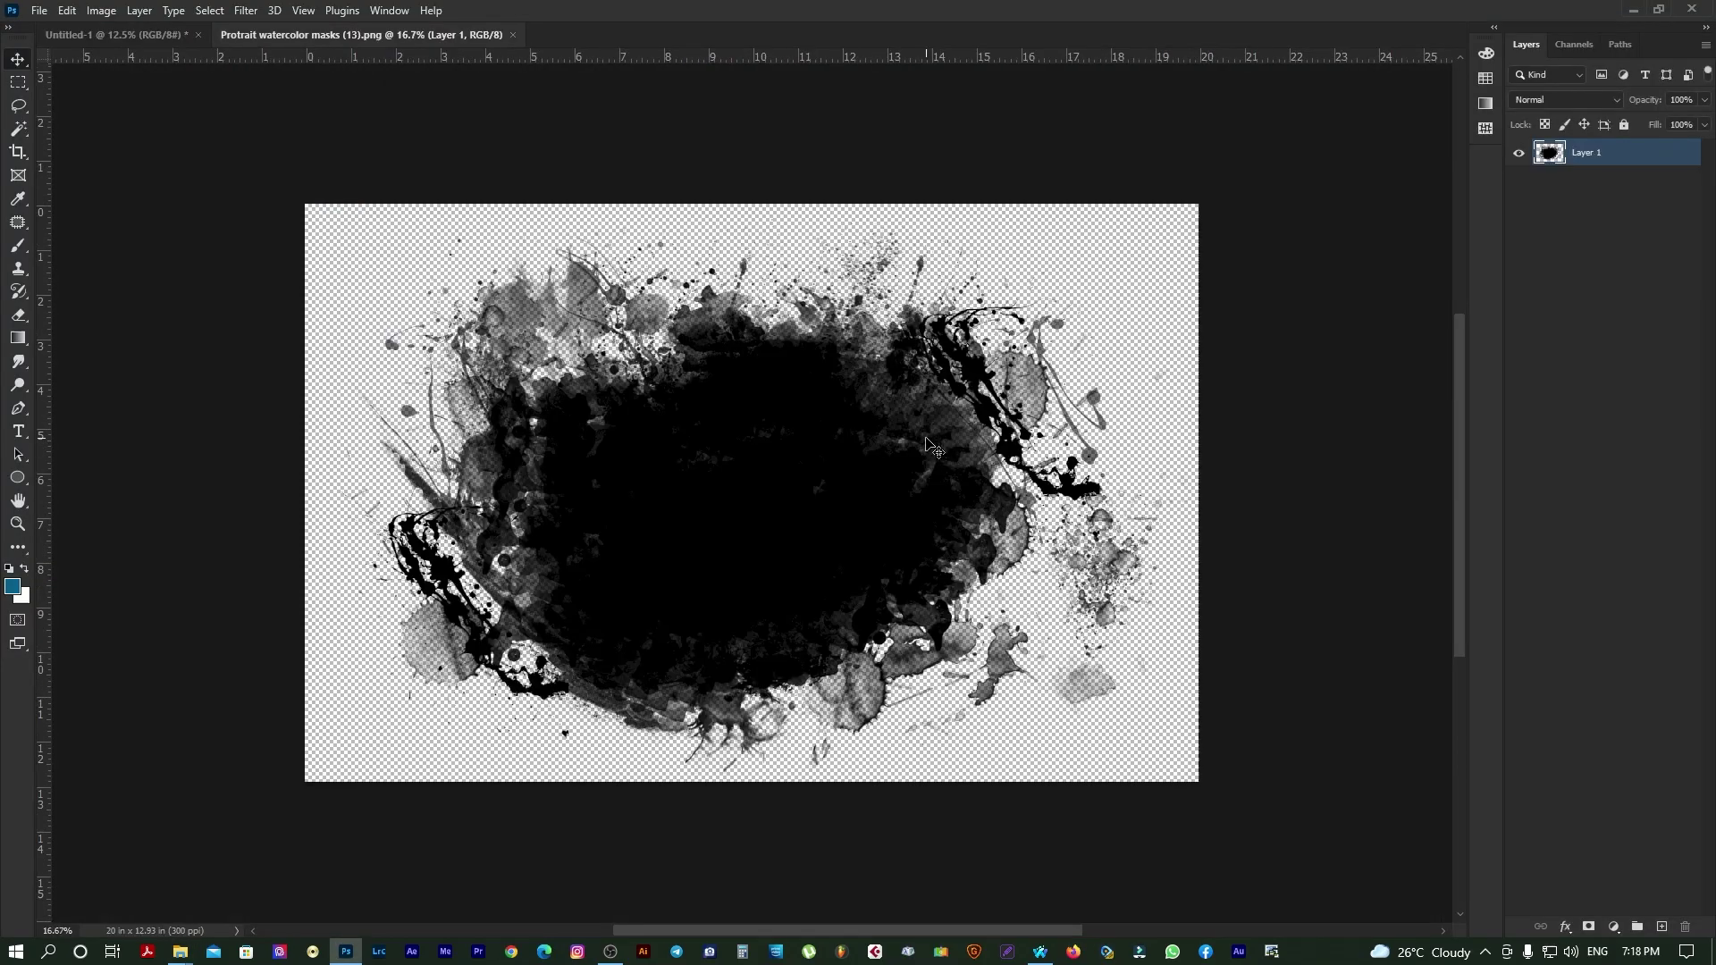
Step: Copy the ink-splatter mask layer into the Untitled-1 spread and scale it
{"action": "mouse_move", "coordinate": [729, 461]}
{"action": "left_mouse_down"}
{"action": "mouse_move", "coordinate": [516, 492]}
{"action": "mouse_move", "coordinate": [568, 449]}
{"action": "left_mouse_up"}
{"action": "key", "text": "ctrl+t"}
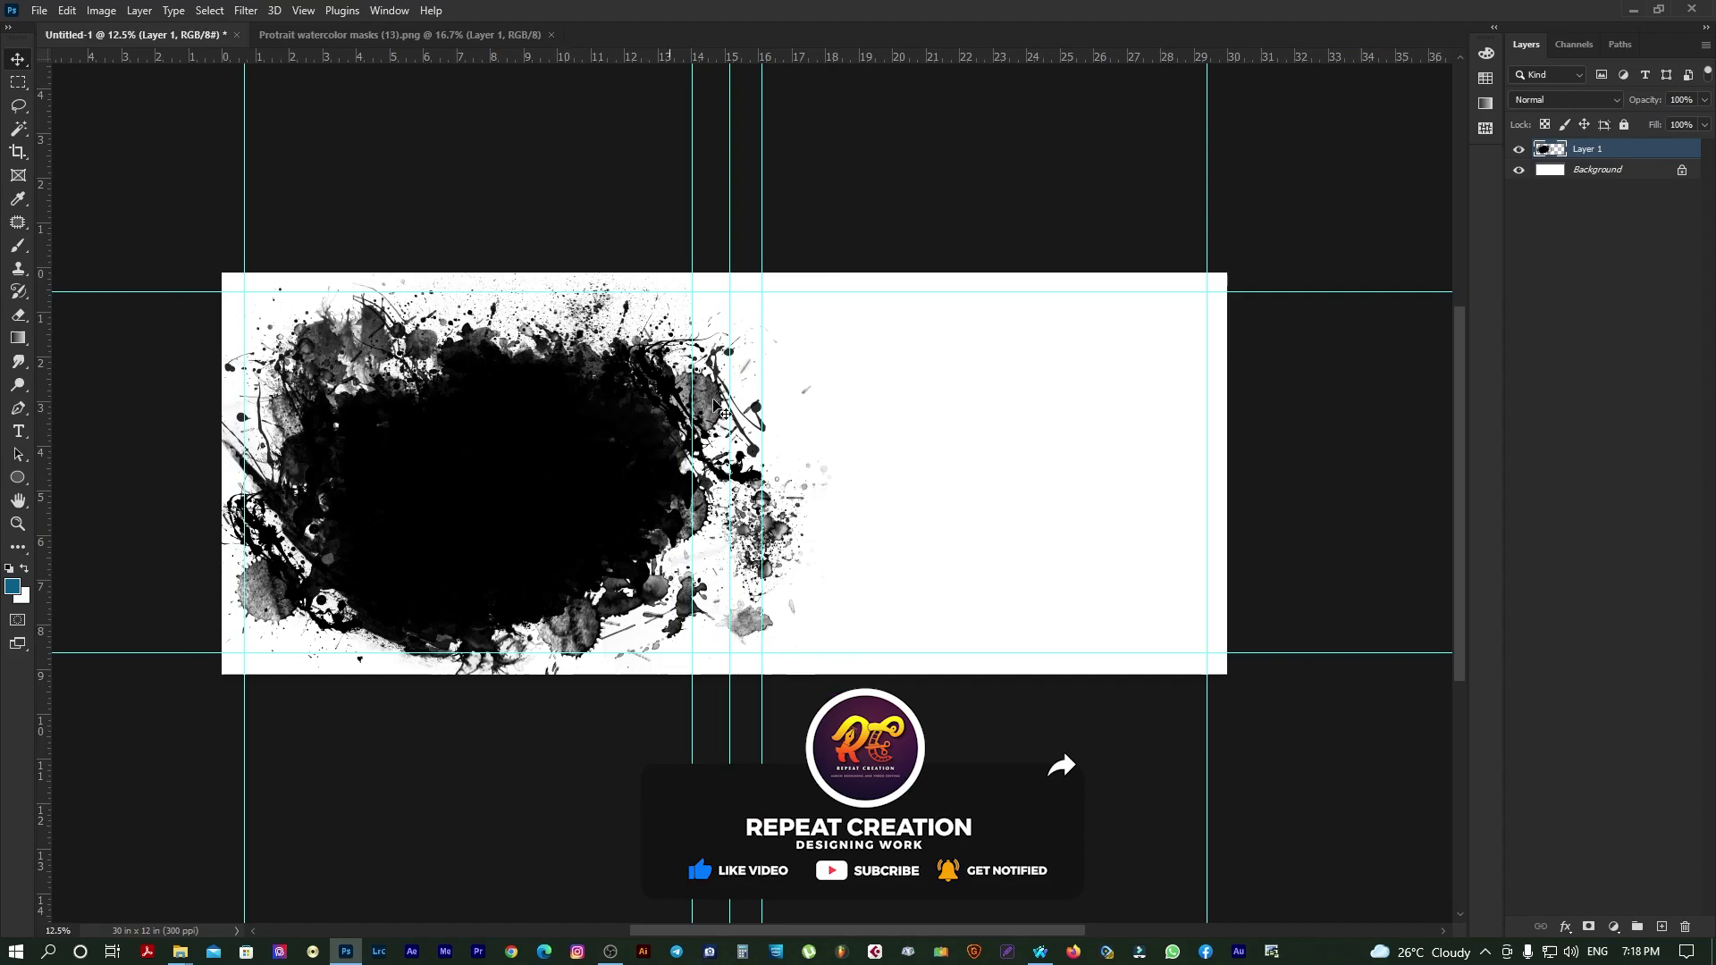
{"action": "left_click_drag", "start_coordinate": [843, 265], "coordinate": [813, 274]}
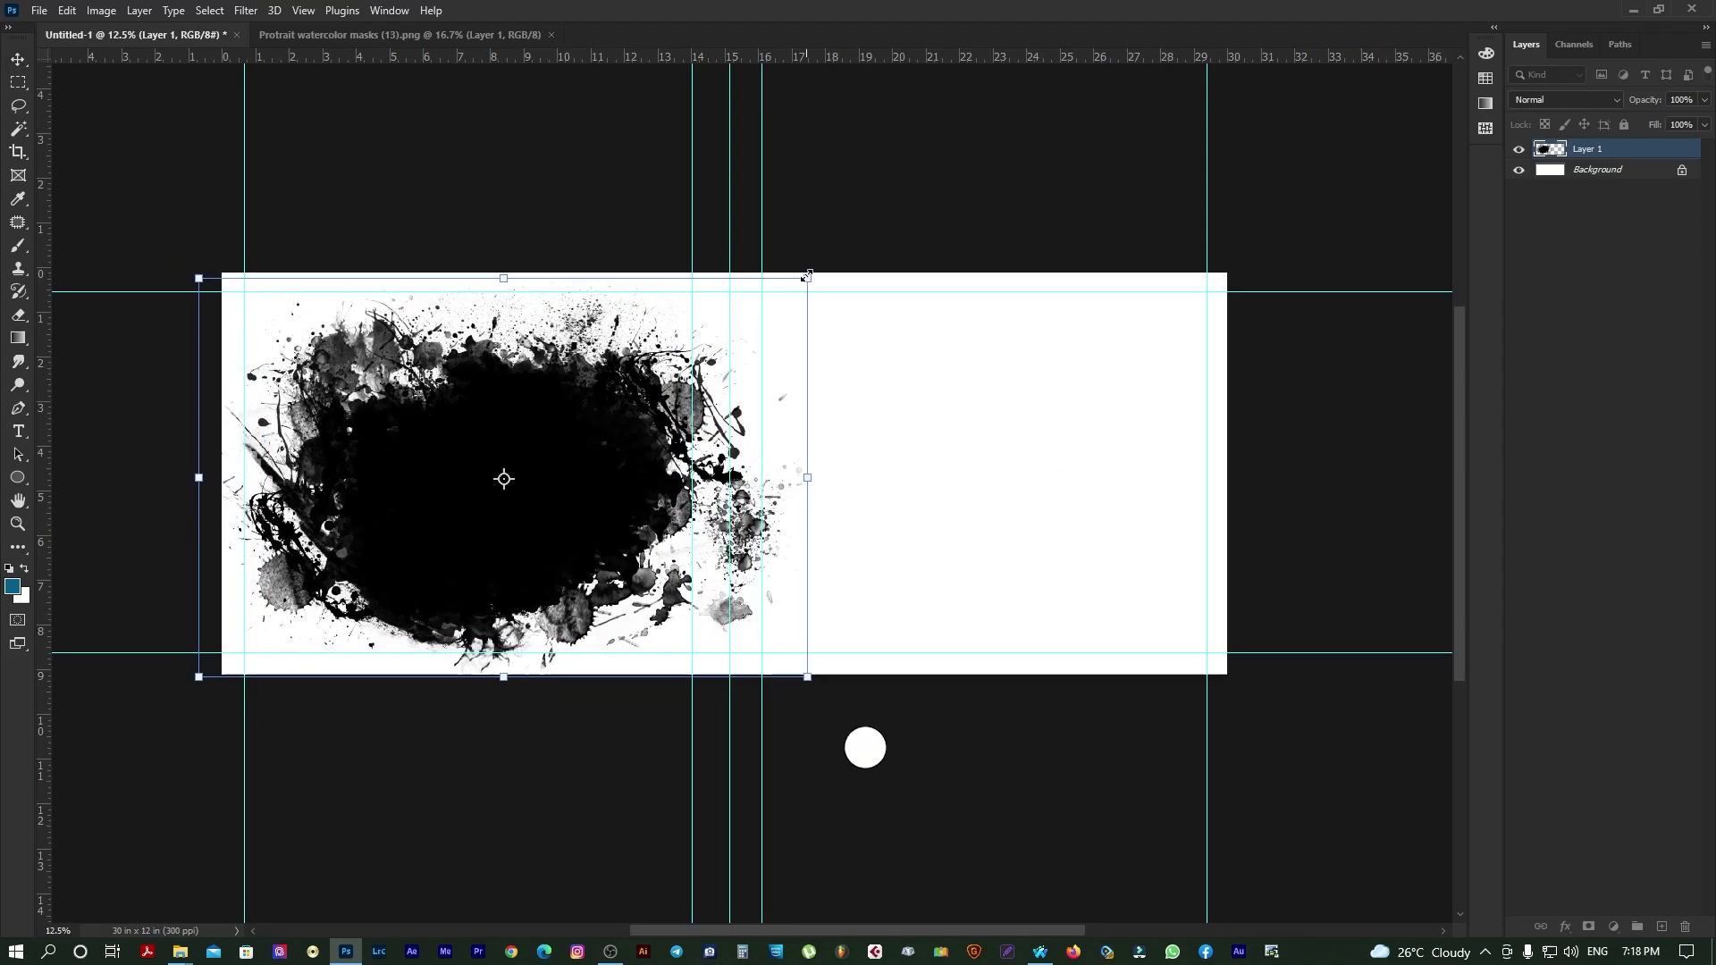
{"action": "key", "text": "Return"}
Step: Enlarge the splatter to cover the right page past the centre, then view full screen
{"action": "key", "text": "ctrl+t"}
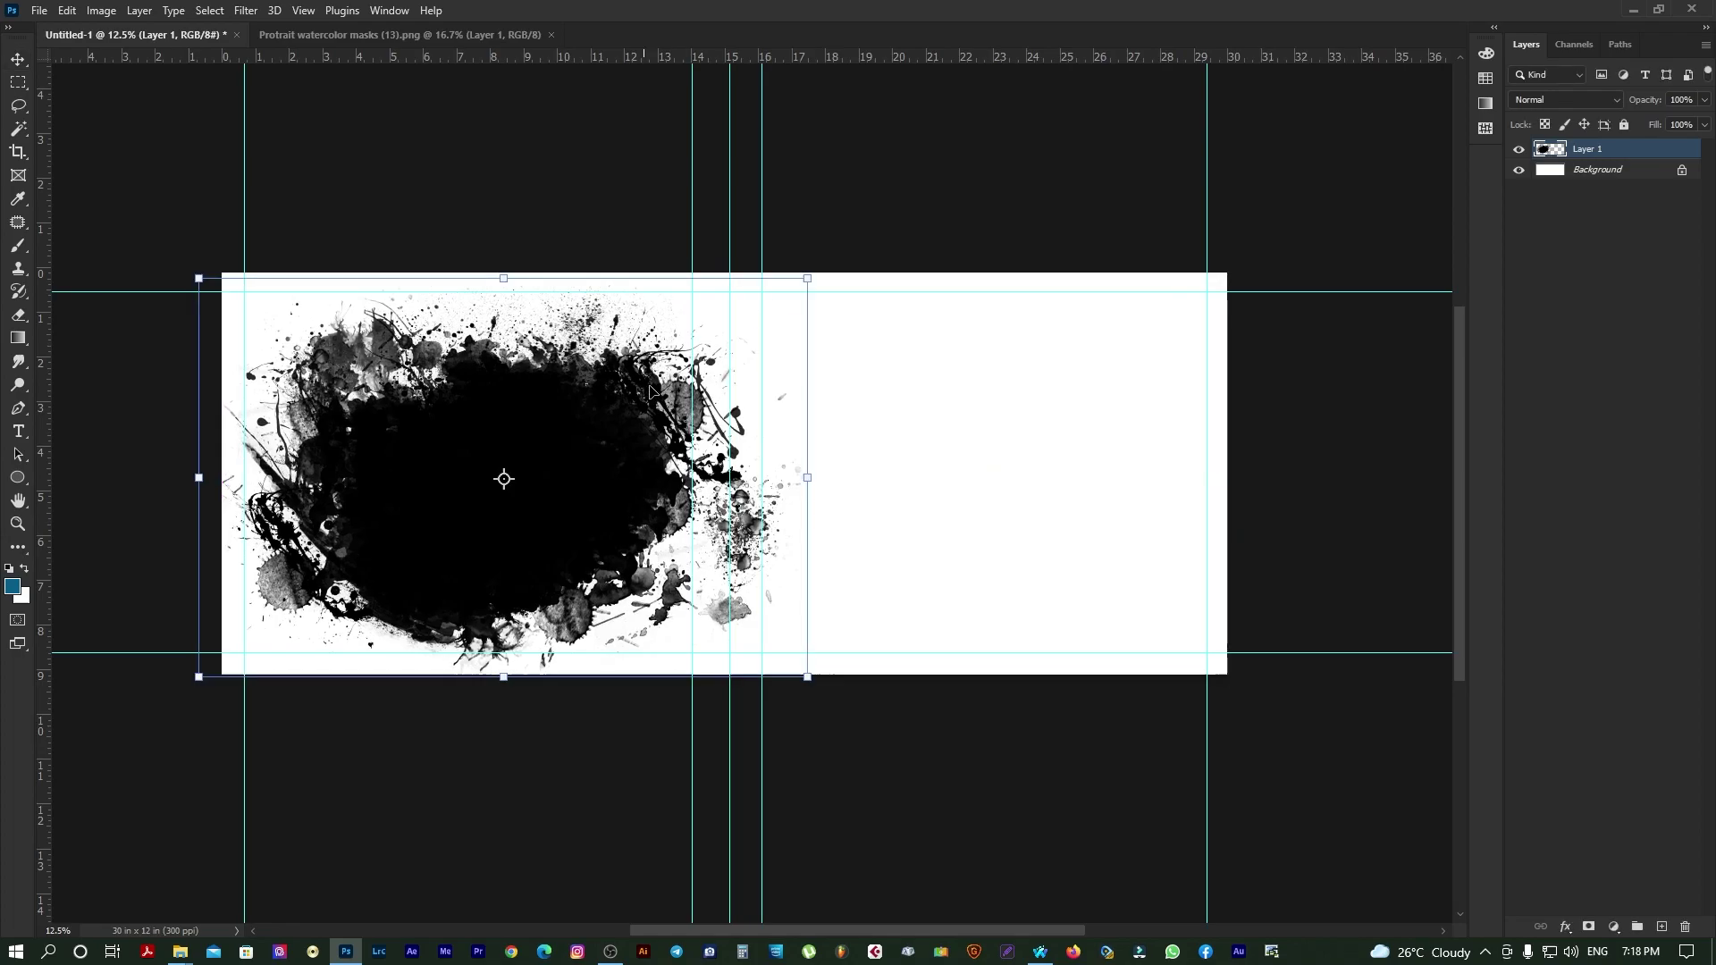
{"action": "left_click_drag", "start_coordinate": [806, 277], "coordinate": [940, 191]}
{"action": "mouse_move", "coordinate": [714, 463]}
{"action": "left_mouse_down"}
{"action": "mouse_move", "coordinate": [721, 579]}
{"action": "mouse_move", "coordinate": [1249, 578]}
{"action": "left_mouse_up"}
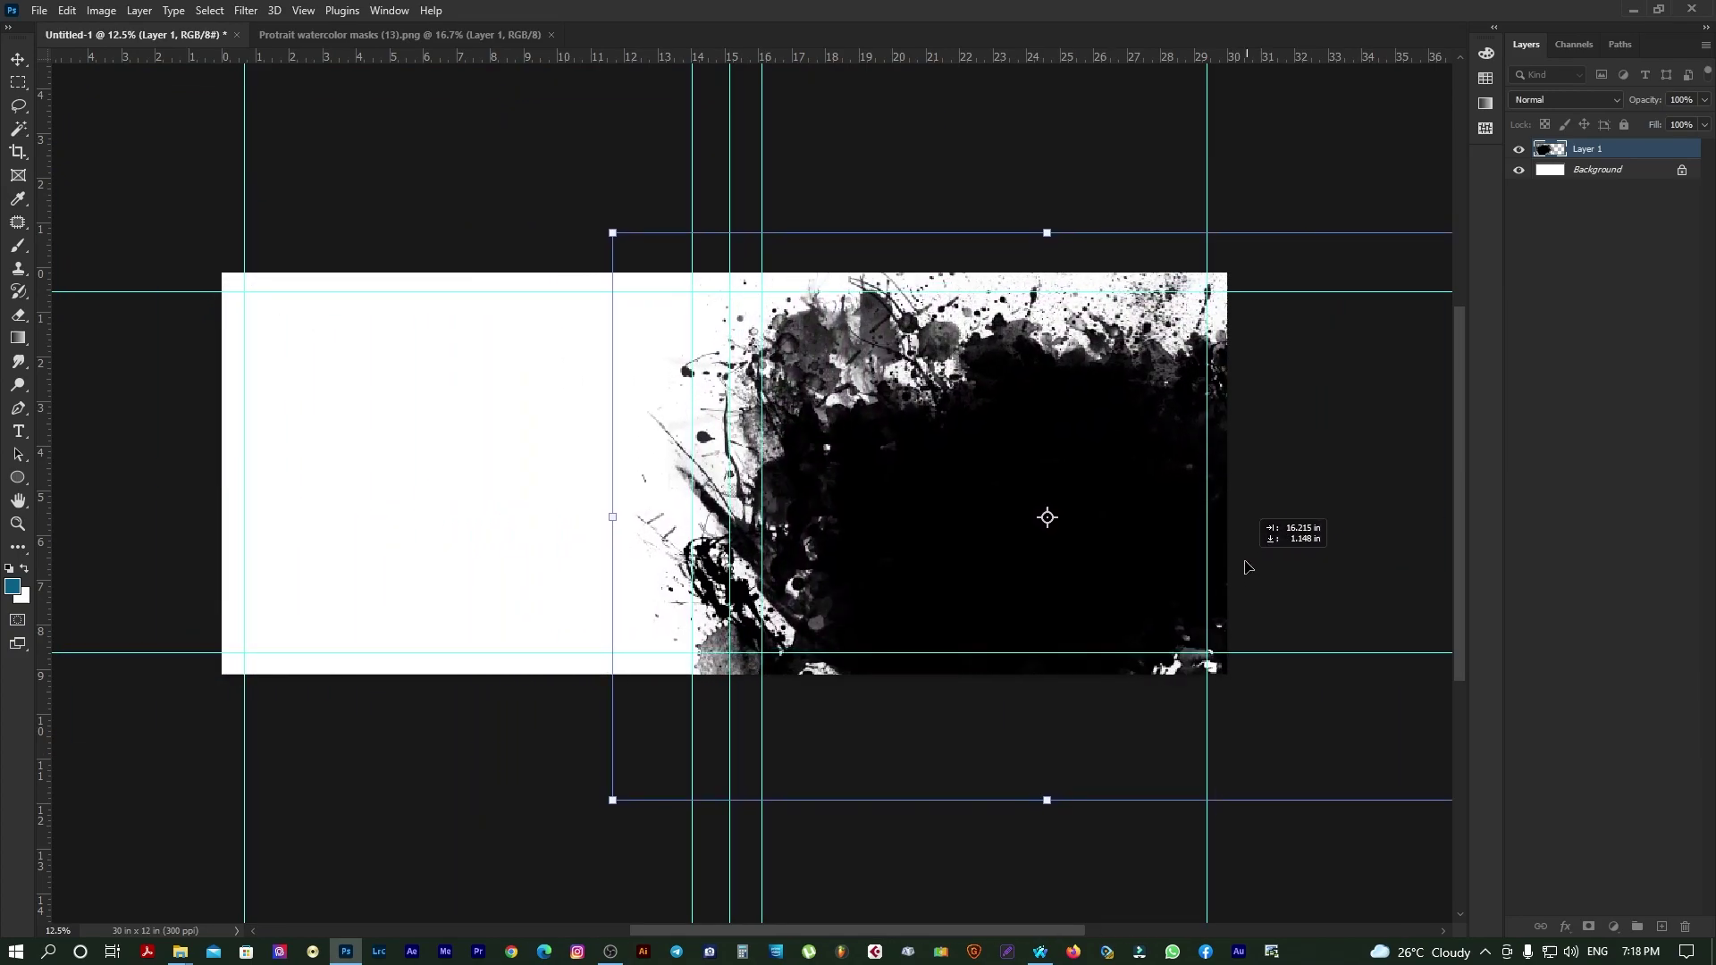
{"action": "left_click_drag", "start_coordinate": [1249, 577], "coordinate": [1233, 515]}
{"action": "left_click_drag", "start_coordinate": [725, 685], "coordinate": [977, 558]}
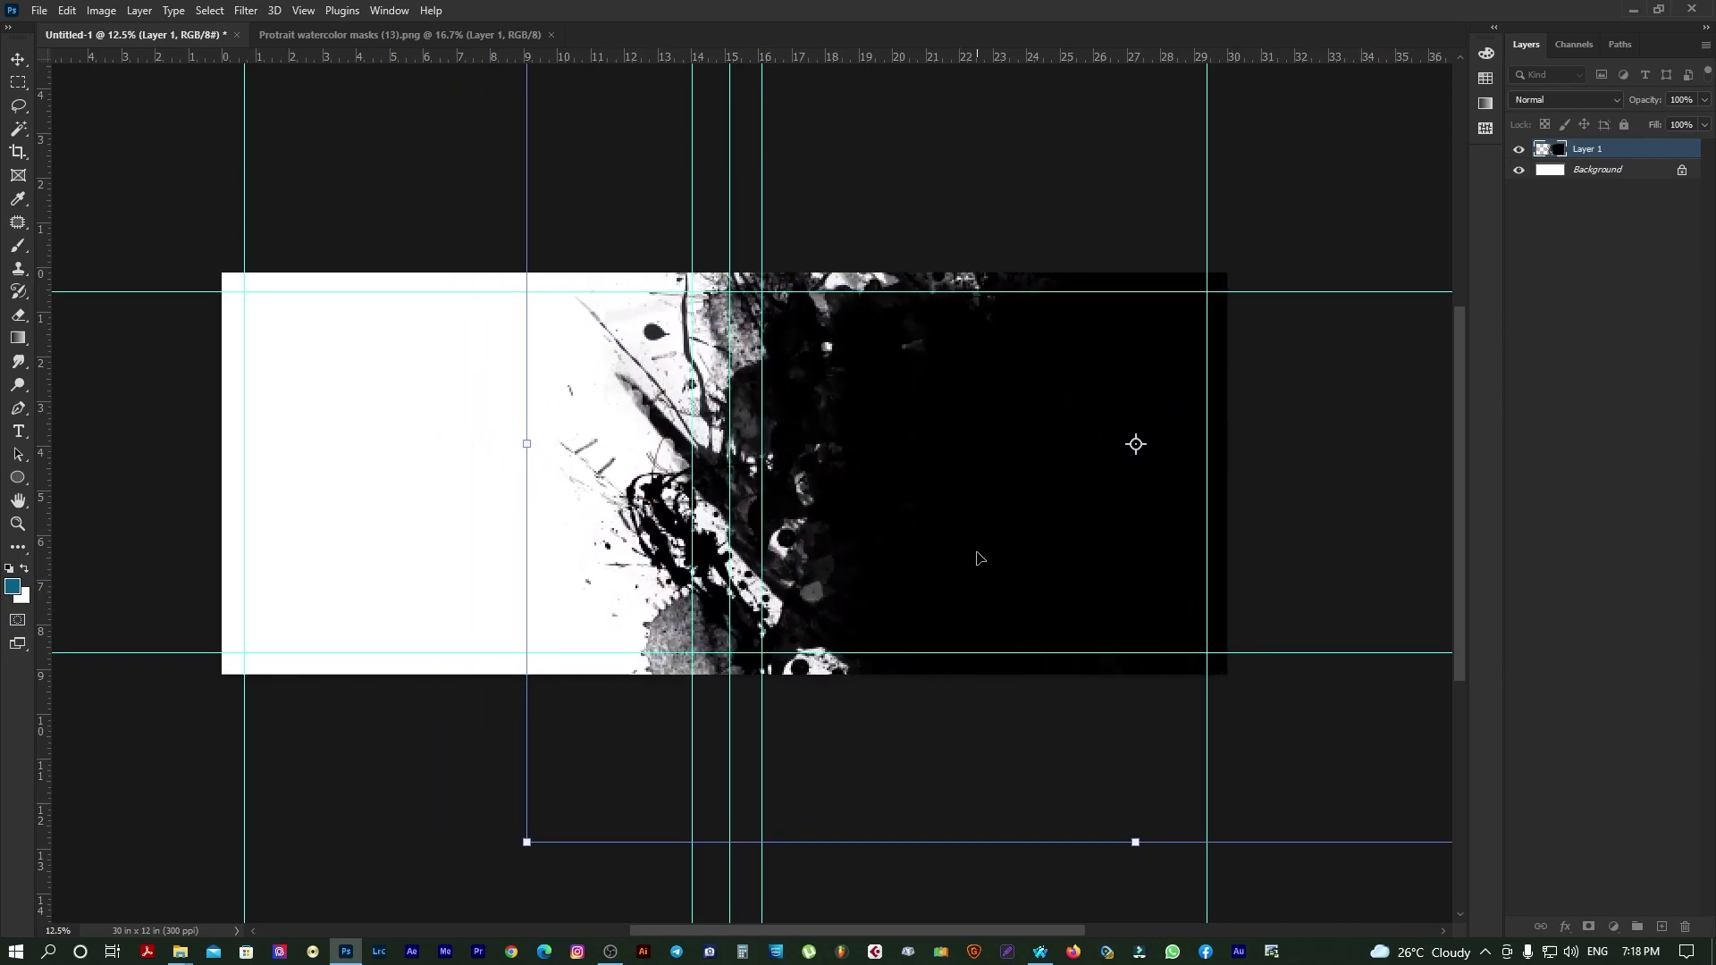
{"action": "key", "text": "Return"}
{"action": "key", "text": "f"}
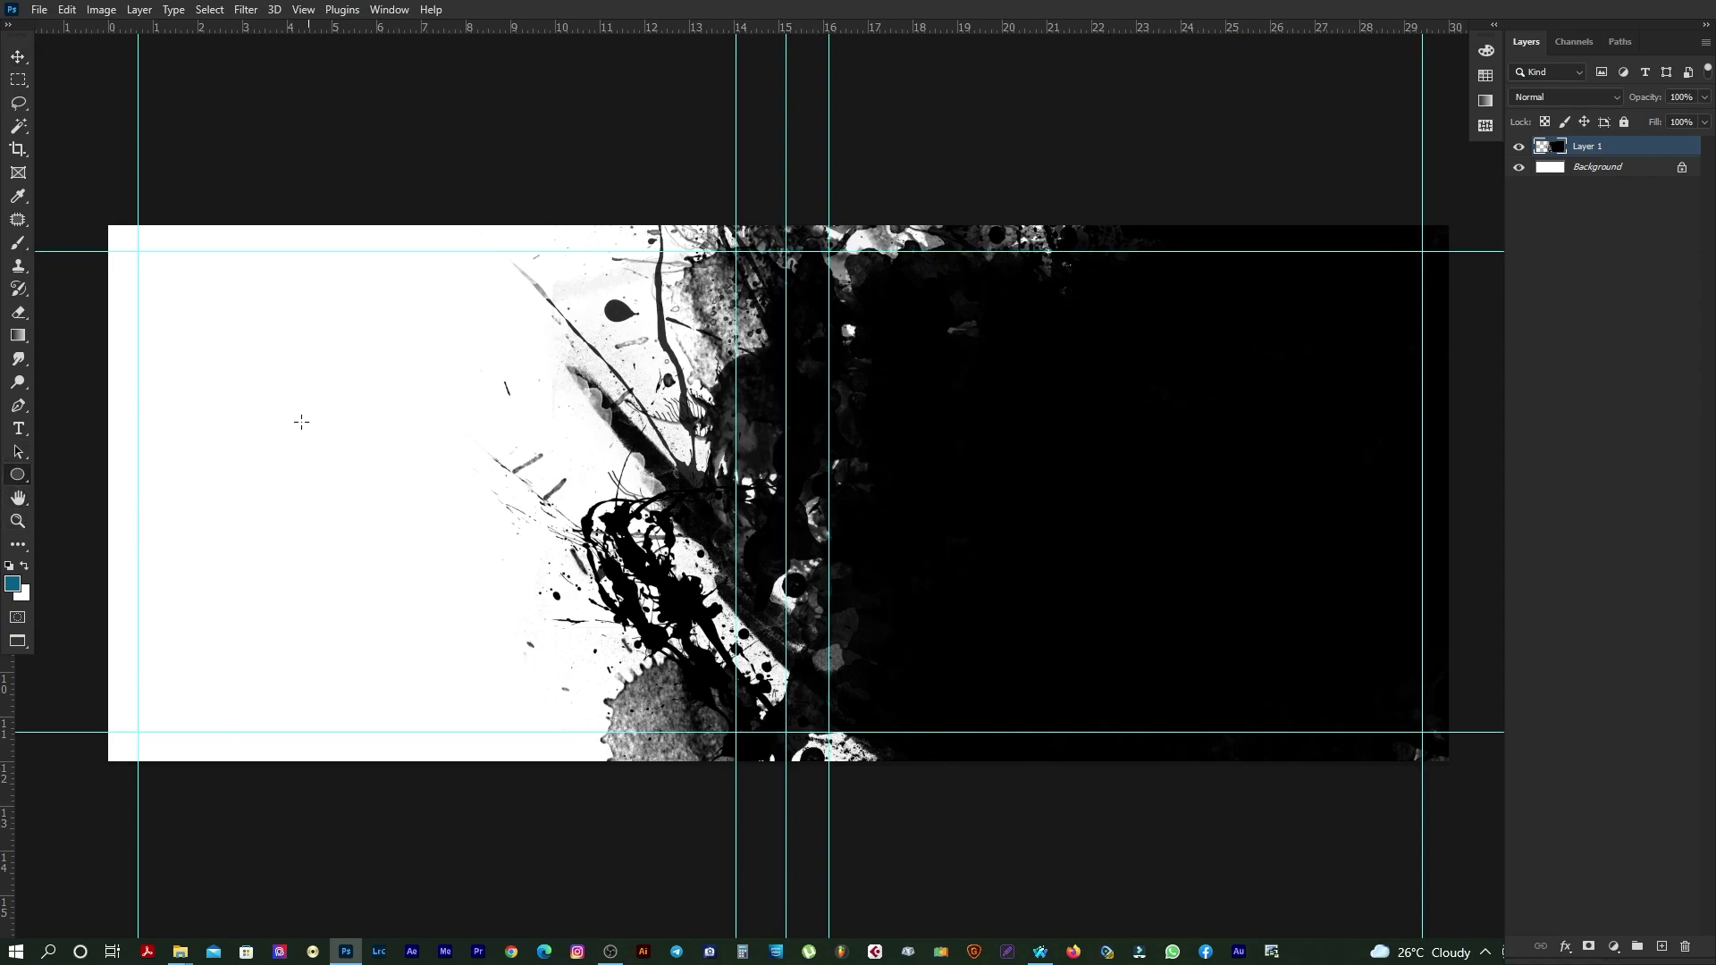
Step: Draw a circle on the left page and fill it dark navy
{"action": "left_click_drag", "start_coordinate": [204, 332], "coordinate": [396, 526]}
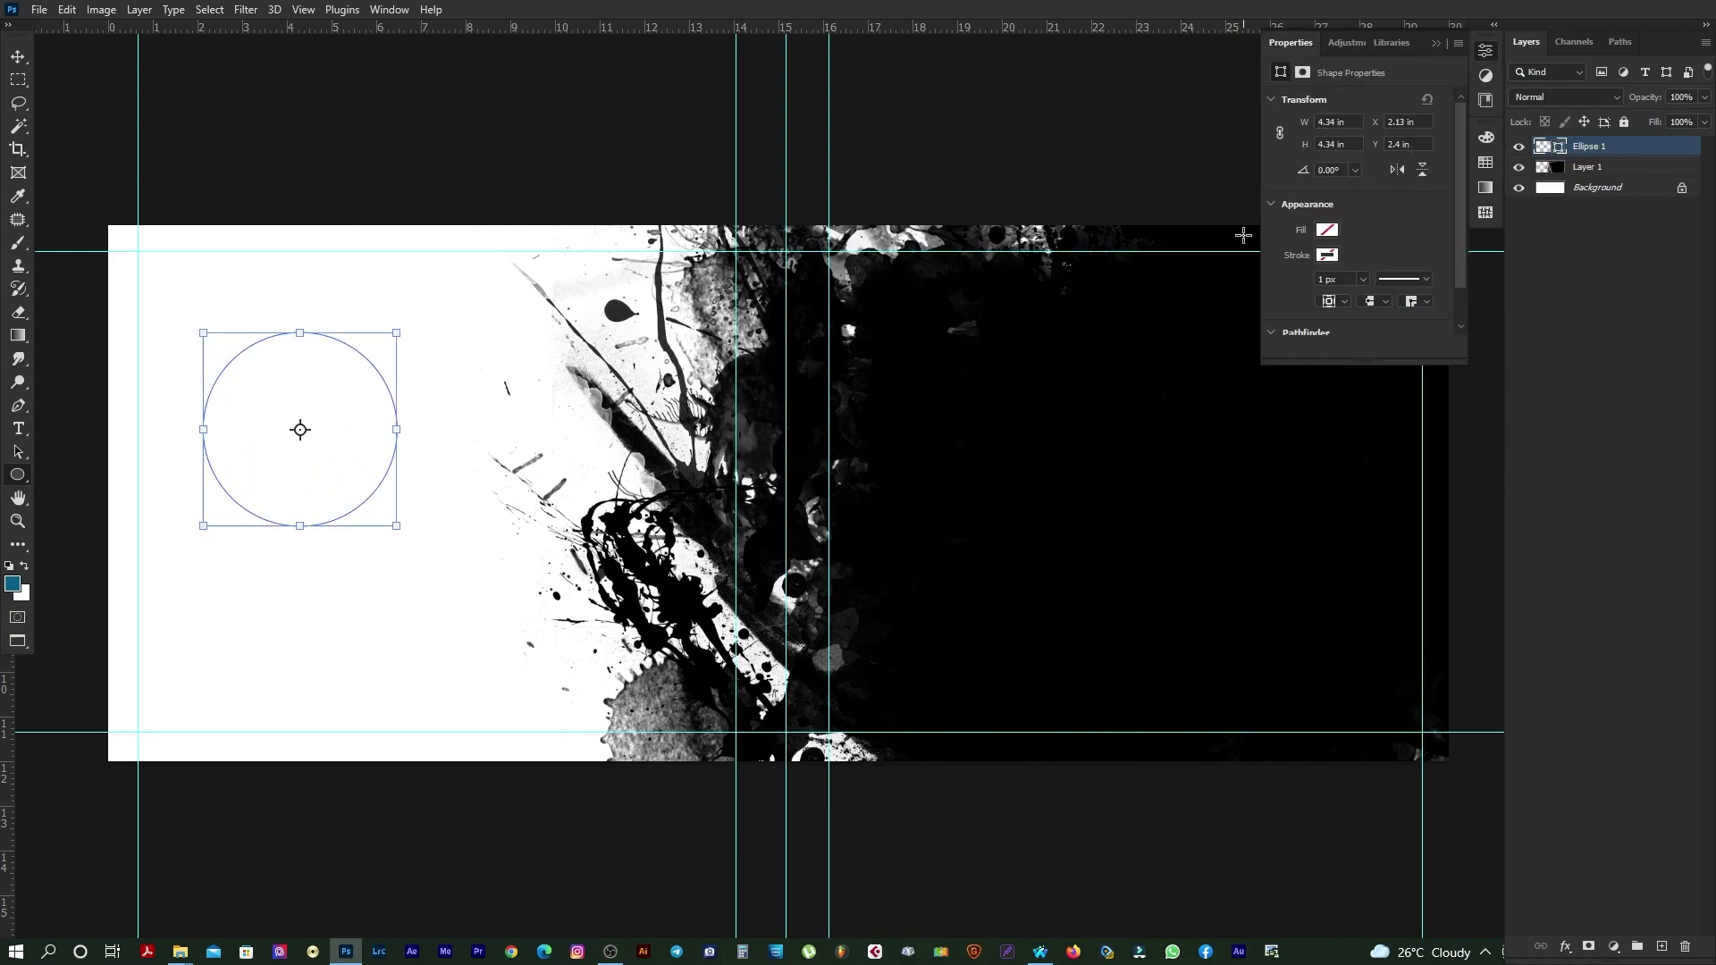
{"action": "left_click", "coordinate": [1328, 233]}
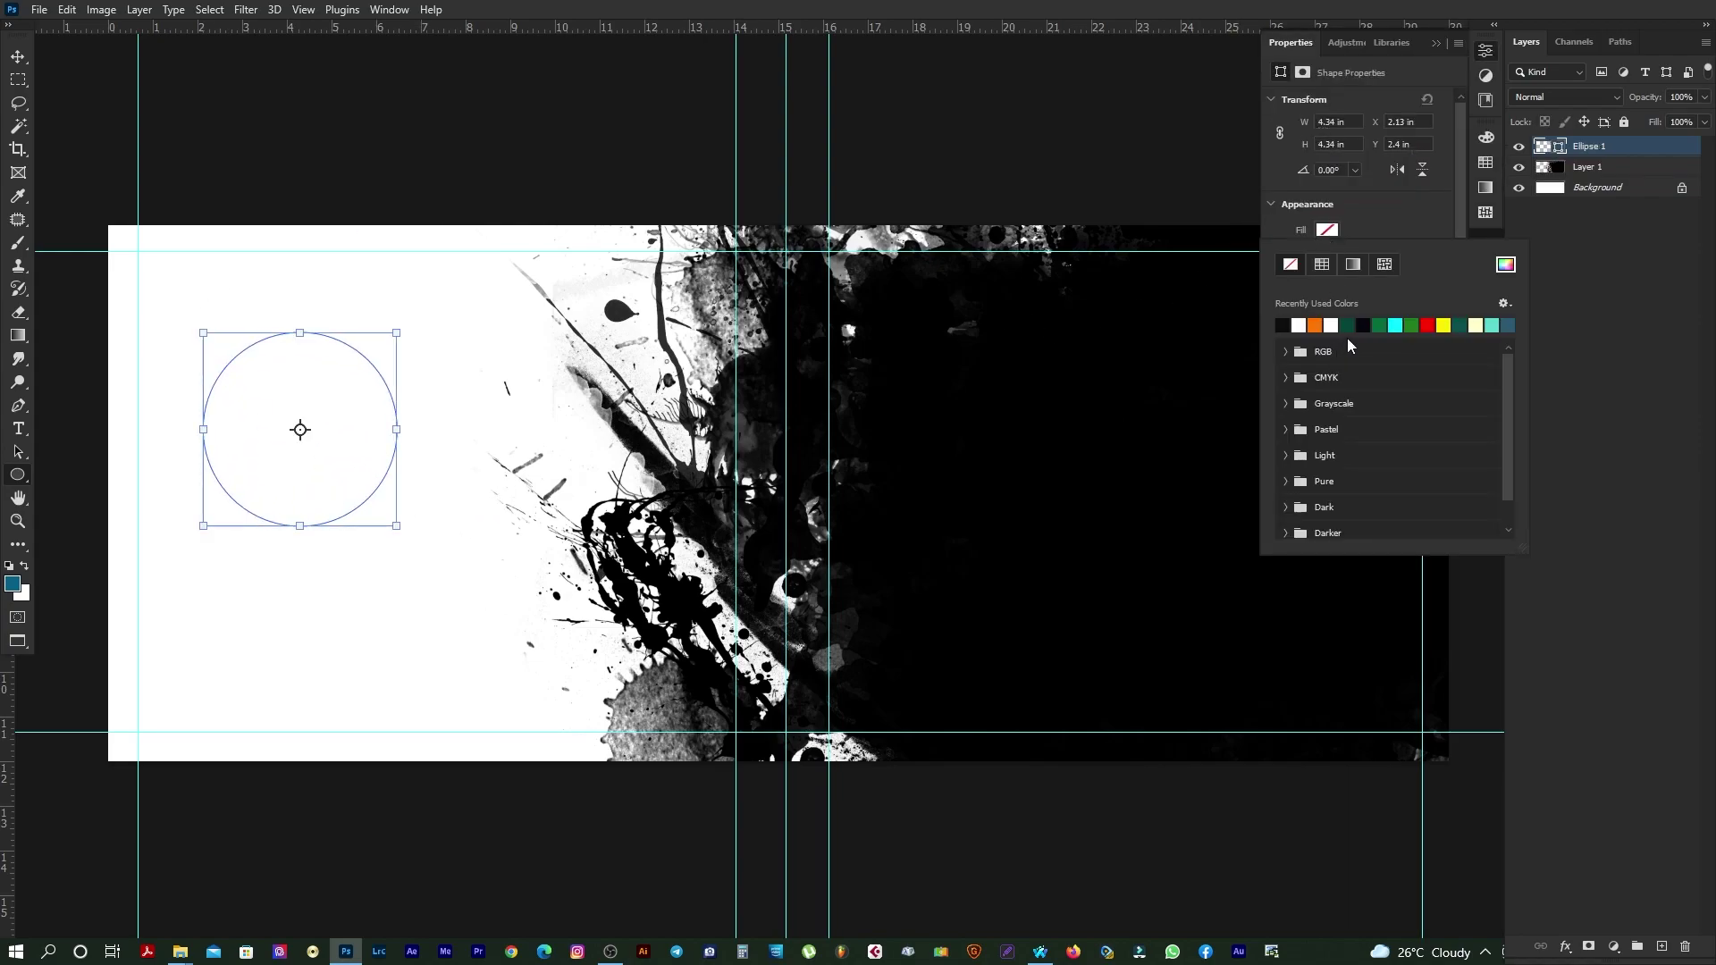
{"action": "left_click", "coordinate": [1362, 325]}
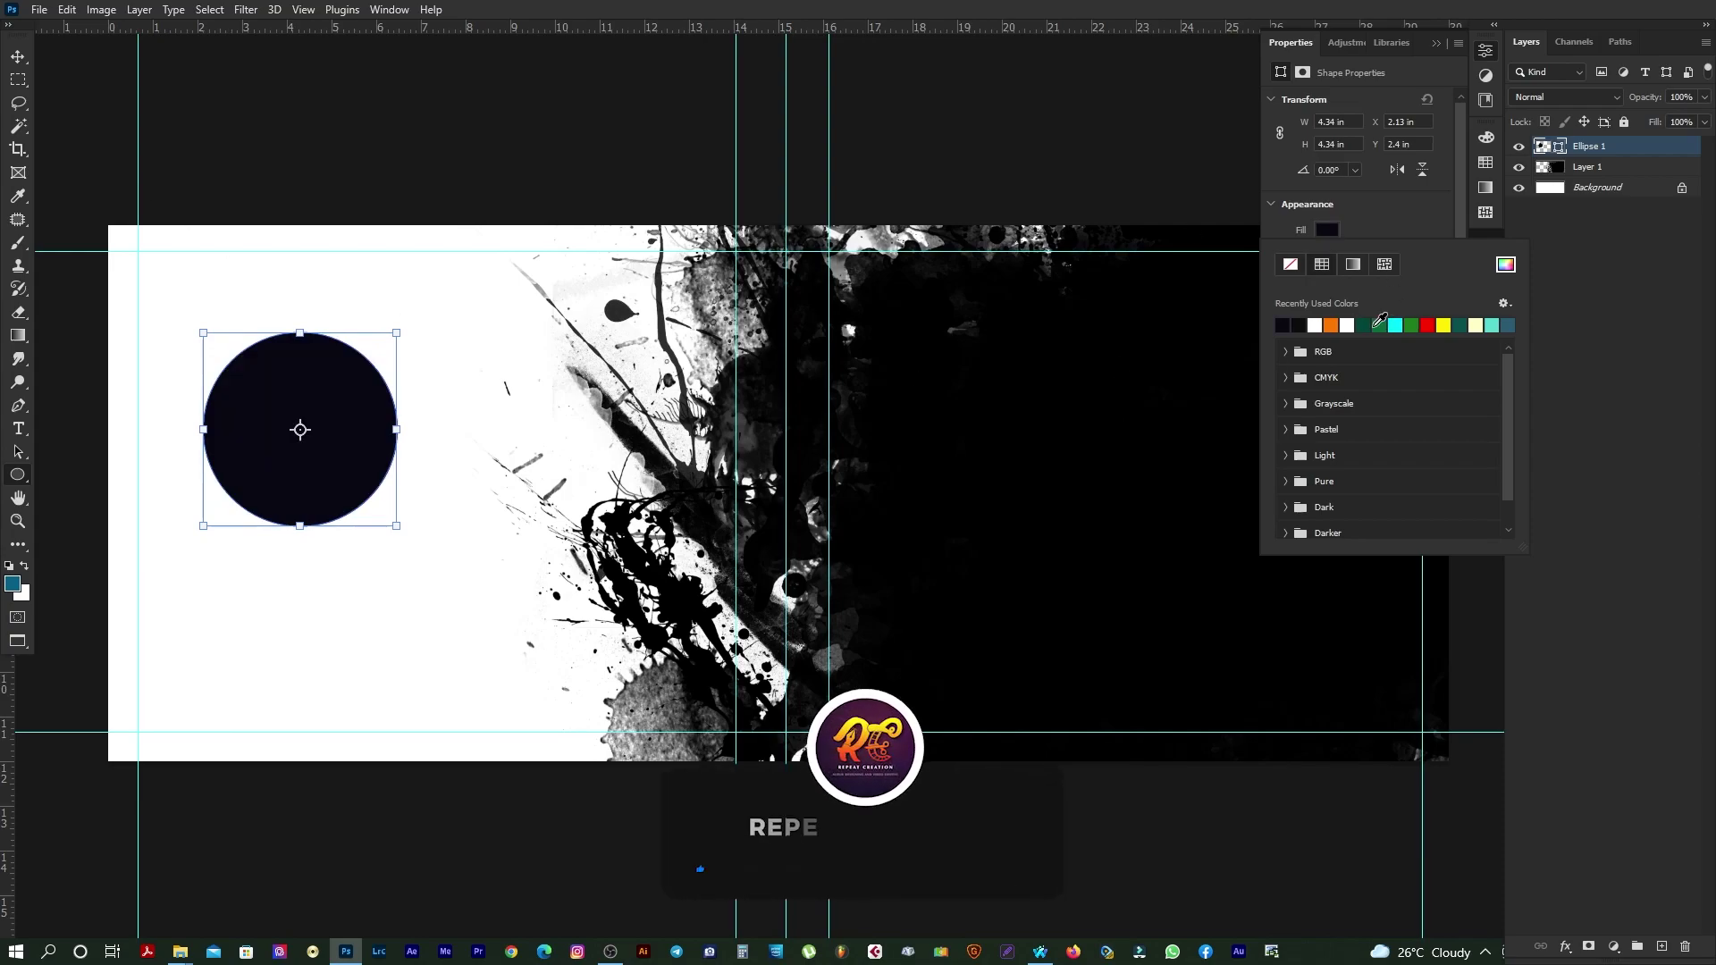
Step: Duplicate the circle into three overlapping copies and shift the cluster right
{"action": "left_click", "coordinate": [20, 58]}
{"action": "mouse_move", "coordinate": [316, 438]}
{"action": "left_mouse_down"}
{"action": "mouse_move", "coordinate": [270, 411]}
{"action": "mouse_move", "coordinate": [463, 461]}
{"action": "mouse_move", "coordinate": [332, 526]}
{"action": "mouse_move", "coordinate": [371, 391]}
{"action": "mouse_move", "coordinate": [380, 487]}
{"action": "left_mouse_up"}
{"action": "left_click", "coordinate": [246, 398], "text": "shift"}
{"action": "left_click", "coordinate": [323, 514], "text": "shift"}
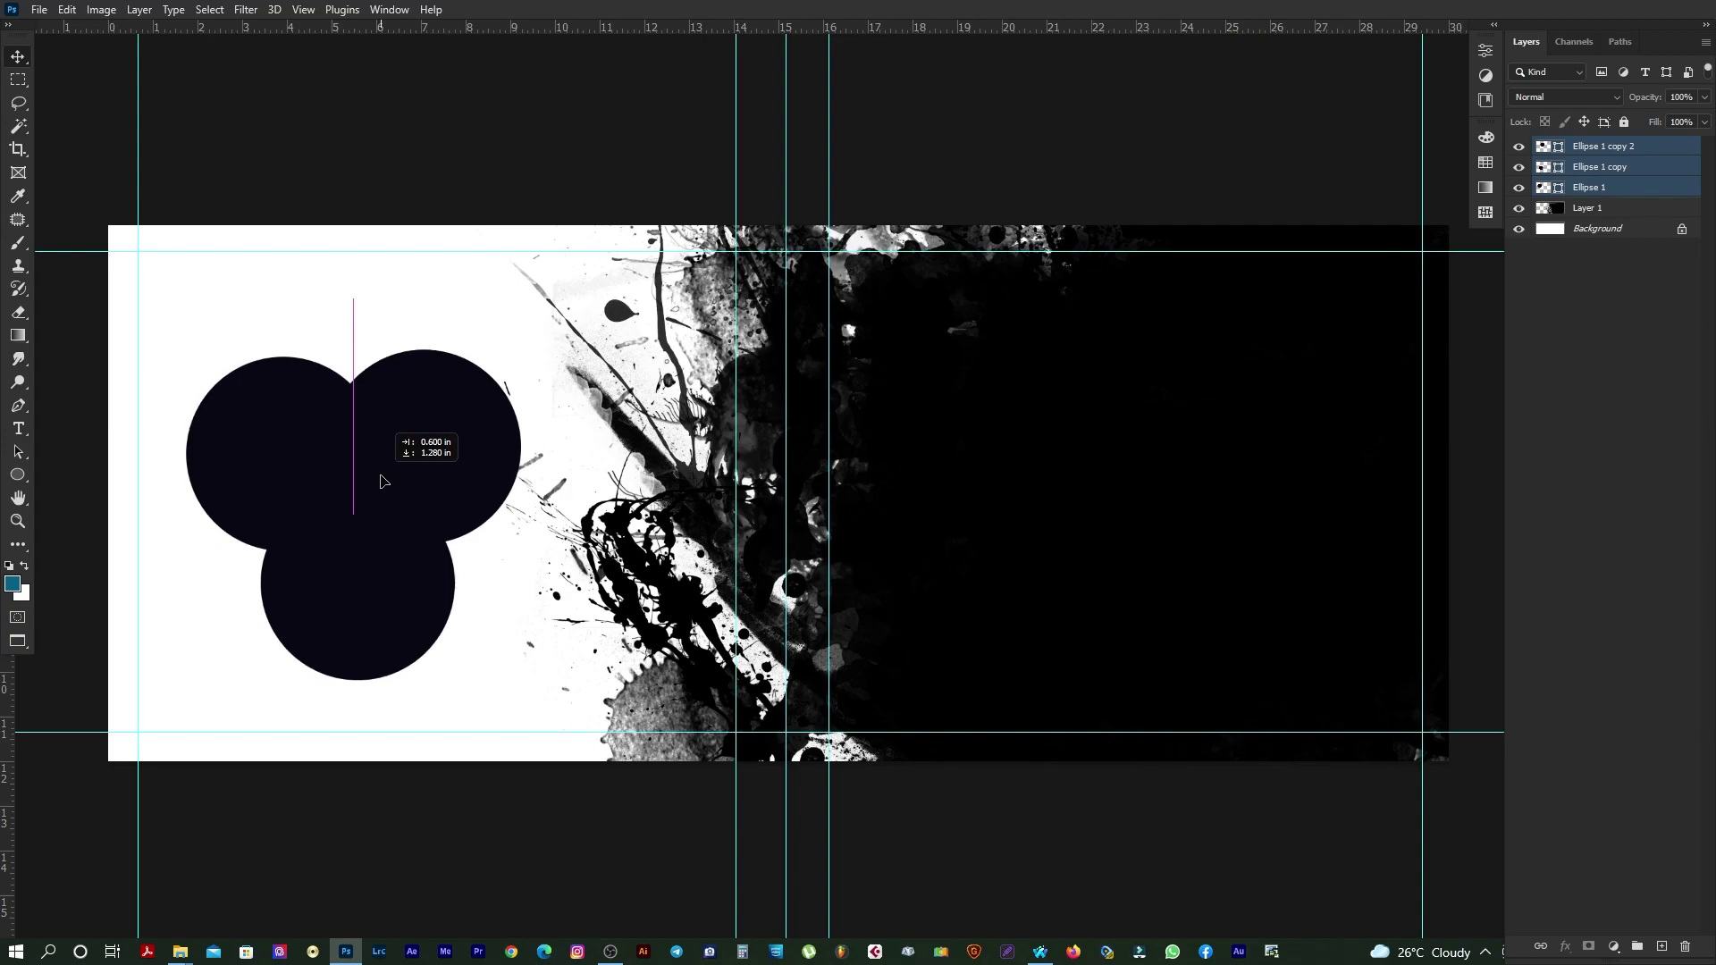
{"action": "left_click_drag", "start_coordinate": [380, 487], "coordinate": [469, 447]}
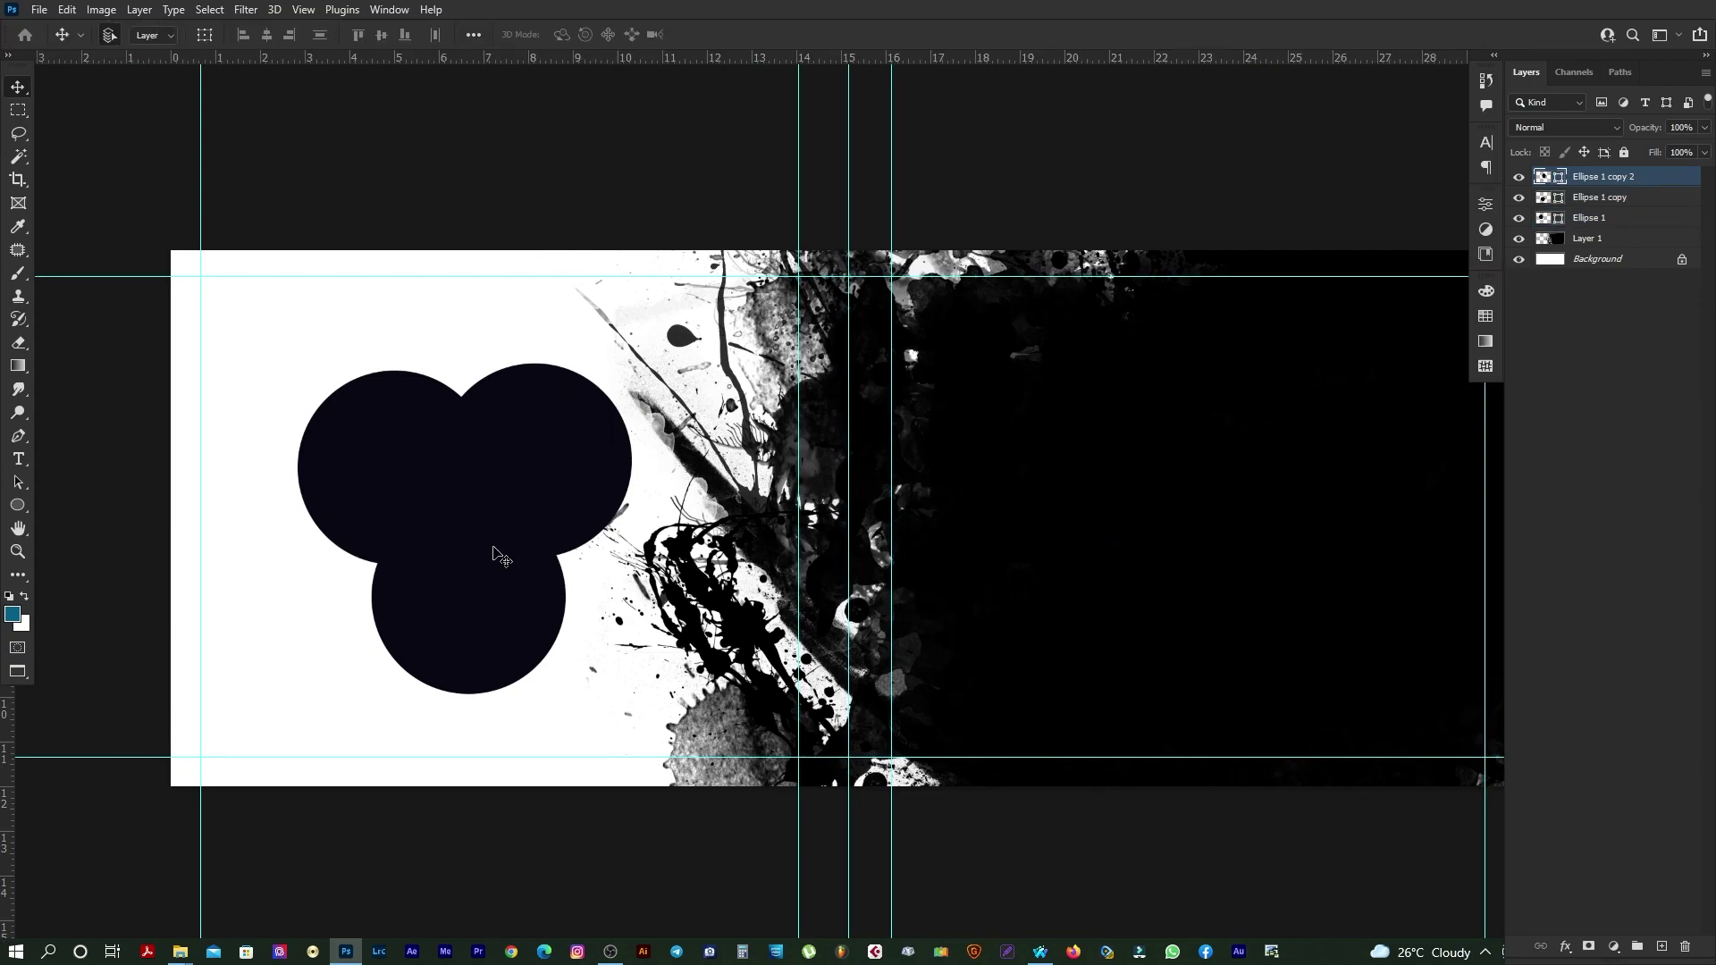
Step: Give the circles a white stroke about 86 px wide
{"action": "left_click", "coordinate": [18, 506]}
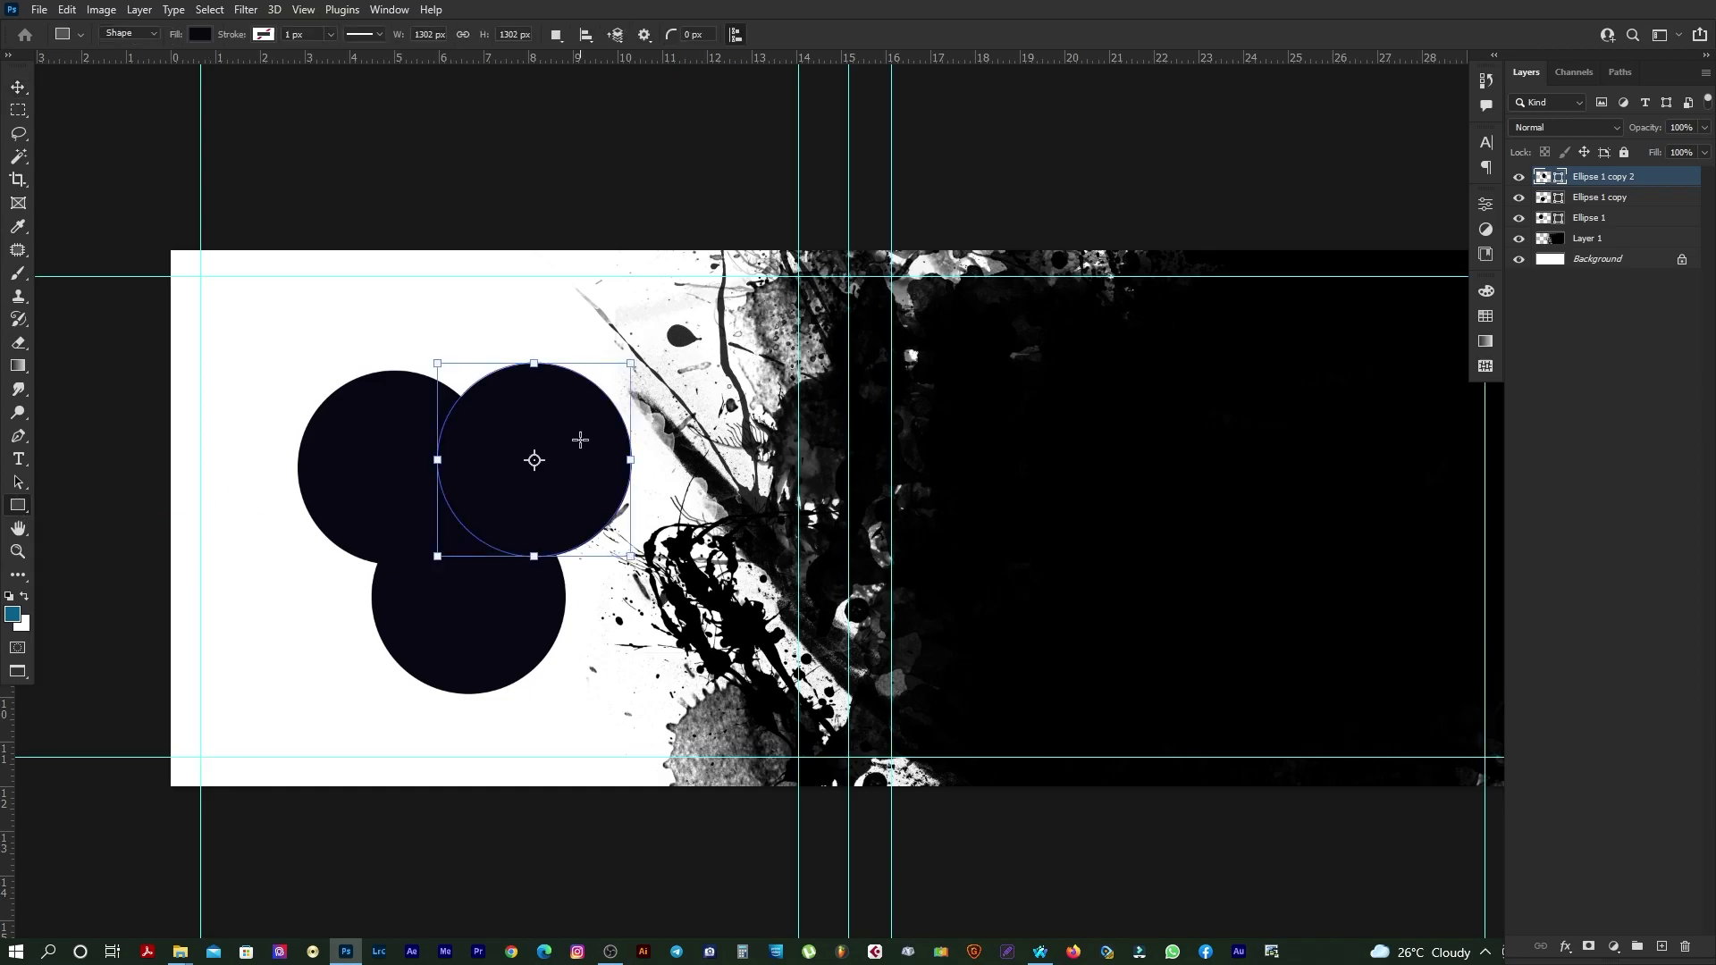
{"action": "left_click", "coordinate": [262, 35]}
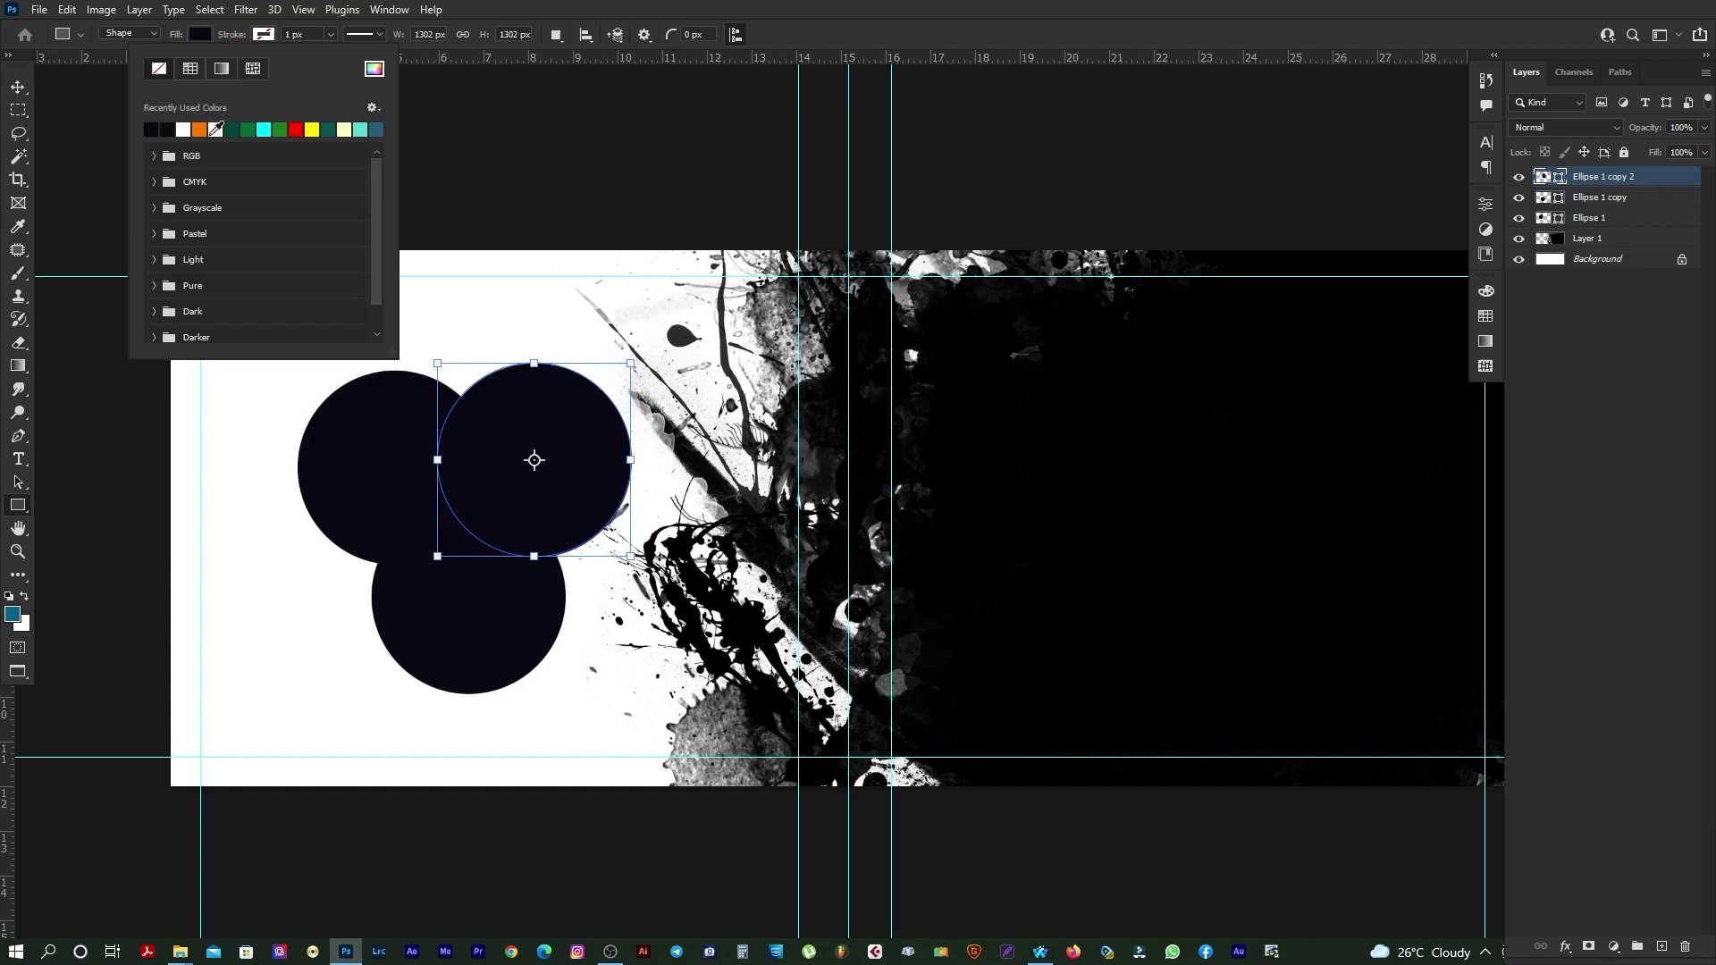
{"action": "left_click", "coordinate": [217, 130]}
{"action": "left_click", "coordinate": [330, 34]}
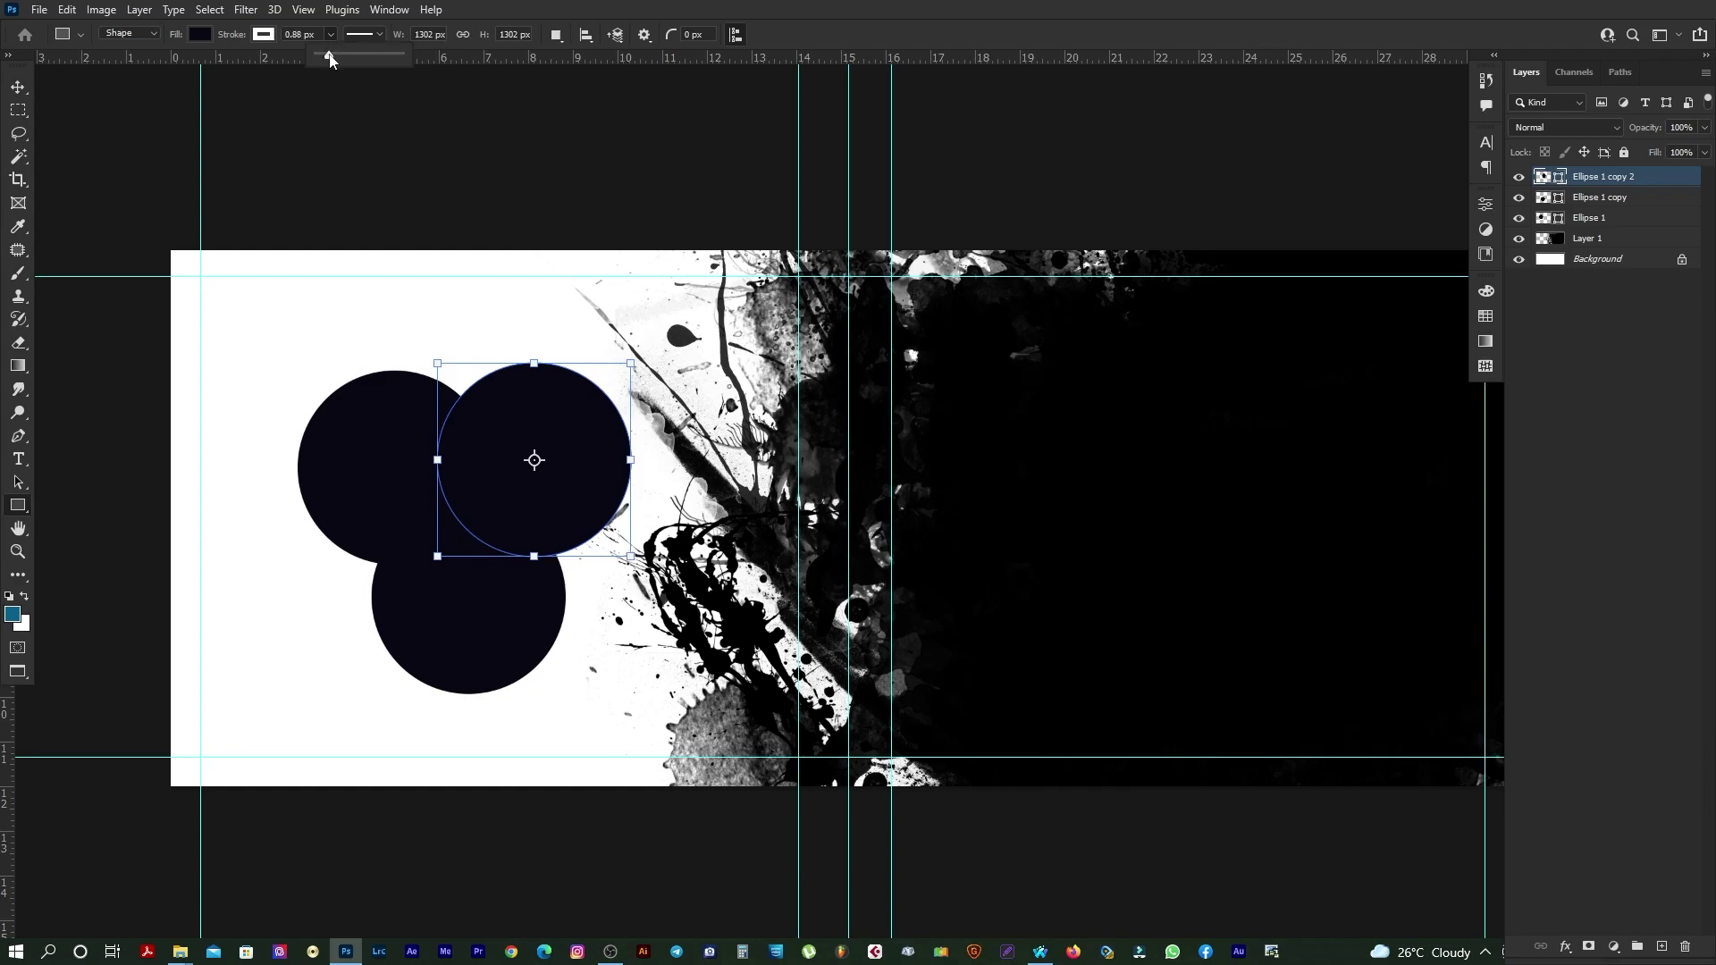
{"action": "left_click_drag", "start_coordinate": [330, 59], "coordinate": [360, 59]}
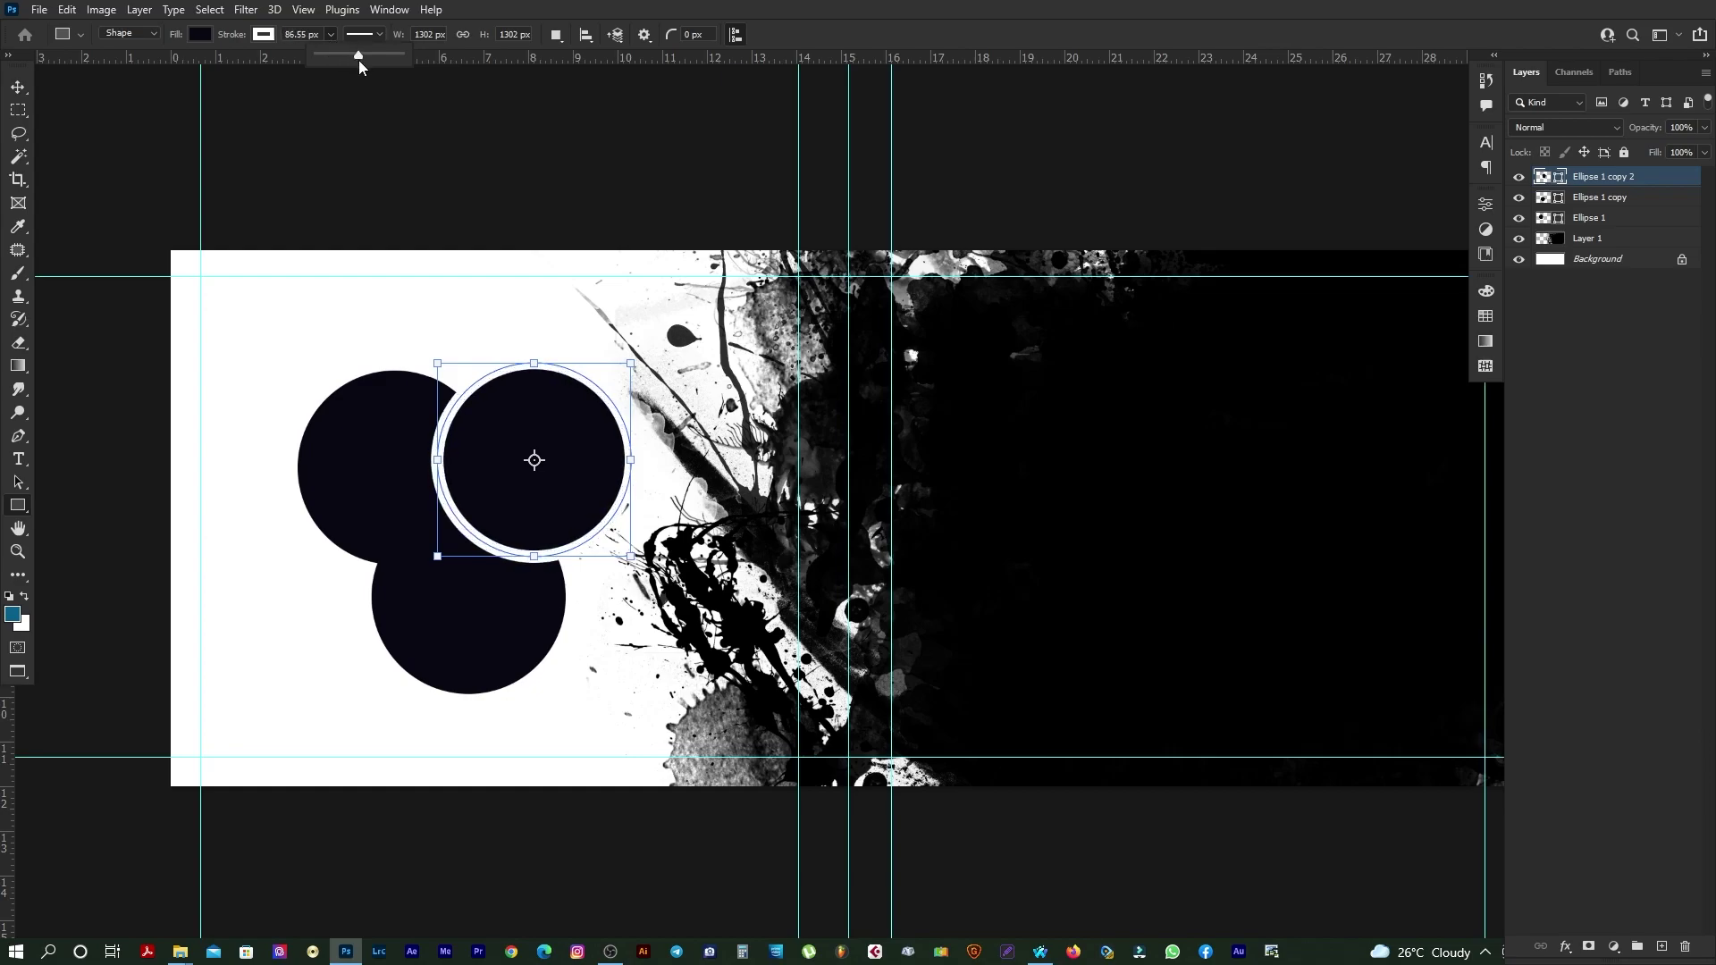
{"action": "left_click", "coordinate": [24, 91]}
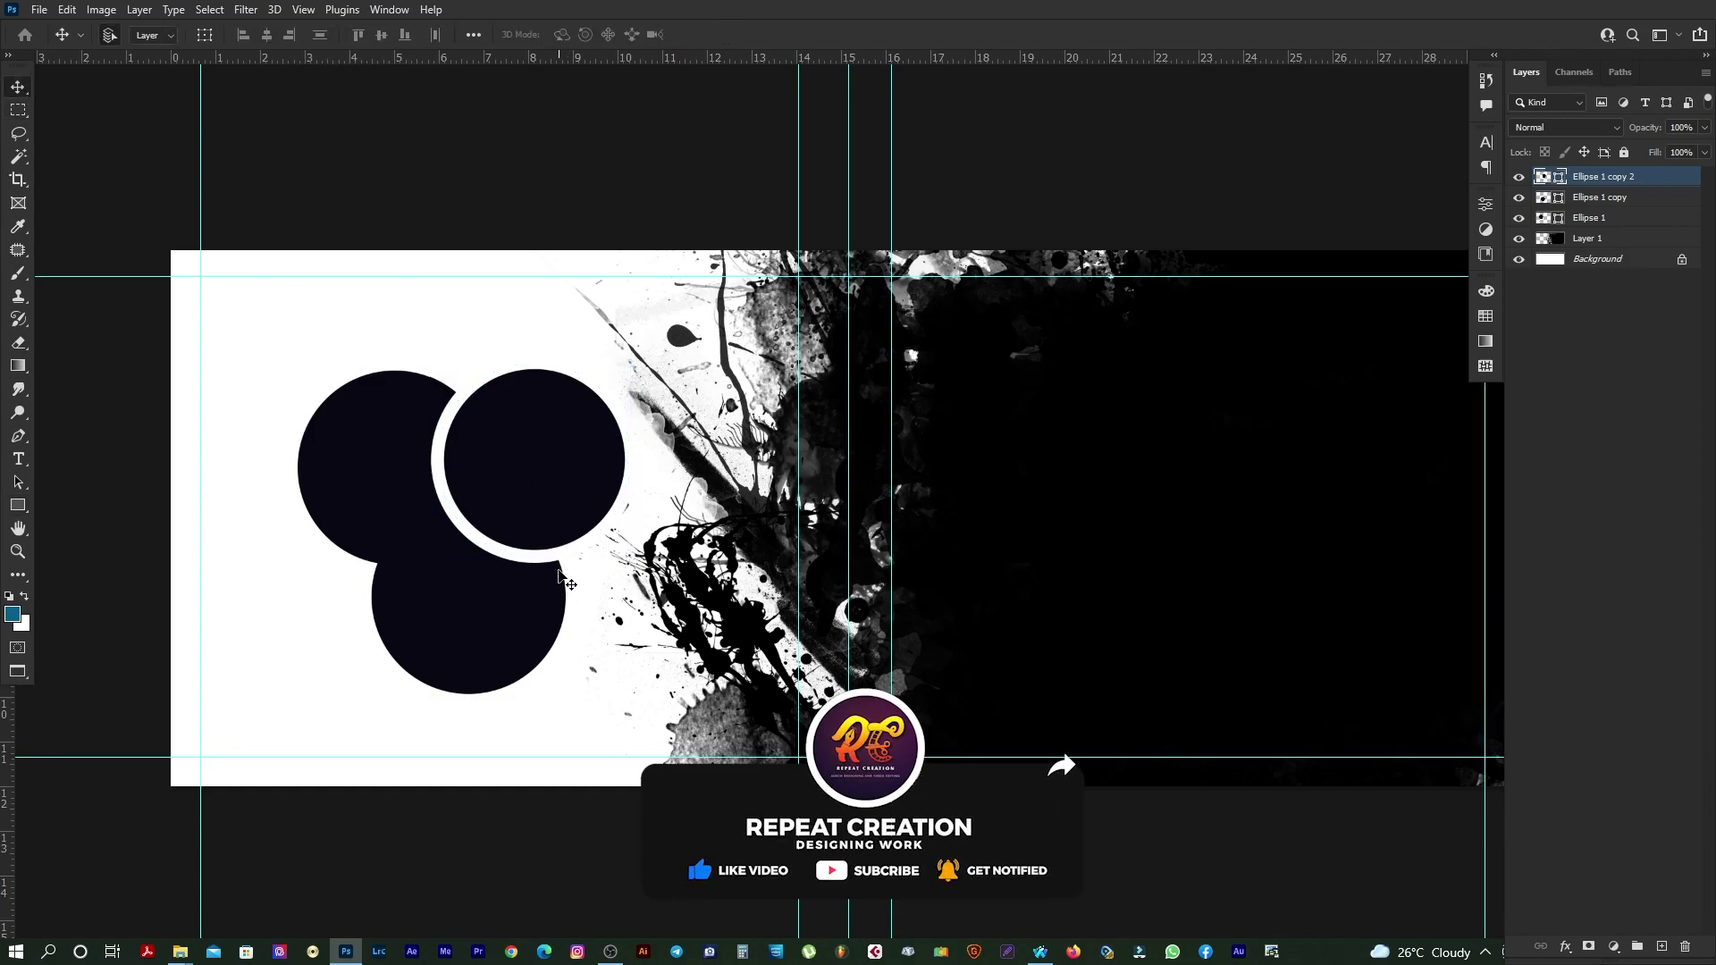
{"action": "left_click", "coordinate": [456, 605]}
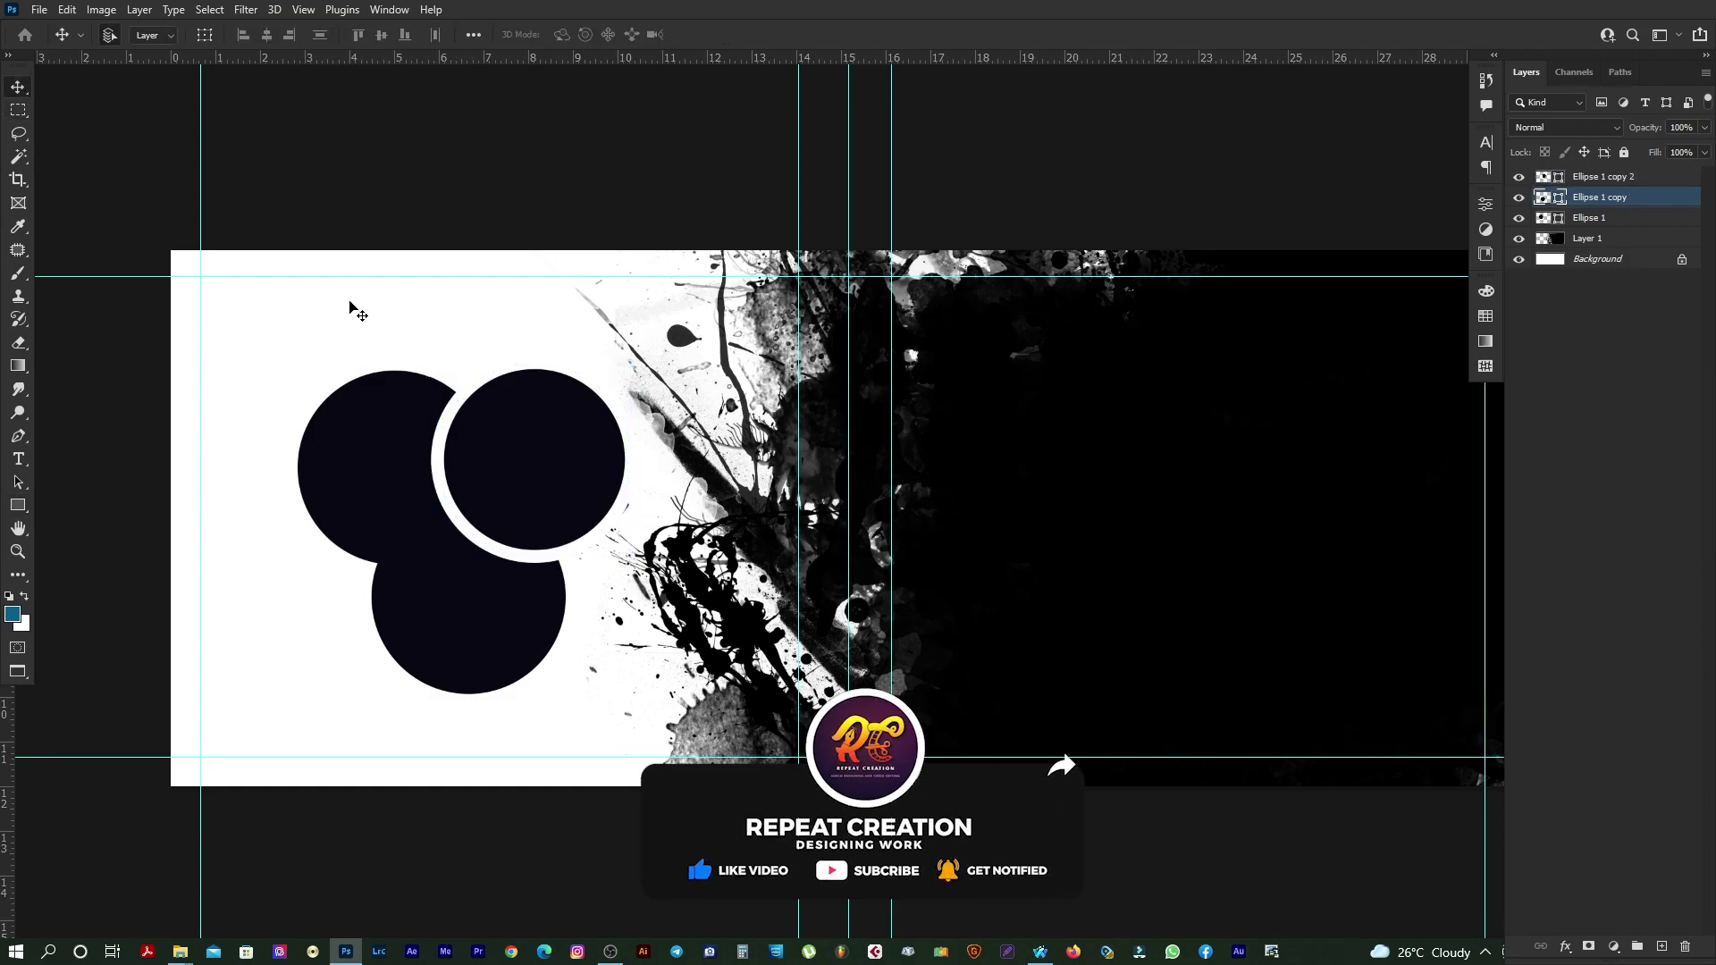
{"action": "left_click", "coordinate": [496, 452]}
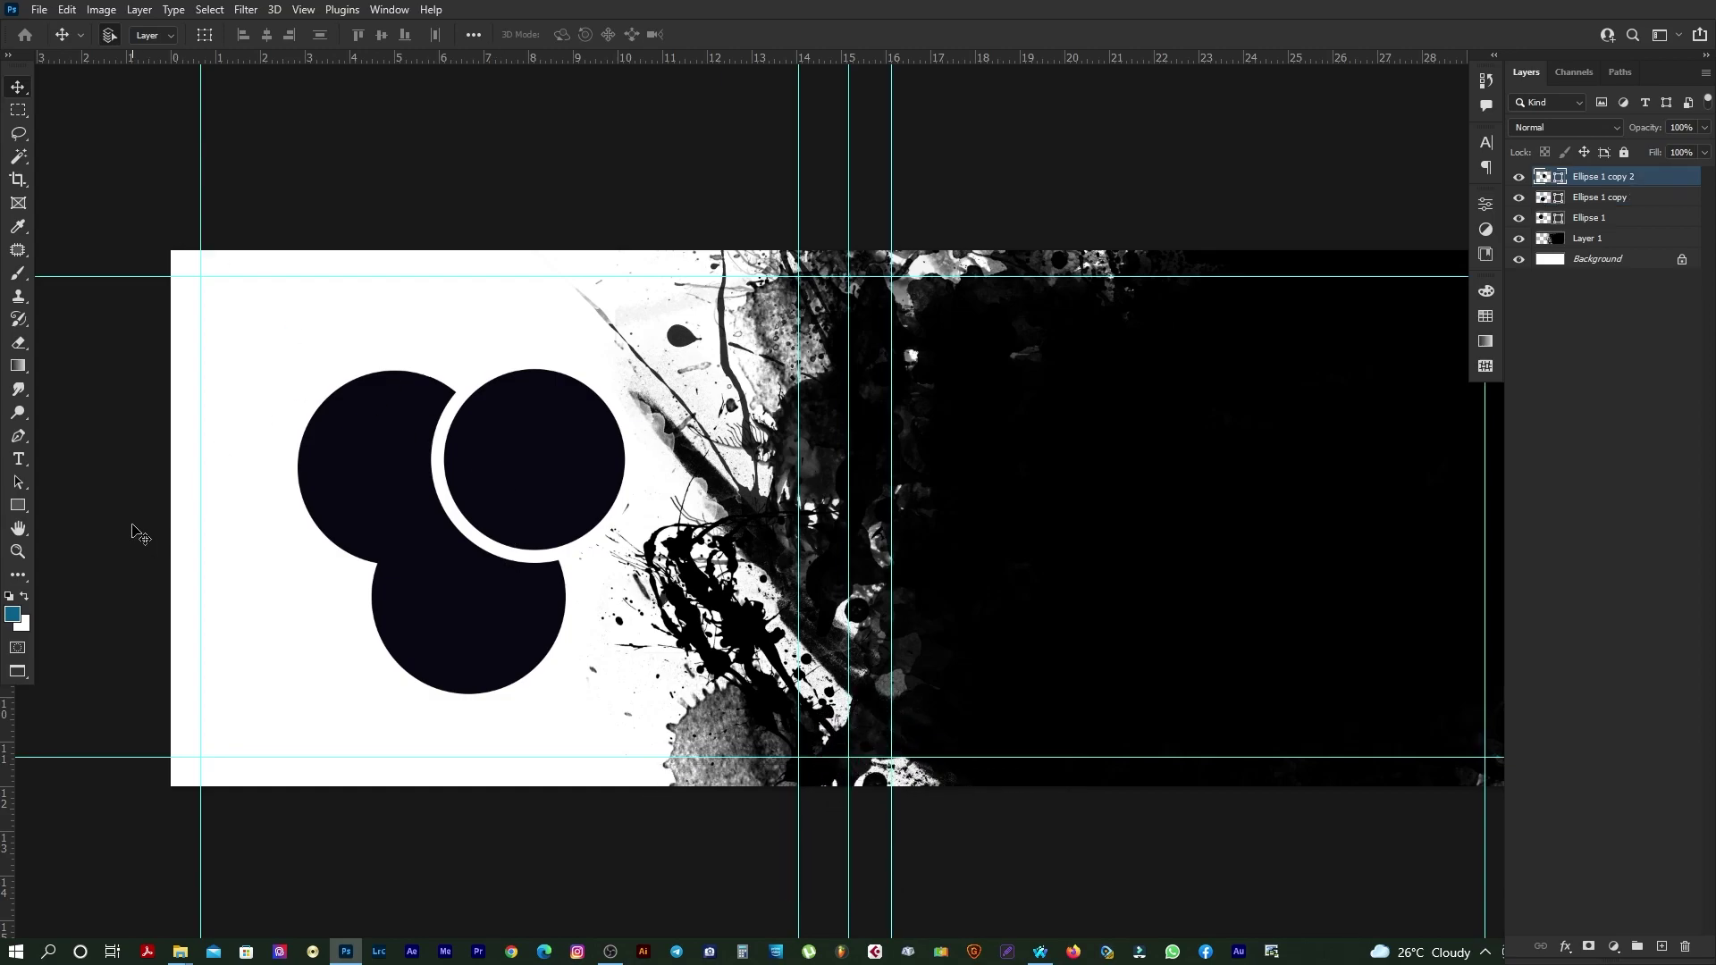
{"action": "left_click", "coordinate": [18, 504]}
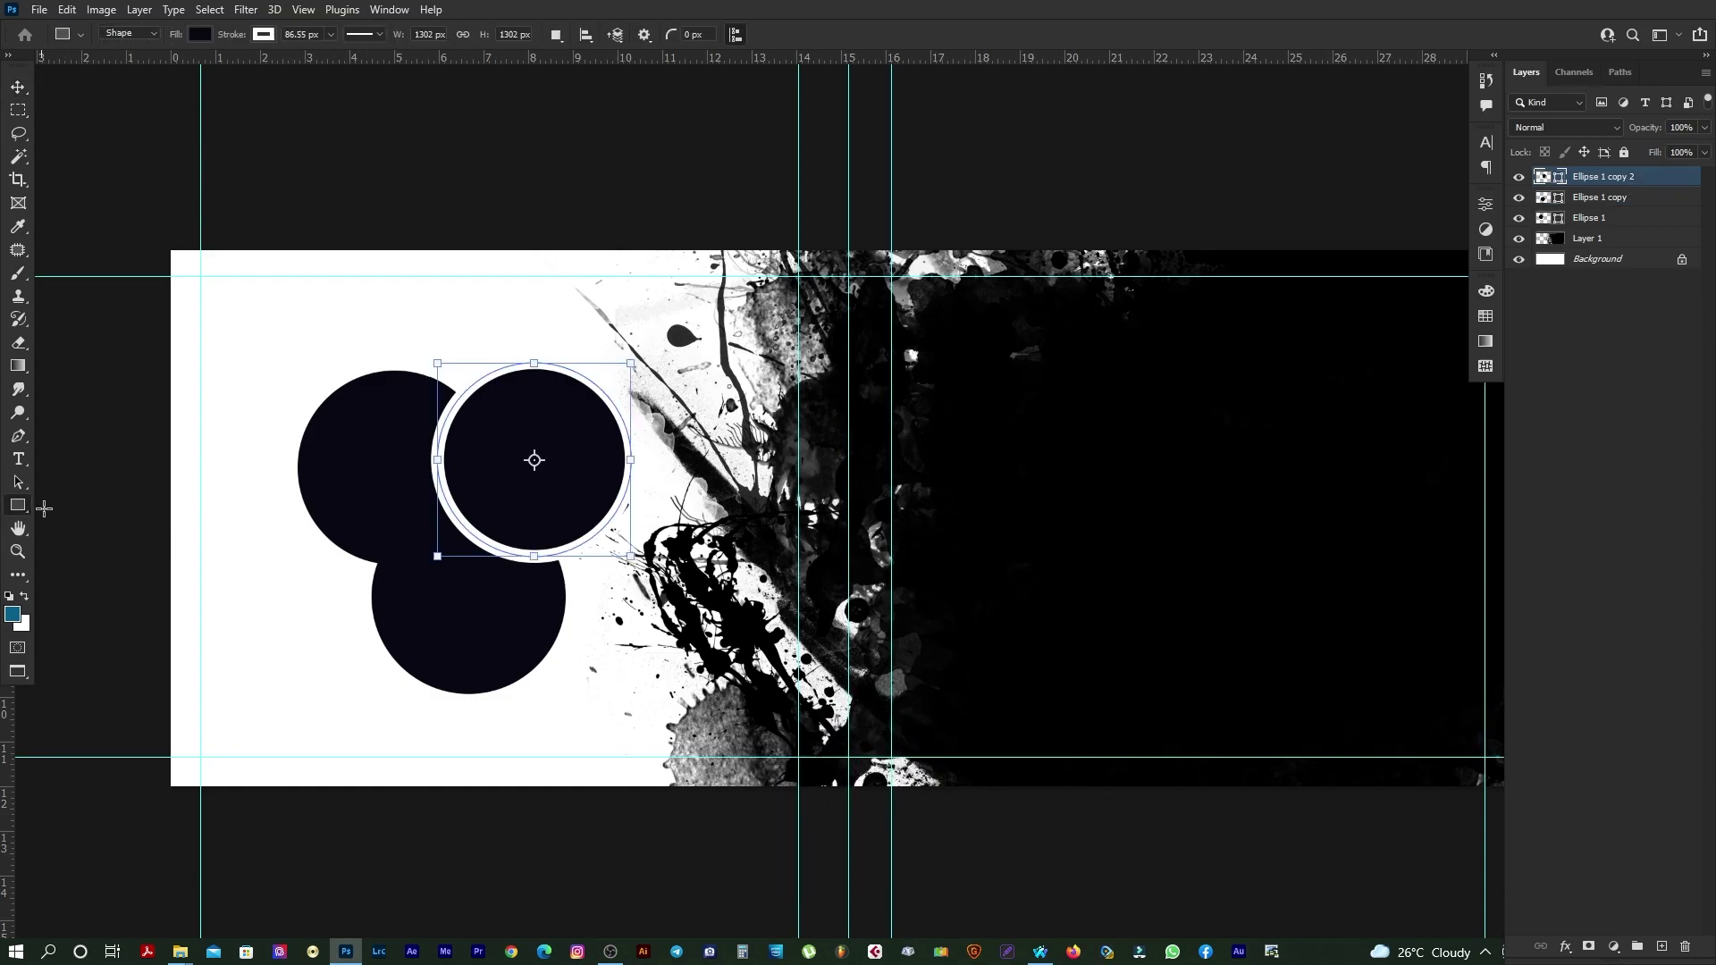
{"action": "left_click", "coordinate": [330, 35]}
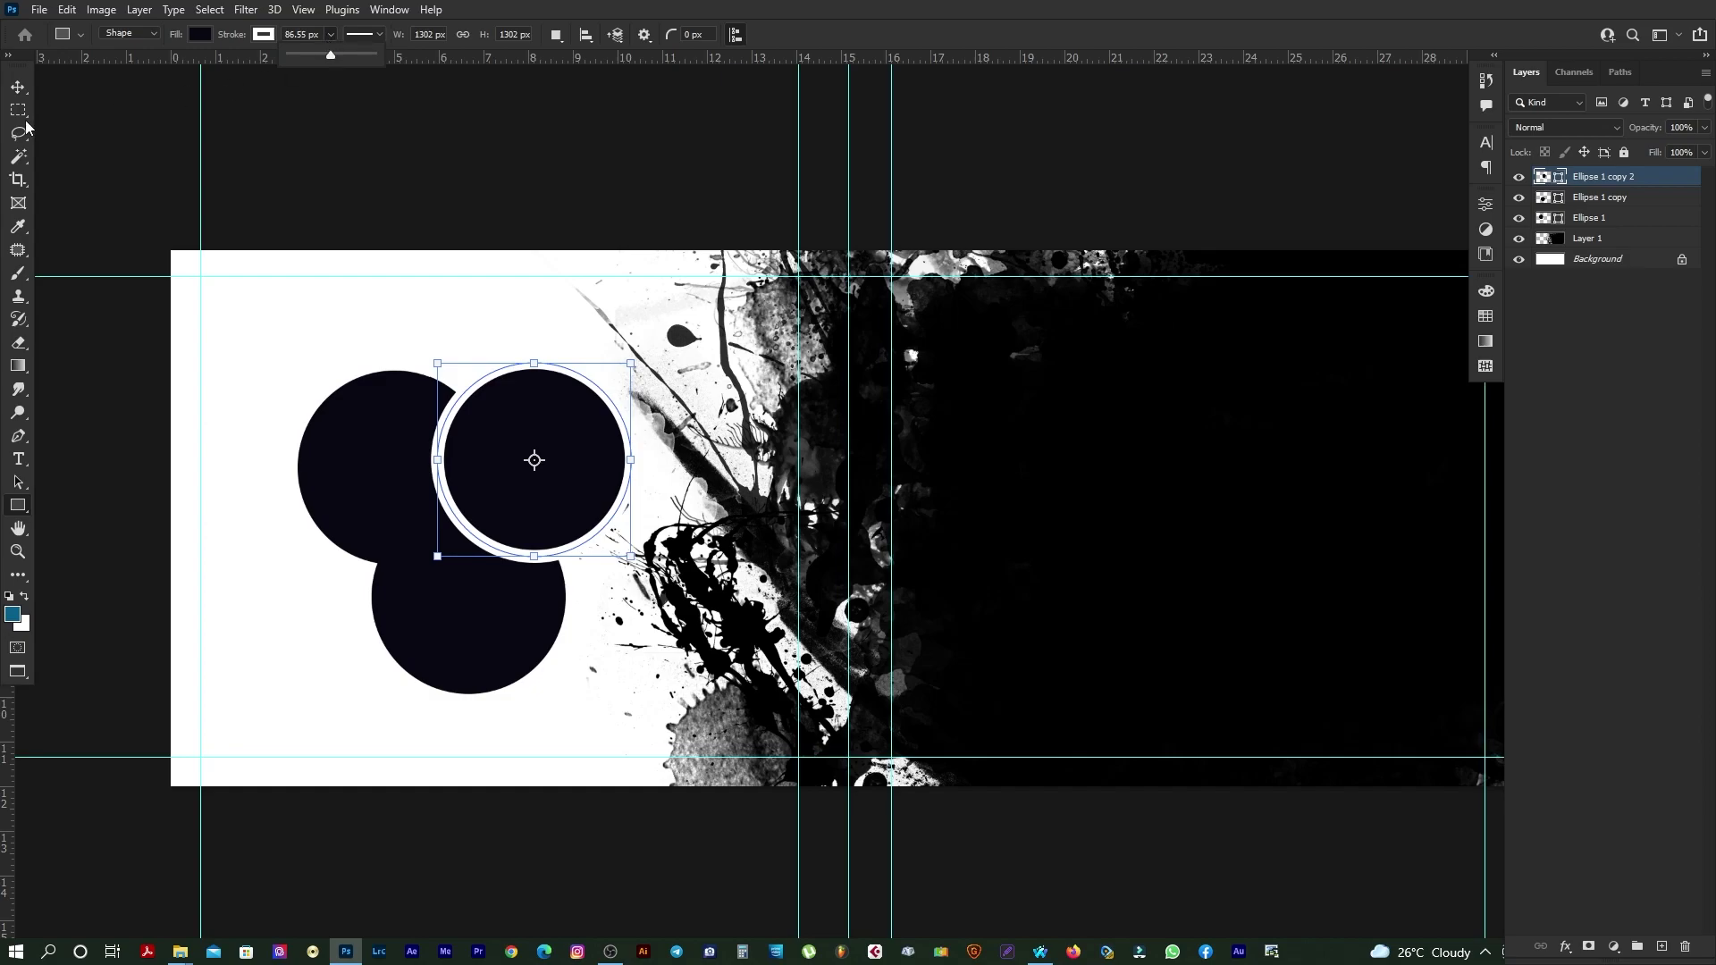
{"action": "left_click", "coordinate": [27, 94]}
Step: Delete two circle layers and duplicate Ellipse 1 copy 2 to rebuild the three-circle cluster
{"action": "left_click", "coordinate": [471, 603]}
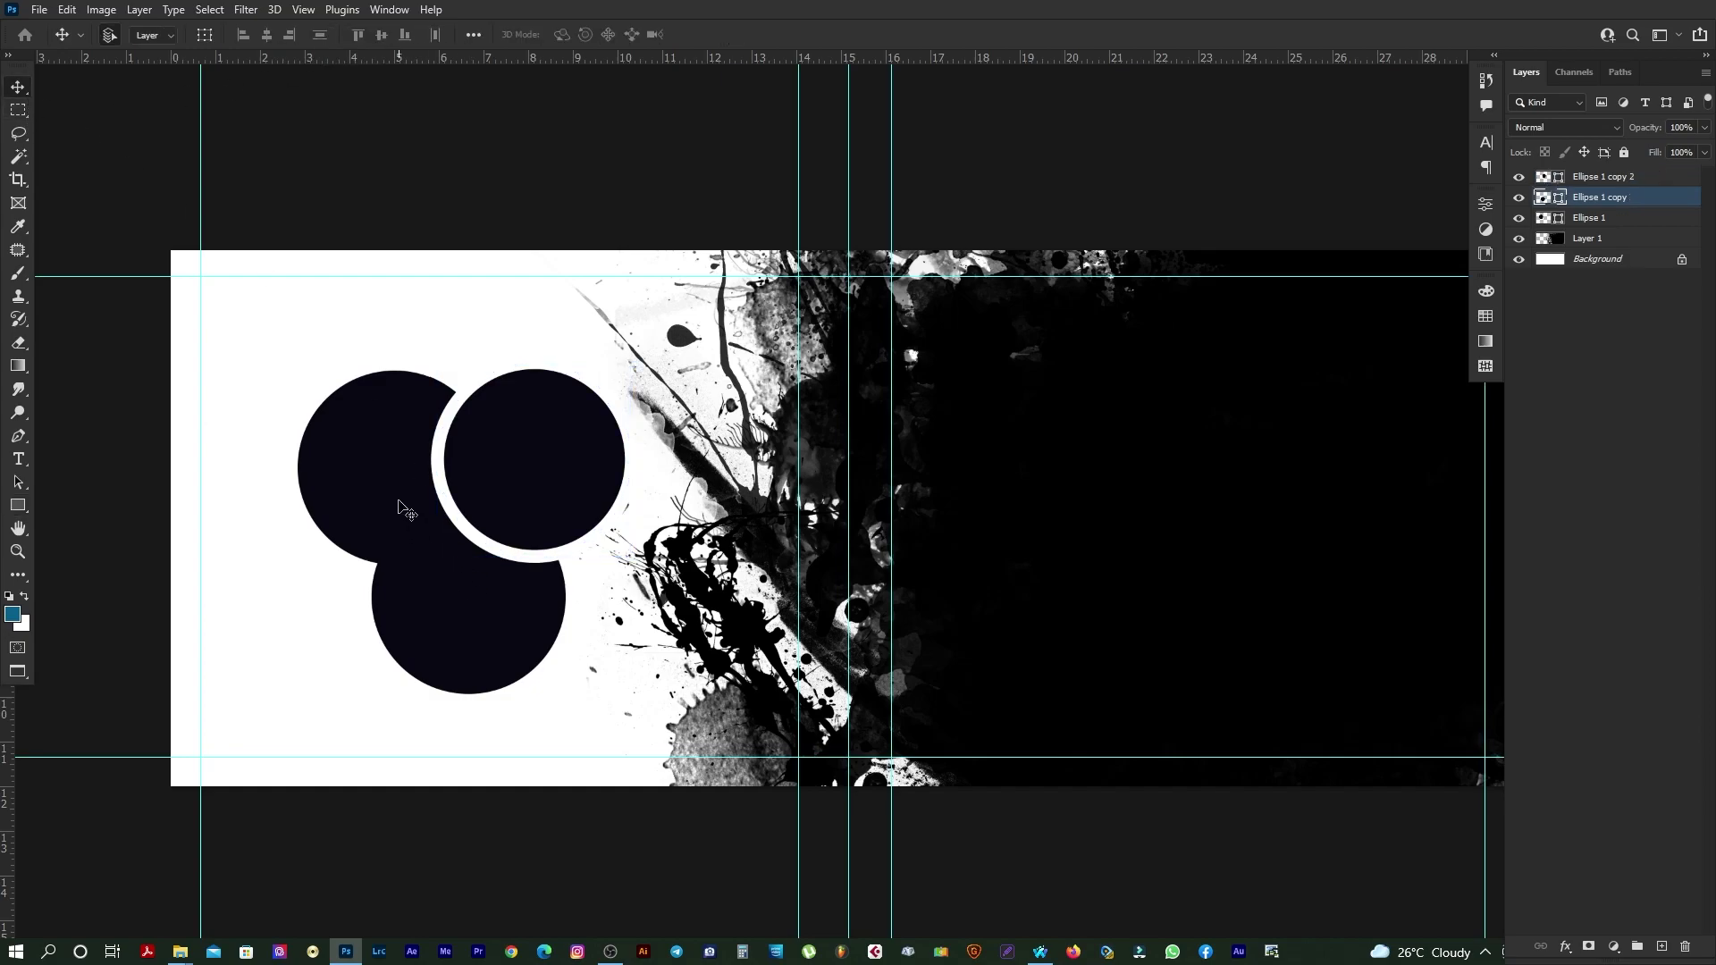
{"action": "left_click", "coordinate": [399, 502]}
{"action": "left_click", "coordinate": [433, 580]}
{"action": "key", "text": "Delete"}
{"action": "key", "text": "Delete"}
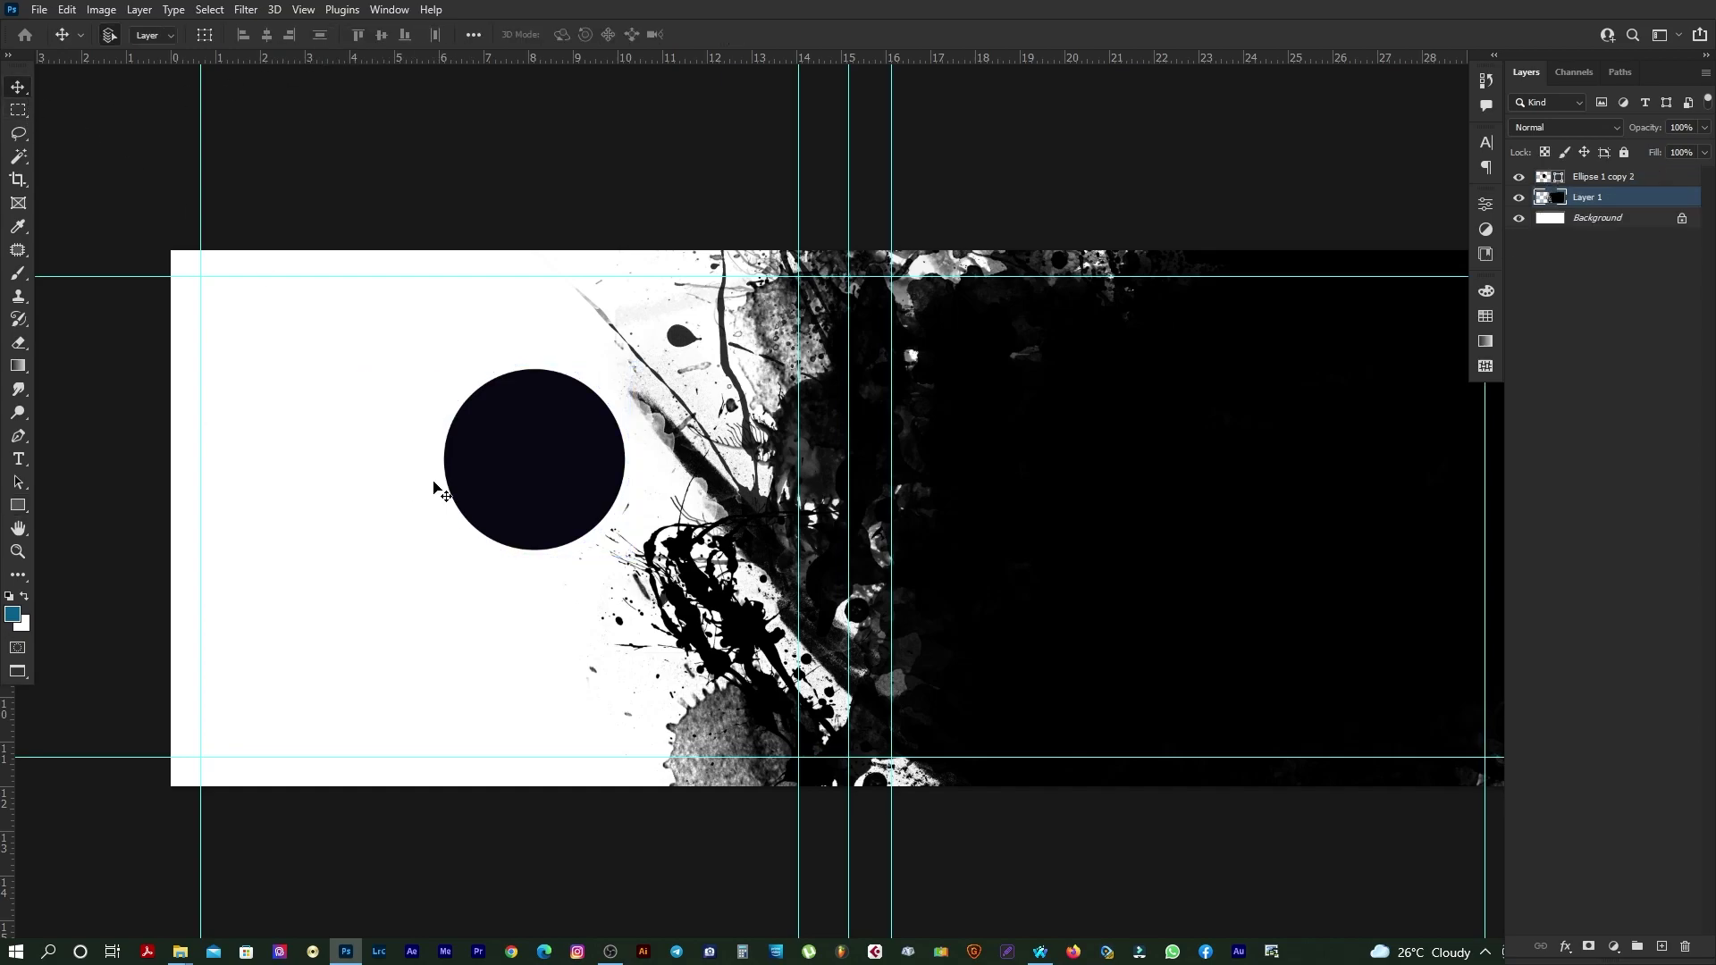
{"action": "left_click", "coordinate": [537, 466]}
{"action": "mouse_move", "coordinate": [536, 459]}
{"action": "left_mouse_down"}
{"action": "mouse_move", "coordinate": [395, 444]}
{"action": "mouse_move", "coordinate": [491, 561]}
{"action": "mouse_move", "coordinate": [478, 570]}
{"action": "left_mouse_up"}
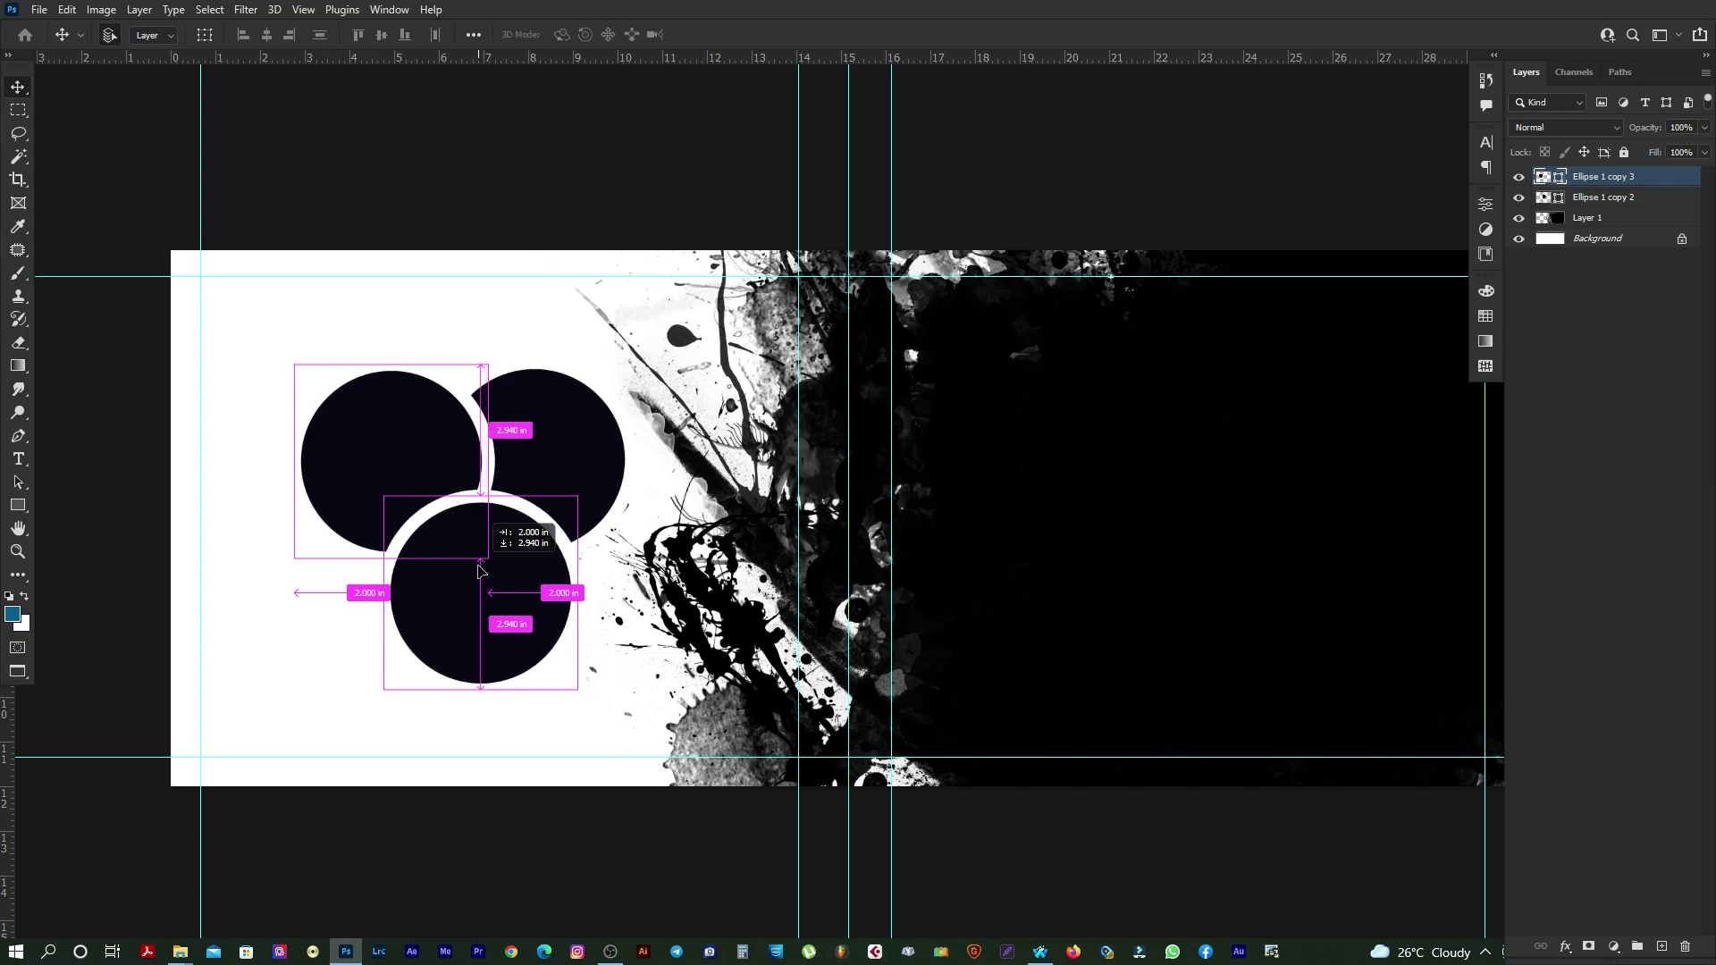
{"action": "key", "text": "Tab"}
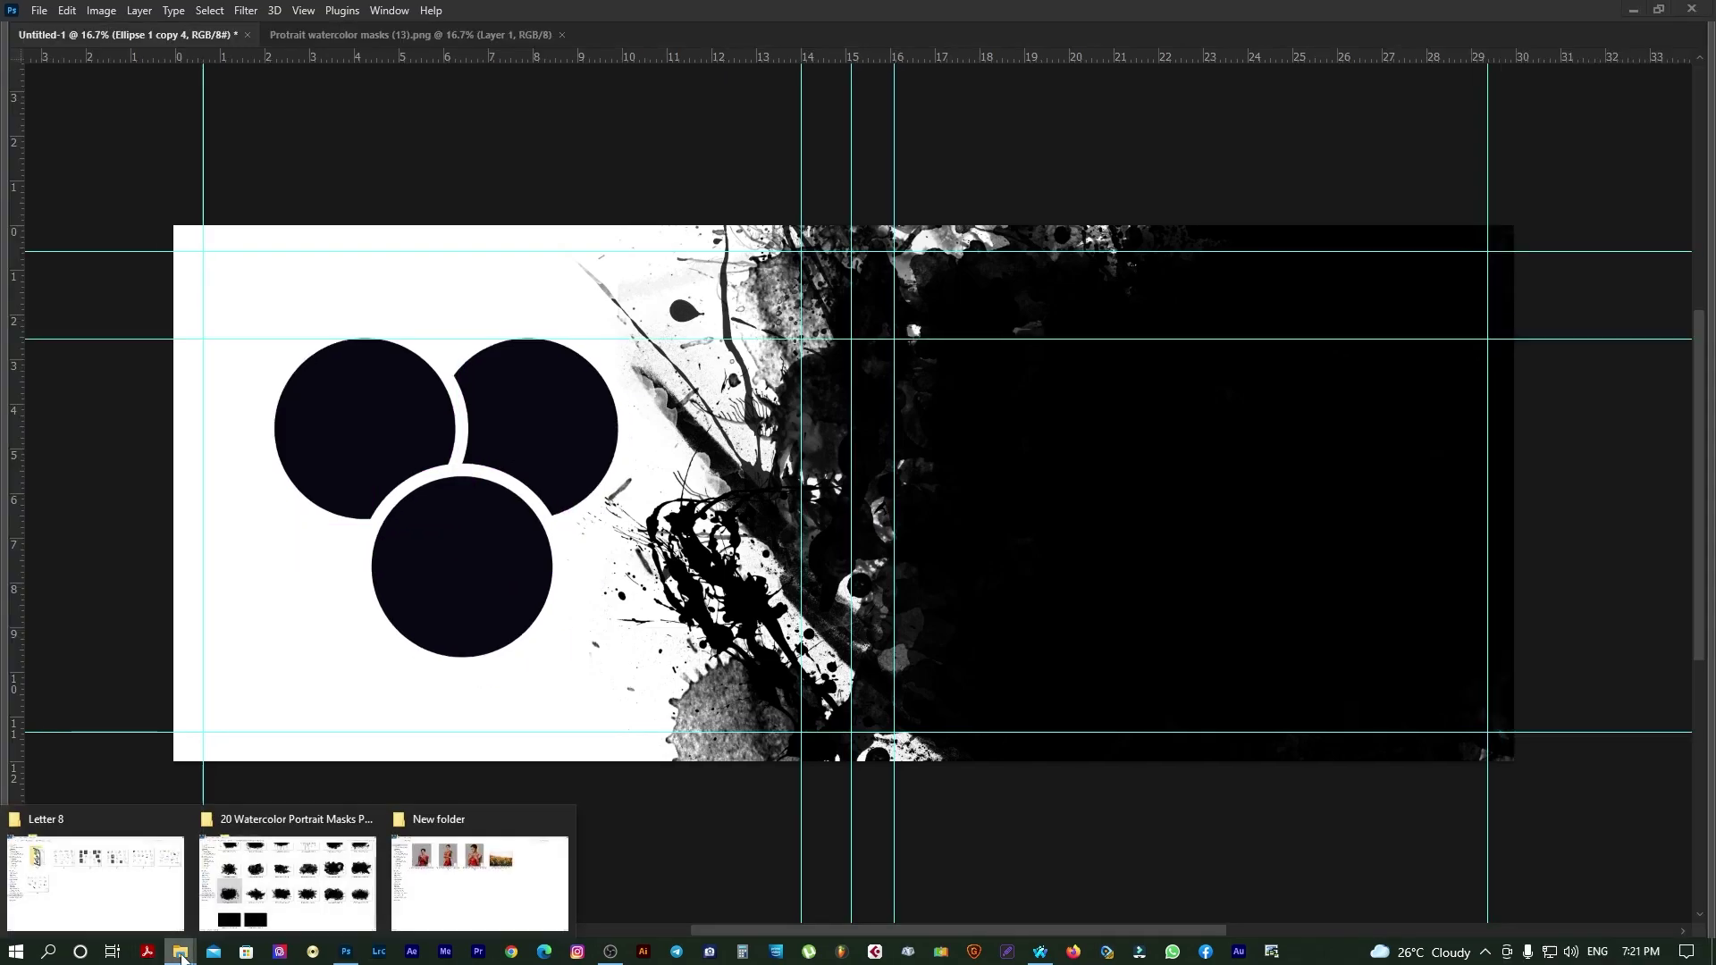
Step: Open the 01 lettering file from the Letter 8 folder in Adobe Photoshop 2022
{"action": "left_click", "coordinate": [183, 888]}
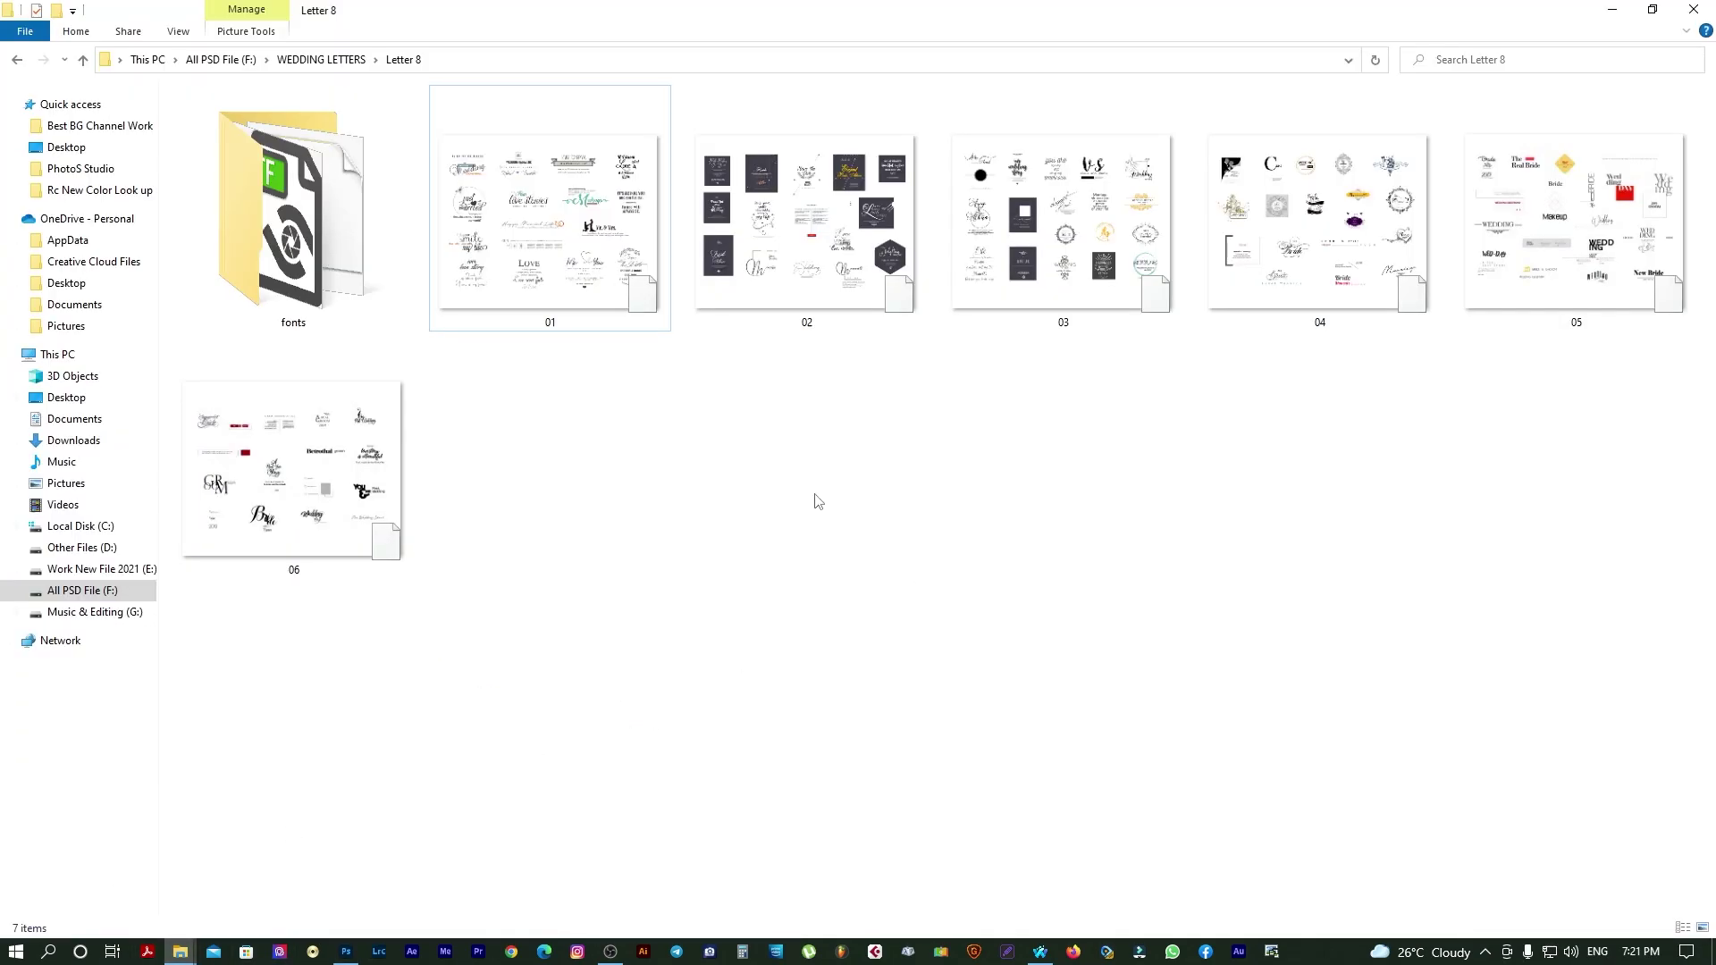
{"action": "right_click", "coordinate": [591, 234]}
{"action": "mouse_move", "coordinate": [651, 362]}
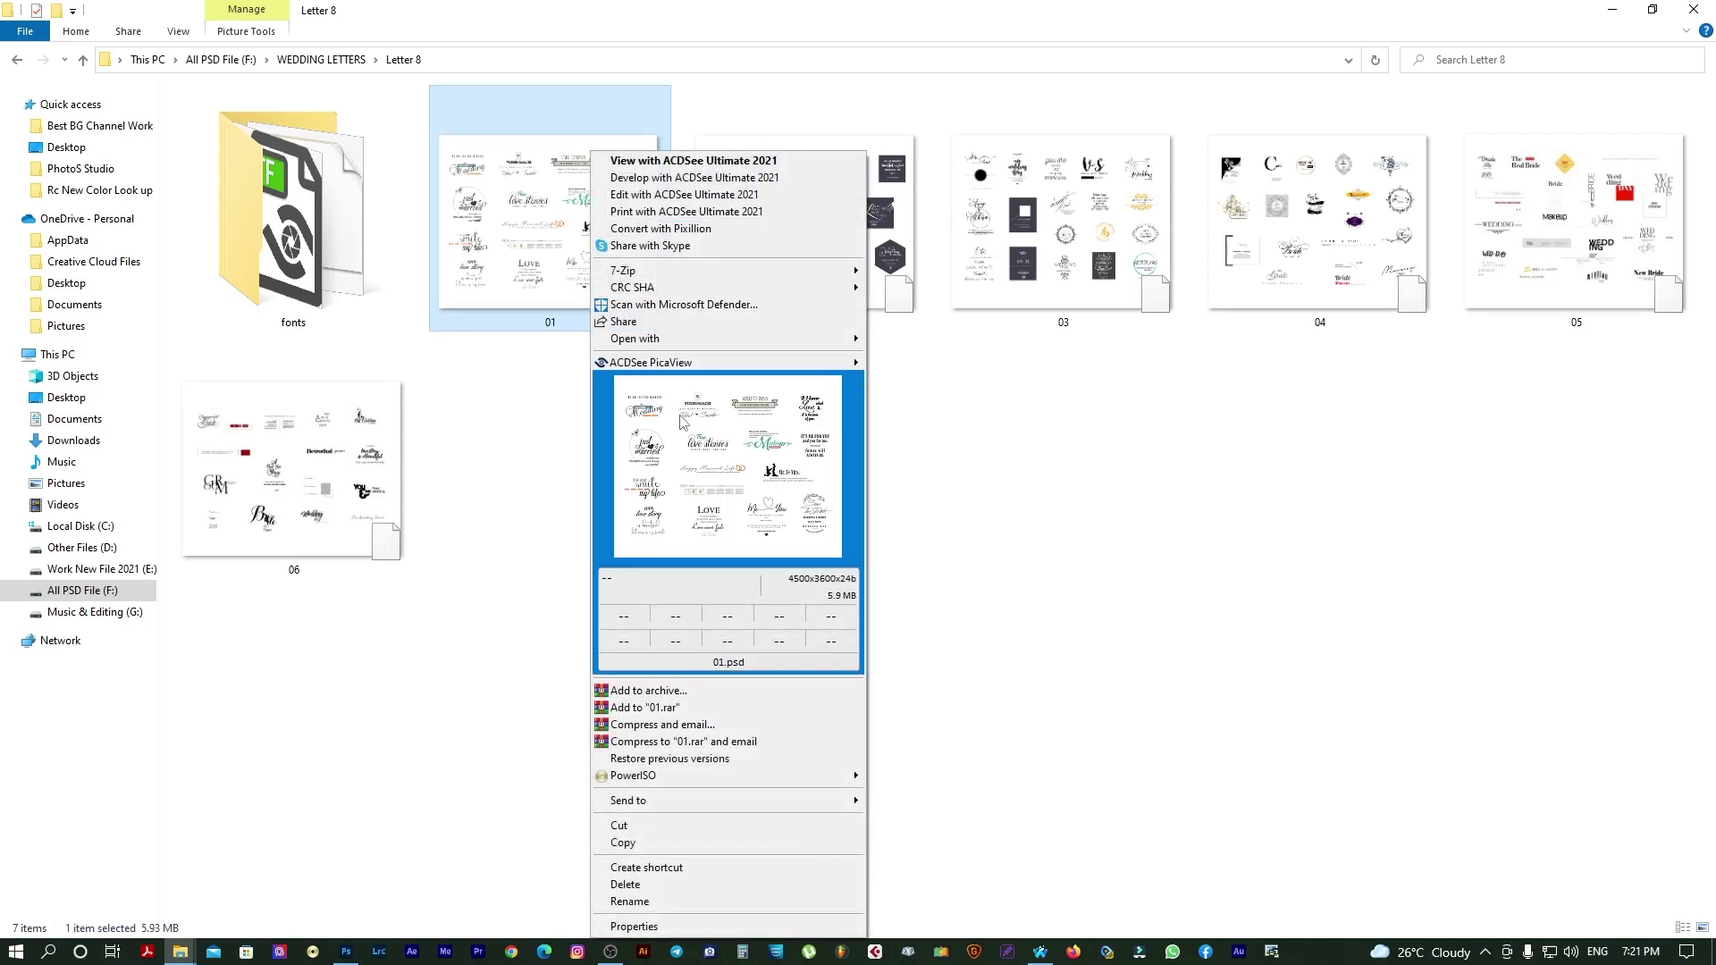
{"action": "mouse_move", "coordinate": [724, 338]}
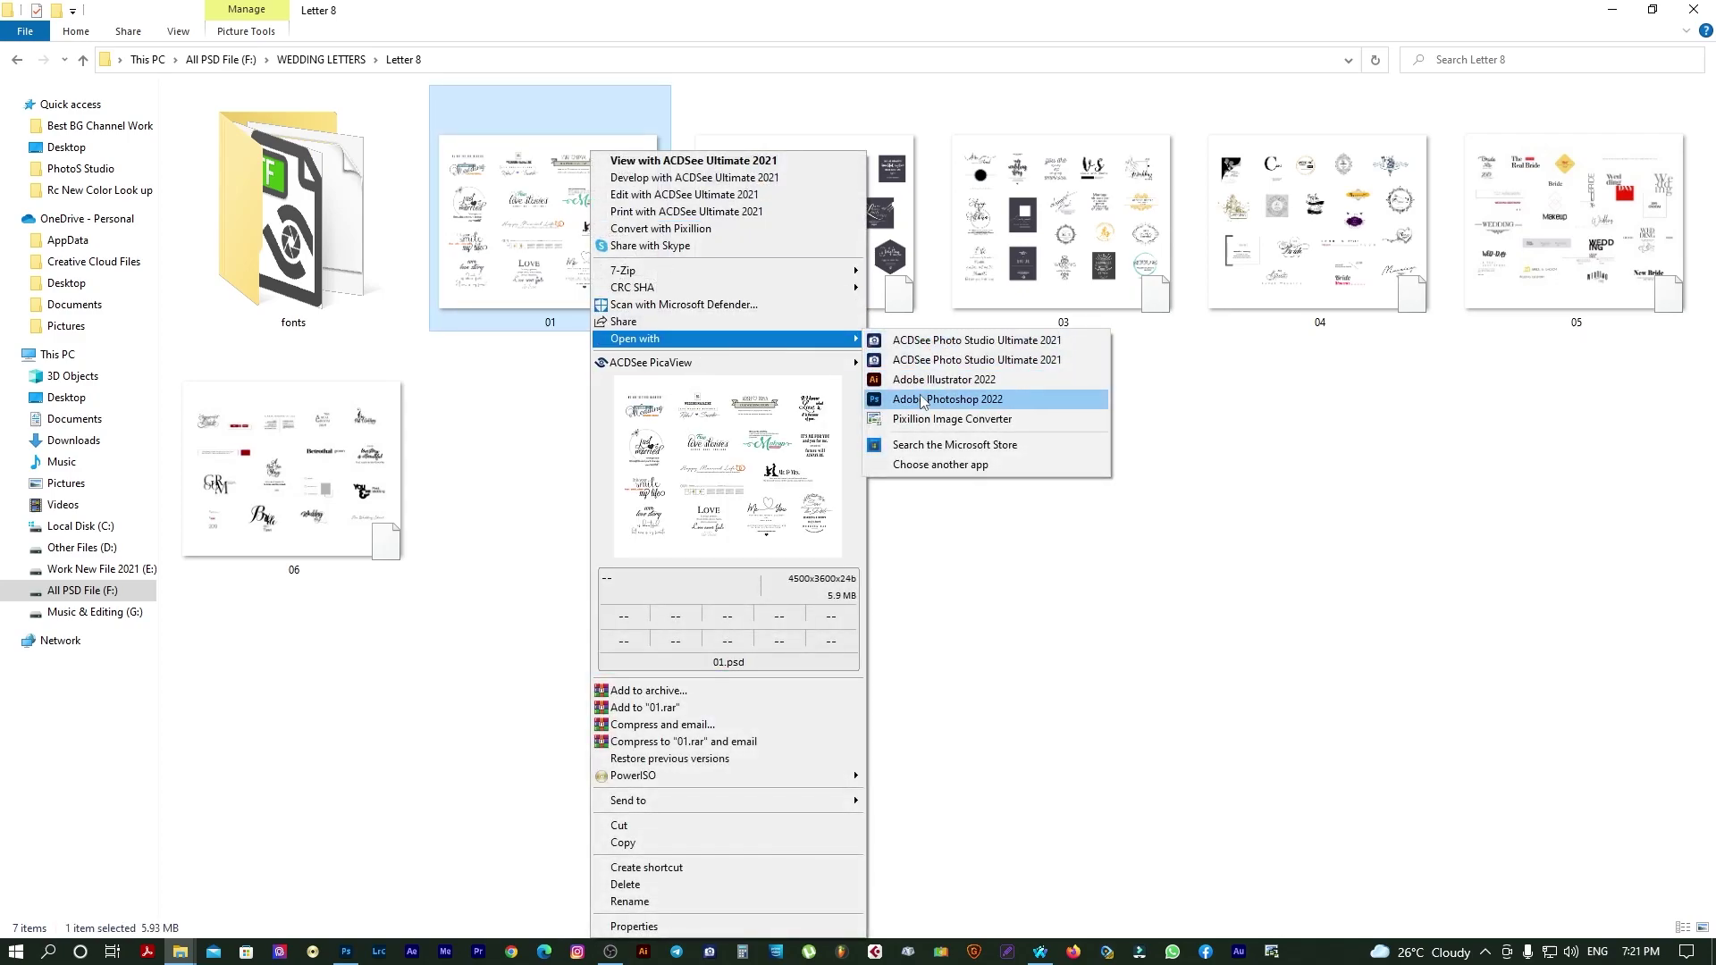
{"action": "left_click", "coordinate": [922, 402]}
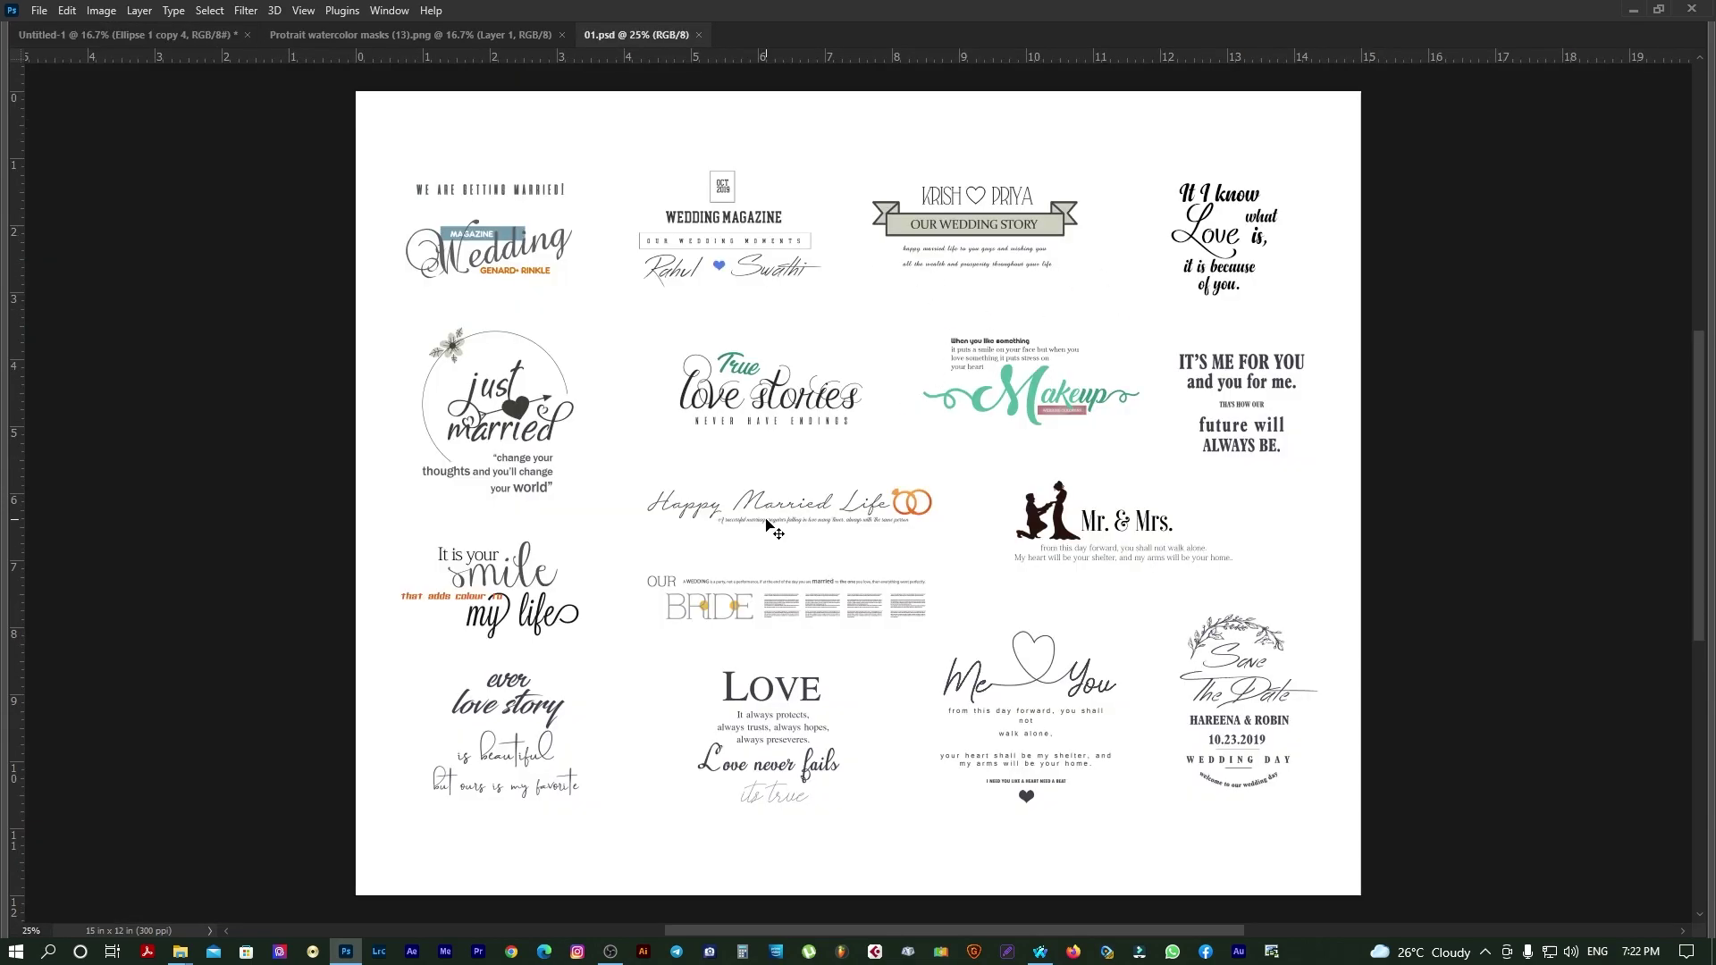
Step: Bring the Happy Married Life lettering into the spread and enlarge it beneath the circles
{"action": "scroll", "coordinate": [567, 287], "scroll_direction": "up", "scroll_amount": 2}
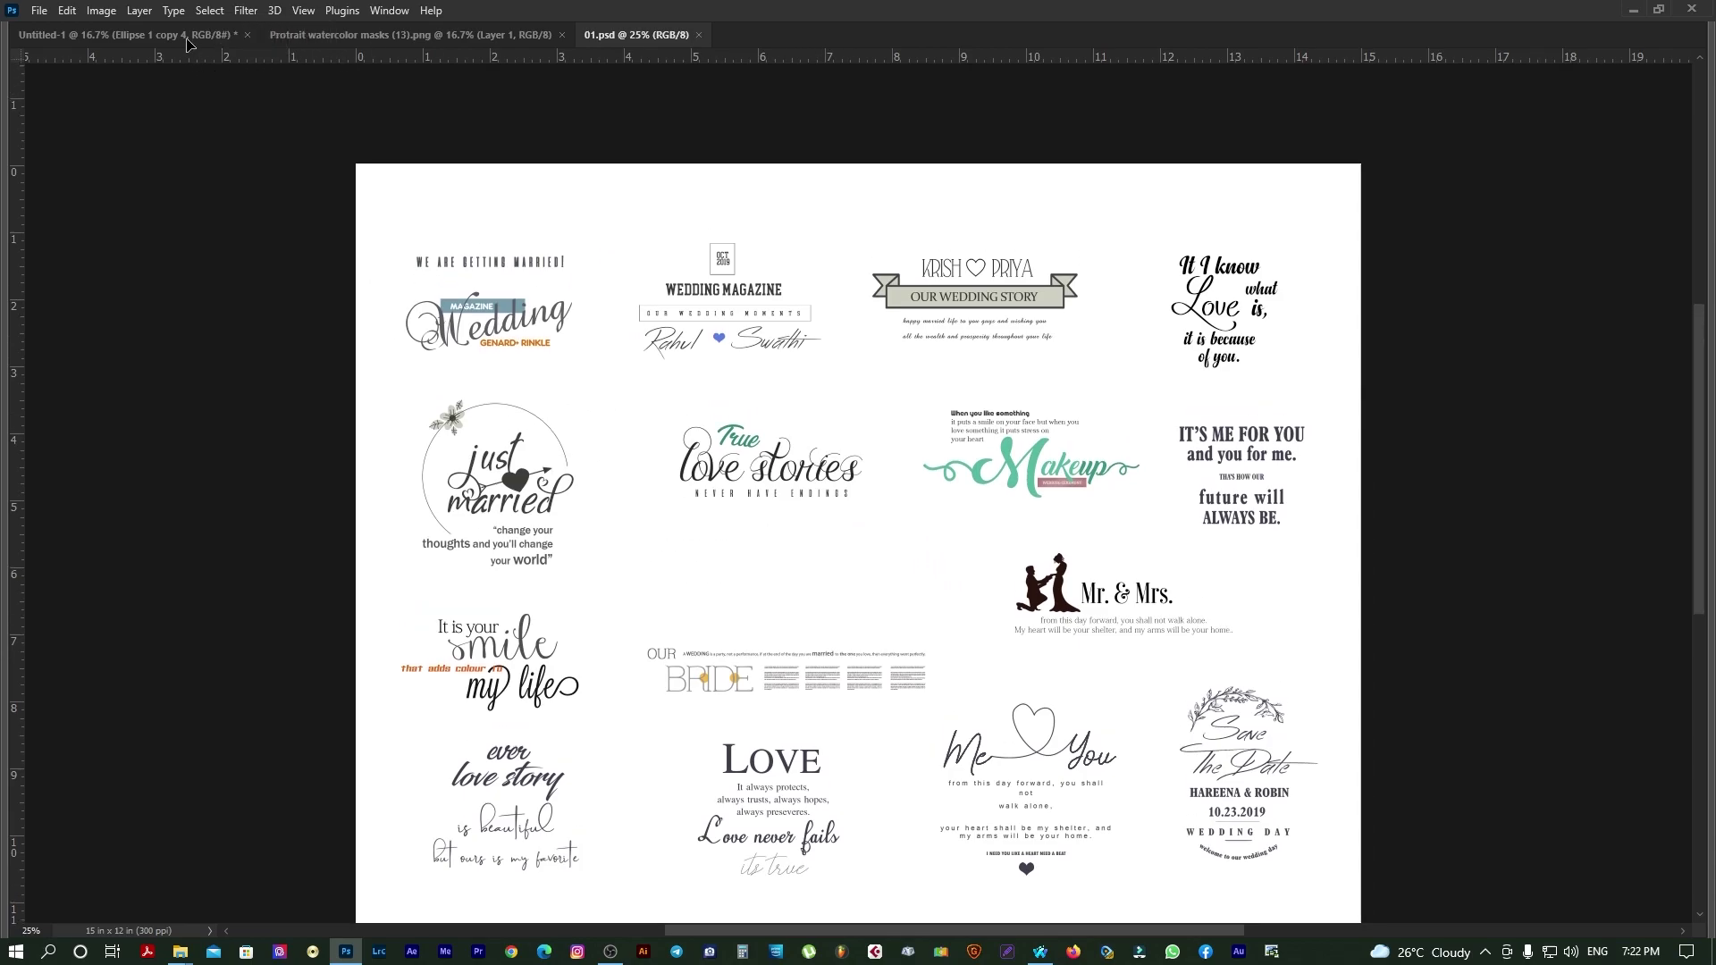
{"action": "left_click", "coordinate": [187, 36]}
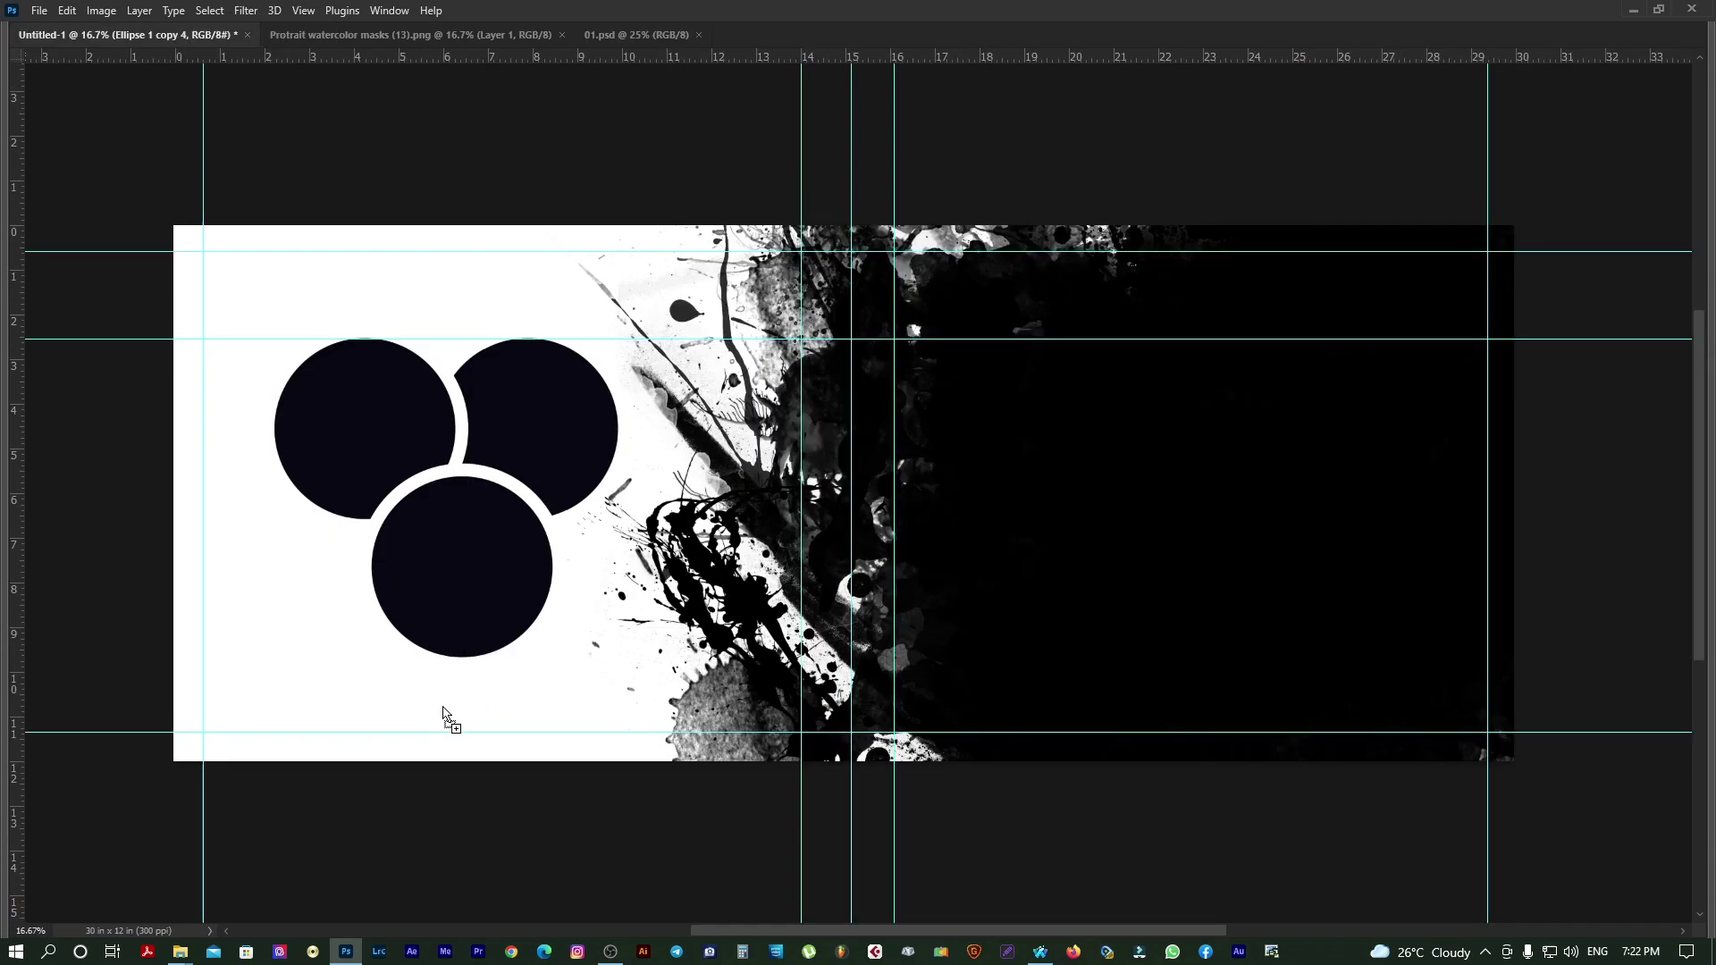
{"action": "mouse_move", "coordinate": [188, 38]}
{"action": "left_mouse_down"}
{"action": "mouse_move", "coordinate": [472, 706]}
{"action": "mouse_move", "coordinate": [563, 682]}
{"action": "left_mouse_up"}
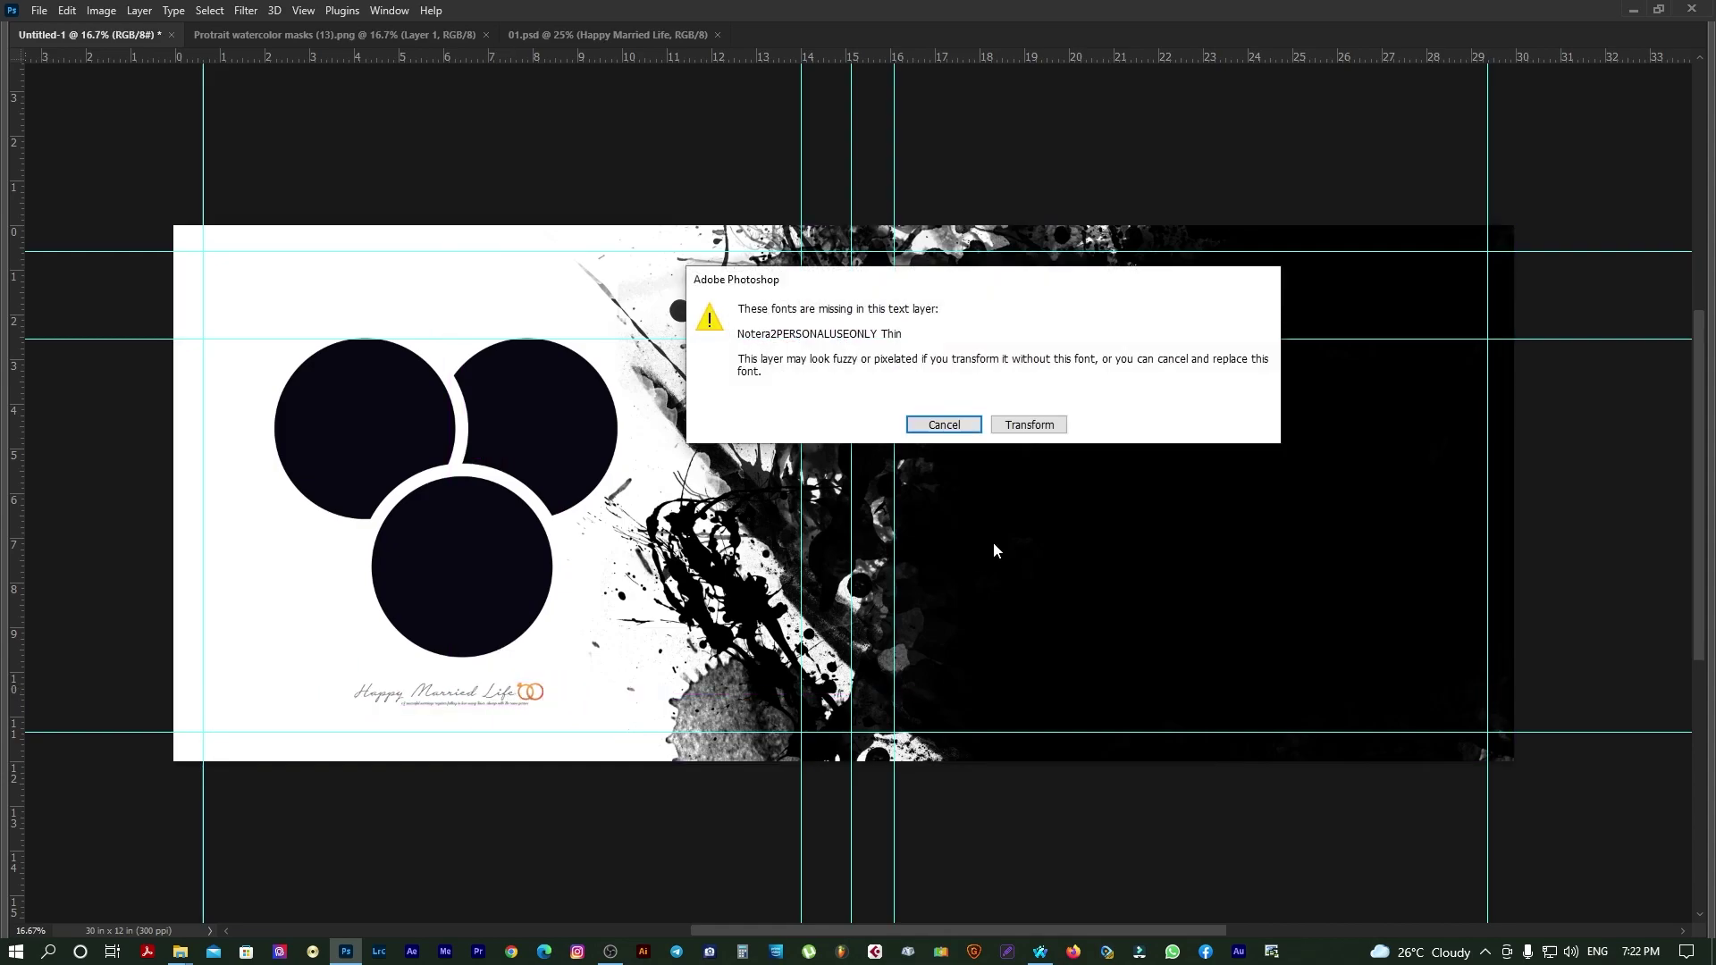
{"action": "left_click", "coordinate": [1034, 427]}
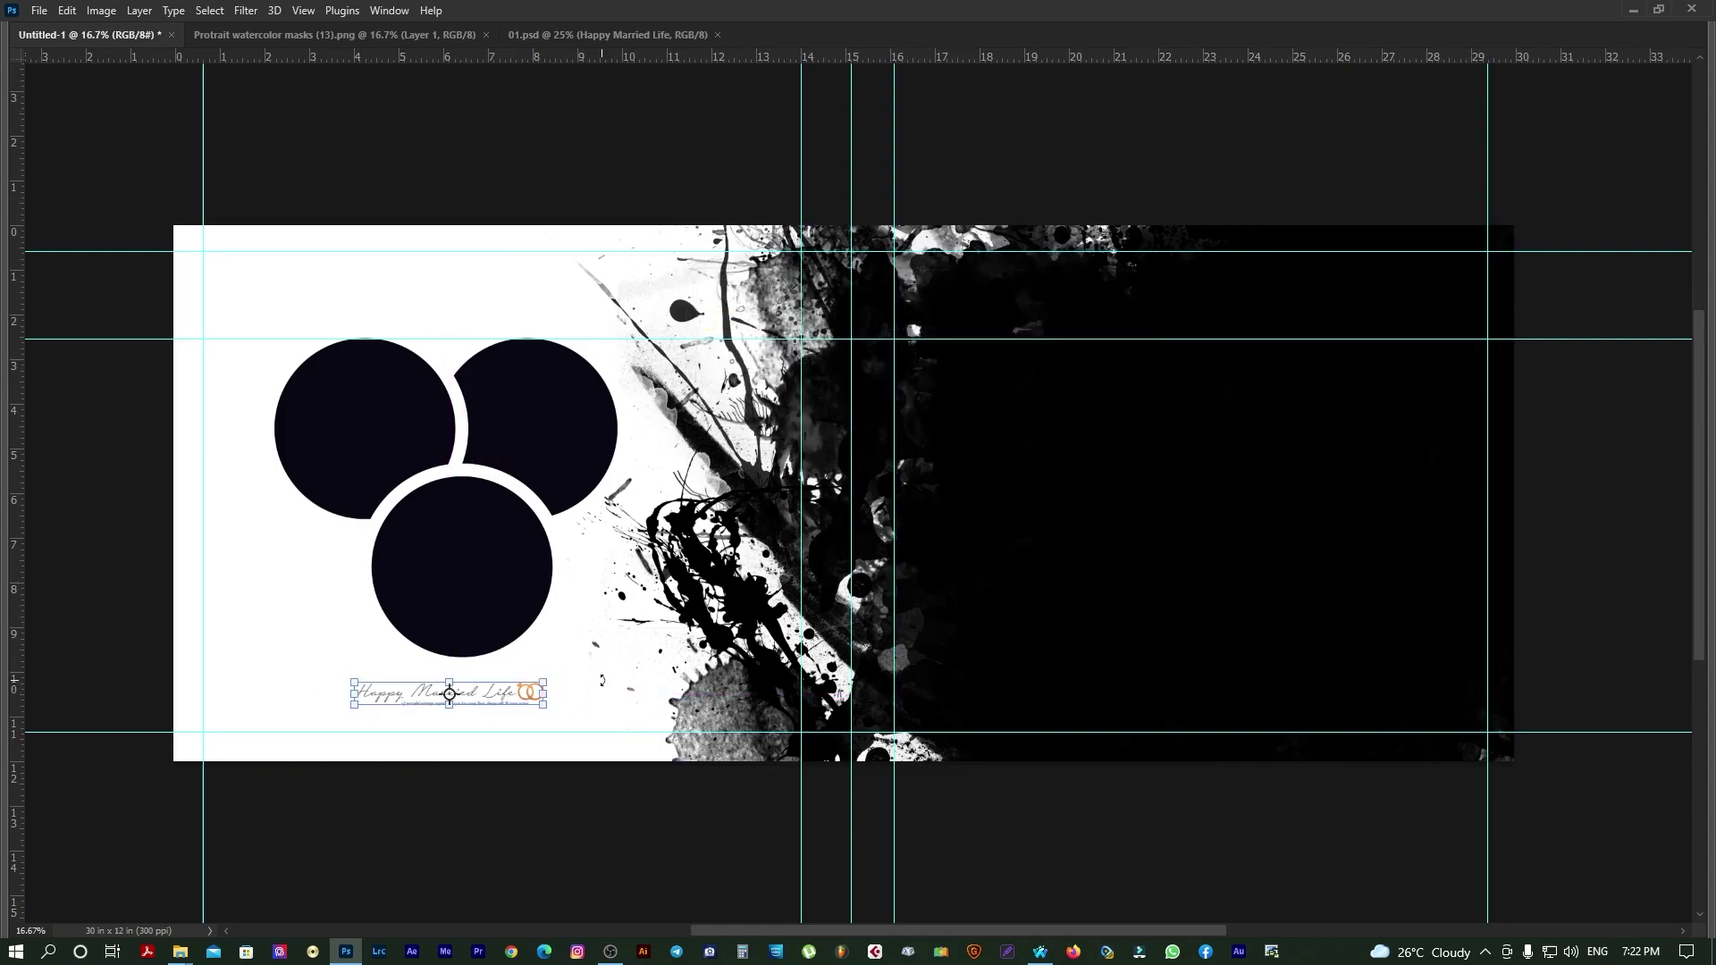
{"action": "left_click_drag", "start_coordinate": [546, 684], "coordinate": [586, 677]}
{"action": "key", "text": "Return"}
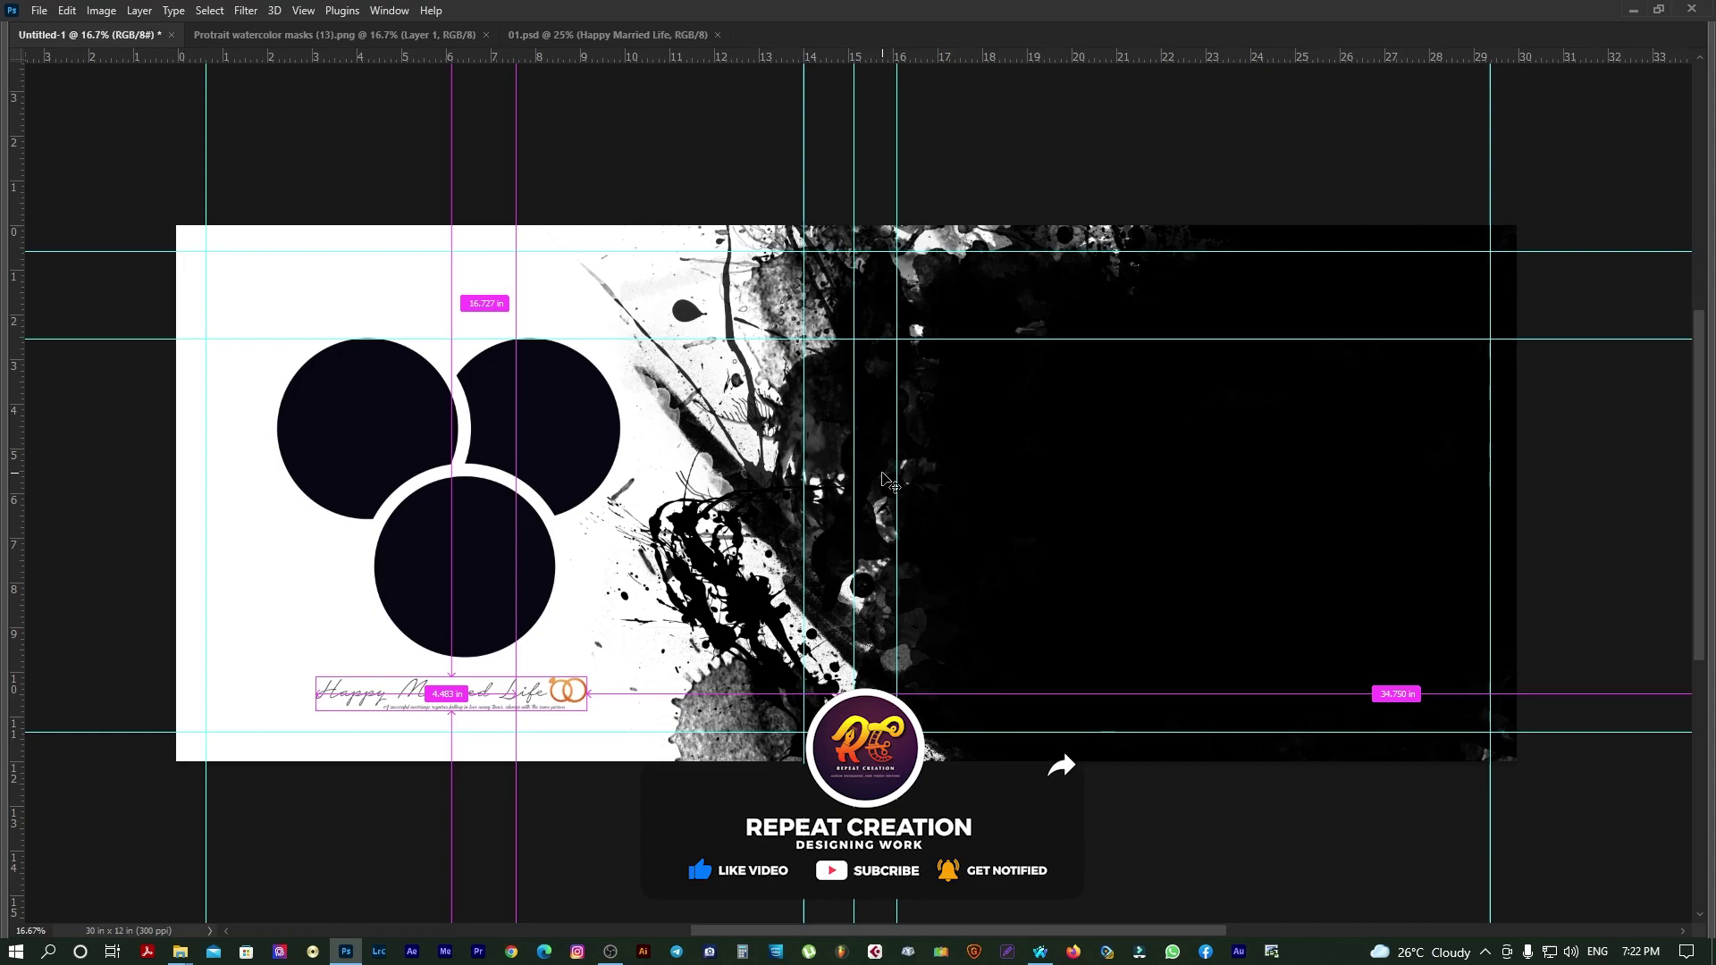
Step: Hide the guides and pan the spread view slightly
{"action": "key", "text": "ctrl+semicolon"}
{"action": "left_click_drag", "start_coordinate": [888, 482], "coordinate": [855, 495]}
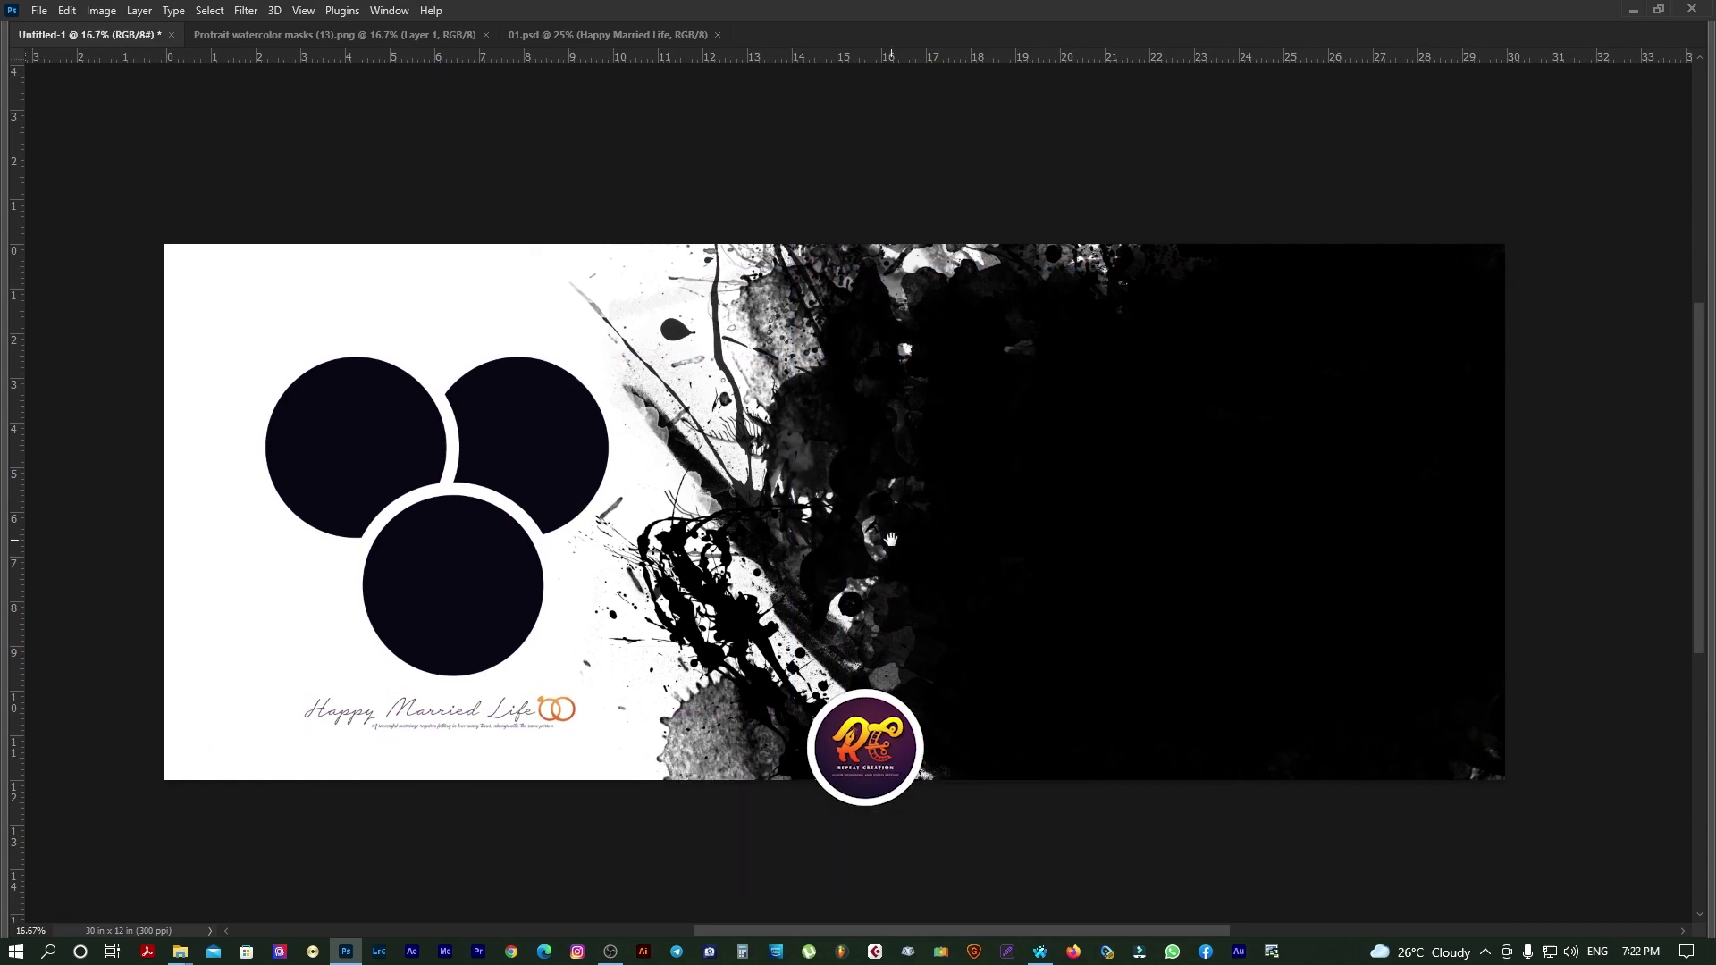
{"action": "mouse_move", "coordinate": [982, 539]}
{"action": "left_mouse_down"}
{"action": "mouse_move", "coordinate": [1032, 531]}
{"action": "mouse_move", "coordinate": [956, 540]}
{"action": "left_mouse_up"}
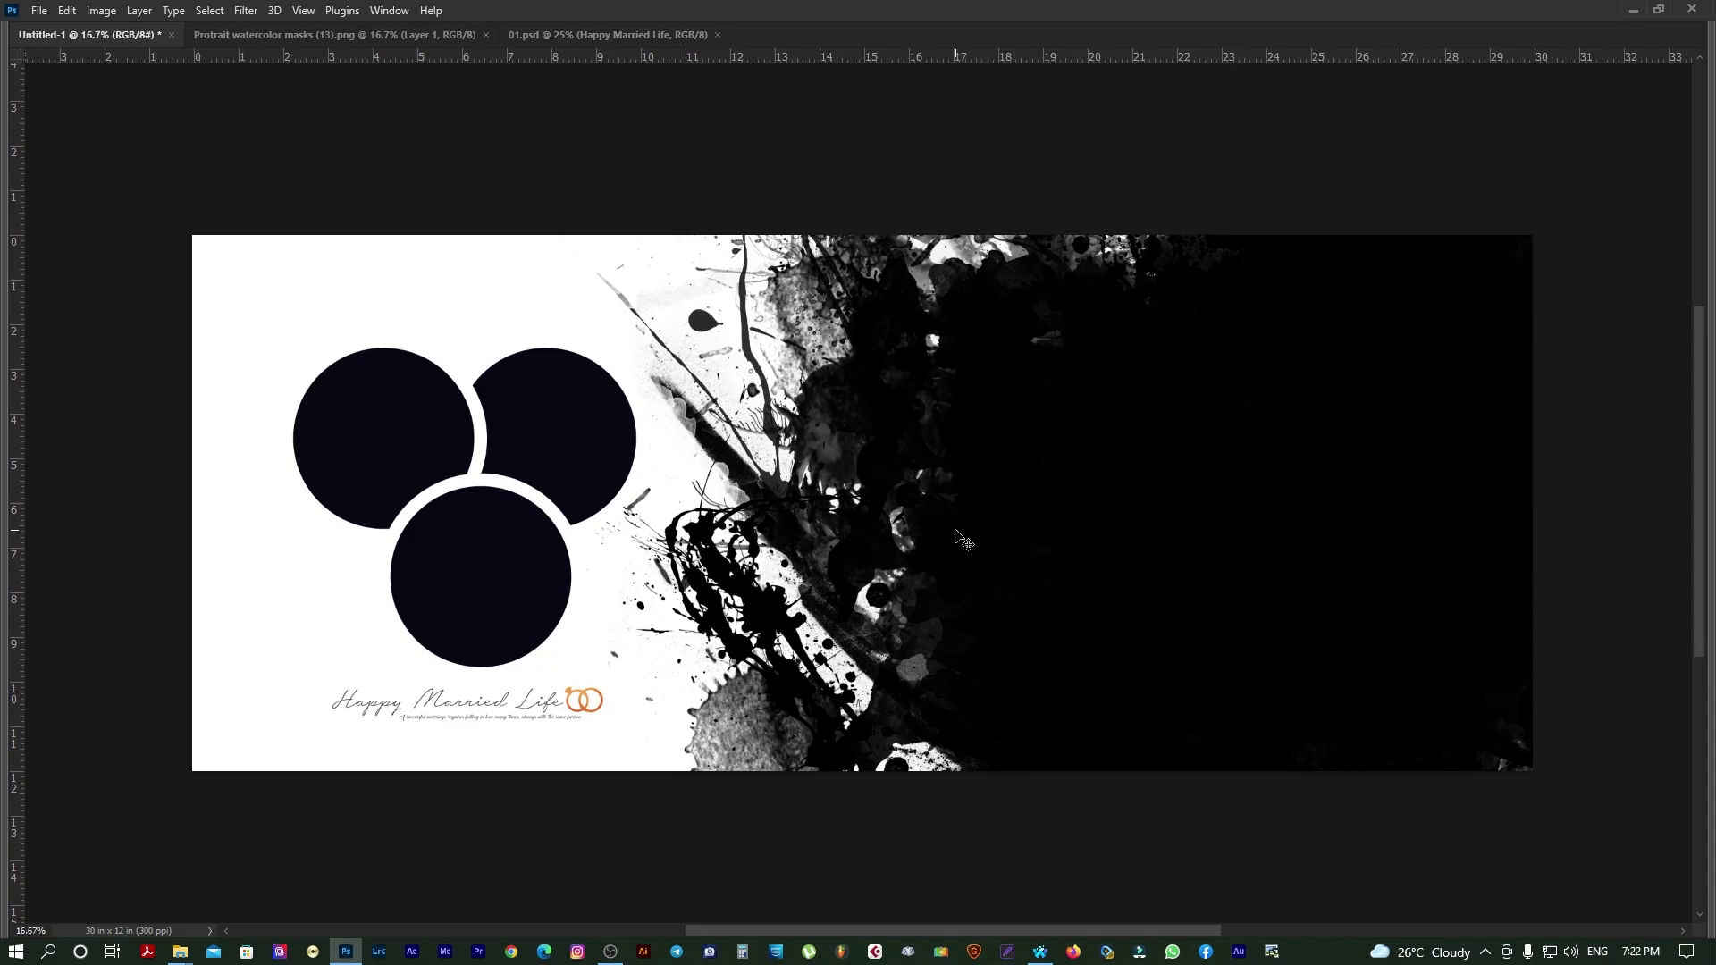
{"action": "left_click_drag", "start_coordinate": [956, 539], "coordinate": [924, 545]}
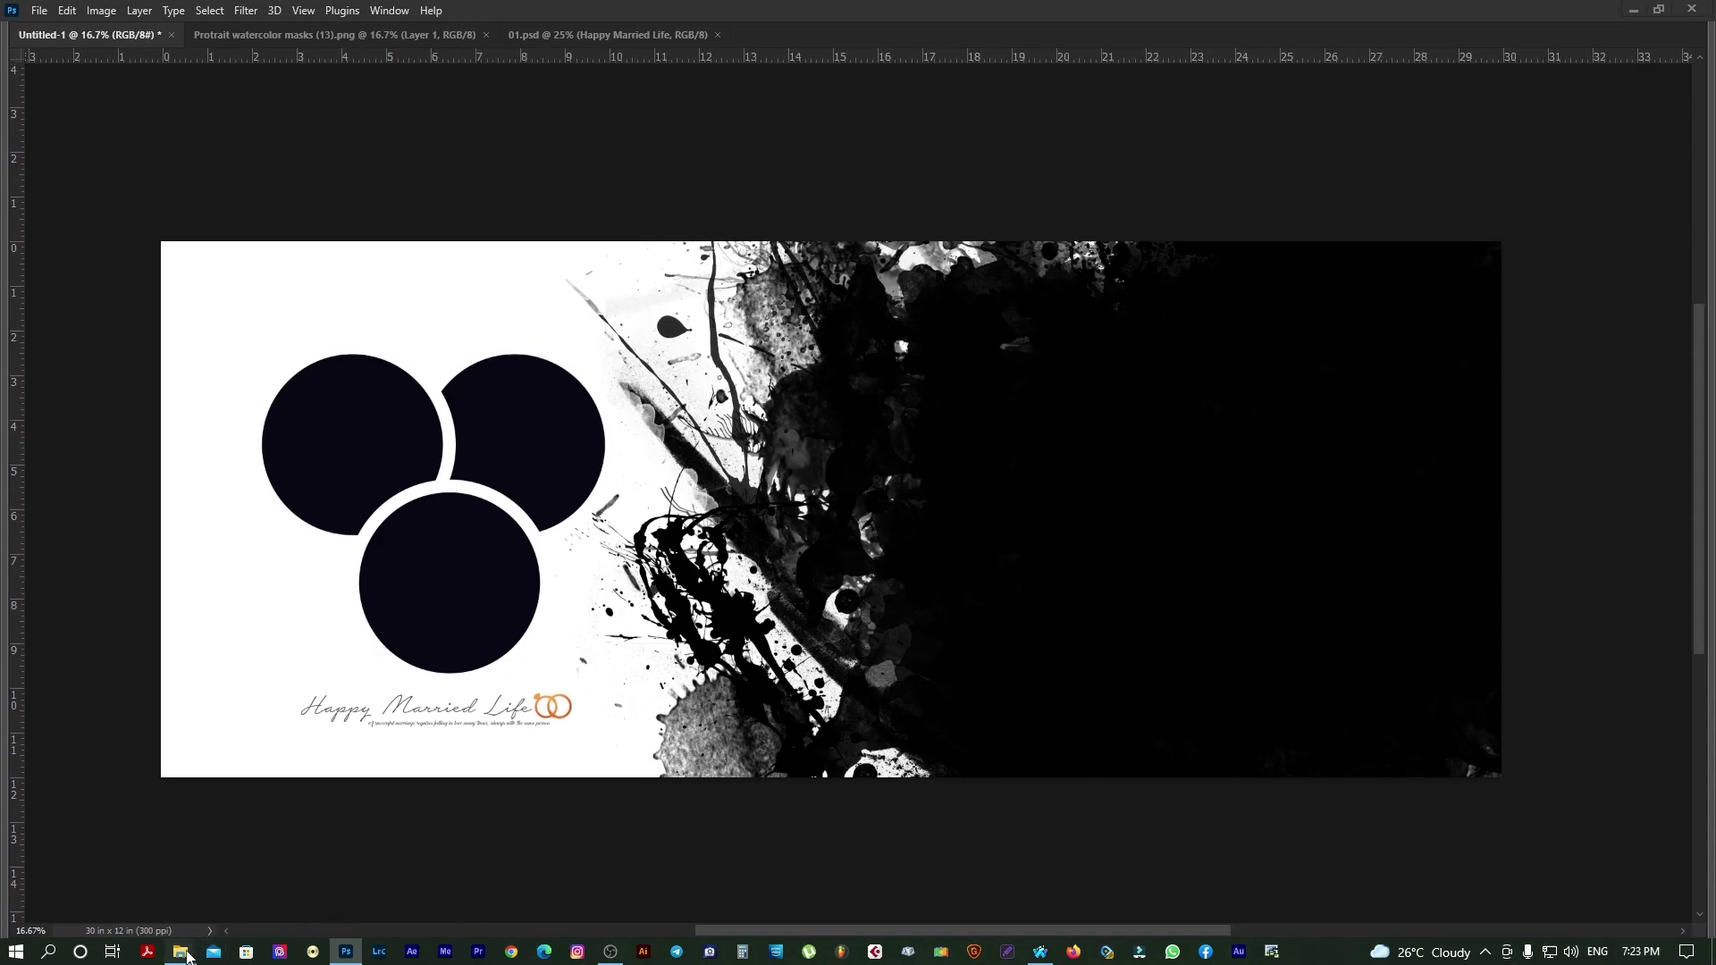
Step: Open the sunflower field photo from the New folder in Adobe Photoshop 2022
{"action": "mouse_move", "coordinate": [179, 952]}
{"action": "left_click", "coordinate": [480, 871]}
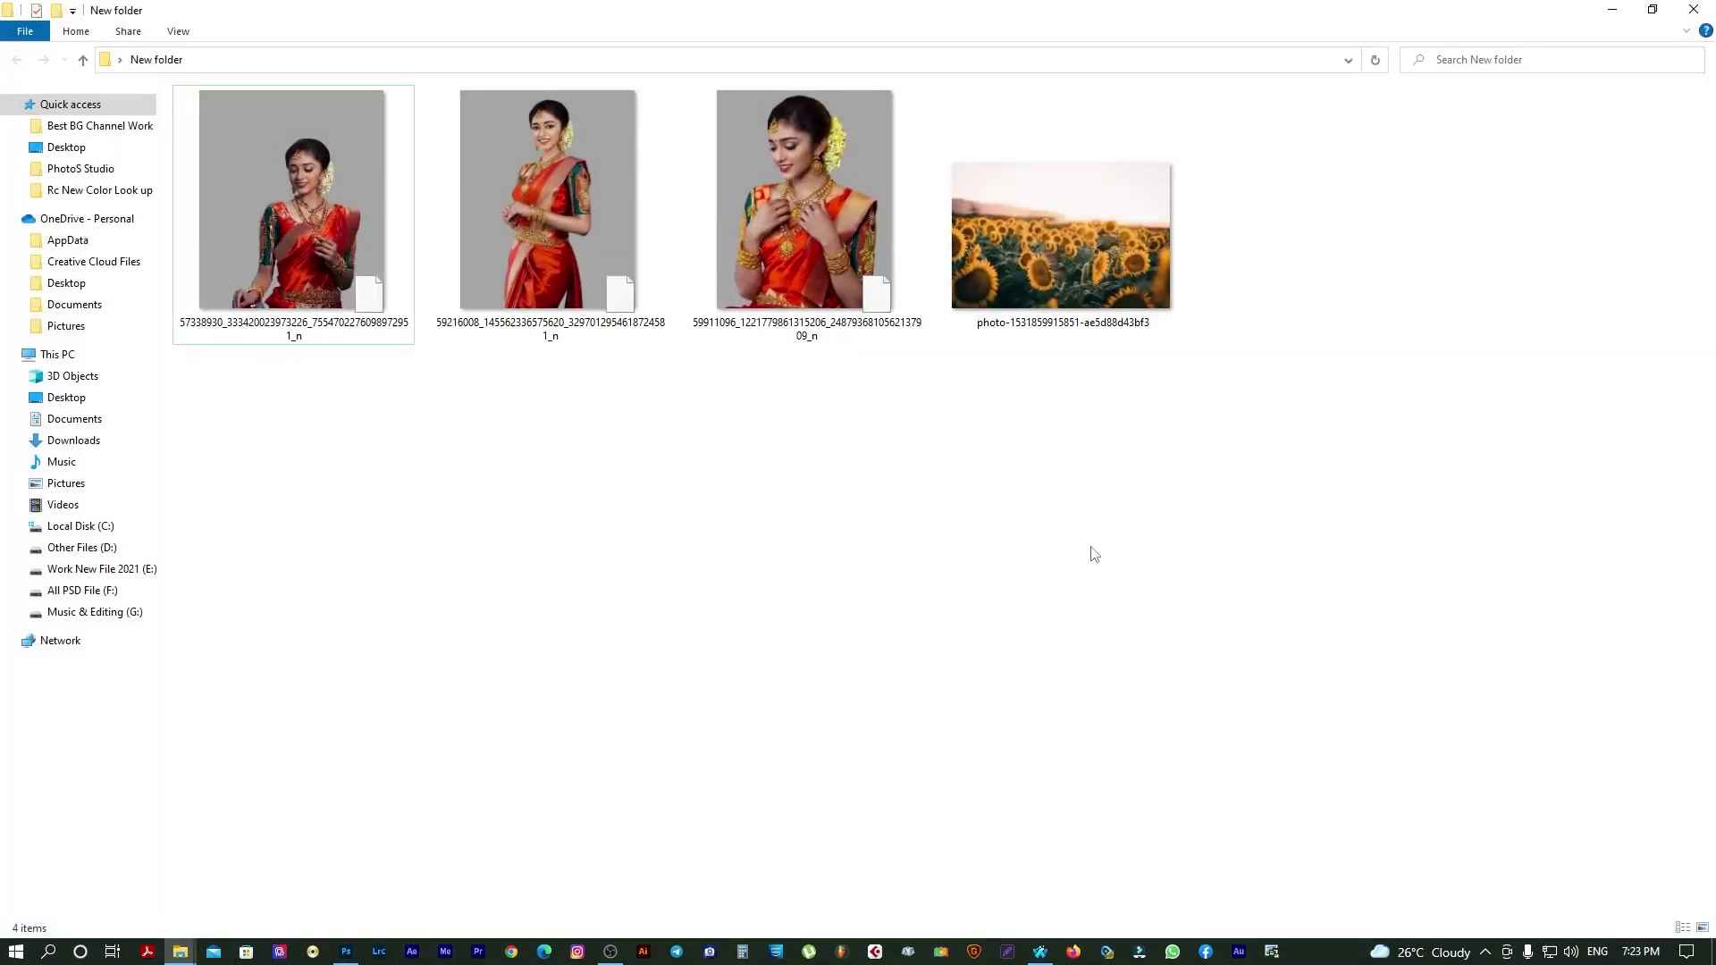
{"action": "left_click", "coordinate": [1060, 240]}
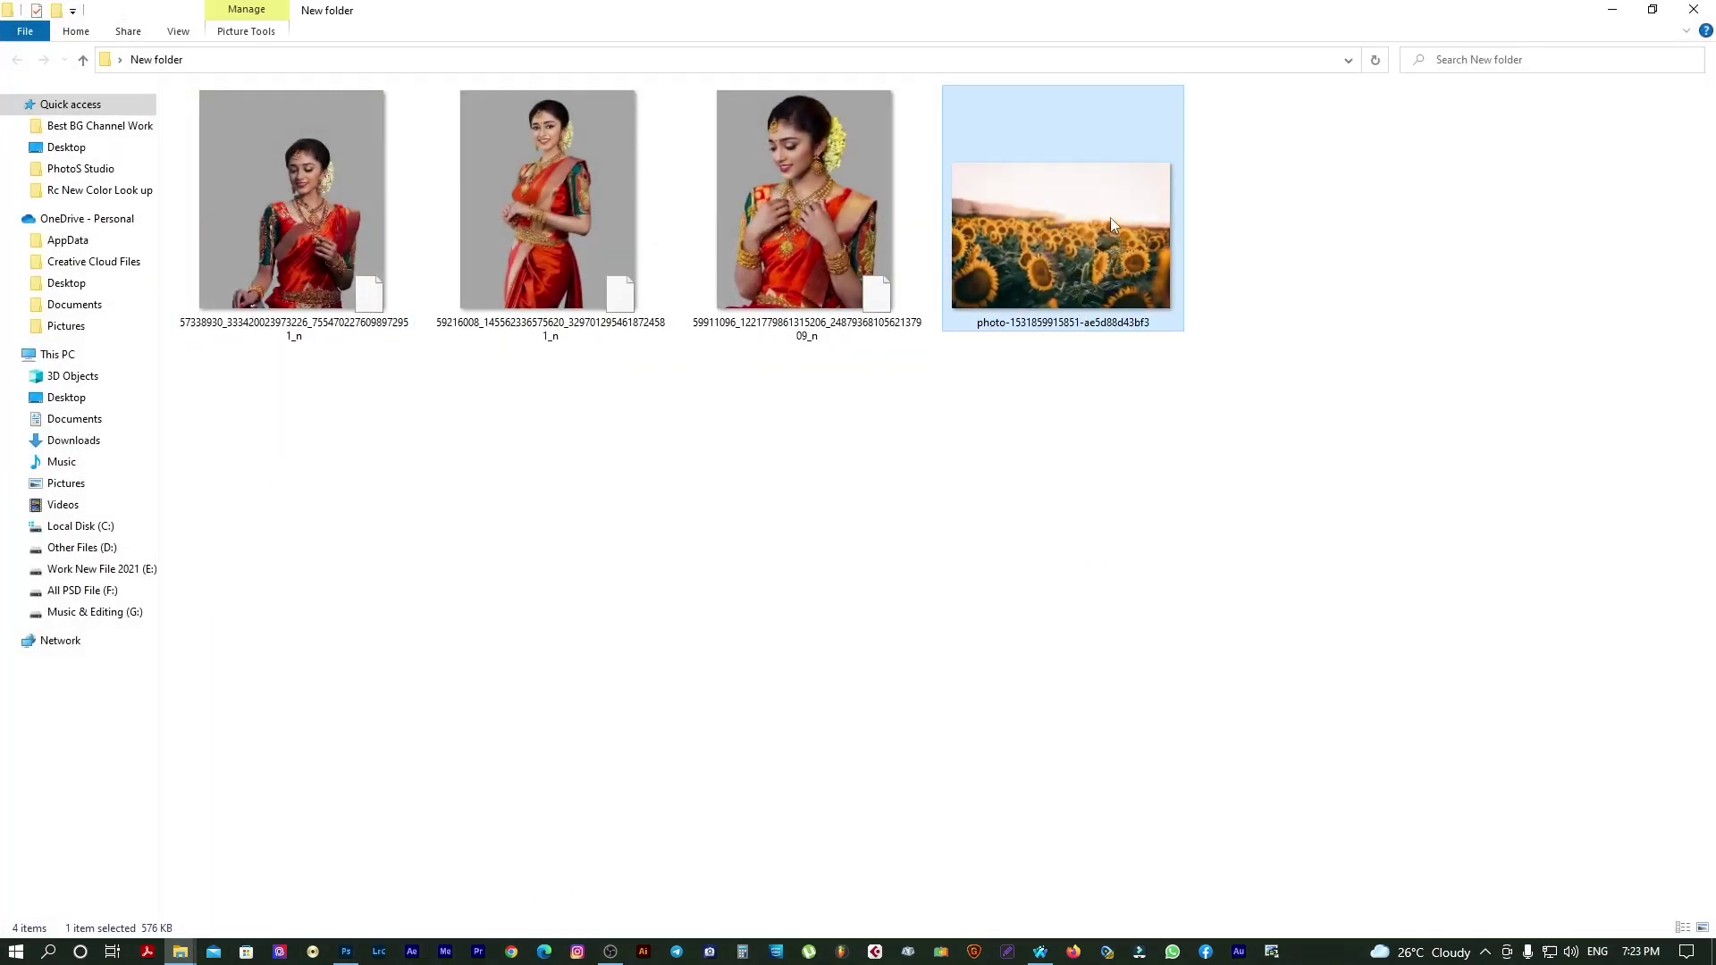
{"action": "right_click", "coordinate": [1055, 219]}
{"action": "left_click", "coordinate": [1007, 209]}
{"action": "right_click", "coordinate": [1007, 210]}
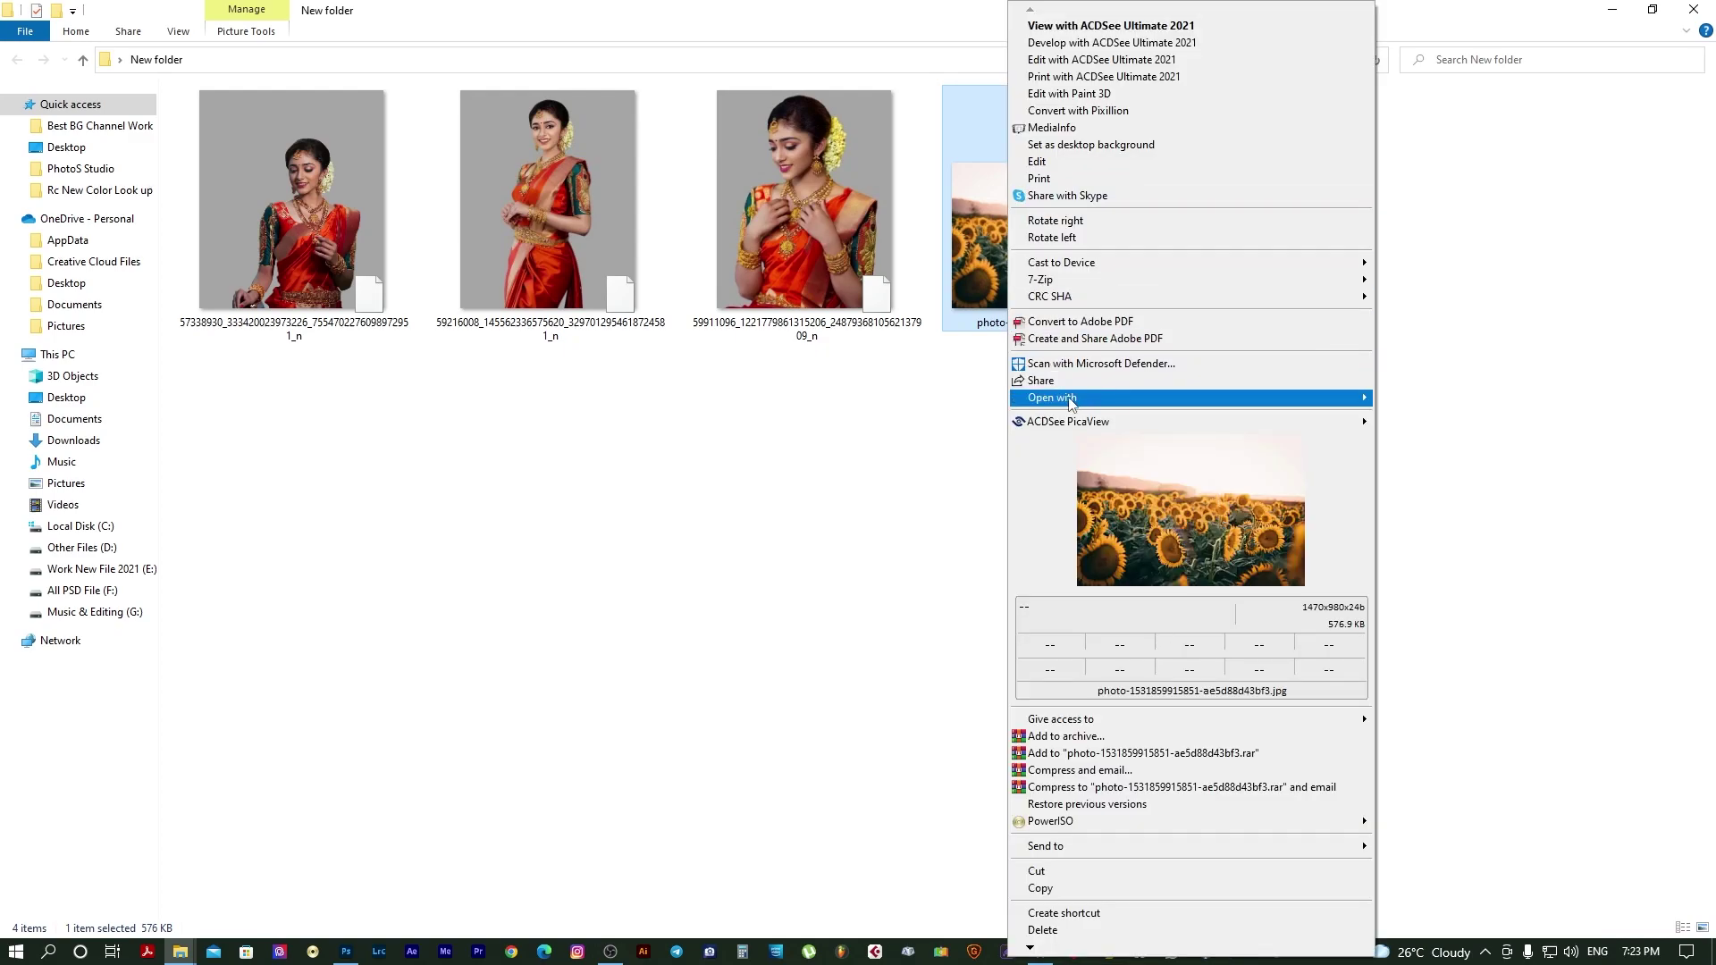
{"action": "mouse_move", "coordinate": [1053, 399]}
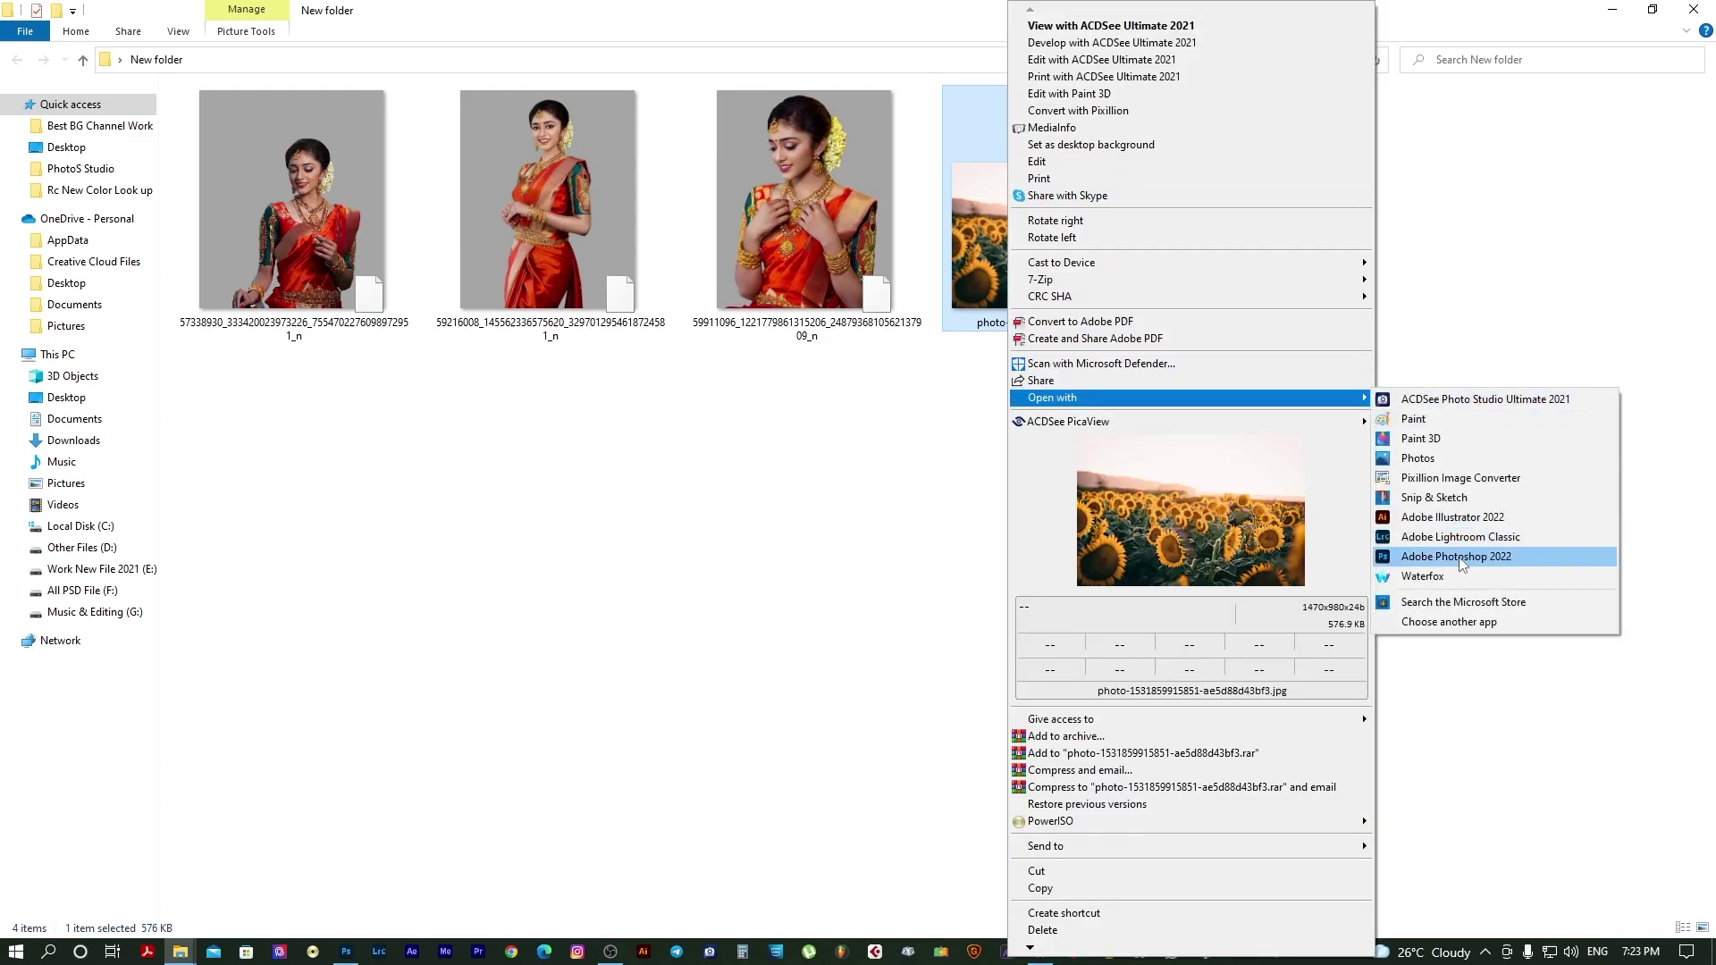
{"action": "left_click", "coordinate": [1463, 557]}
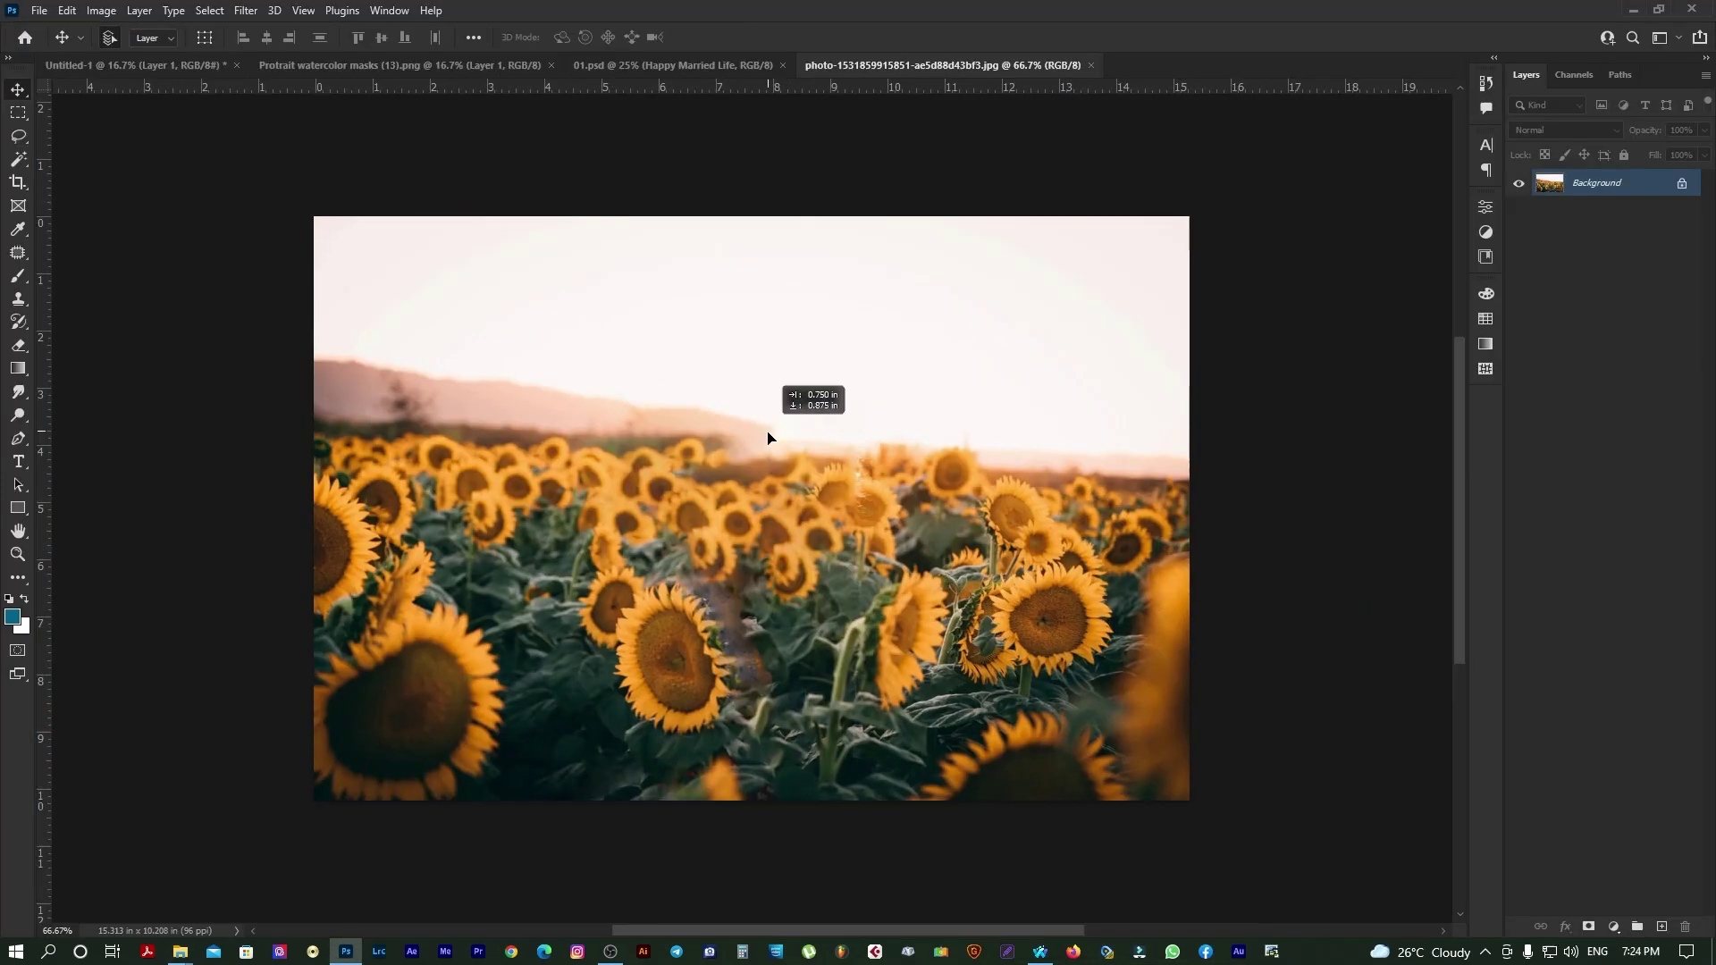
Step: Drop the sunflower photo into the spread and enlarge it over the dark splash
{"action": "left_click_drag", "start_coordinate": [768, 438], "coordinate": [67, 71]}
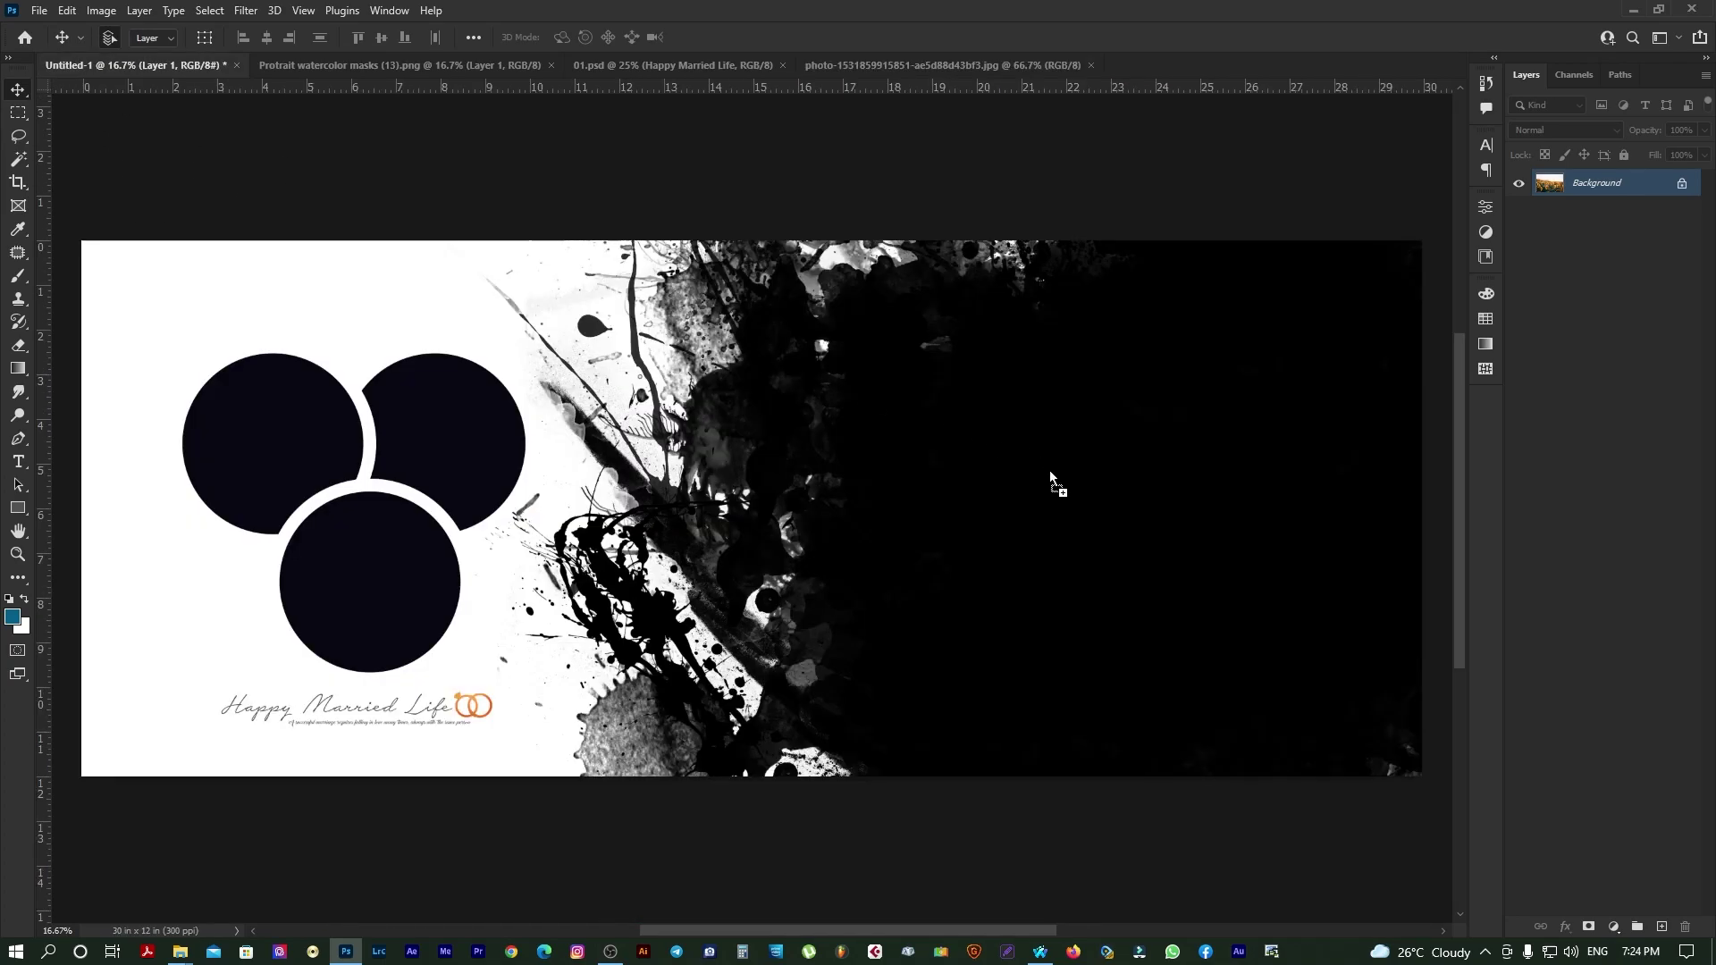
{"action": "left_click_drag", "start_coordinate": [1049, 470], "coordinate": [1051, 471]}
{"action": "scroll", "coordinate": [1105, 475], "scroll_direction": "right", "scroll_amount": 3}
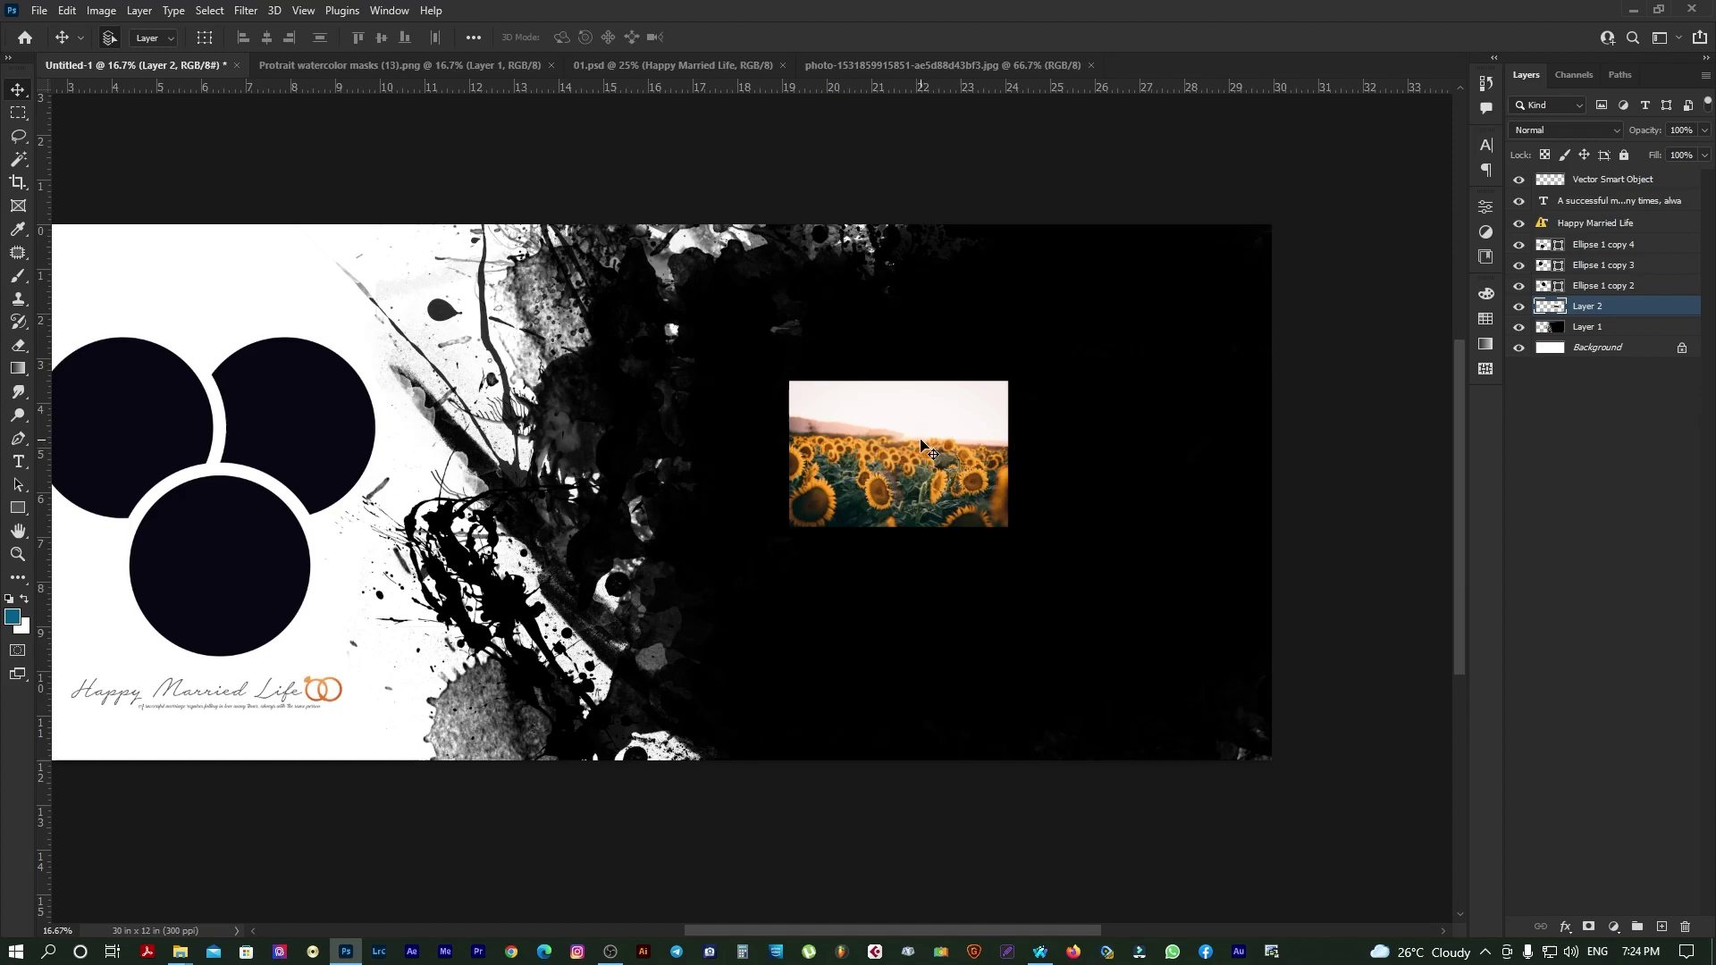
{"action": "left_click_drag", "start_coordinate": [931, 451], "coordinate": [973, 480]}
{"action": "key", "text": "ctrl+t"}
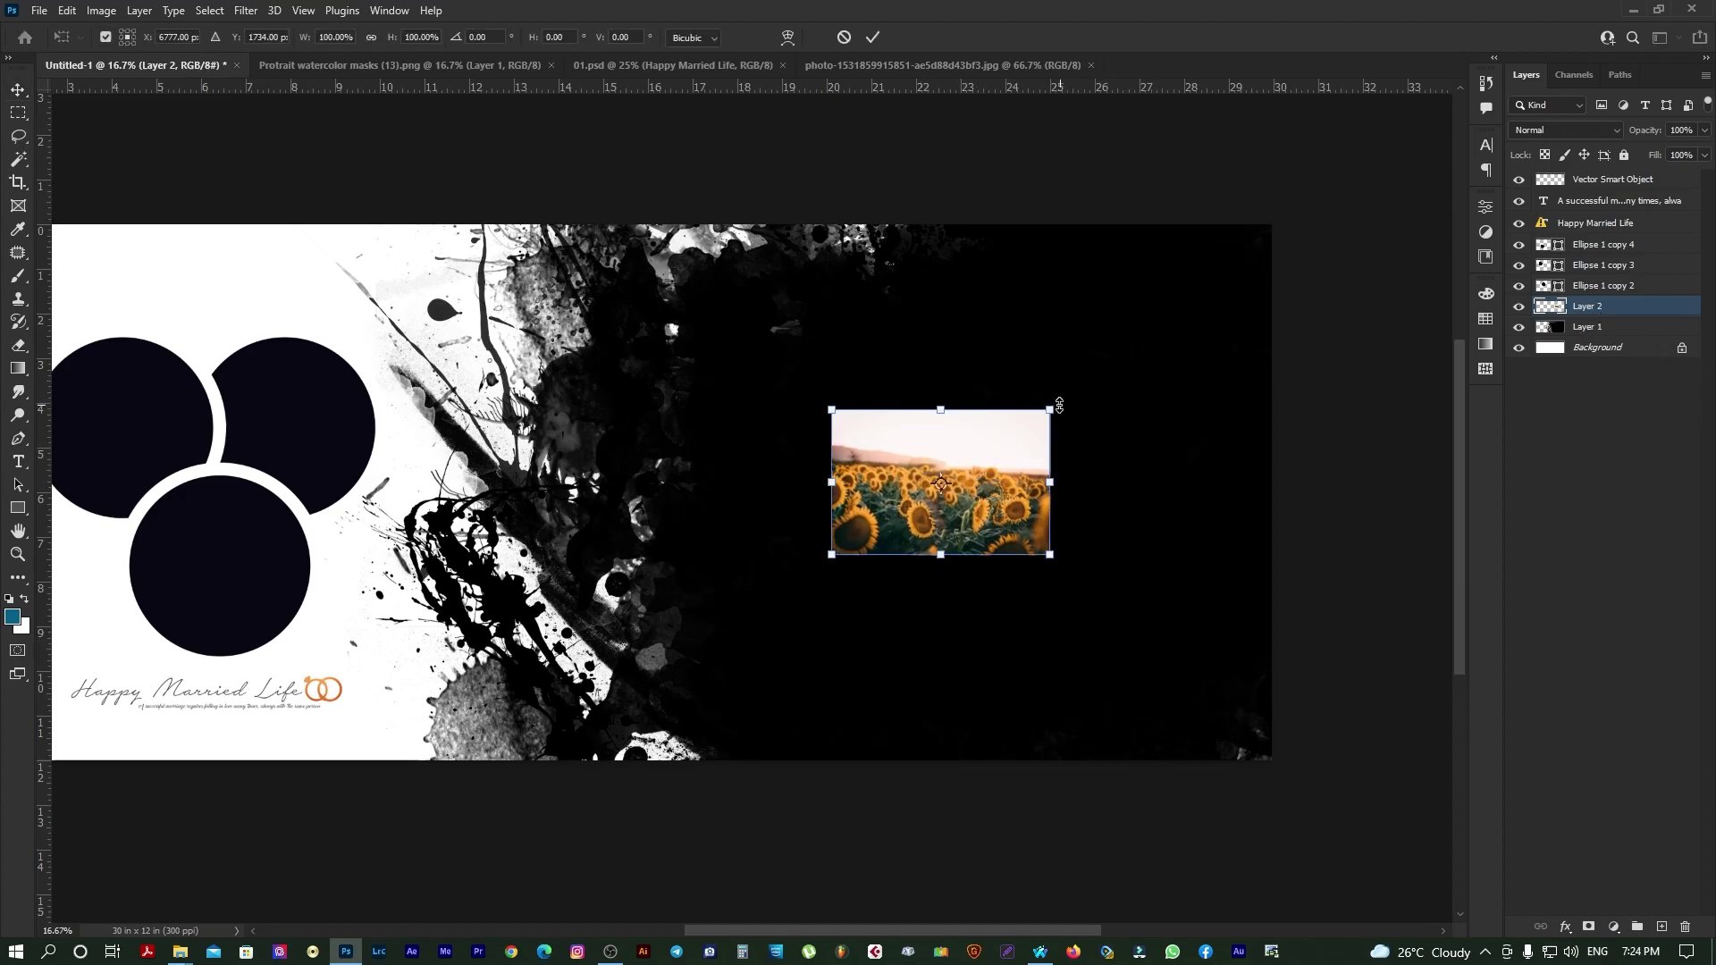
{"action": "left_click_drag", "start_coordinate": [1059, 405], "coordinate": [1380, 187]}
{"action": "left_click_drag", "start_coordinate": [1138, 437], "coordinate": [1060, 432]}
{"action": "key", "text": "Return"}
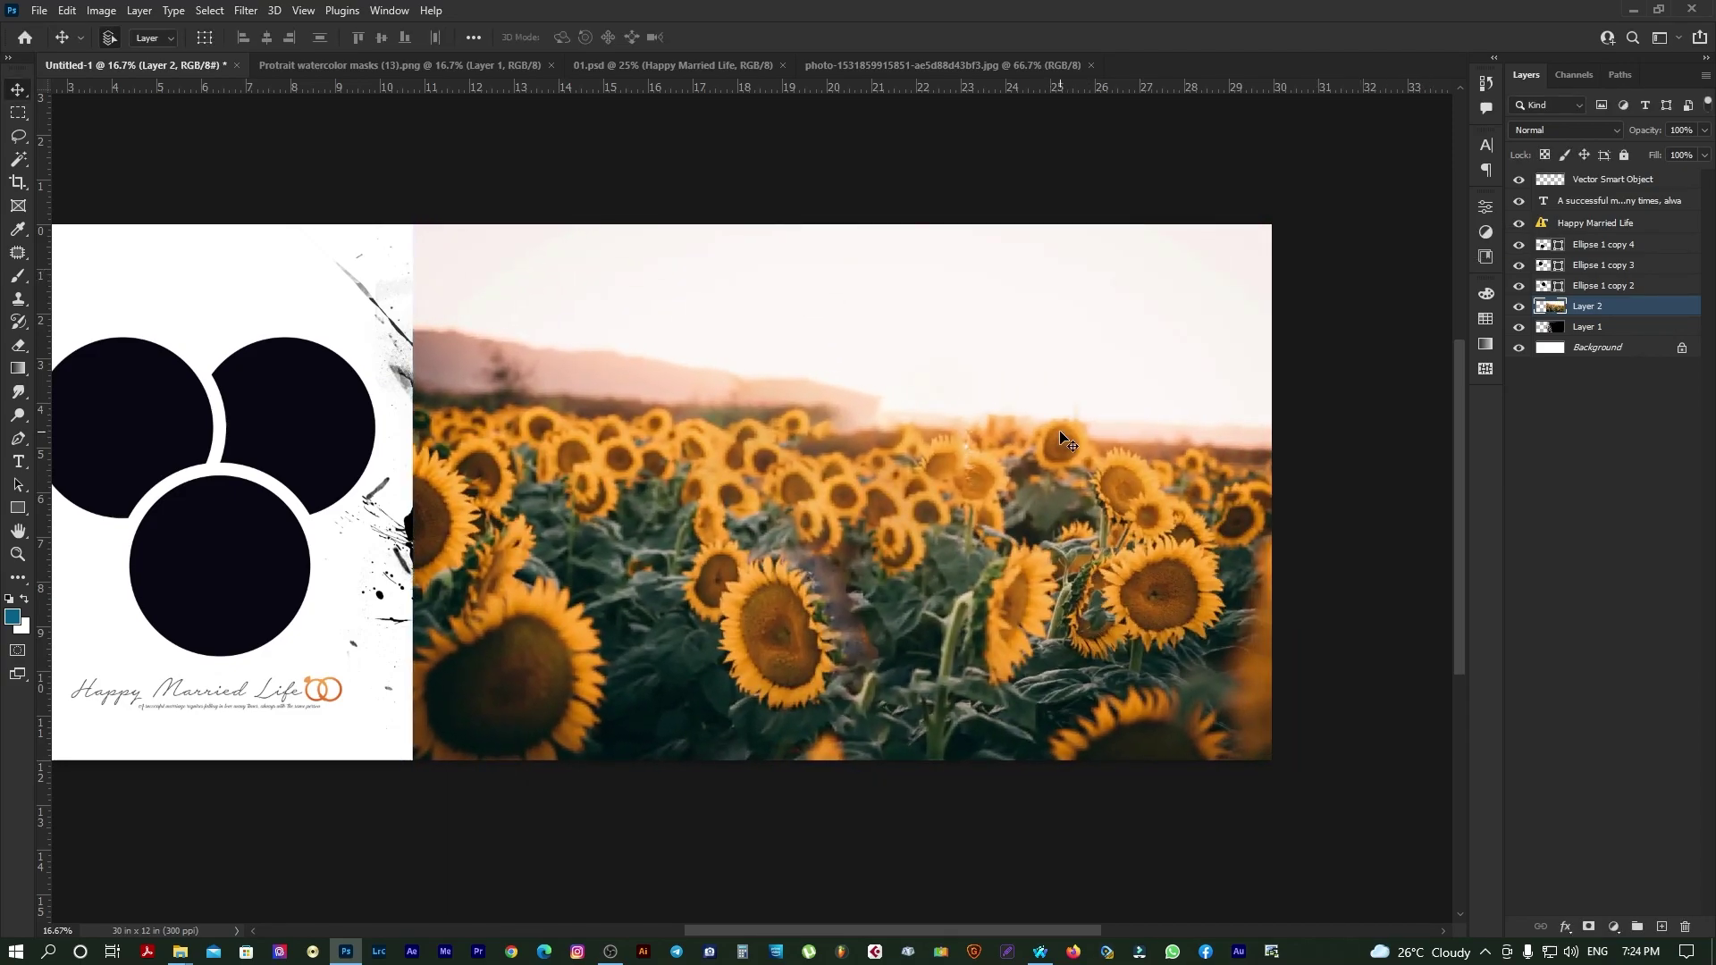
Step: Clip the sunflower photo into the ink-splatter mask and enlarge it slightly
{"action": "right_click", "coordinate": [1618, 314]}
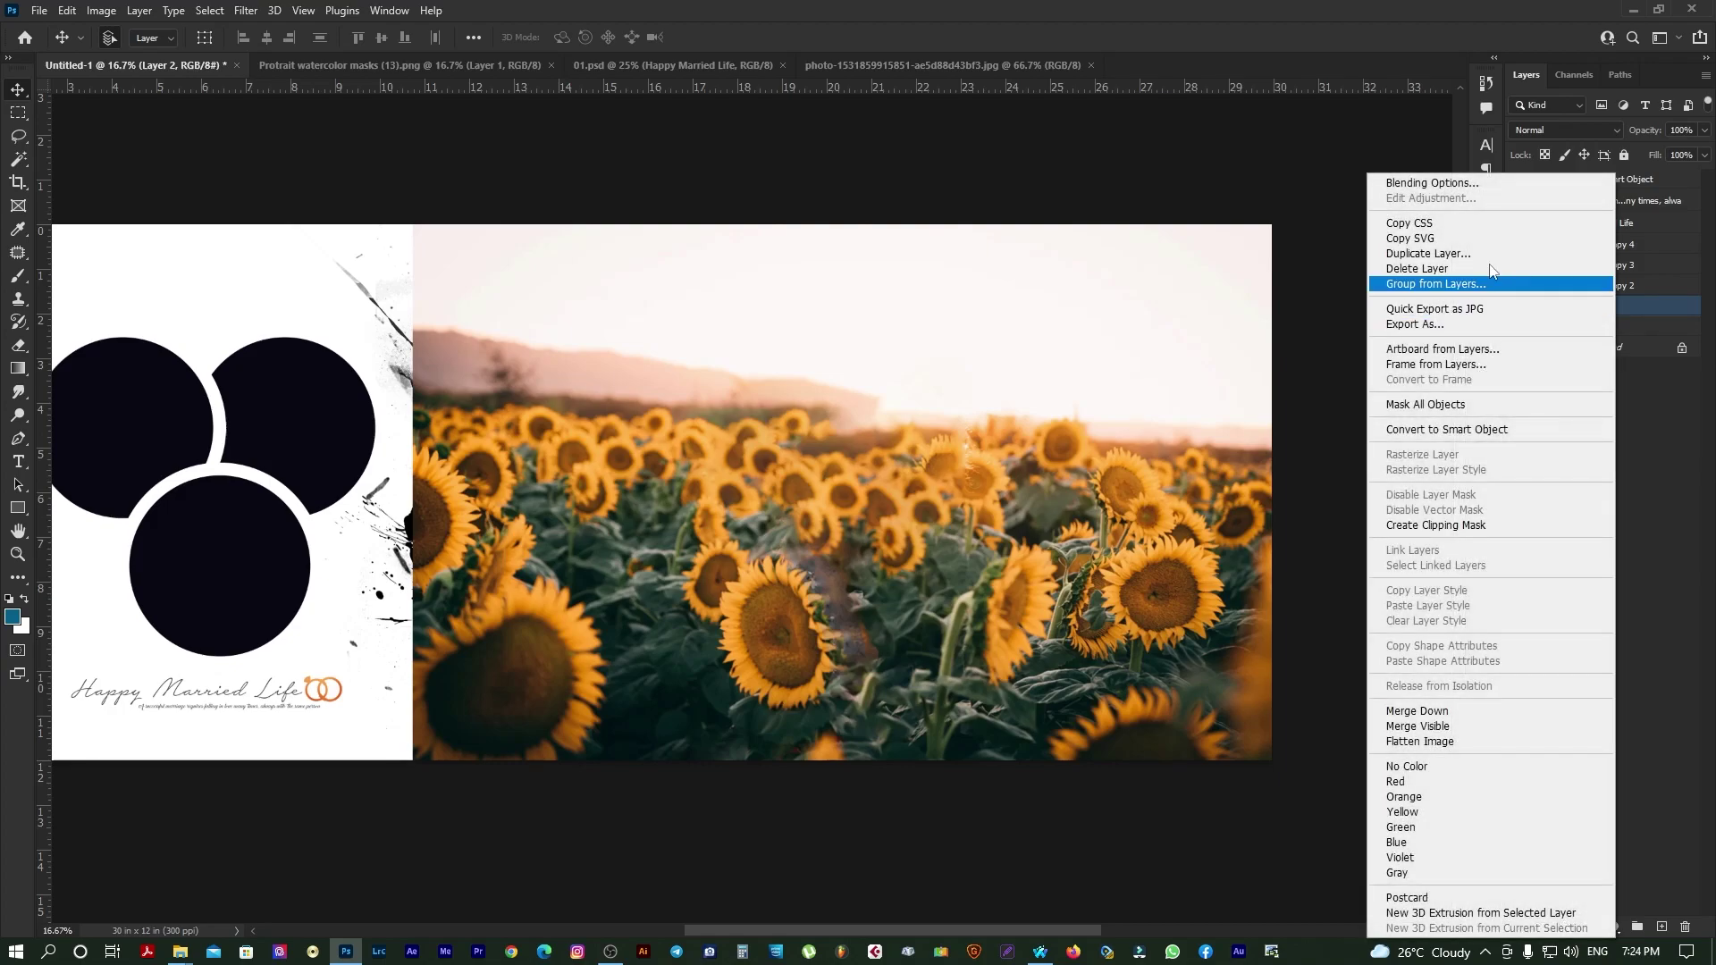
{"action": "left_click", "coordinate": [1462, 527]}
{"action": "key", "text": "ctrl+t"}
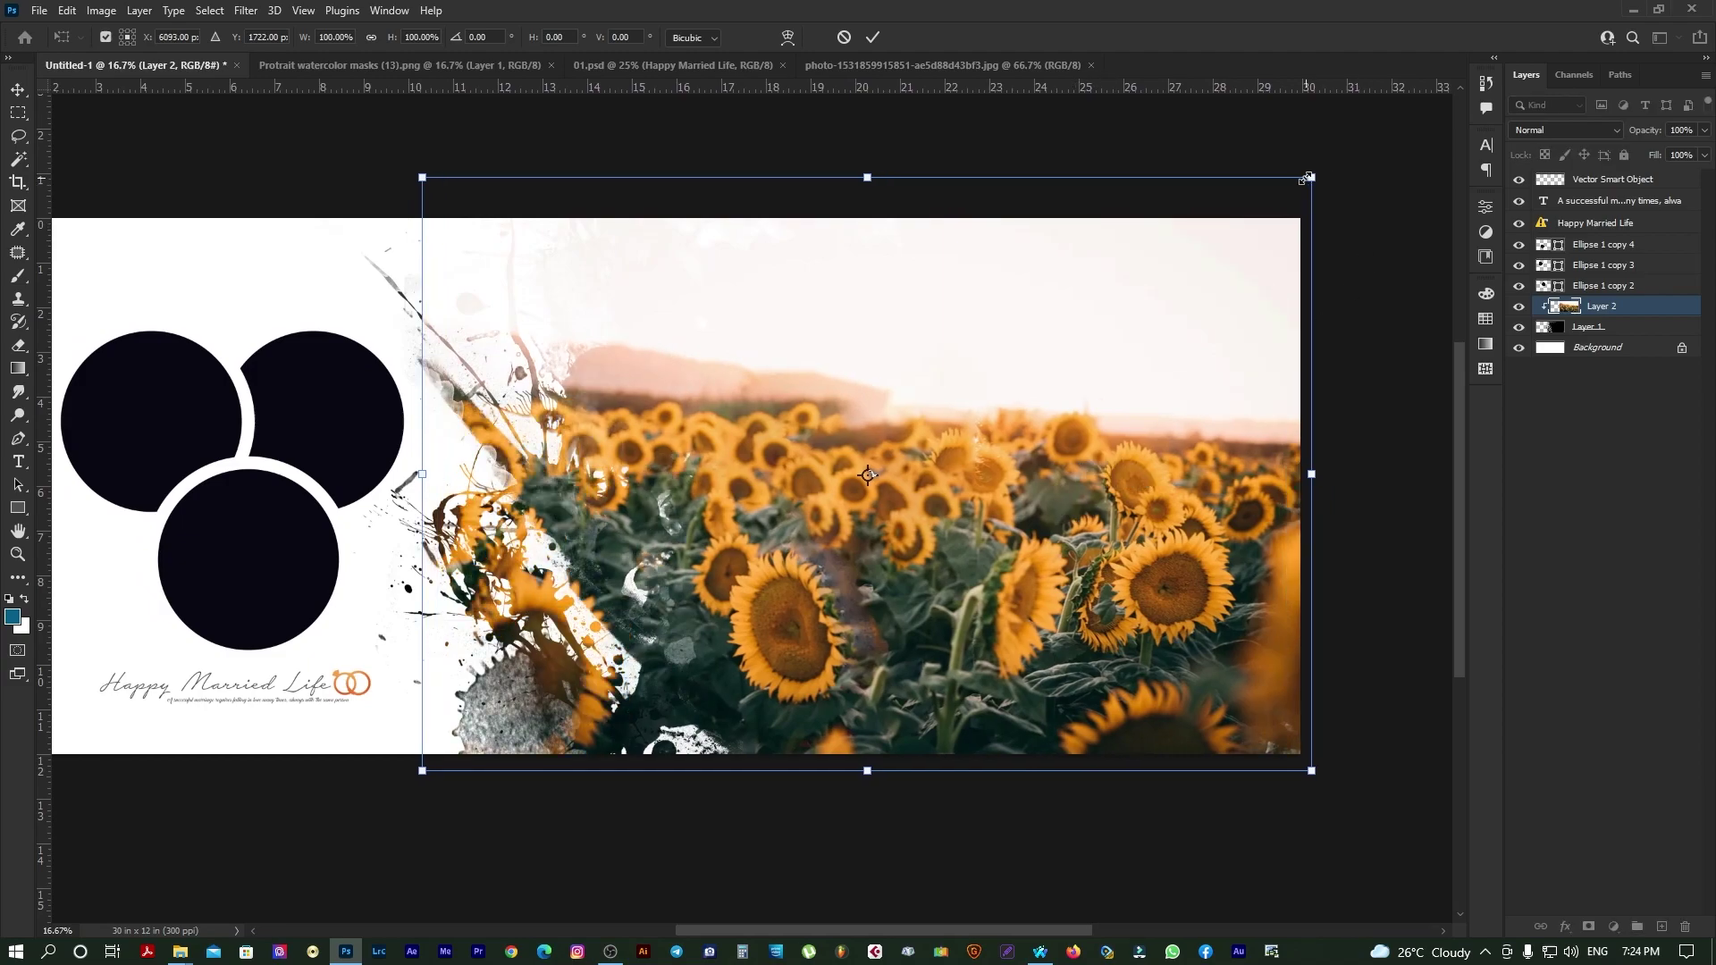
{"action": "left_click_drag", "start_coordinate": [1307, 178], "coordinate": [1332, 165]}
{"action": "key", "text": "Return"}
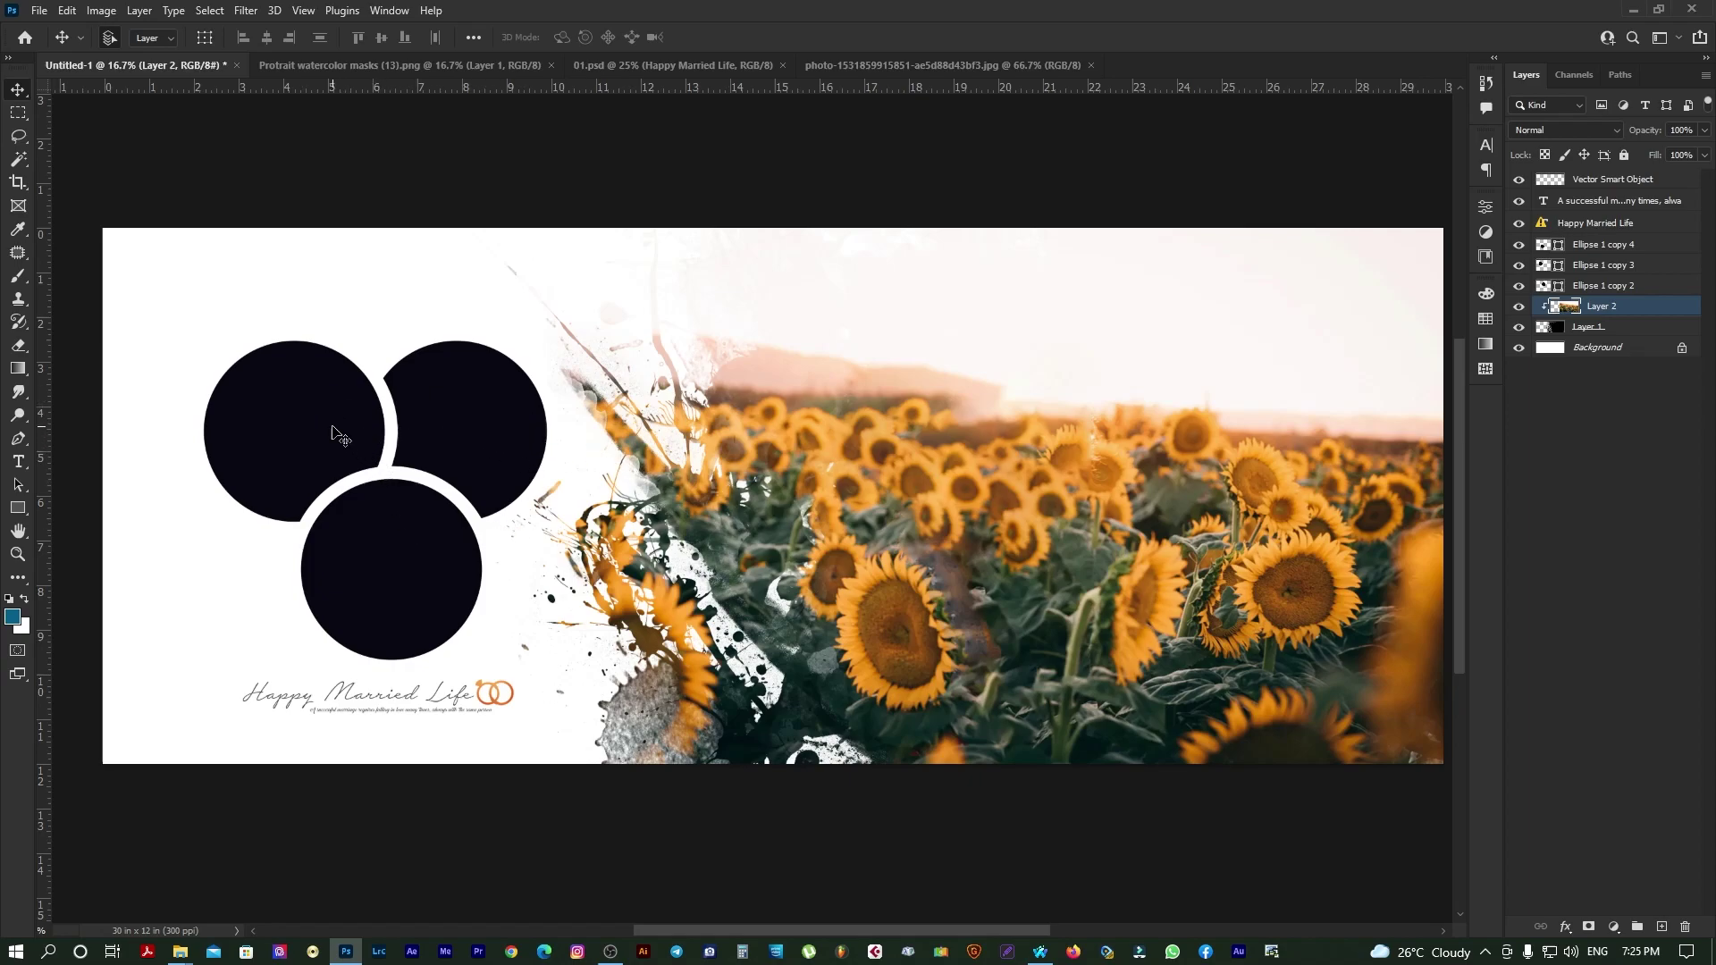
{"action": "left_click", "coordinate": [335, 436]}
Step: Clip a sunflower photo copy inside the top-left circle and enlarge it
{"action": "left_click", "coordinate": [926, 68]}
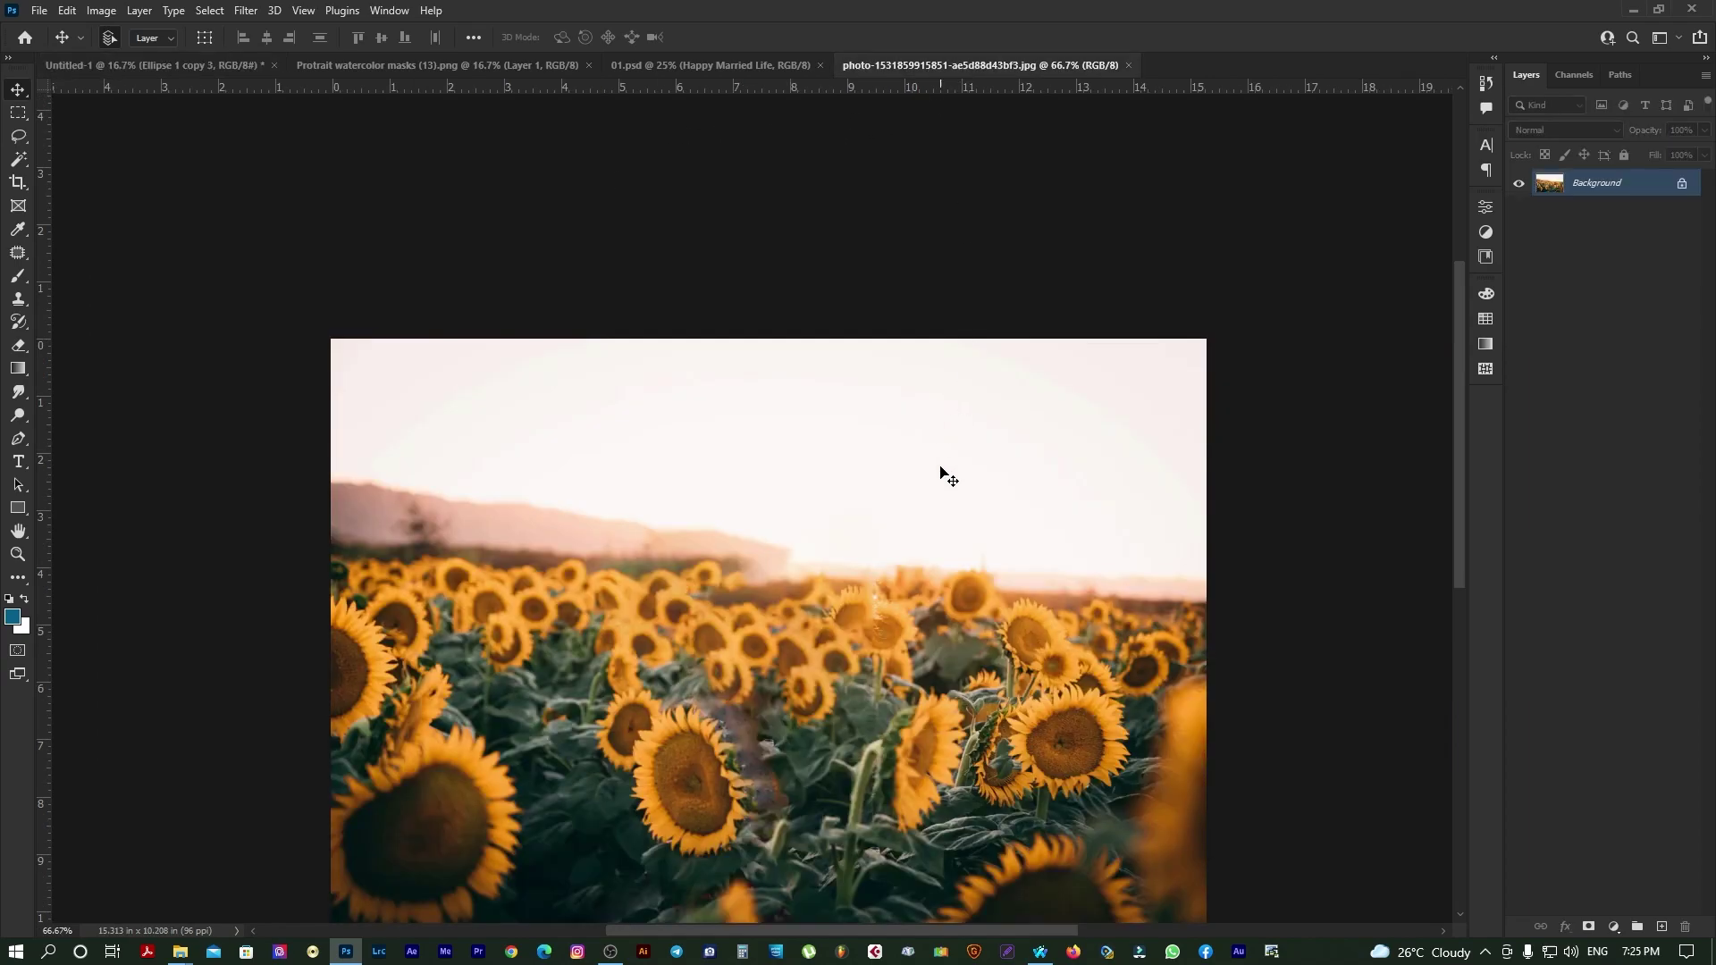
{"action": "left_click_drag", "start_coordinate": [940, 472], "coordinate": [312, 440]}
{"action": "right_click", "coordinate": [1494, 261]}
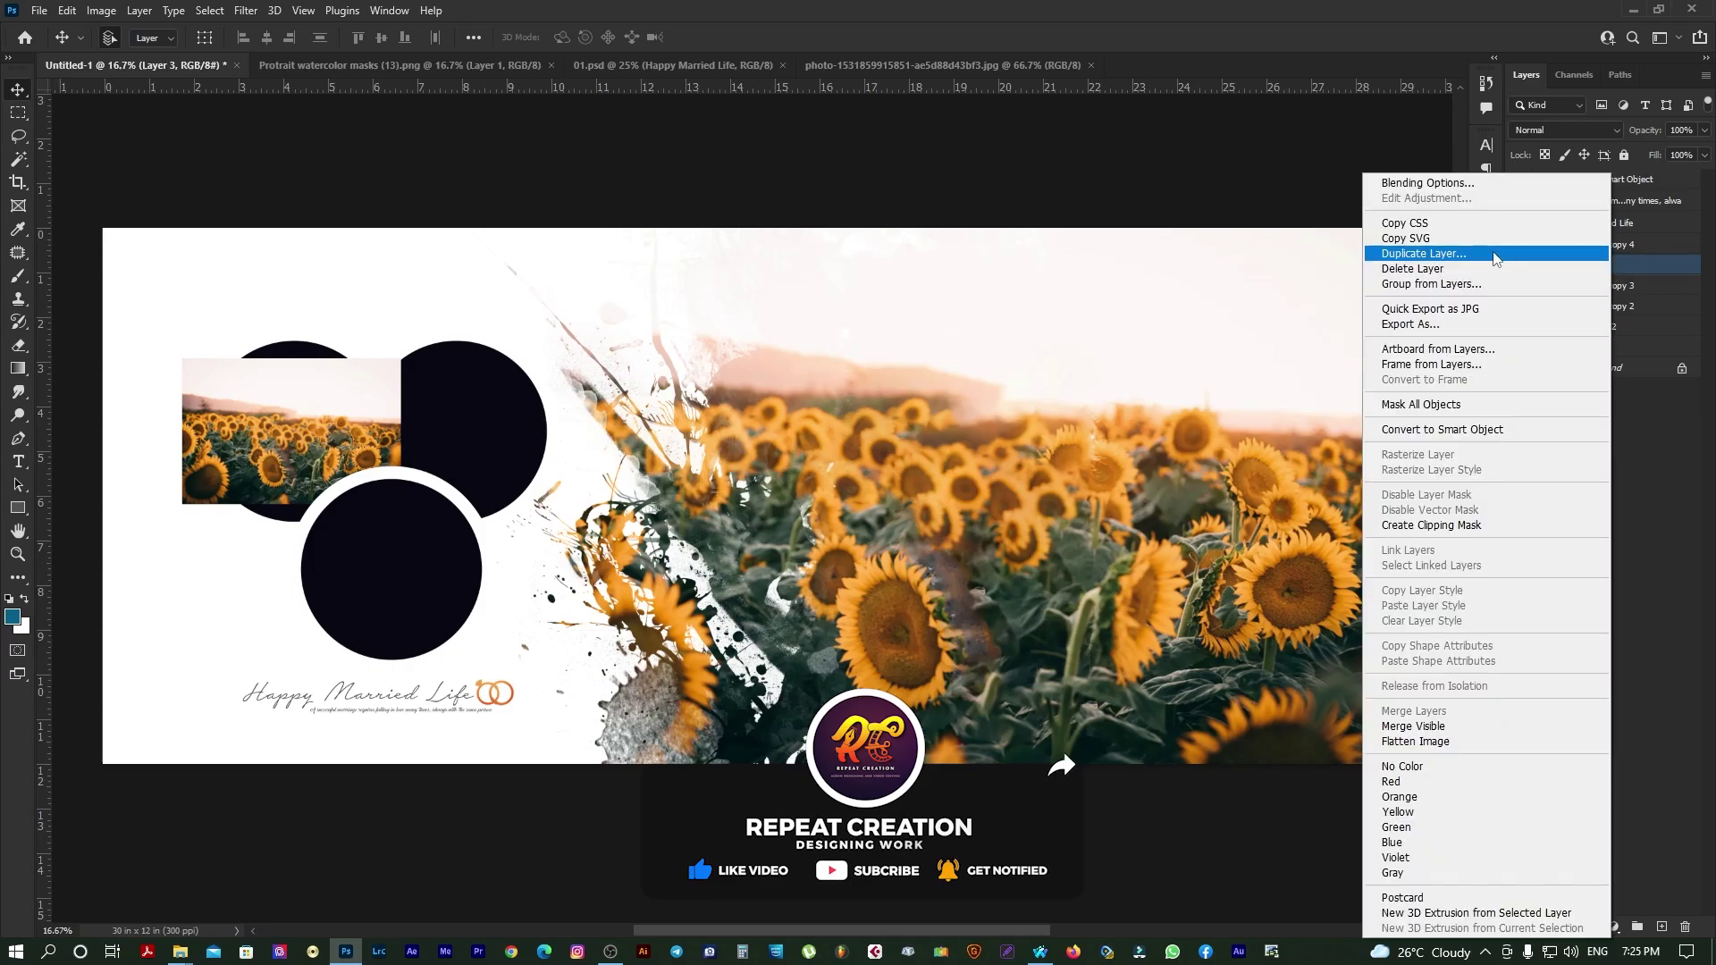
{"action": "left_click", "coordinate": [1431, 525]}
{"action": "key", "text": "ctrl+t"}
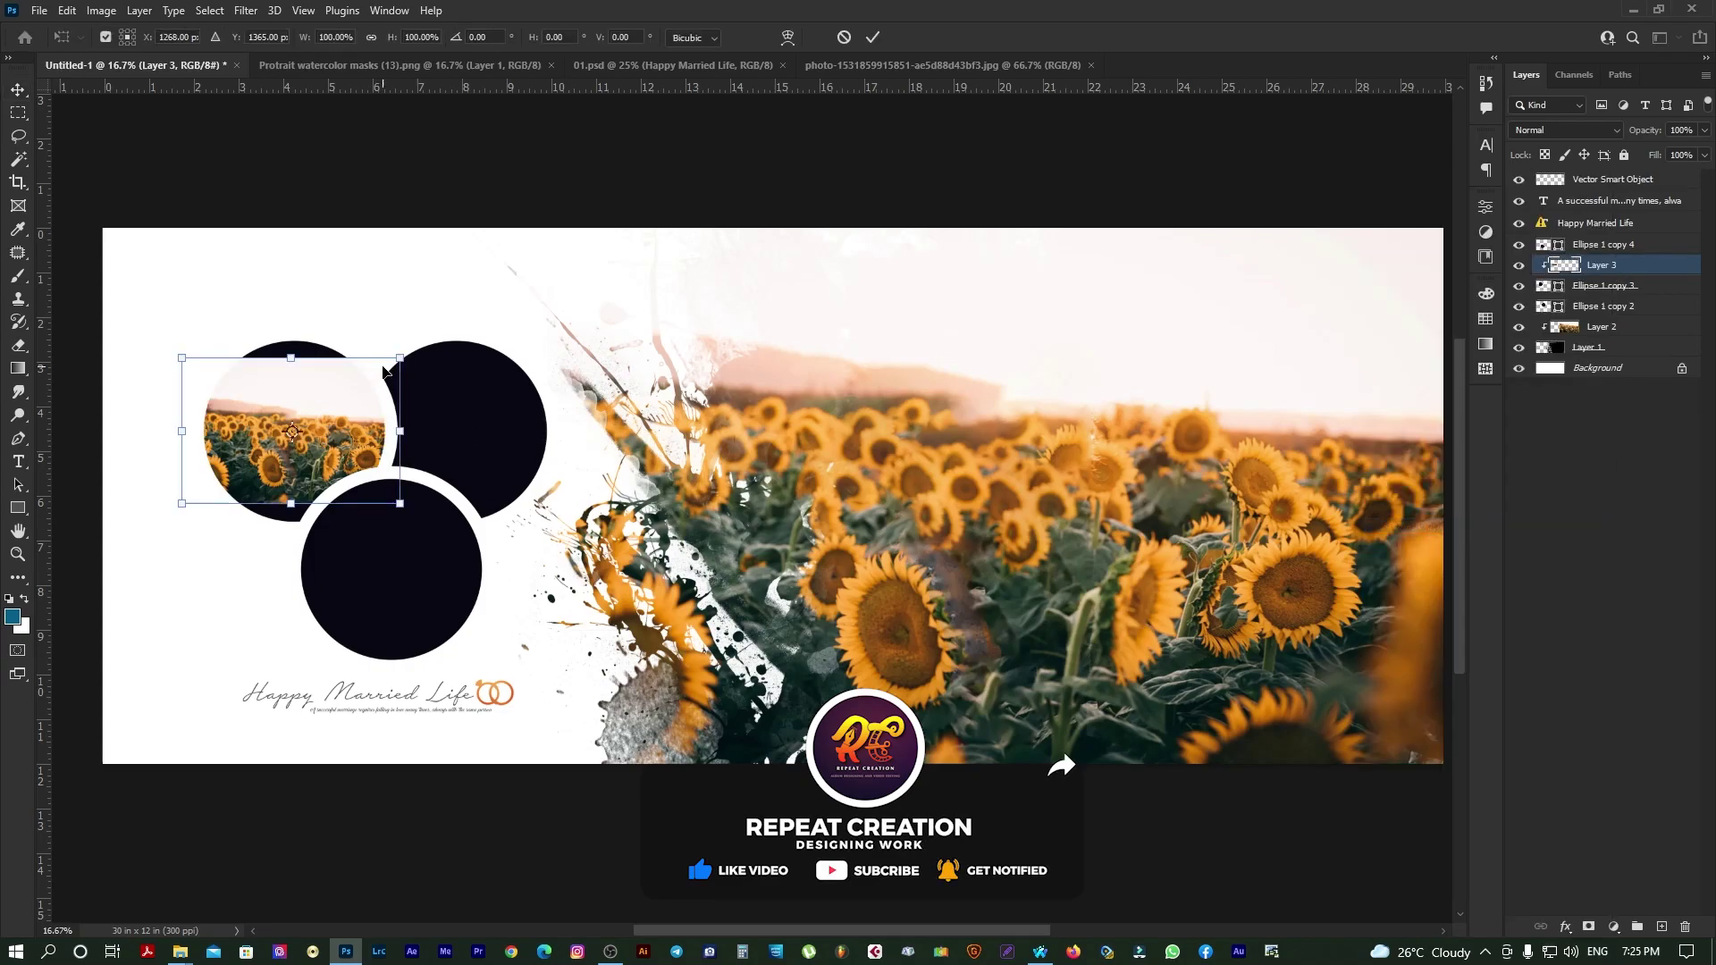
{"action": "left_click_drag", "start_coordinate": [399, 359], "coordinate": [447, 352]}
{"action": "key", "text": "Return"}
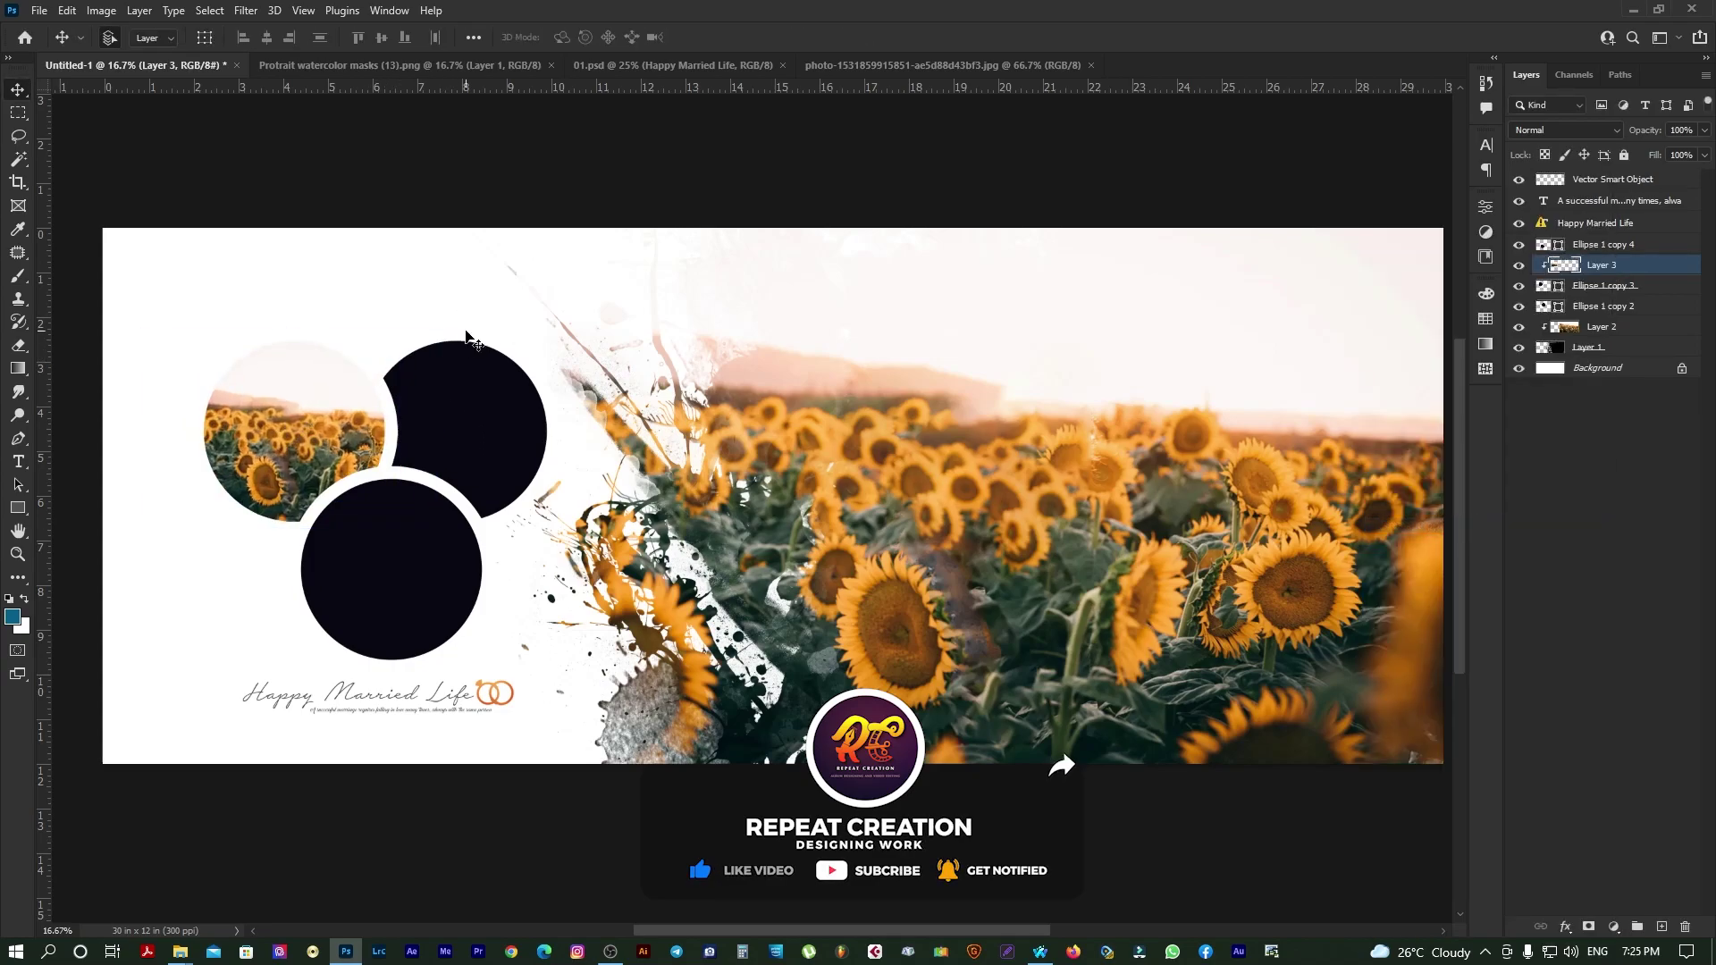
Step: Bring another sunflower photo copy into the spread and enlarge it
{"action": "left_click", "coordinate": [894, 66]}
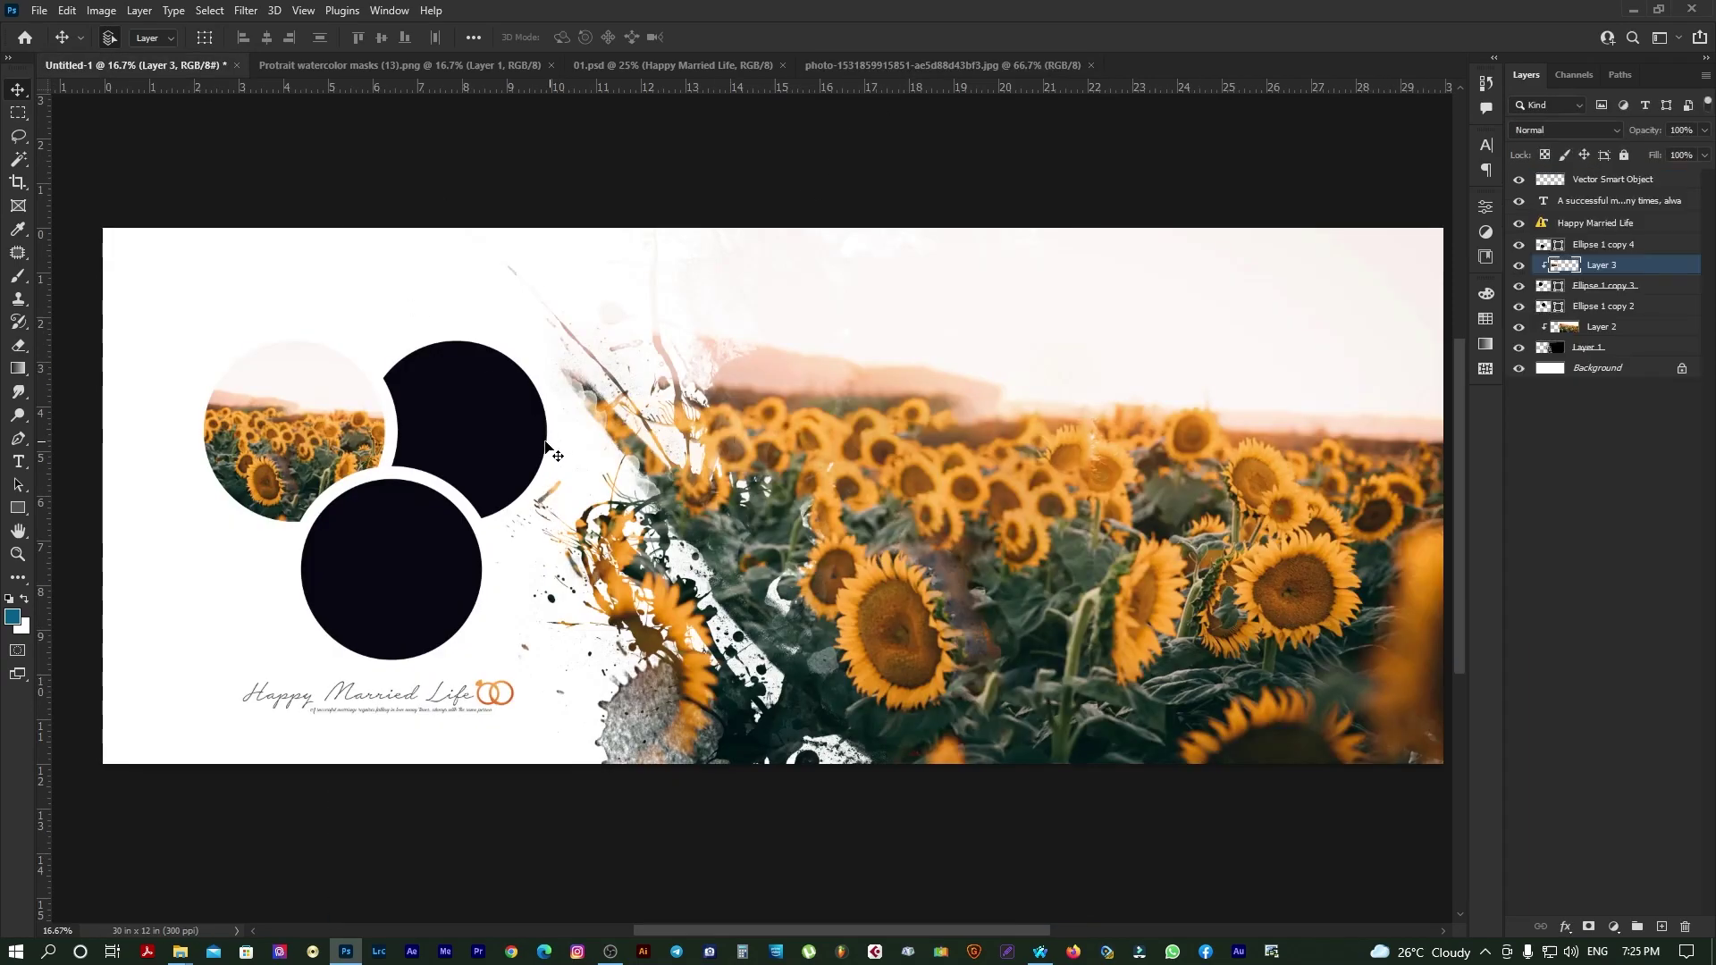
{"action": "left_click_drag", "start_coordinate": [190, 83], "coordinate": [501, 419]}
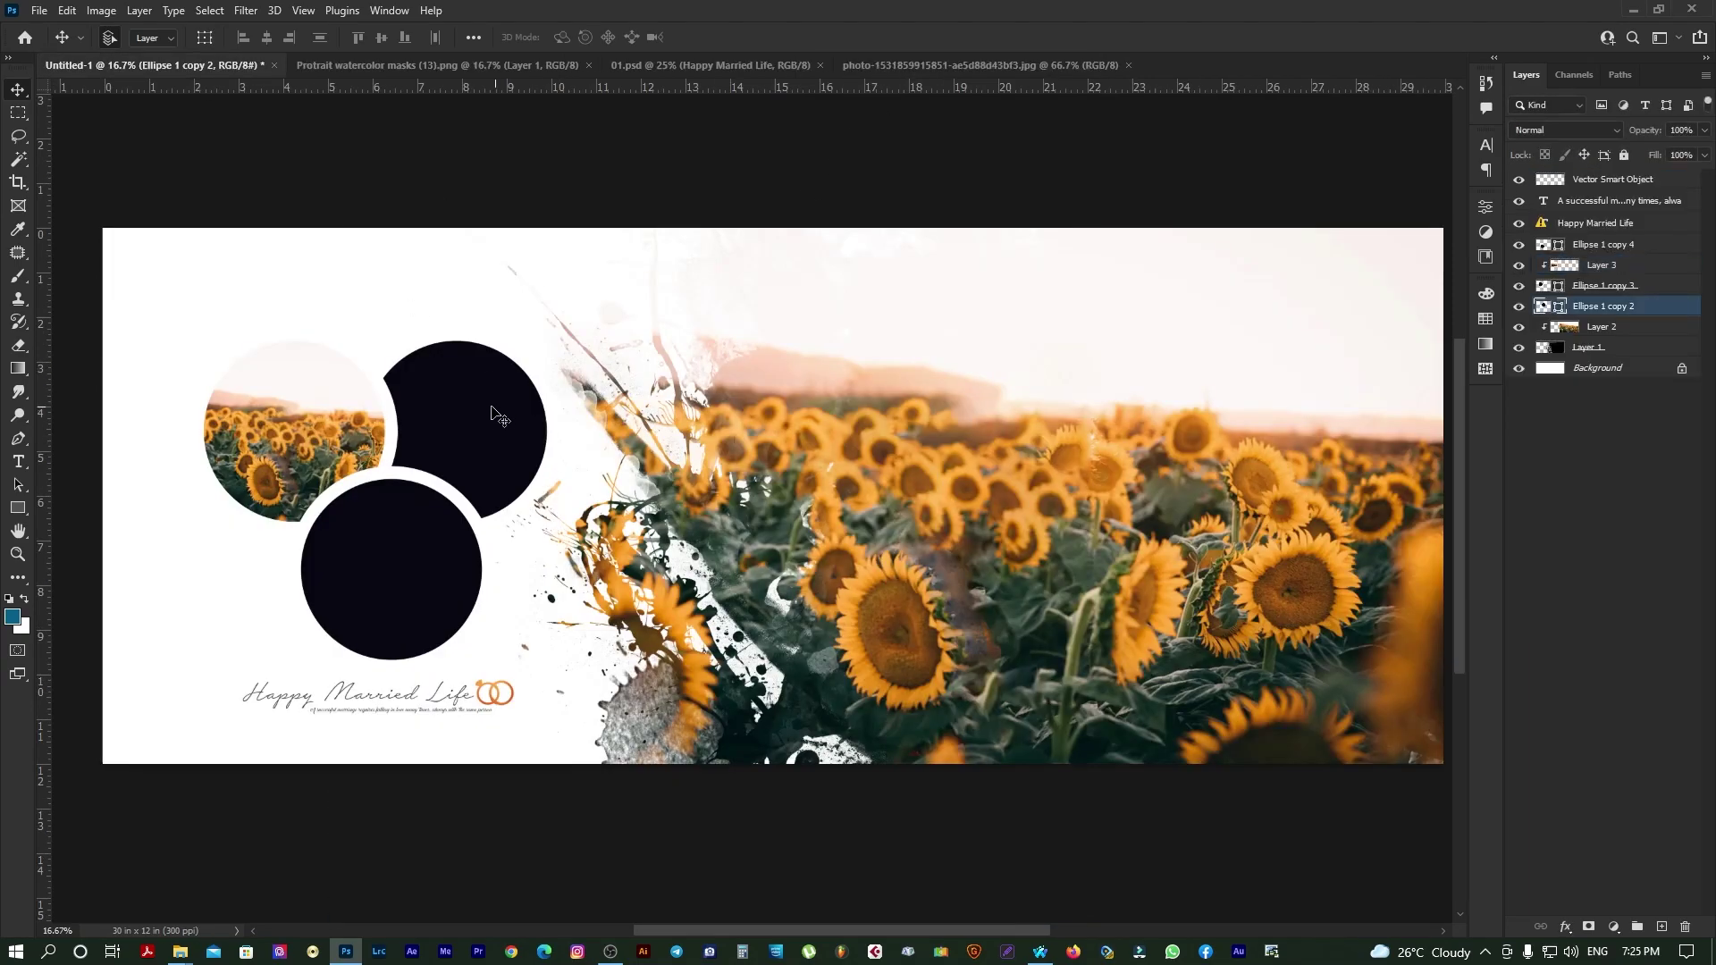
{"action": "left_click", "coordinate": [1003, 66]}
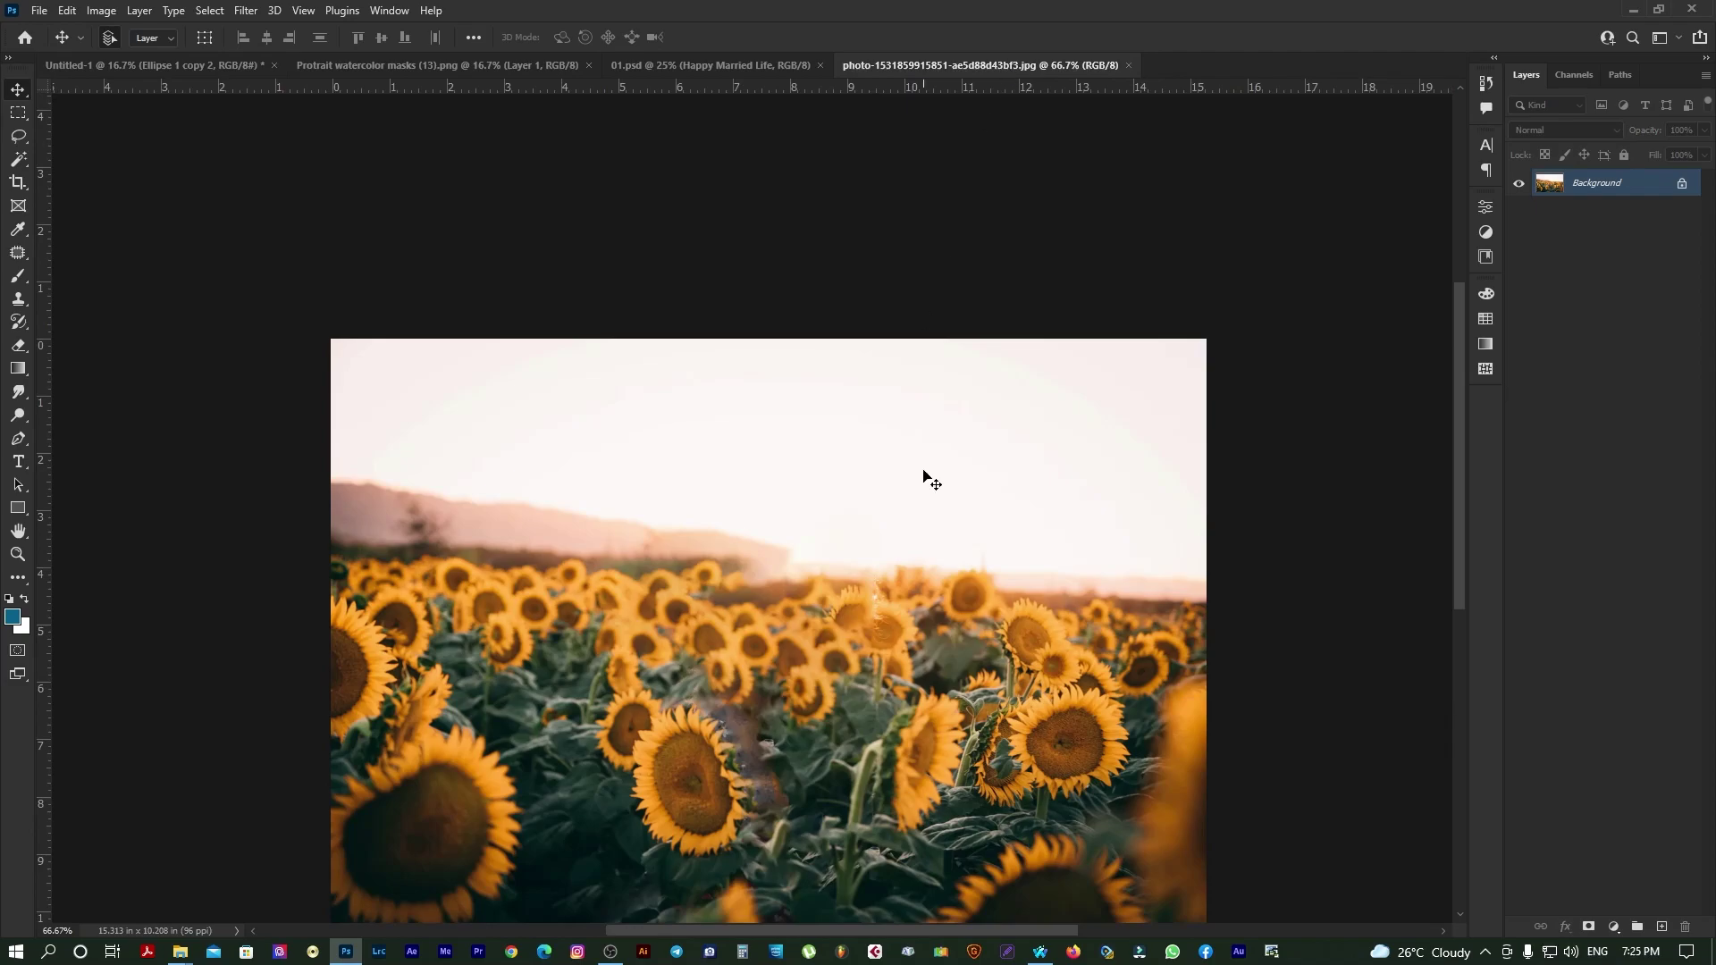
{"action": "mouse_move", "coordinate": [925, 479]}
{"action": "left_mouse_down"}
{"action": "mouse_move", "coordinate": [125, 61]}
{"action": "mouse_move", "coordinate": [501, 434]}
{"action": "left_mouse_up"}
{"action": "key", "text": "ctrl+t"}
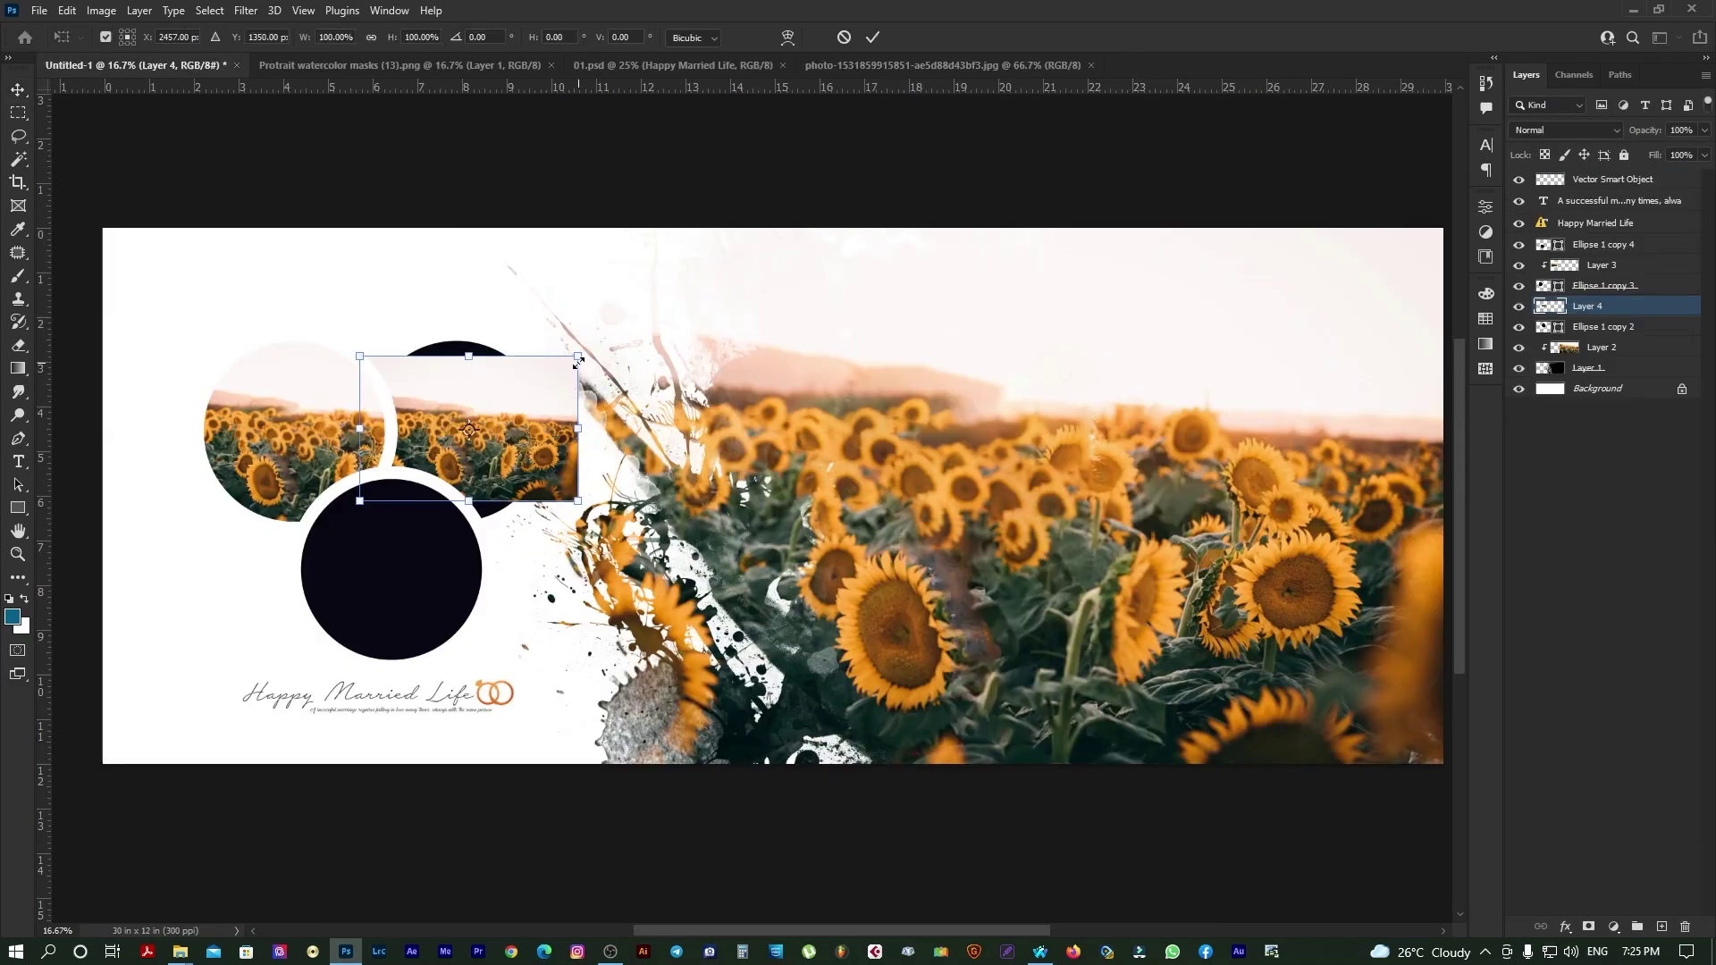
{"action": "left_click_drag", "start_coordinate": [579, 357], "coordinate": [616, 331]}
{"action": "key", "text": "Return"}
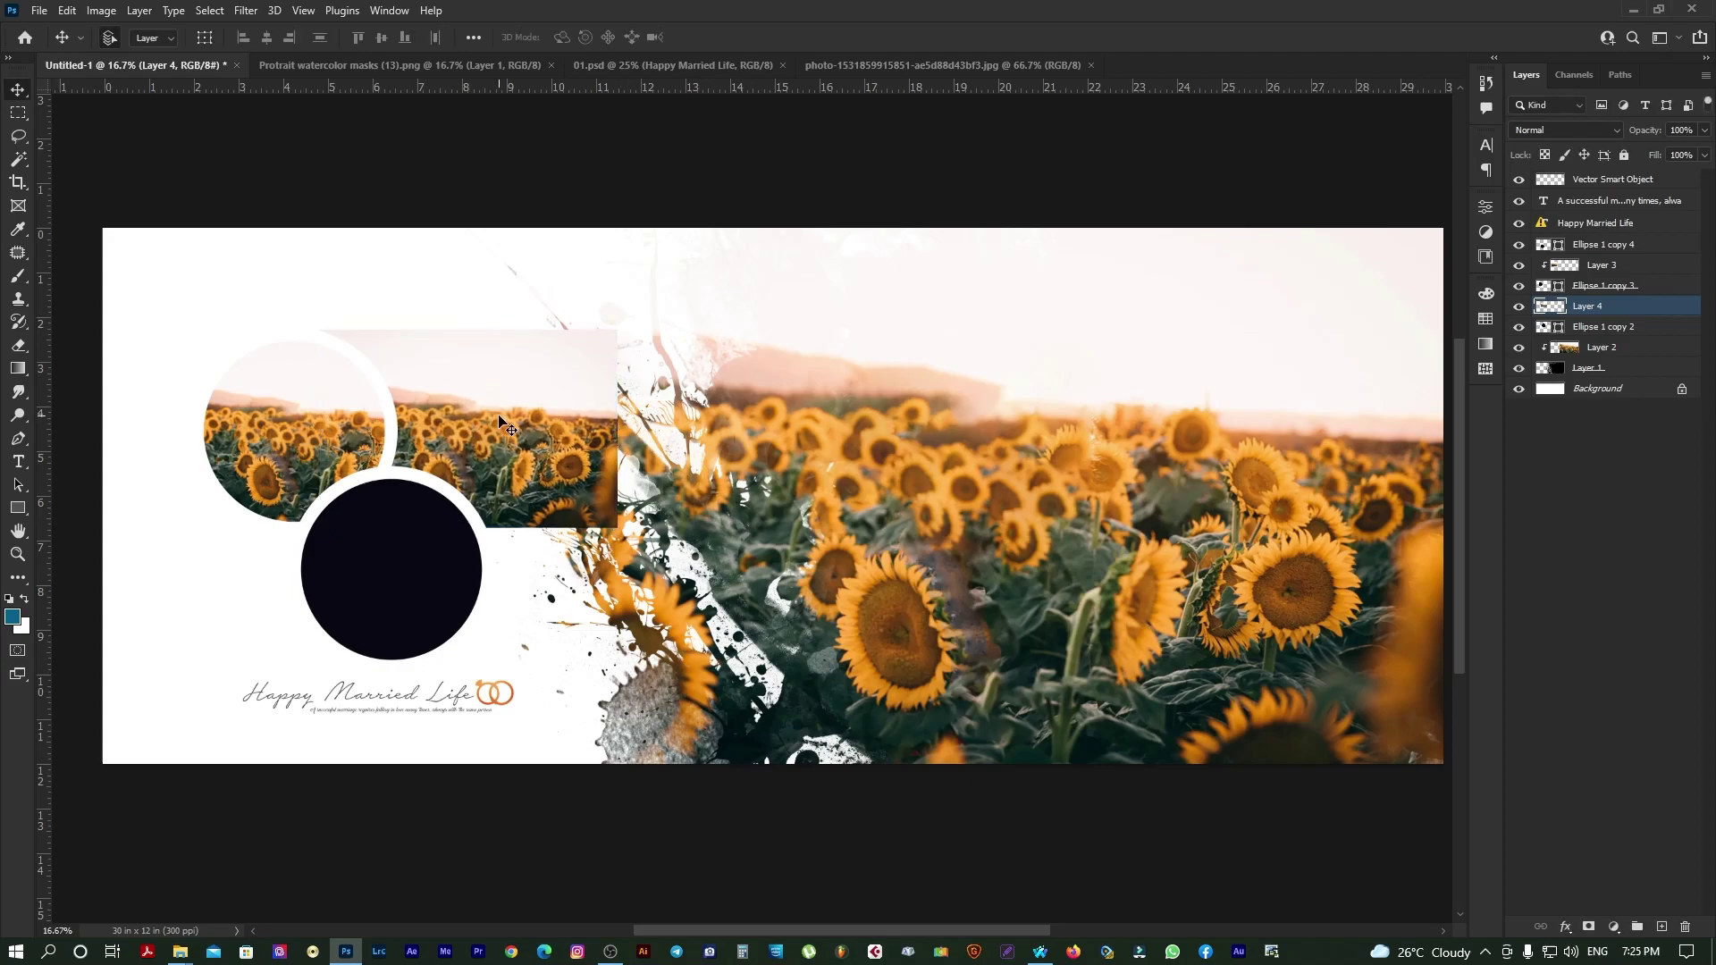
Step: Clip the new photo copy inside the upper-right circle and adjust its position
{"action": "right_click", "coordinate": [1614, 309]}
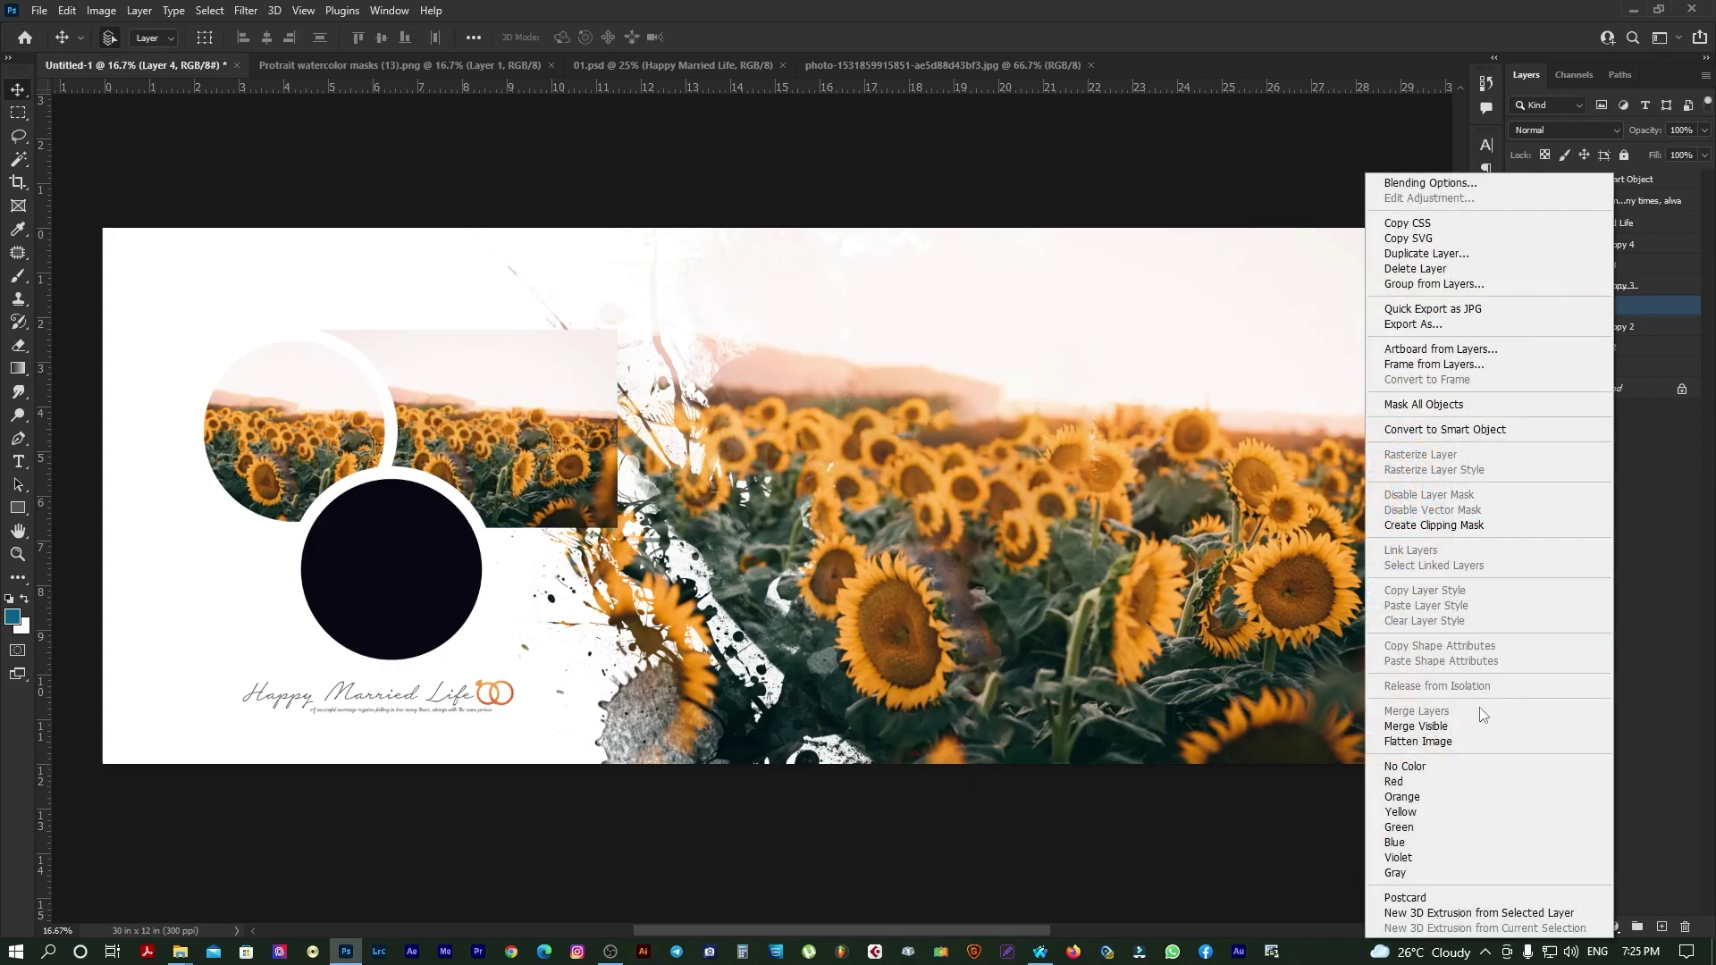
{"action": "left_click", "coordinate": [1434, 524]}
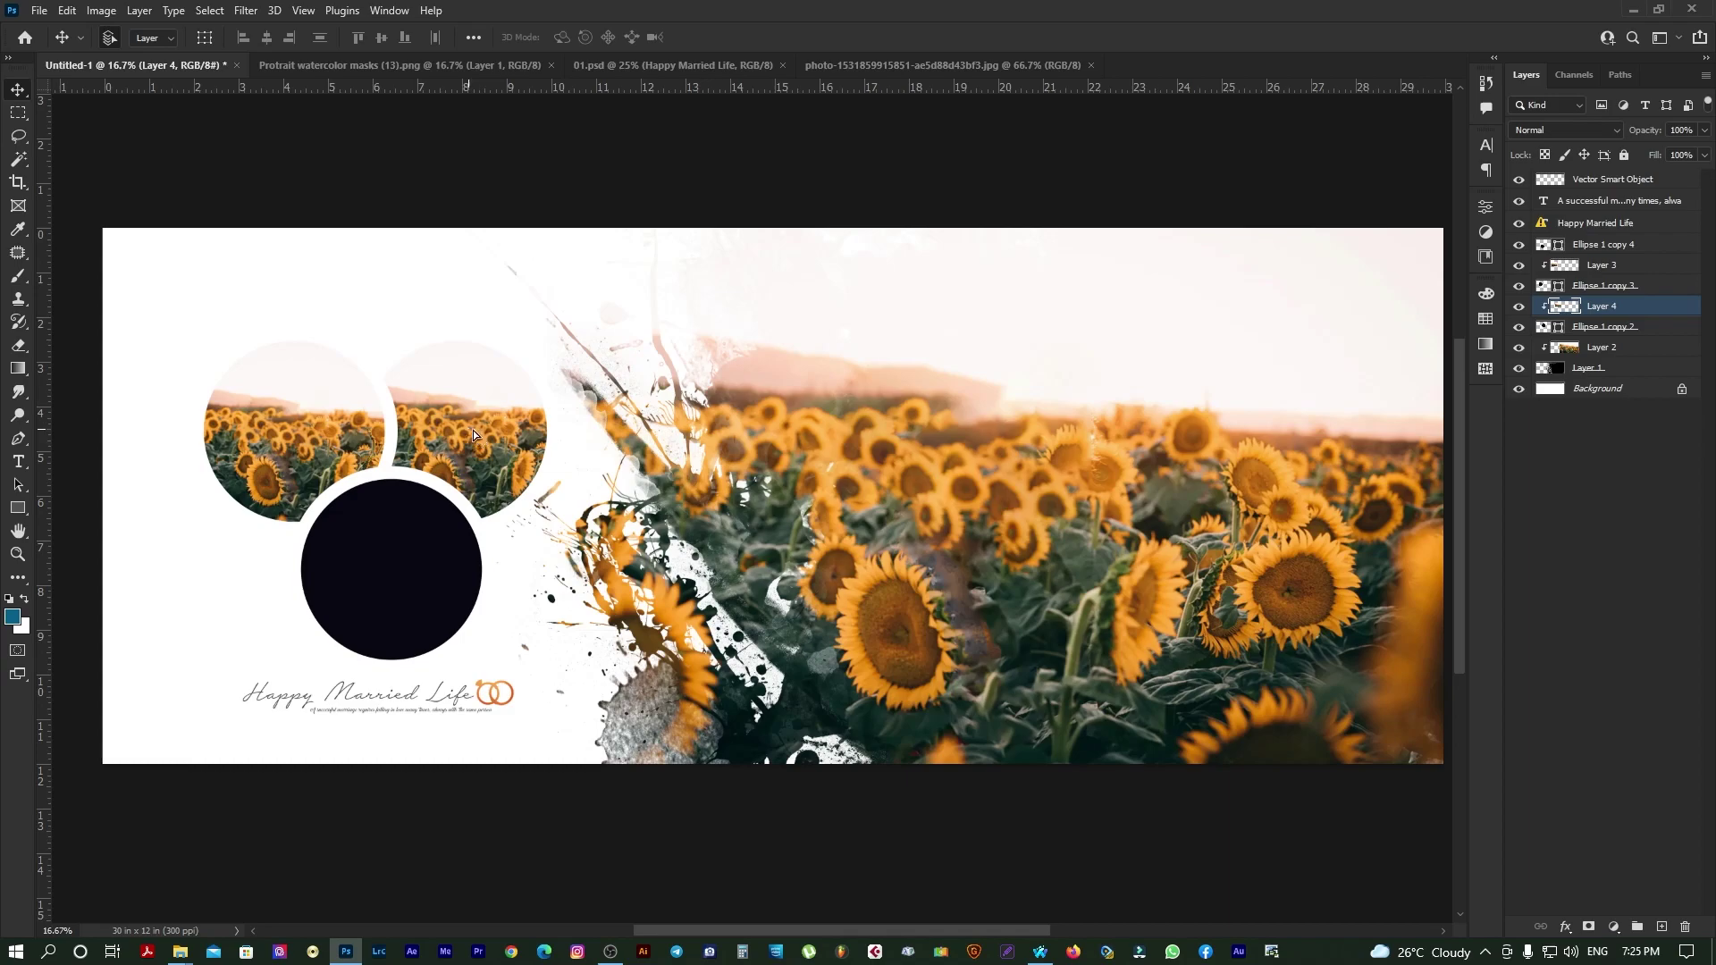
{"action": "left_click_drag", "start_coordinate": [474, 435], "coordinate": [505, 454]}
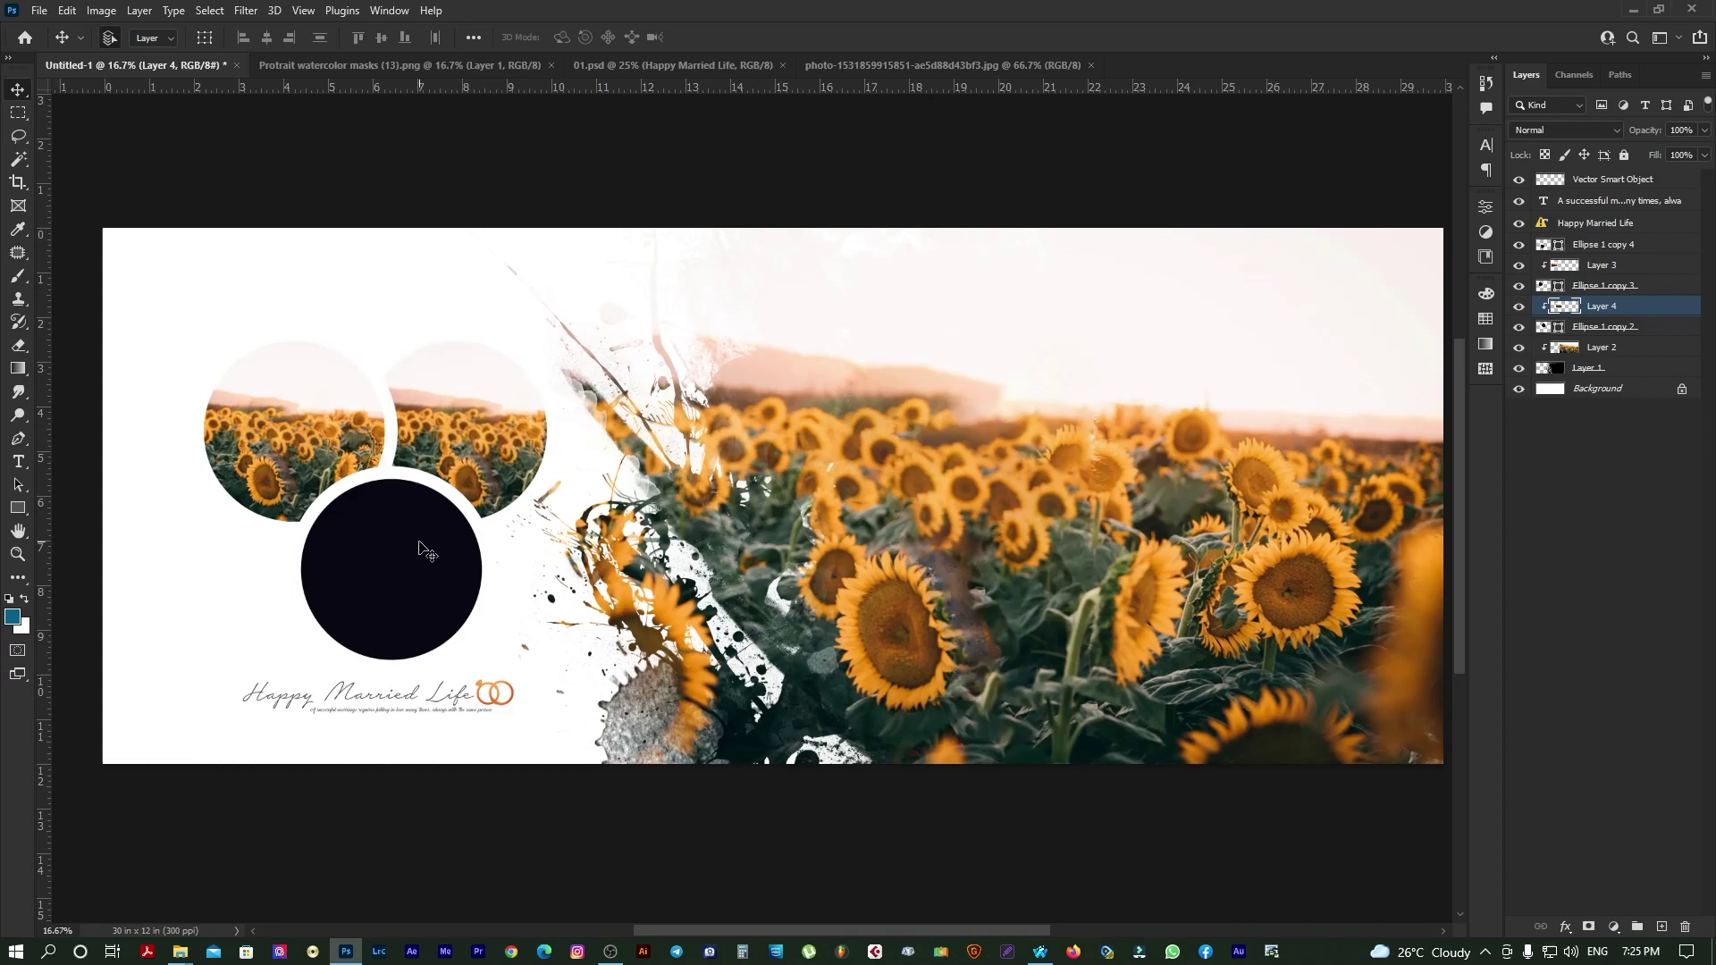
{"action": "left_click", "coordinate": [428, 551]}
{"action": "left_click", "coordinate": [984, 67]}
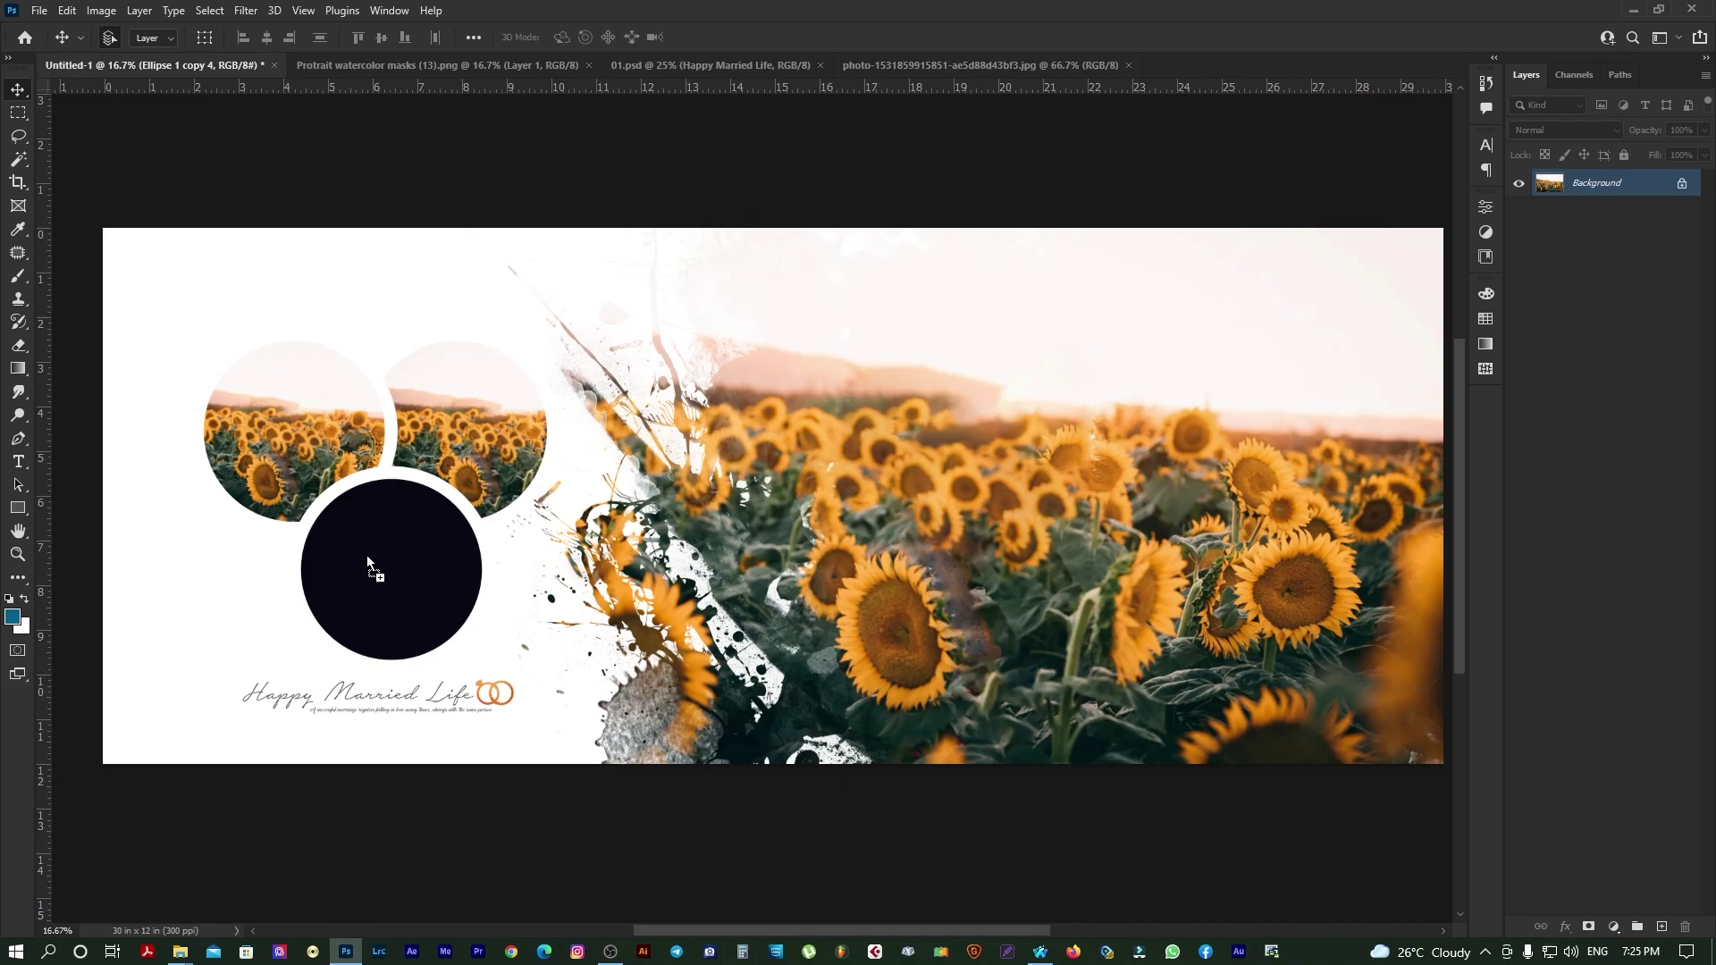
Step: Add the sunflower jpg to Untitled-1, enlarge it, and clip it into the lower ellipse
{"action": "left_click_drag", "start_coordinate": [103, 81], "coordinate": [407, 590]}
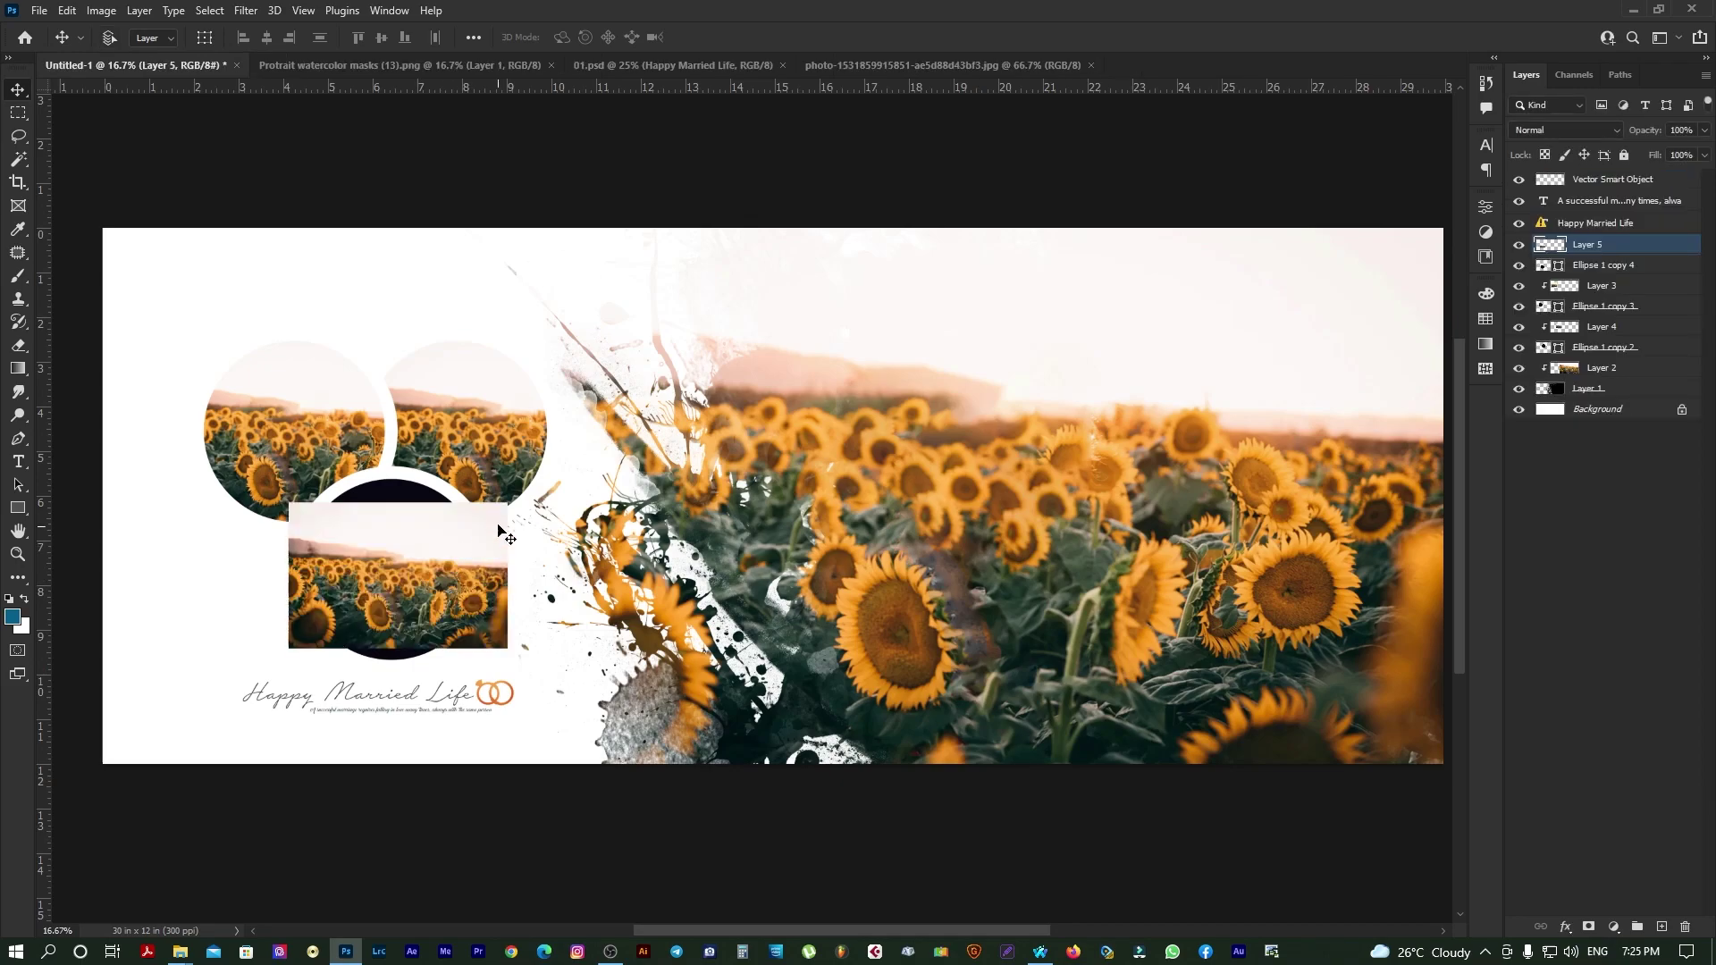
{"action": "key", "text": "ctrl+t"}
{"action": "left_click_drag", "start_coordinate": [507, 504], "coordinate": [531, 487]}
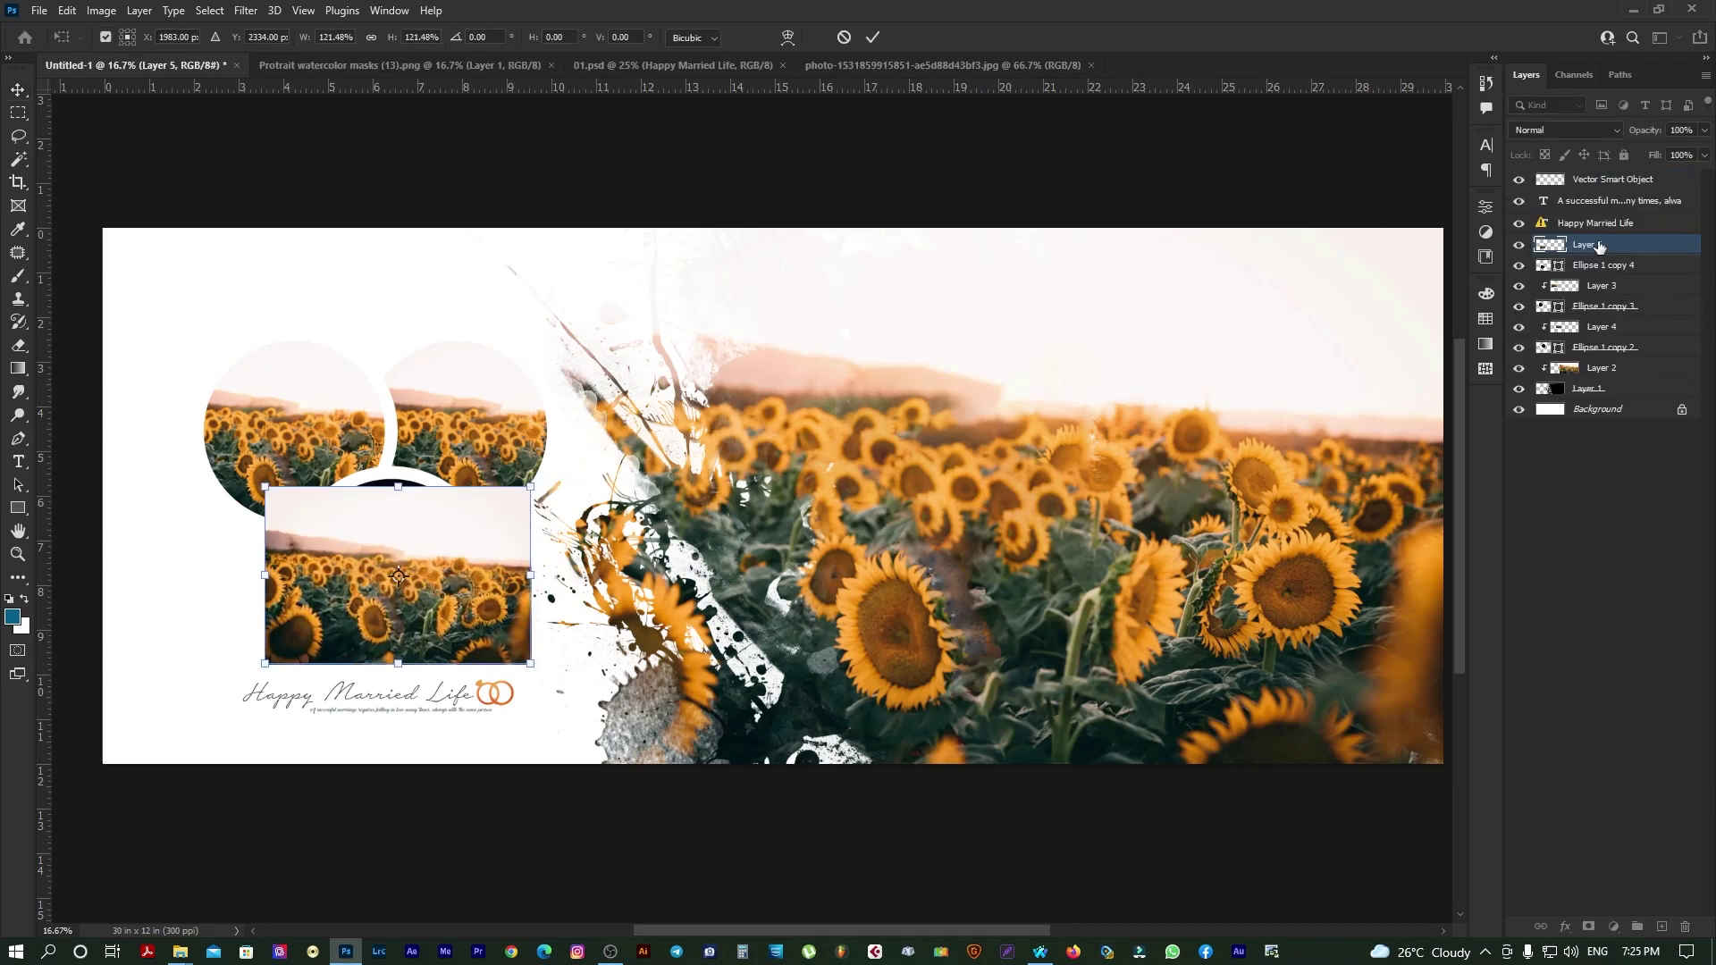
{"action": "key", "text": "Return"}
{"action": "right_click", "coordinate": [1605, 245]}
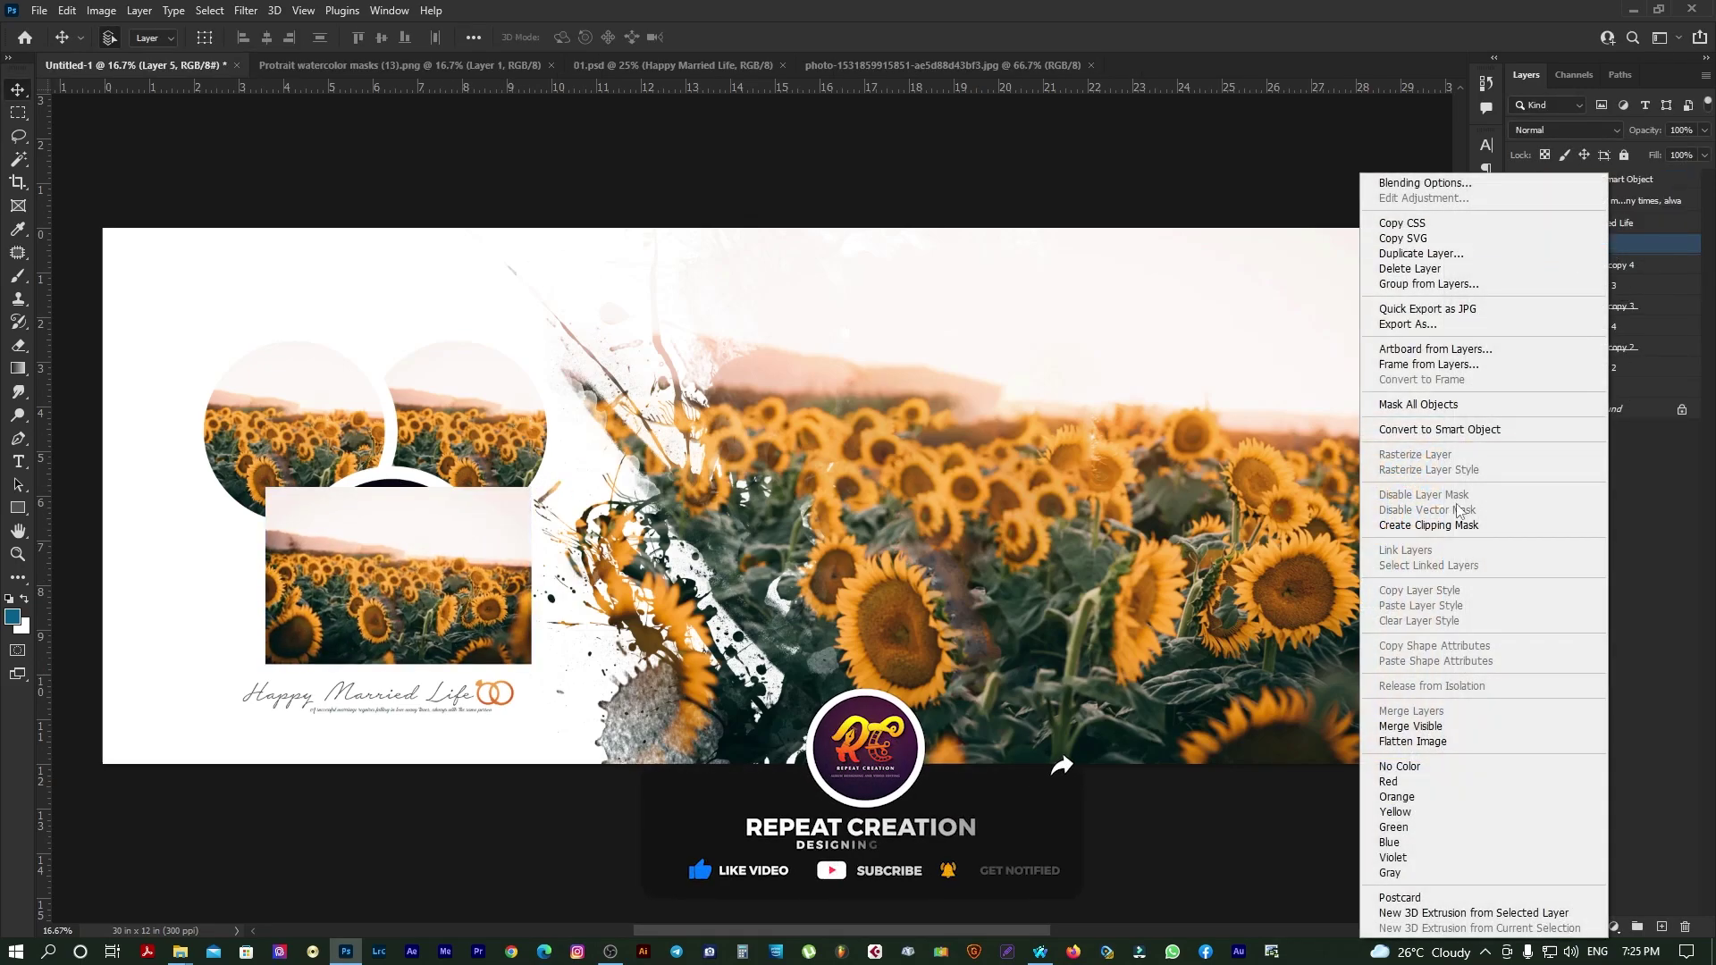
{"action": "left_click", "coordinate": [1428, 525]}
Step: Enlarge the sunflower photos inside the lower and upper-right circles
{"action": "key", "text": "ctrl+t"}
{"action": "left_click_drag", "start_coordinate": [424, 543], "coordinate": [426, 548]}
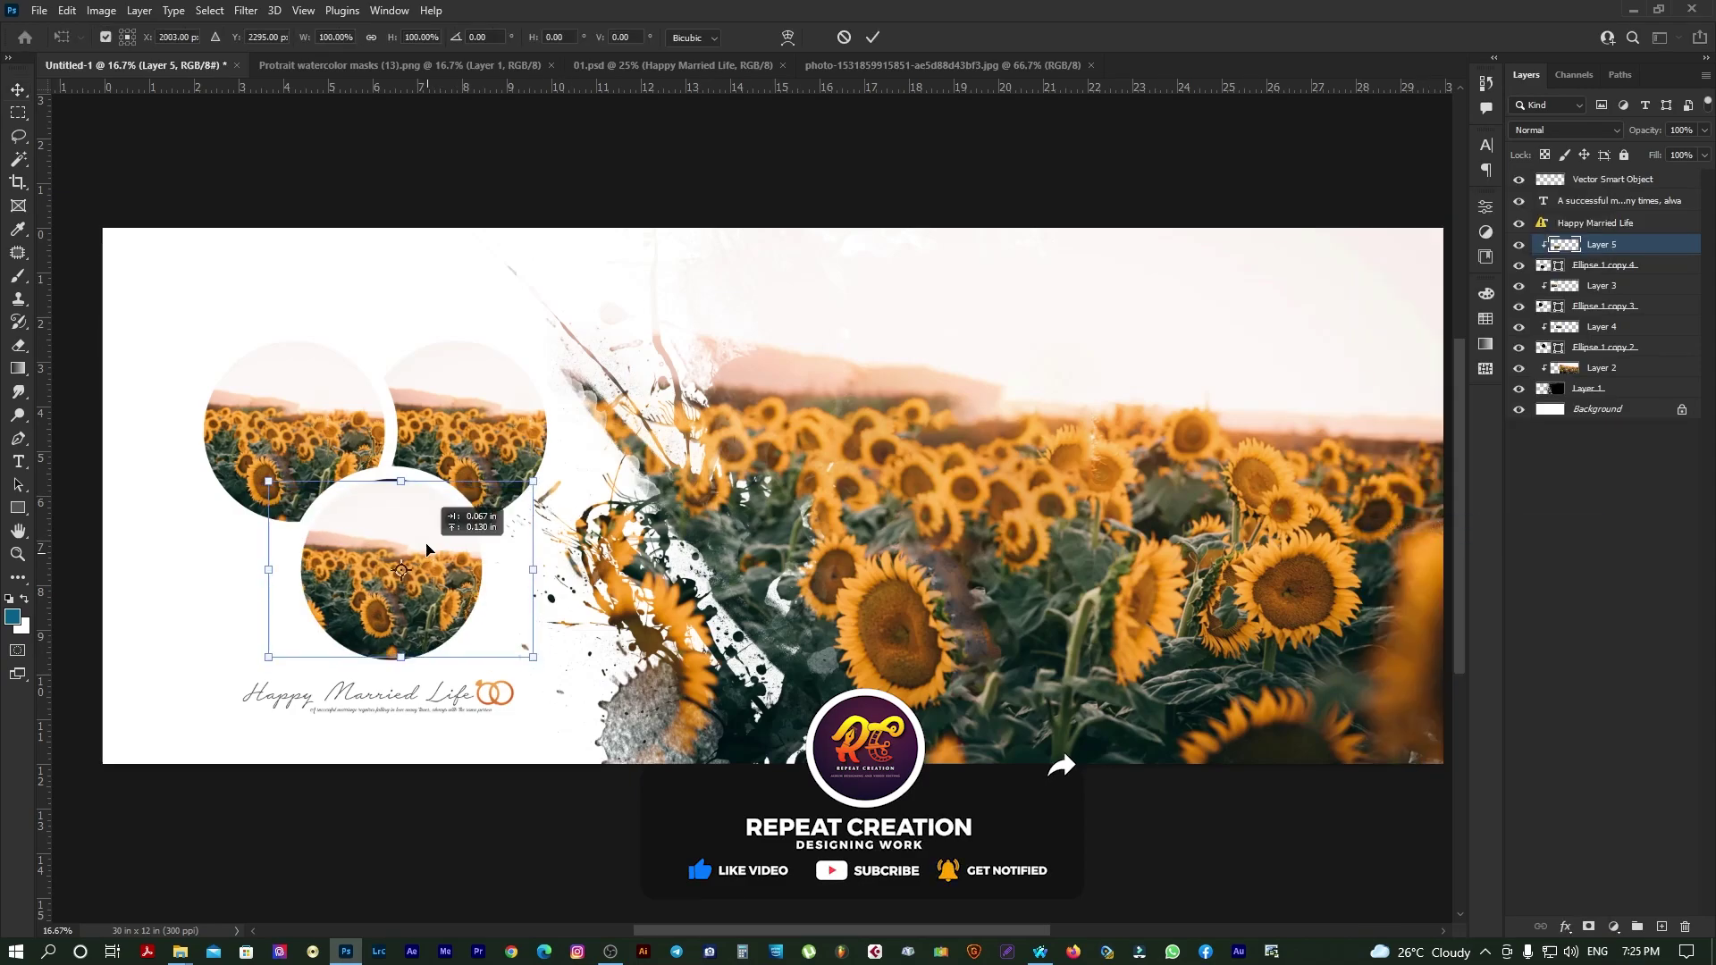
{"action": "left_click_drag", "start_coordinate": [533, 481], "coordinate": [638, 396]}
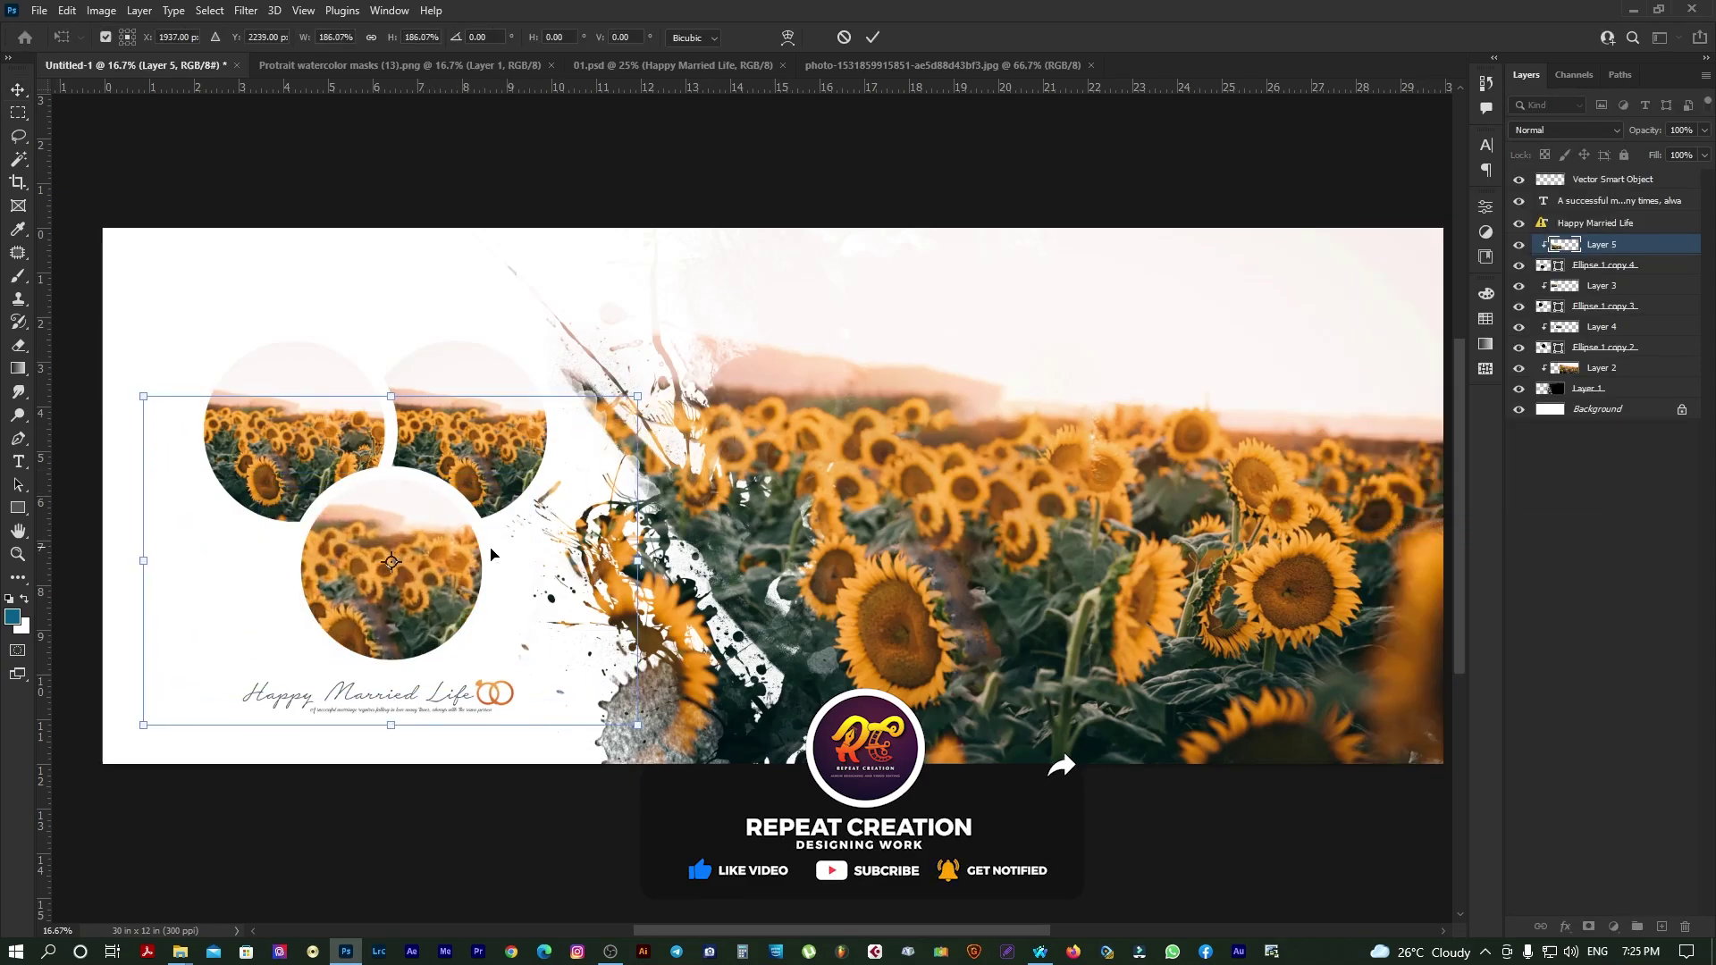
{"action": "key", "text": "Return"}
{"action": "left_click", "coordinate": [506, 420], "text": "ctrl"}
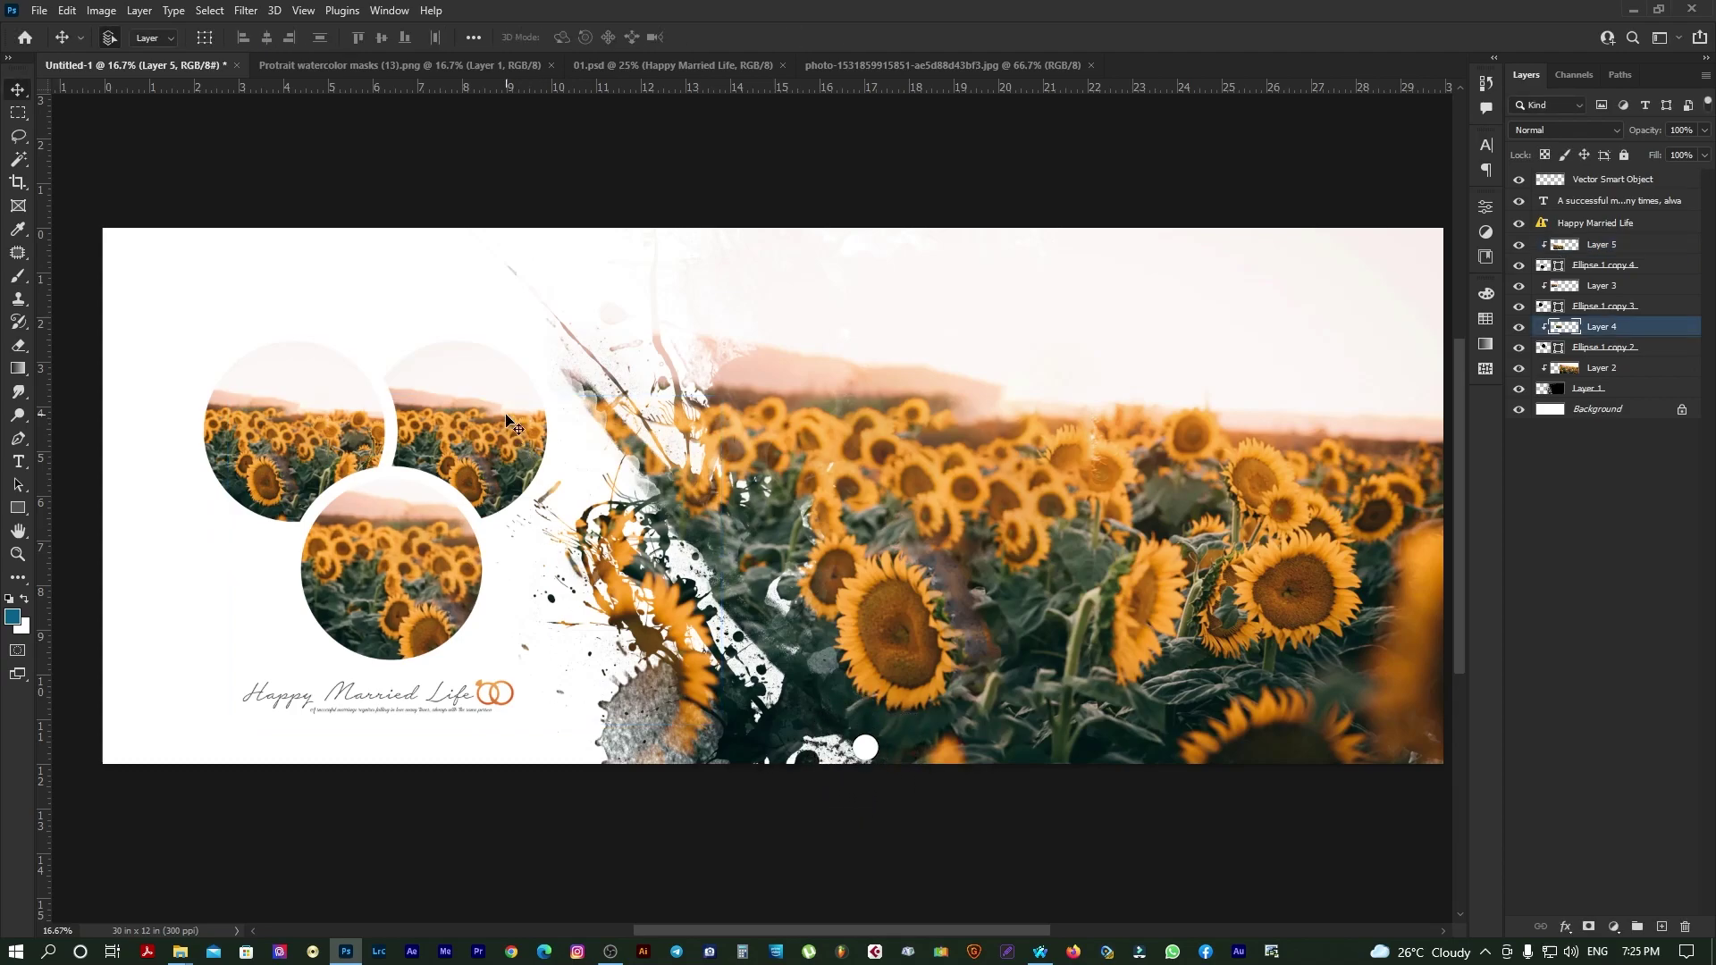
{"action": "key", "text": "ctrl+t"}
{"action": "left_click_drag", "start_coordinate": [643, 336], "coordinate": [842, 222]}
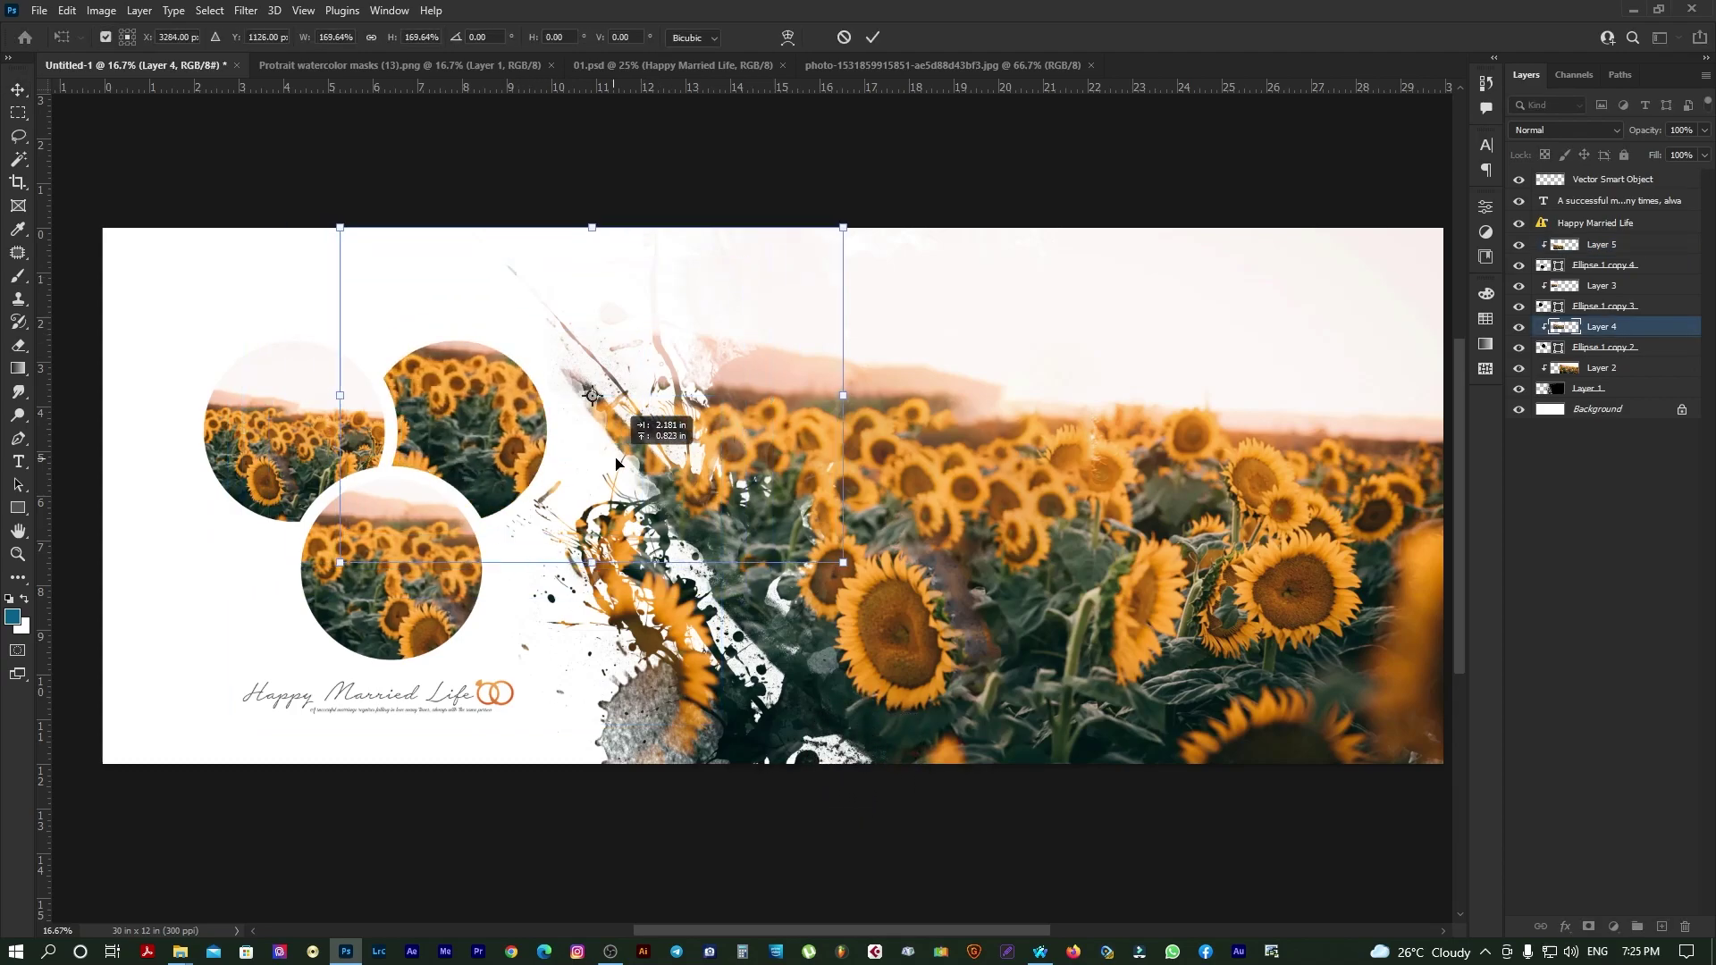
{"action": "key", "text": "Return"}
Step: Enlarge and shift the left circle's sunflower photo, then hide panels to preview the layout
{"action": "left_click", "coordinate": [404, 438], "text": "ctrl"}
{"action": "key", "text": "ctrl+t"}
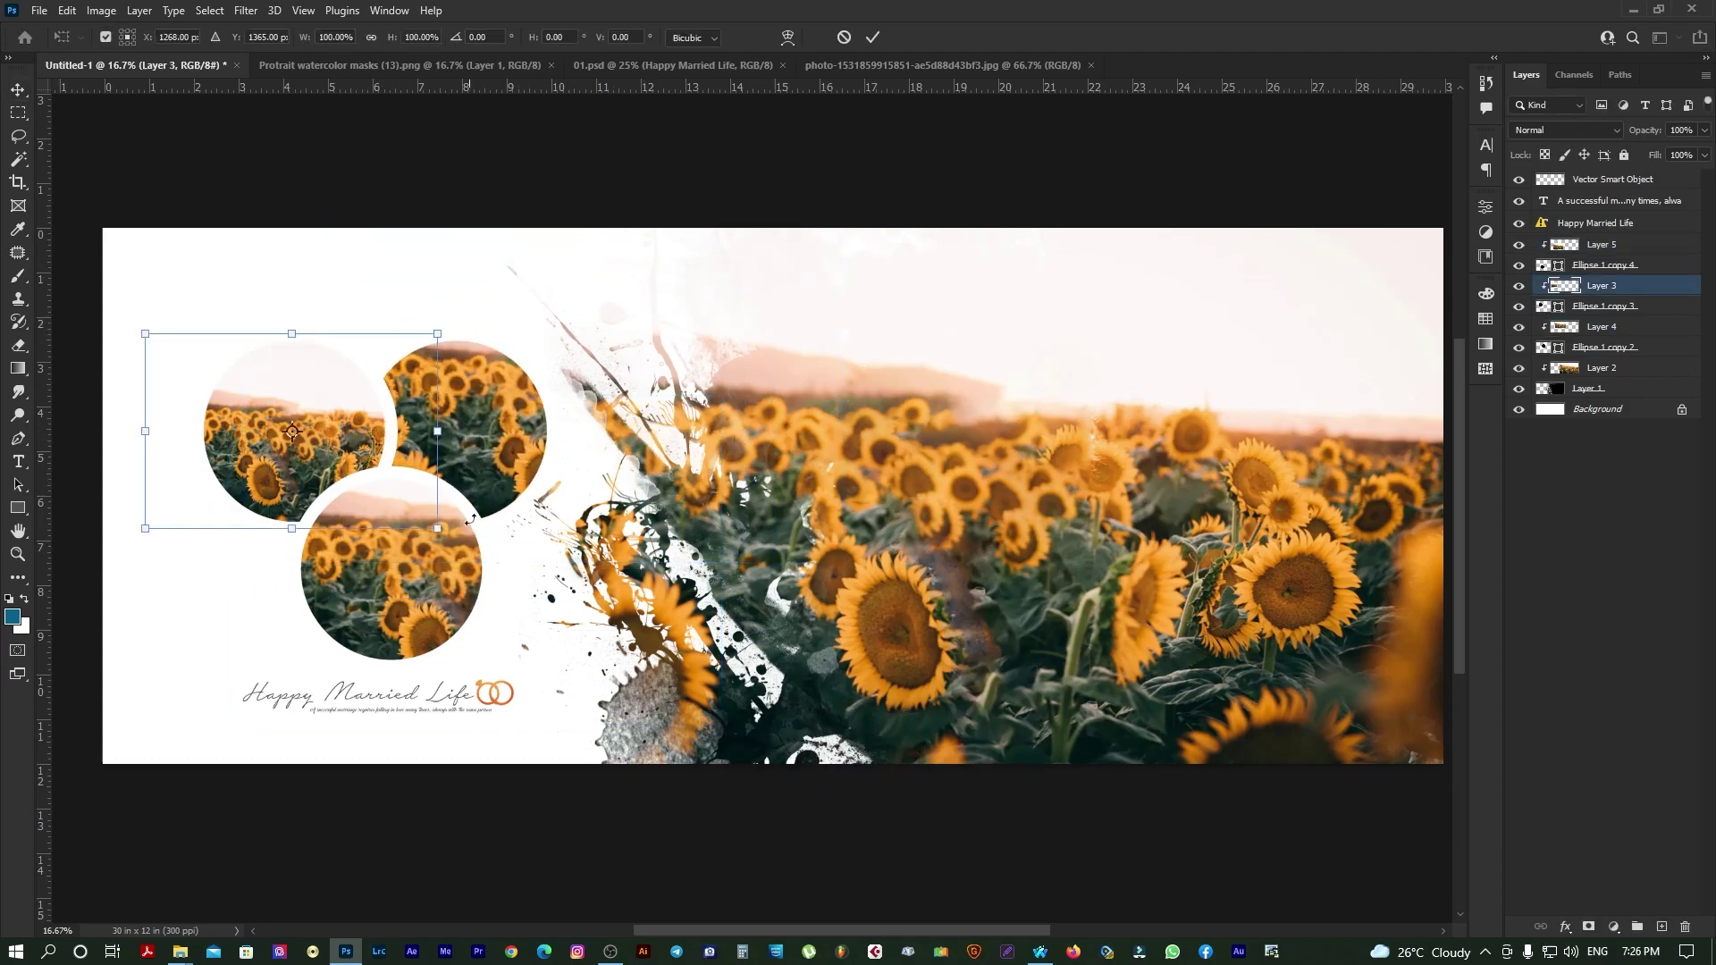
{"action": "left_click_drag", "start_coordinate": [438, 529], "coordinate": [497, 566]}
{"action": "mouse_move", "coordinate": [322, 421]}
{"action": "left_mouse_down"}
{"action": "mouse_move", "coordinate": [472, 436]}
{"action": "mouse_move", "coordinate": [332, 497]}
{"action": "left_mouse_up"}
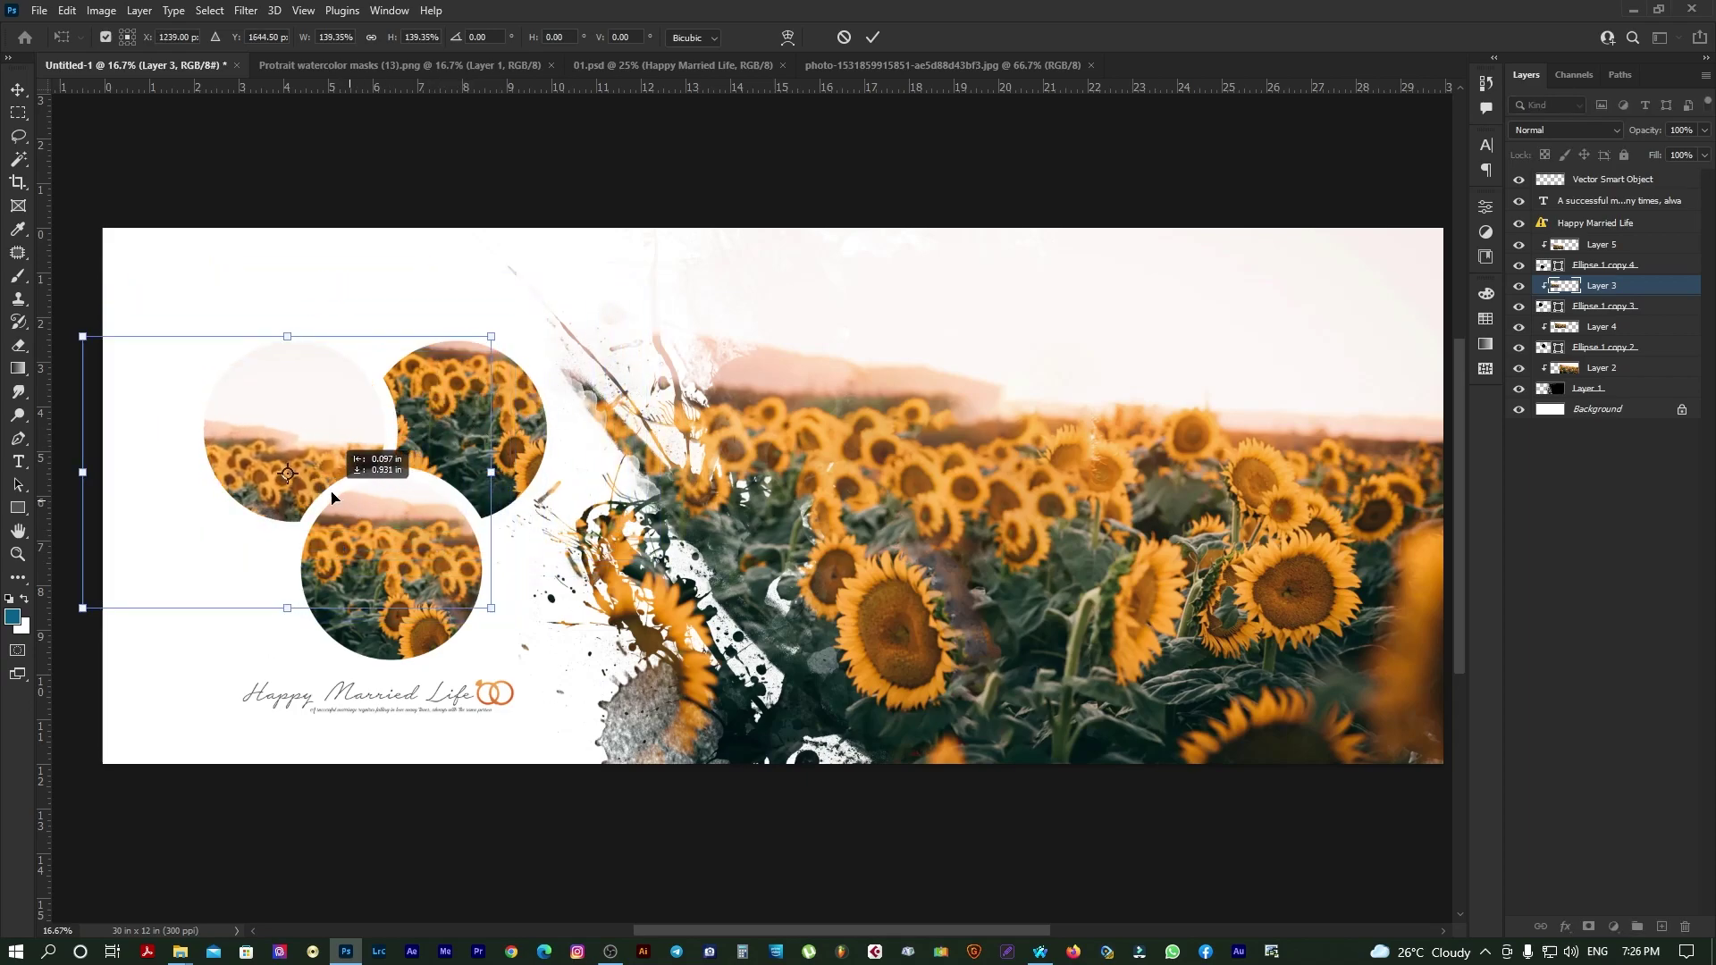
{"action": "key", "text": "Return"}
{"action": "key", "text": "Tab"}
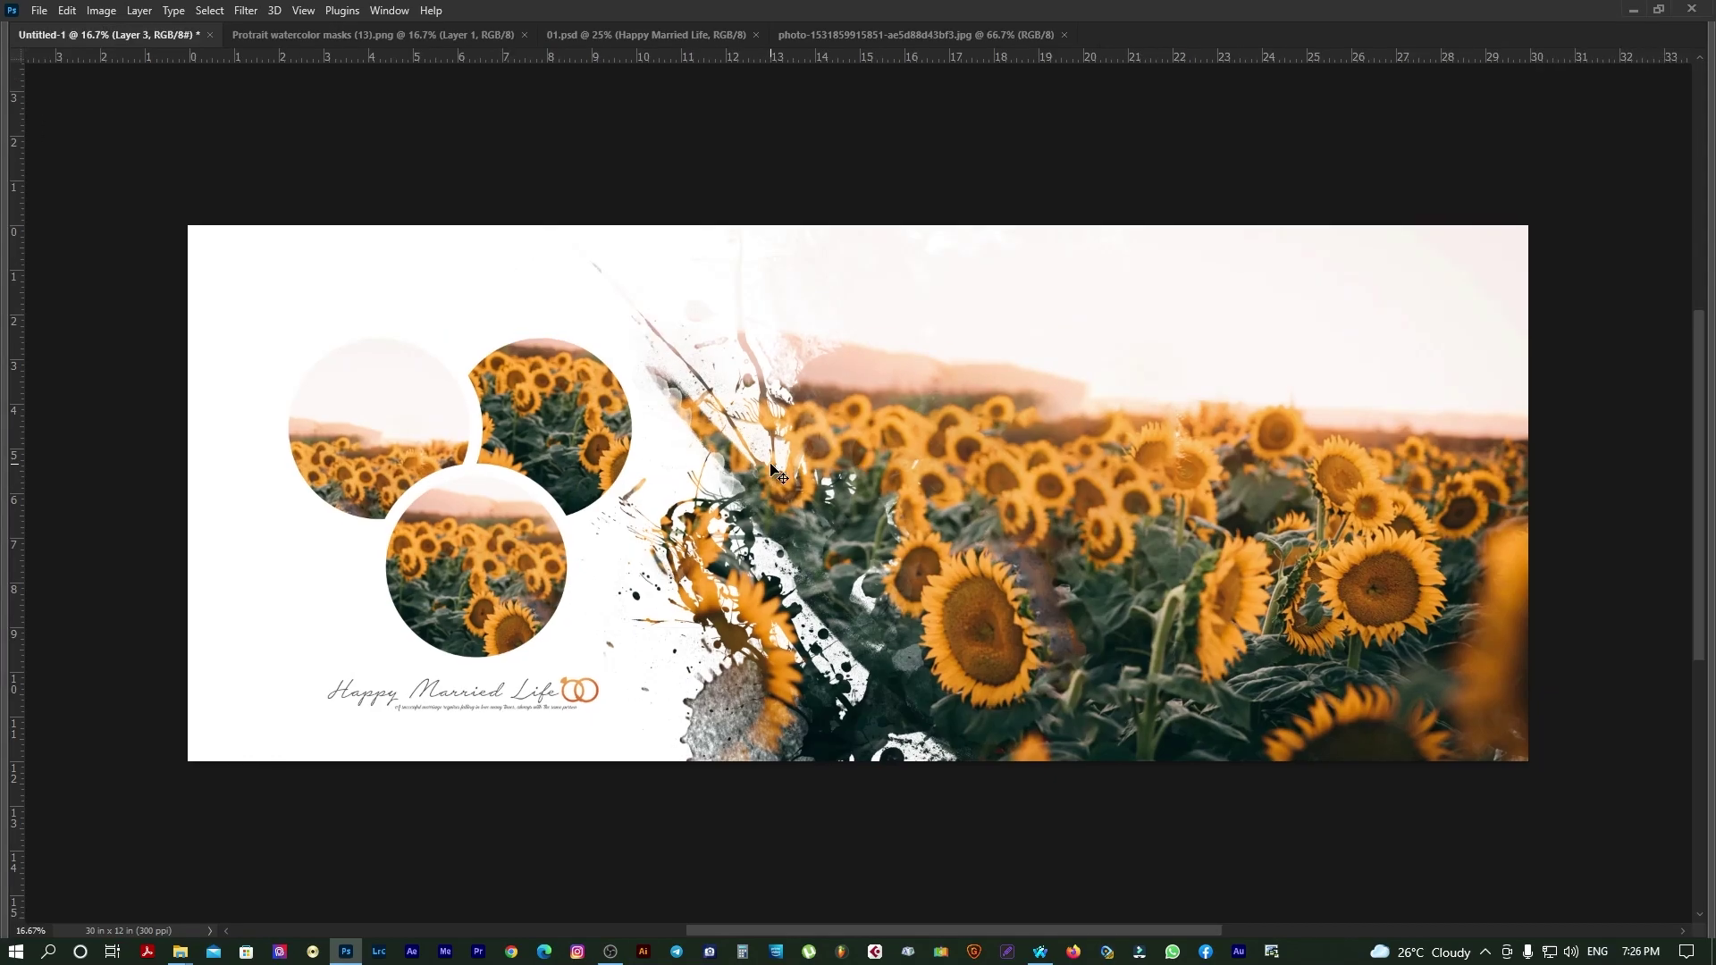
{"action": "left_click_drag", "start_coordinate": [1073, 503], "coordinate": [1006, 505]}
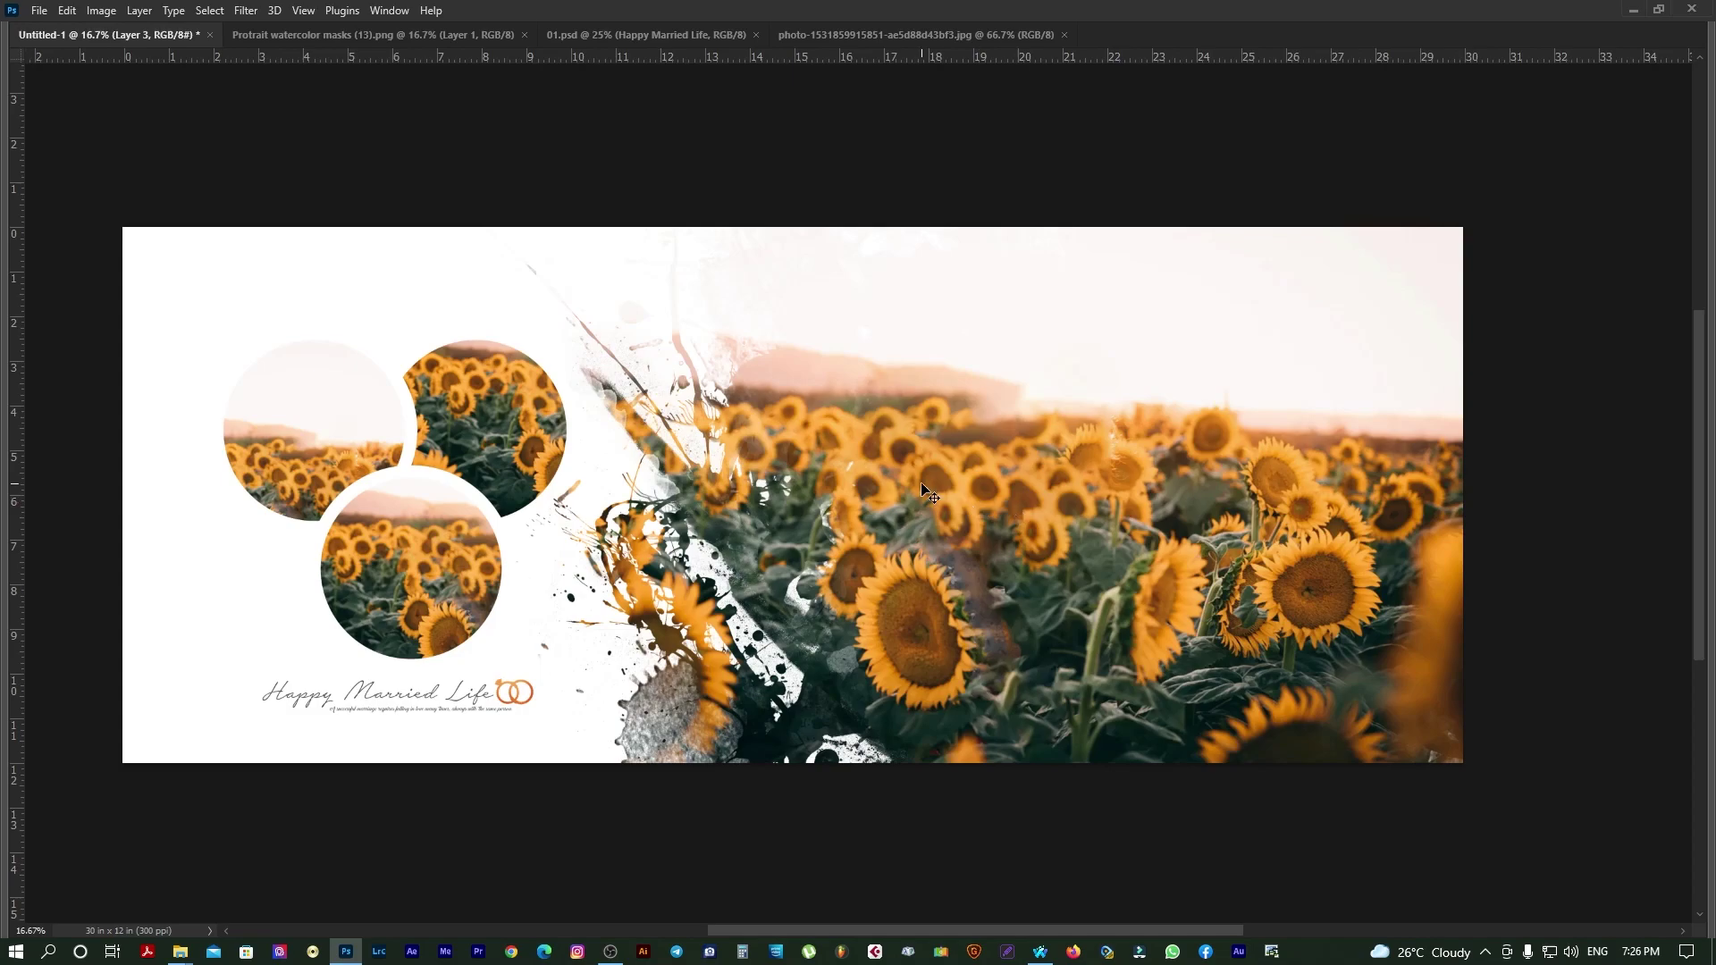
{"action": "mouse_move", "coordinate": [180, 952]}
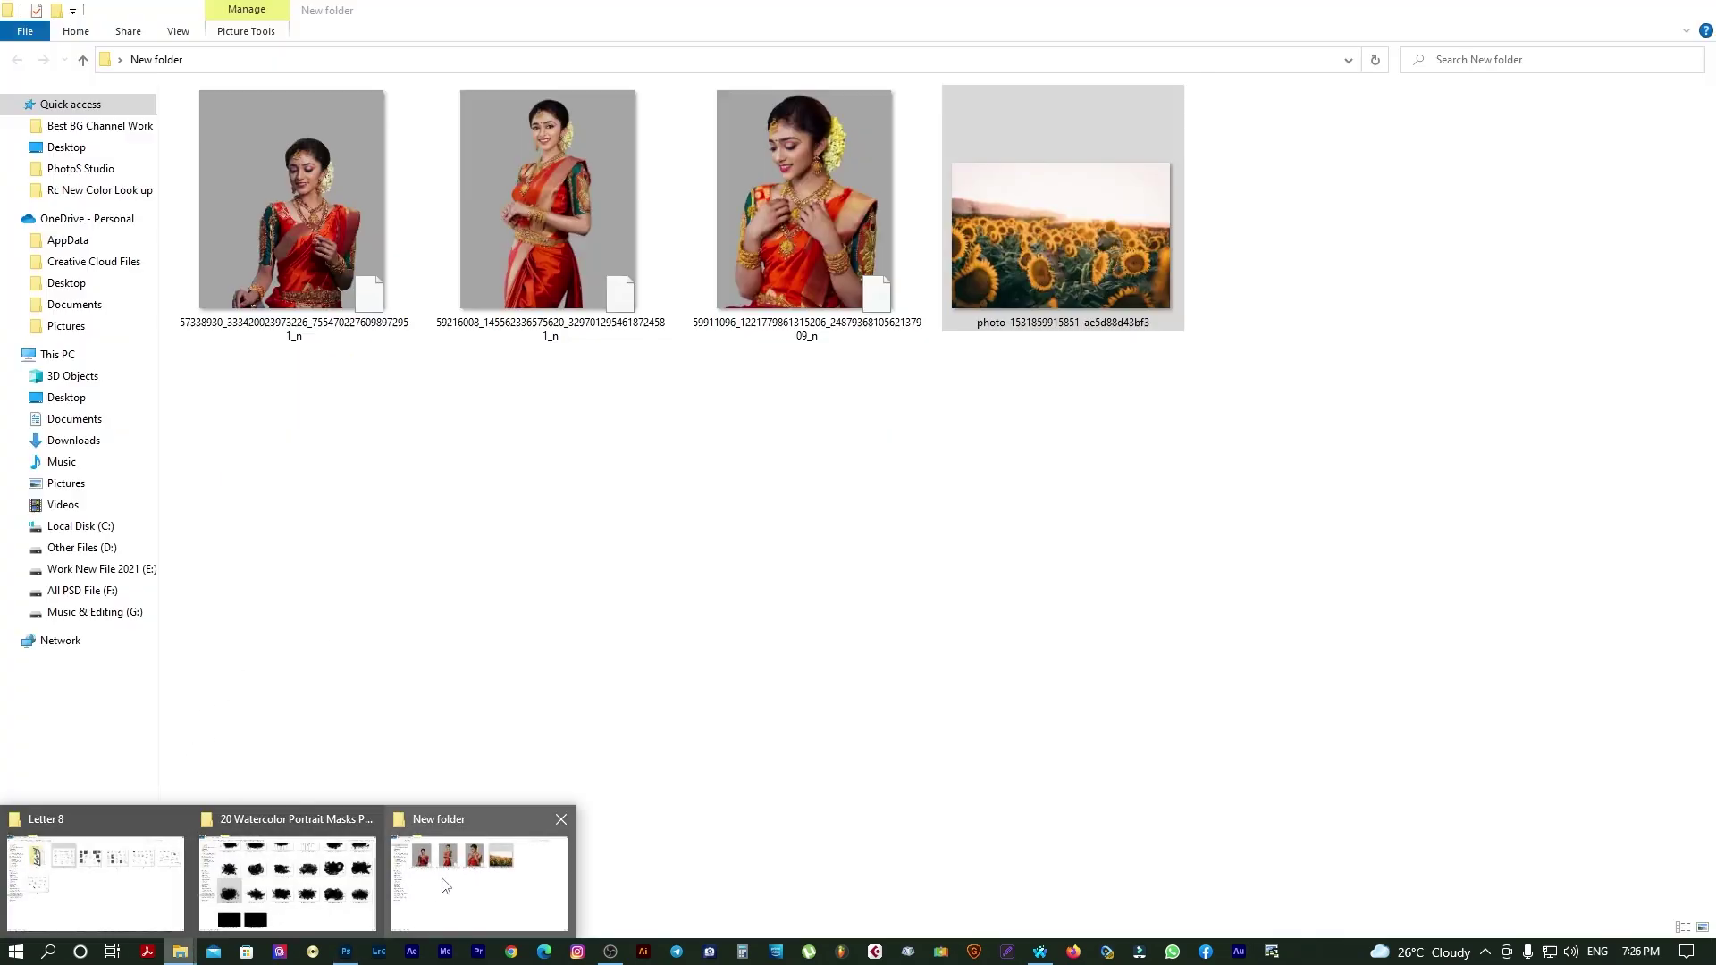
Step: Open the second bride portrait PSD from New folder in Adobe Photoshop 2022
{"action": "left_click", "coordinate": [444, 885]}
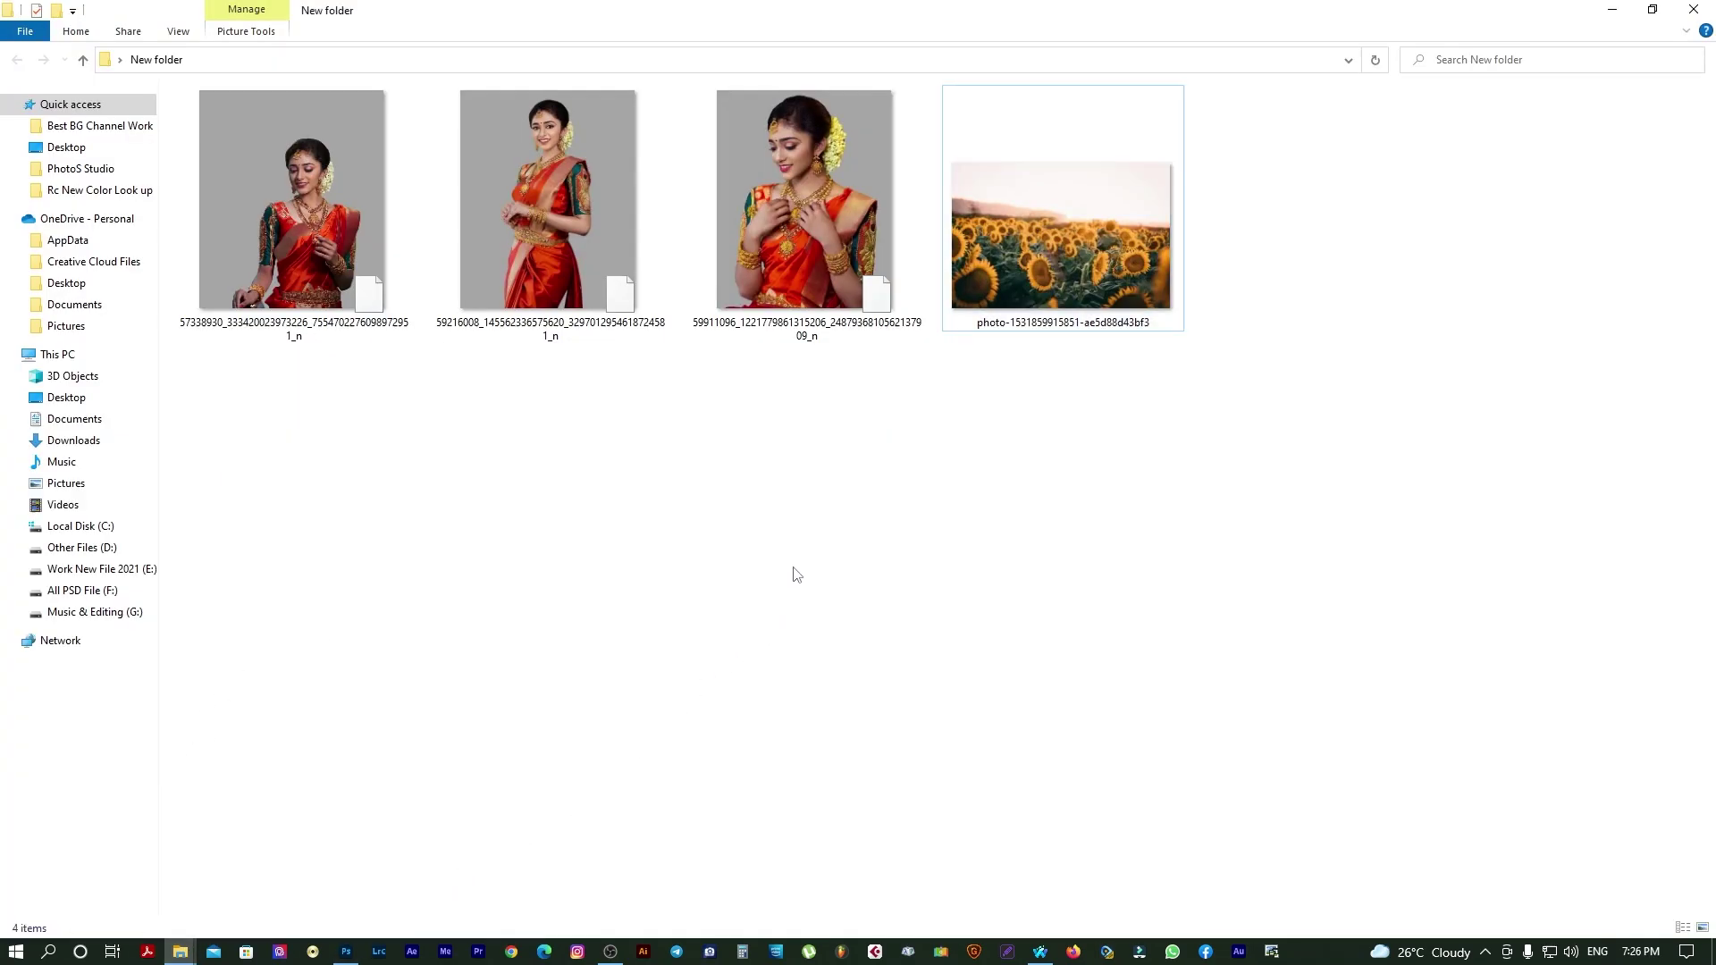
{"action": "right_click", "coordinate": [529, 207]}
{"action": "mouse_move", "coordinate": [574, 275]}
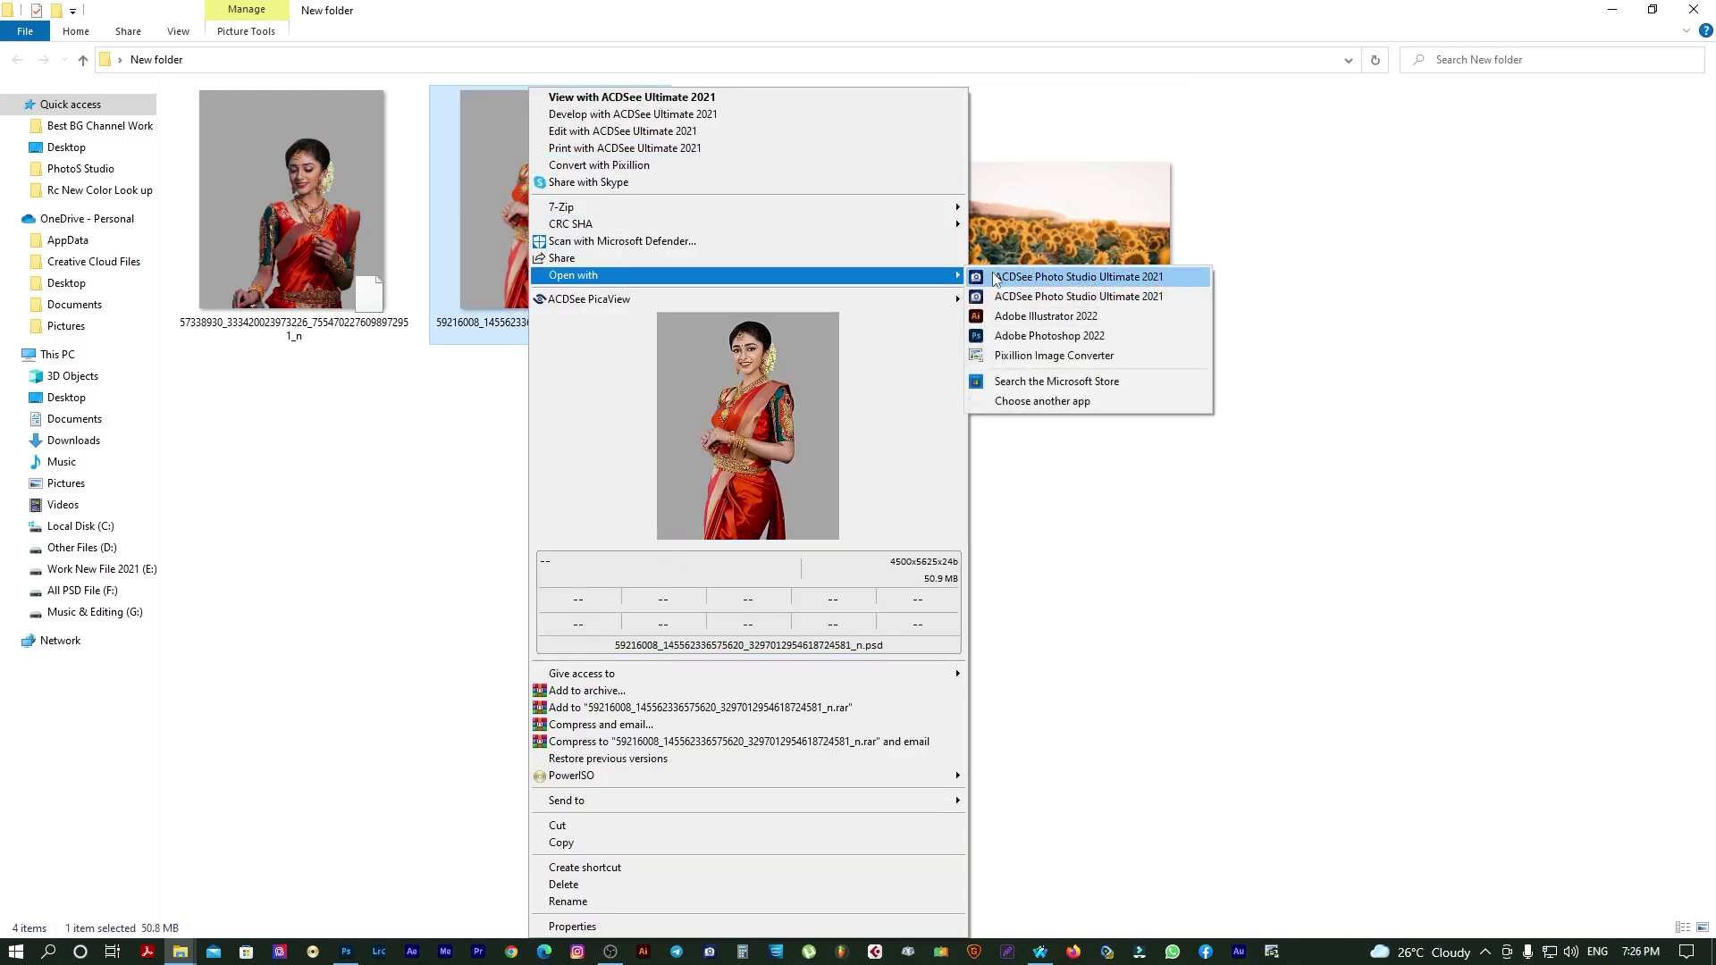
{"action": "left_click", "coordinate": [1046, 336]}
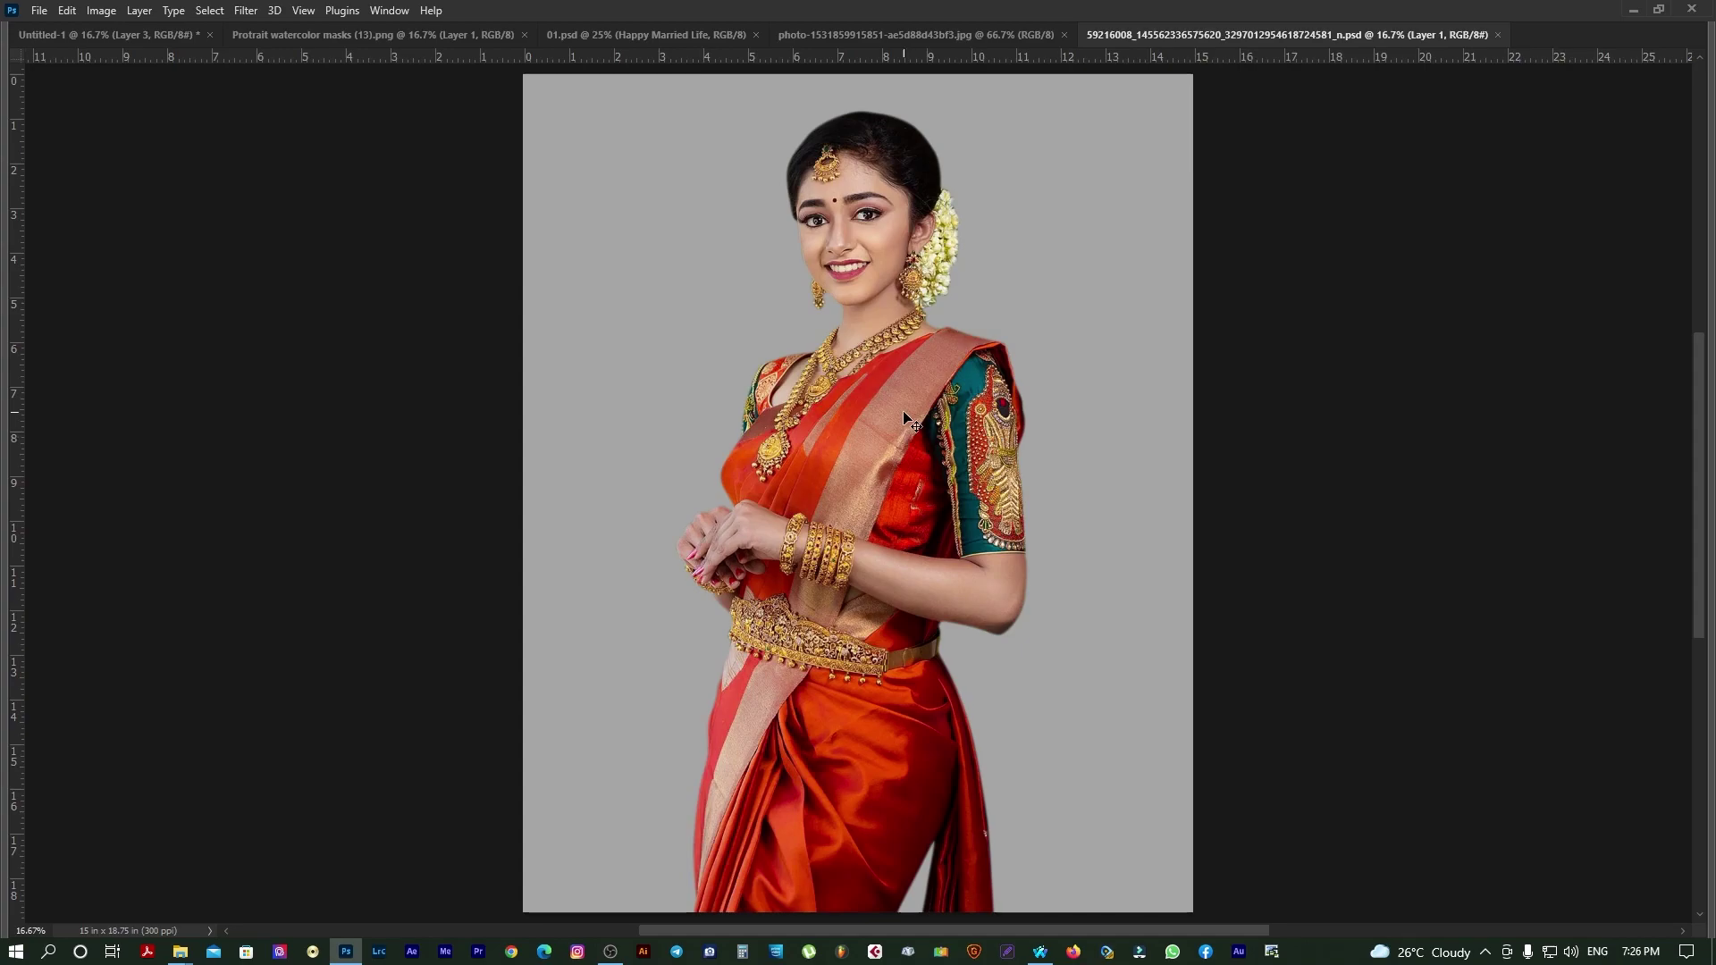
Step: Bring the cut-out bride into the spread, scale her down, and place her among the right-page sunflowers
{"action": "left_click_drag", "start_coordinate": [1037, 441], "coordinate": [961, 124]}
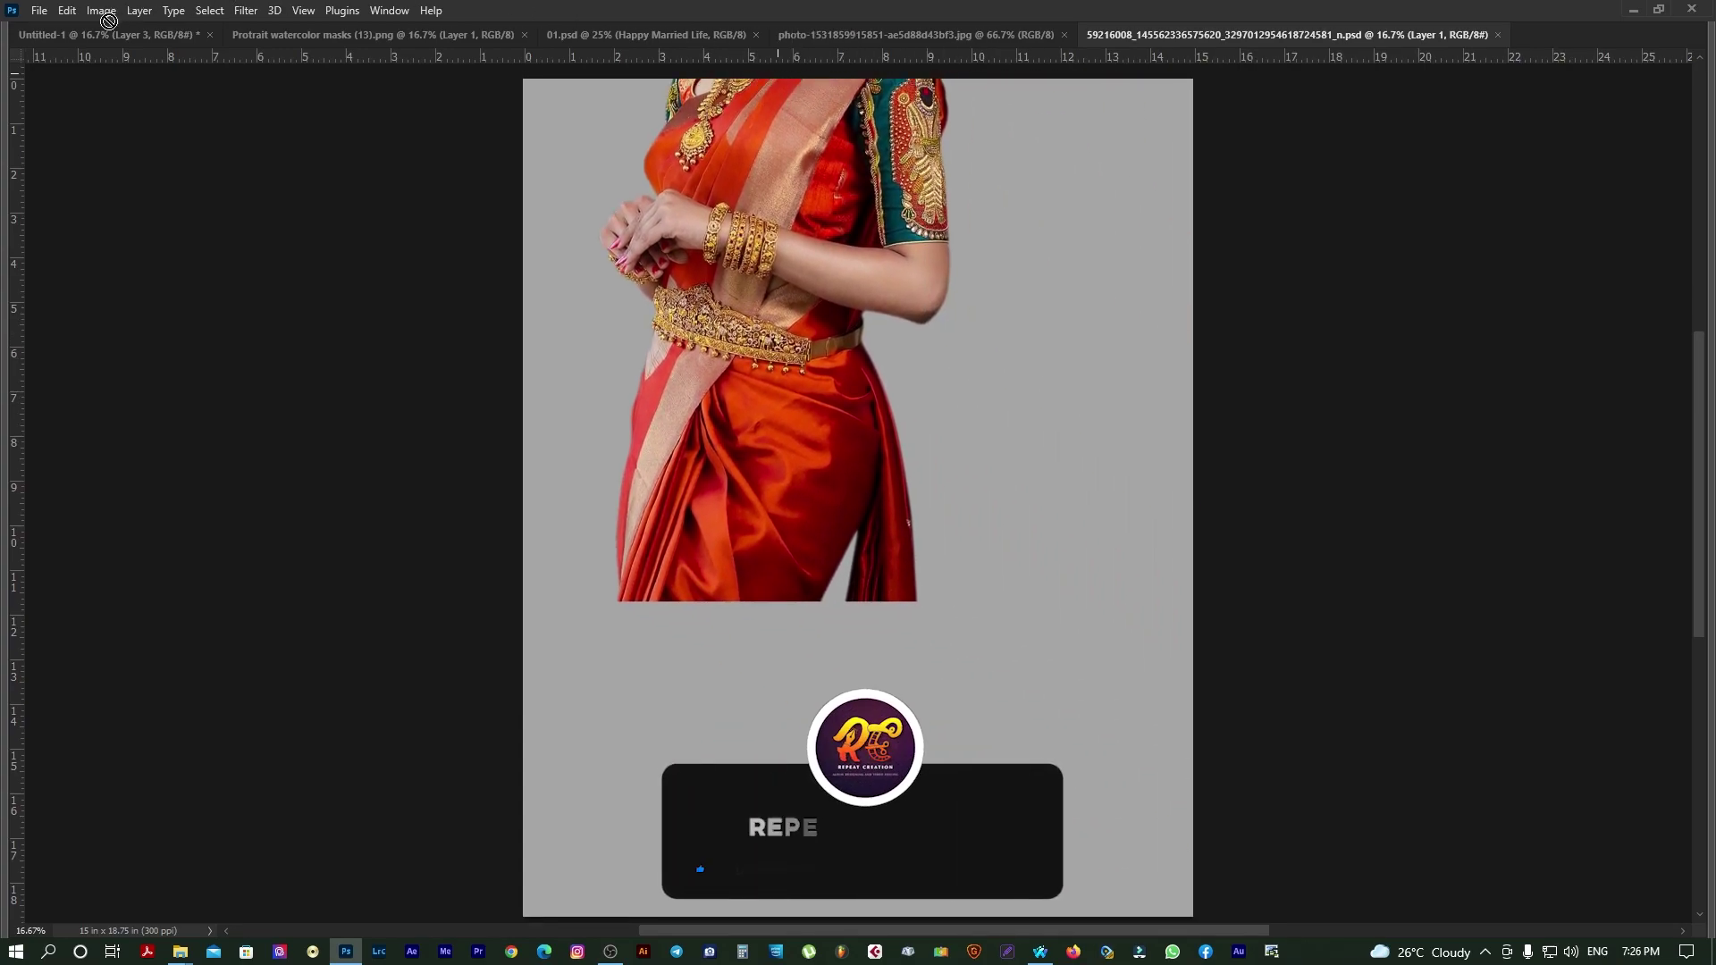
{"action": "left_click_drag", "start_coordinate": [403, 3], "coordinate": [1076, 623]}
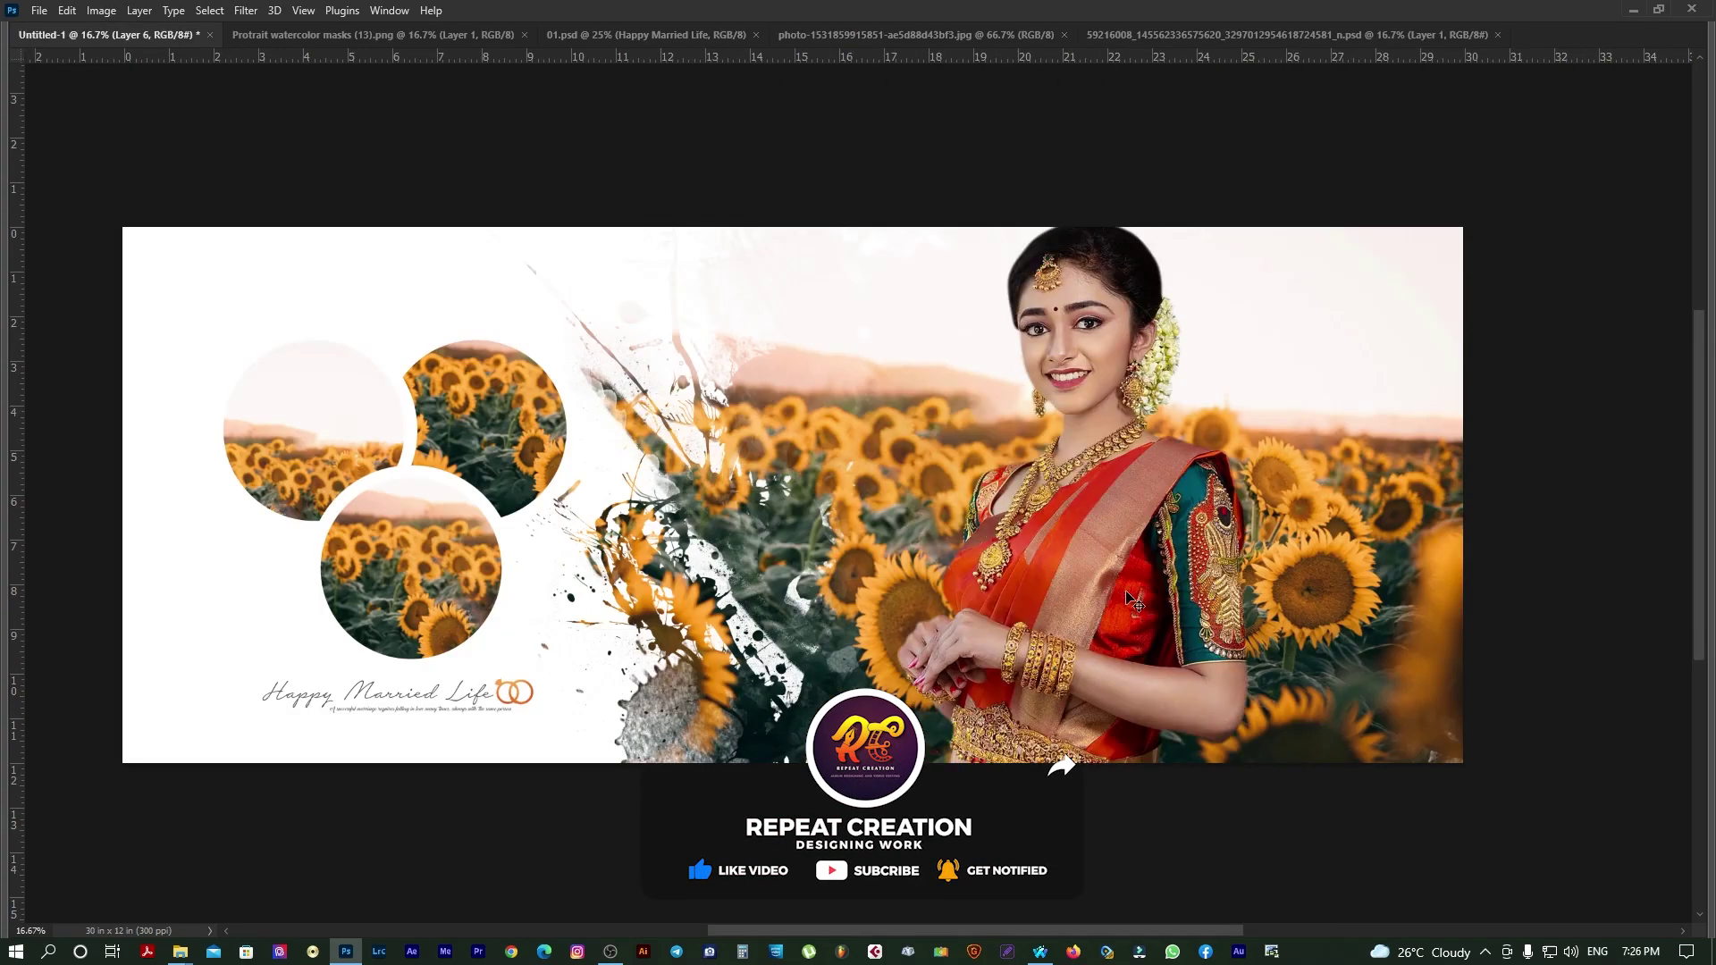
{"action": "key", "text": "ctrl+t"}
{"action": "left_click_drag", "start_coordinate": [1250, 220], "coordinate": [1188, 357]}
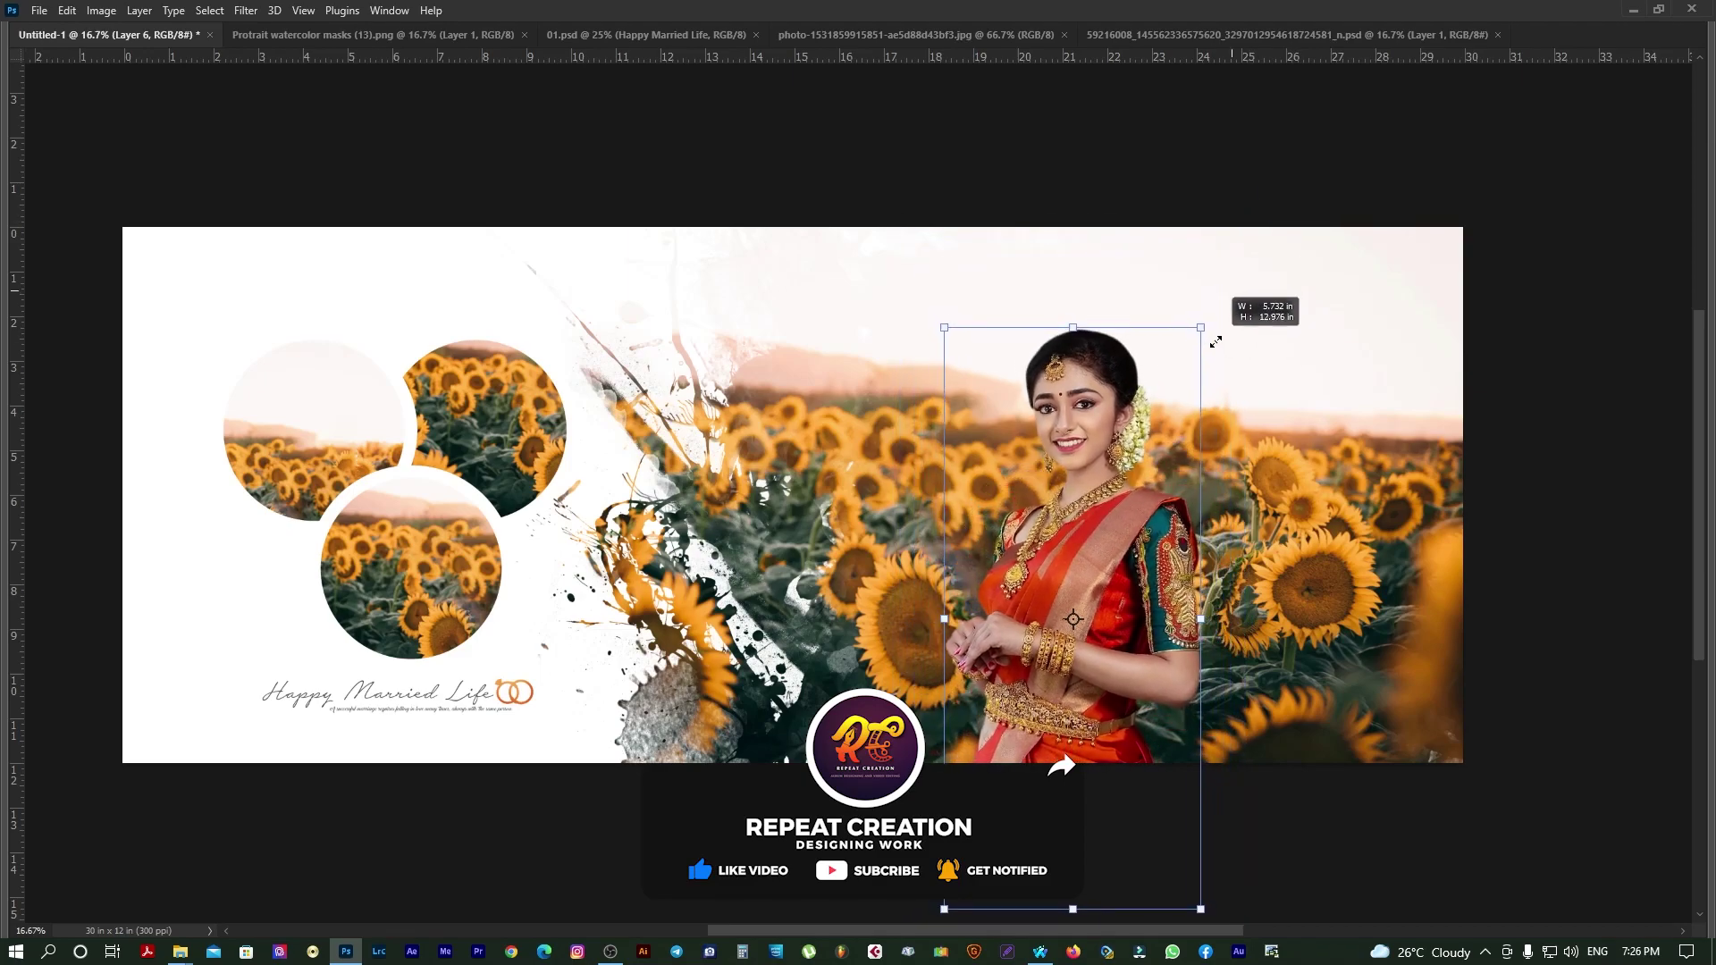
{"action": "left_click_drag", "start_coordinate": [1091, 561], "coordinate": [1104, 444]}
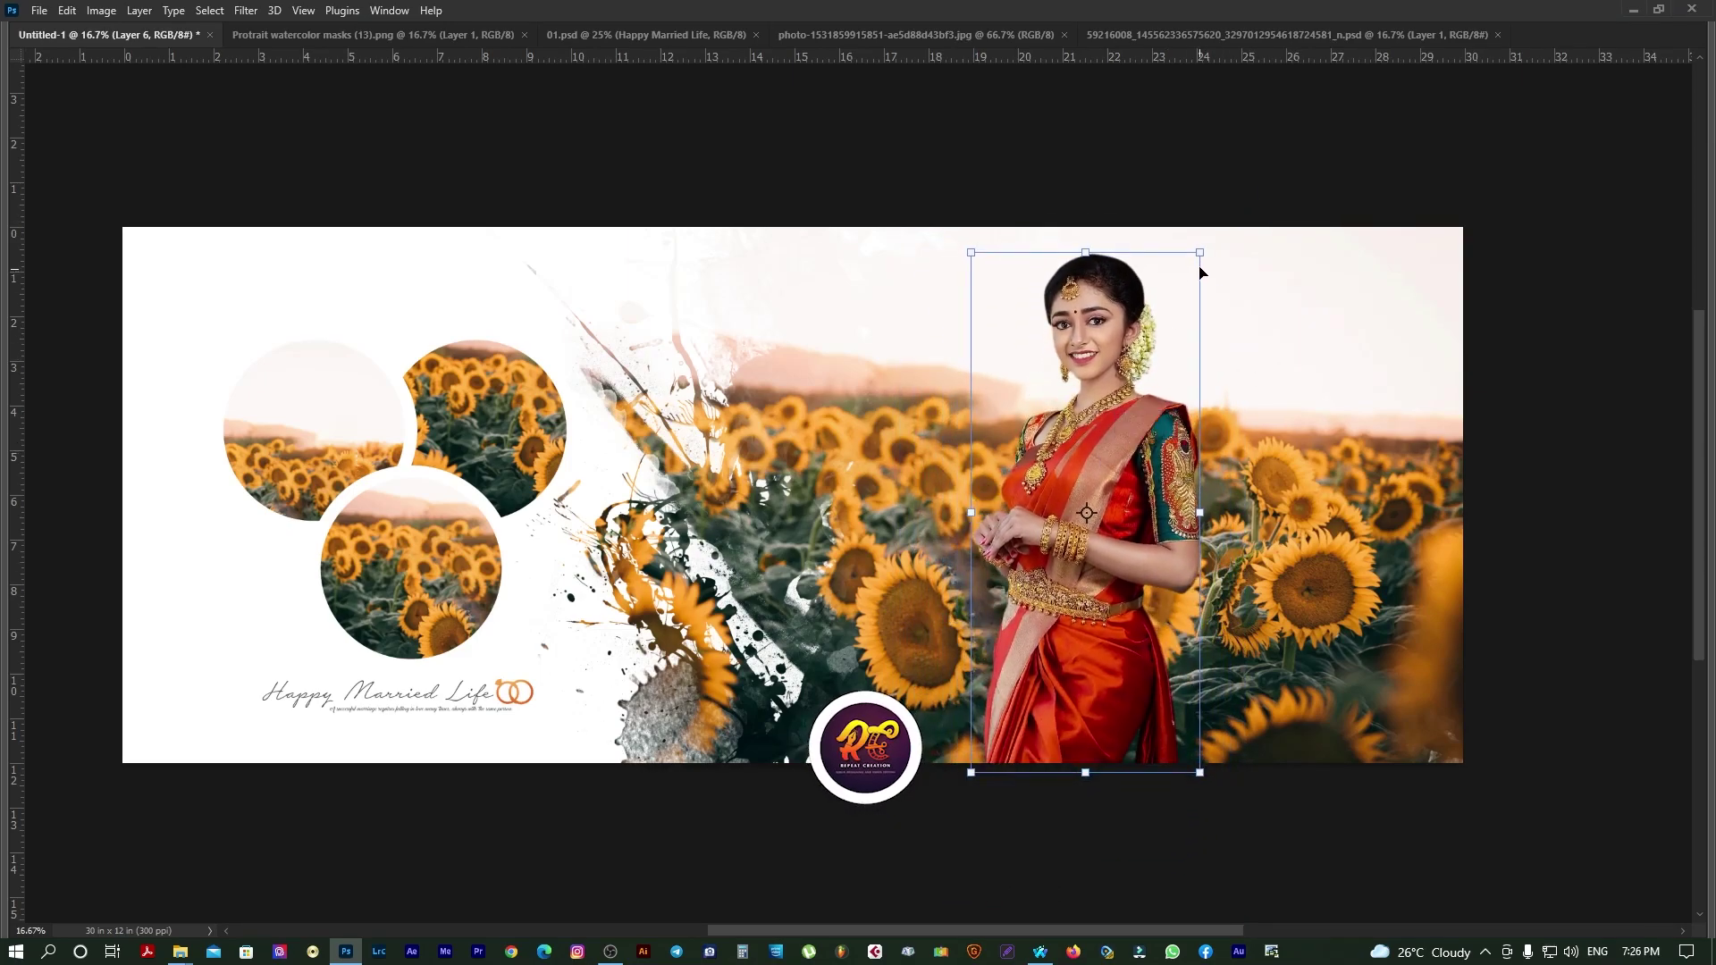
{"action": "left_click_drag", "start_coordinate": [1202, 242], "coordinate": [1199, 275]}
{"action": "left_click_drag", "start_coordinate": [1060, 431], "coordinate": [1035, 450]}
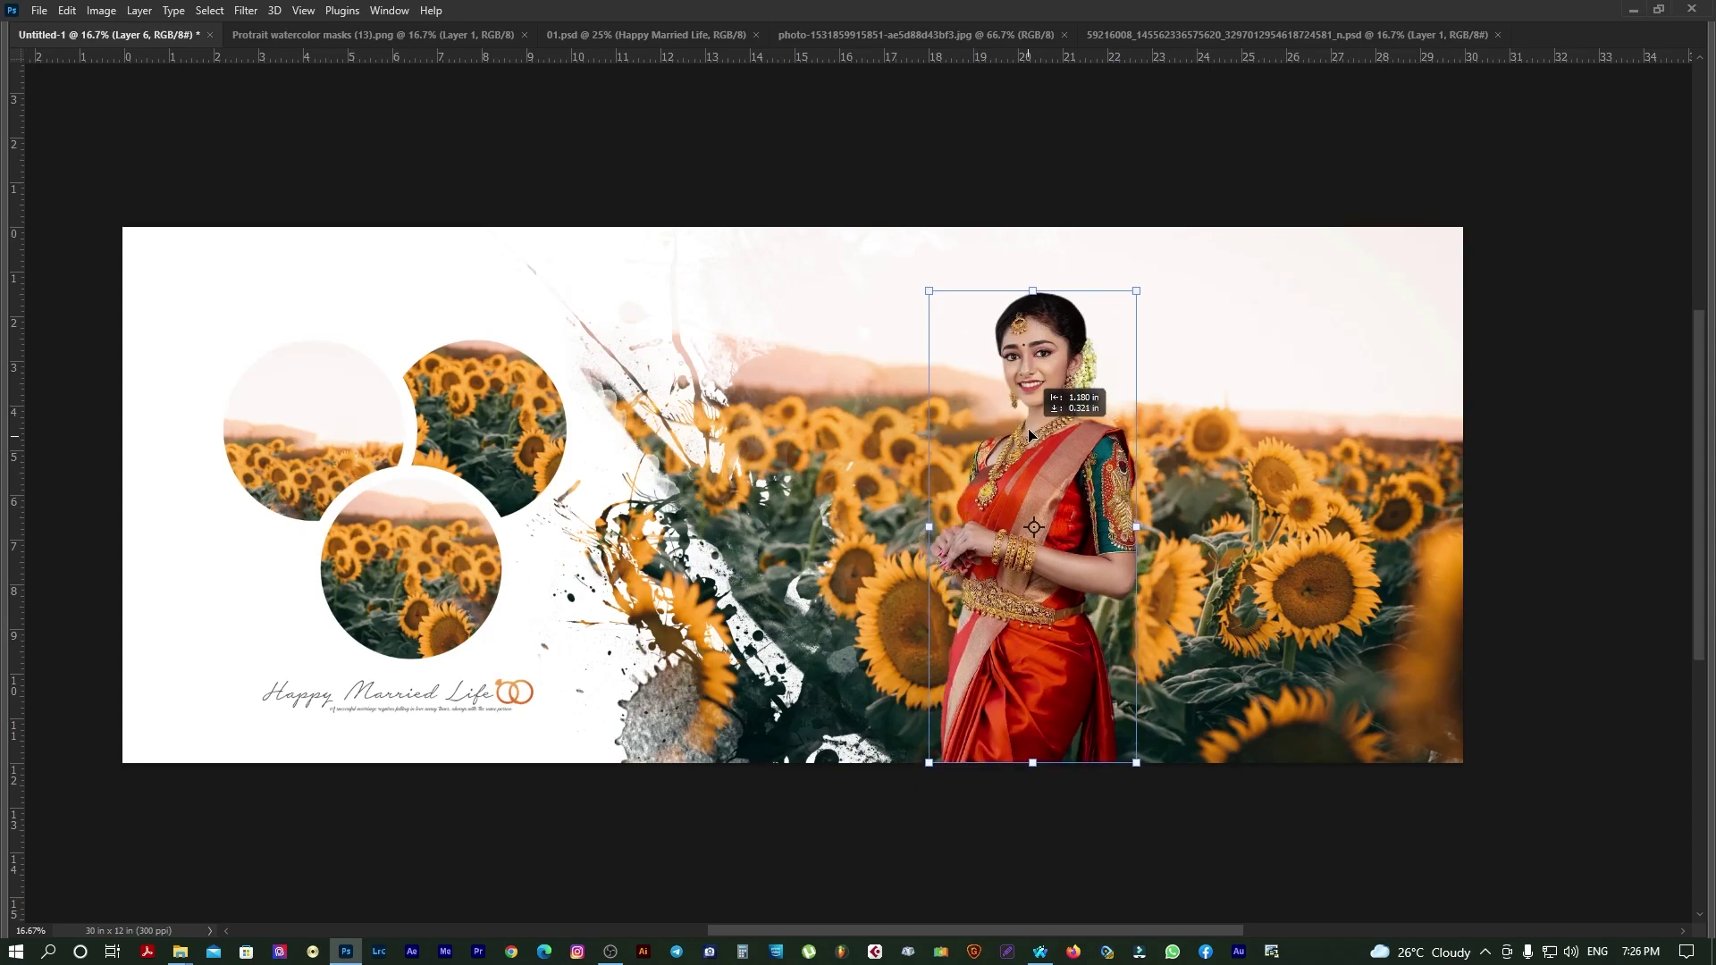
{"action": "key", "text": "Return"}
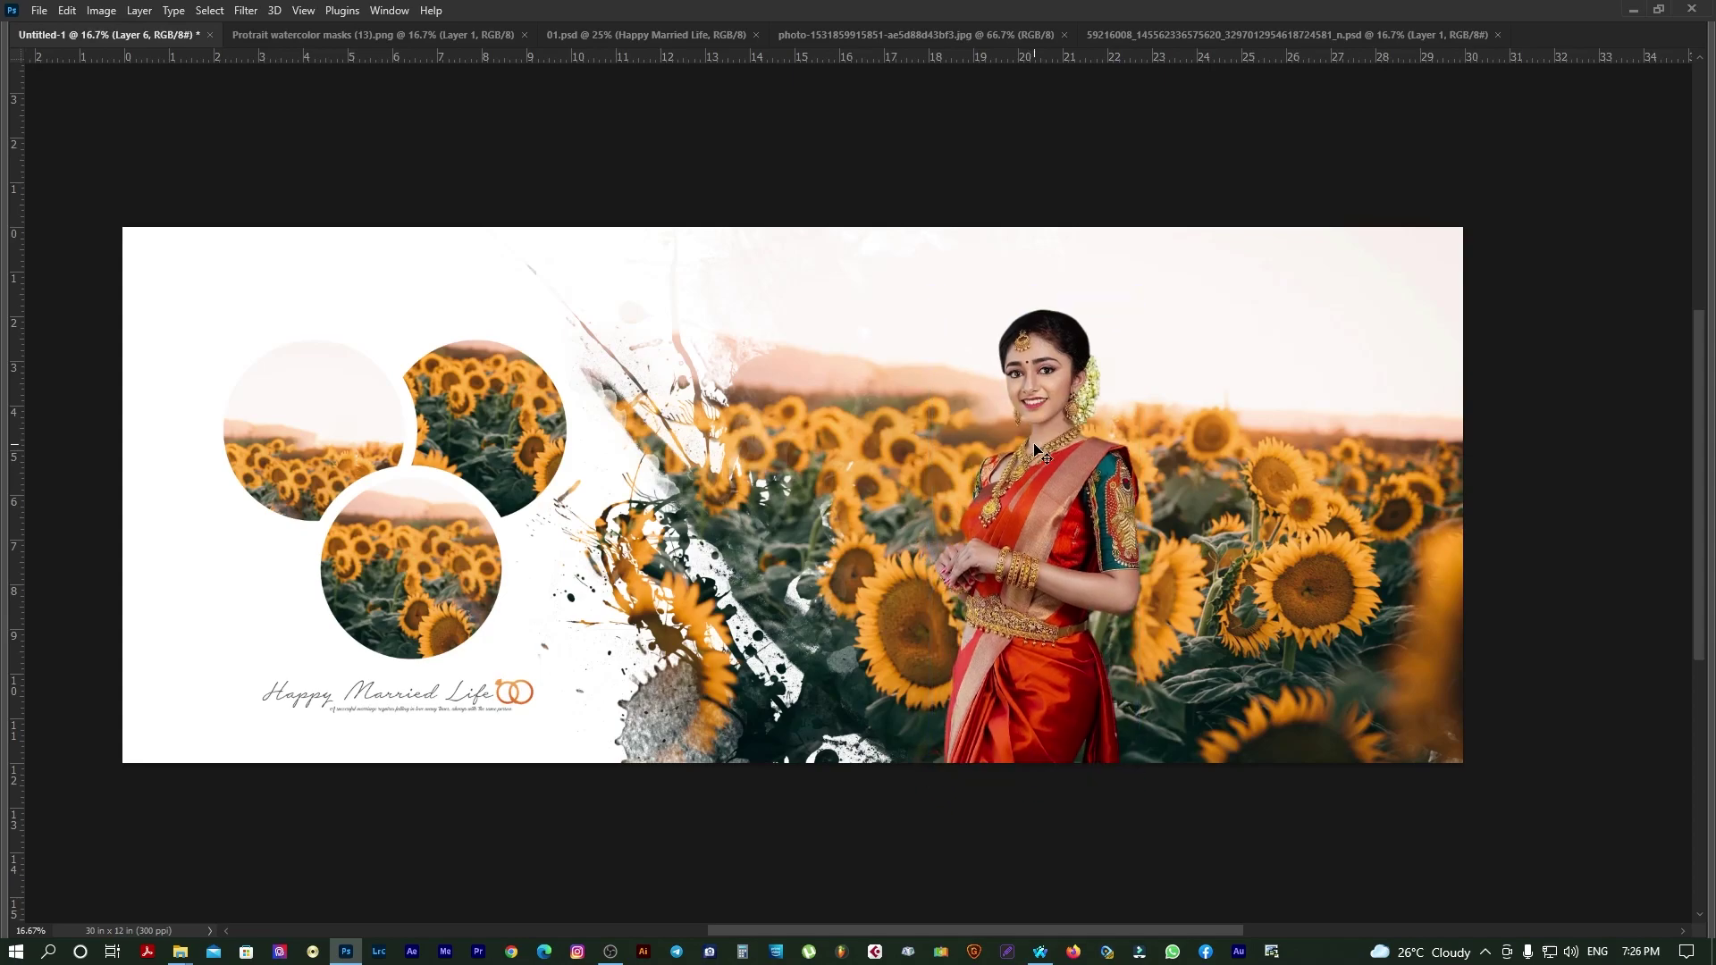
Step: Switch to full-screen mode and zoom in with the bride centred
{"action": "key", "text": "f"}
{"action": "key", "text": "f"}
{"action": "key", "text": "ctrl+plus"}
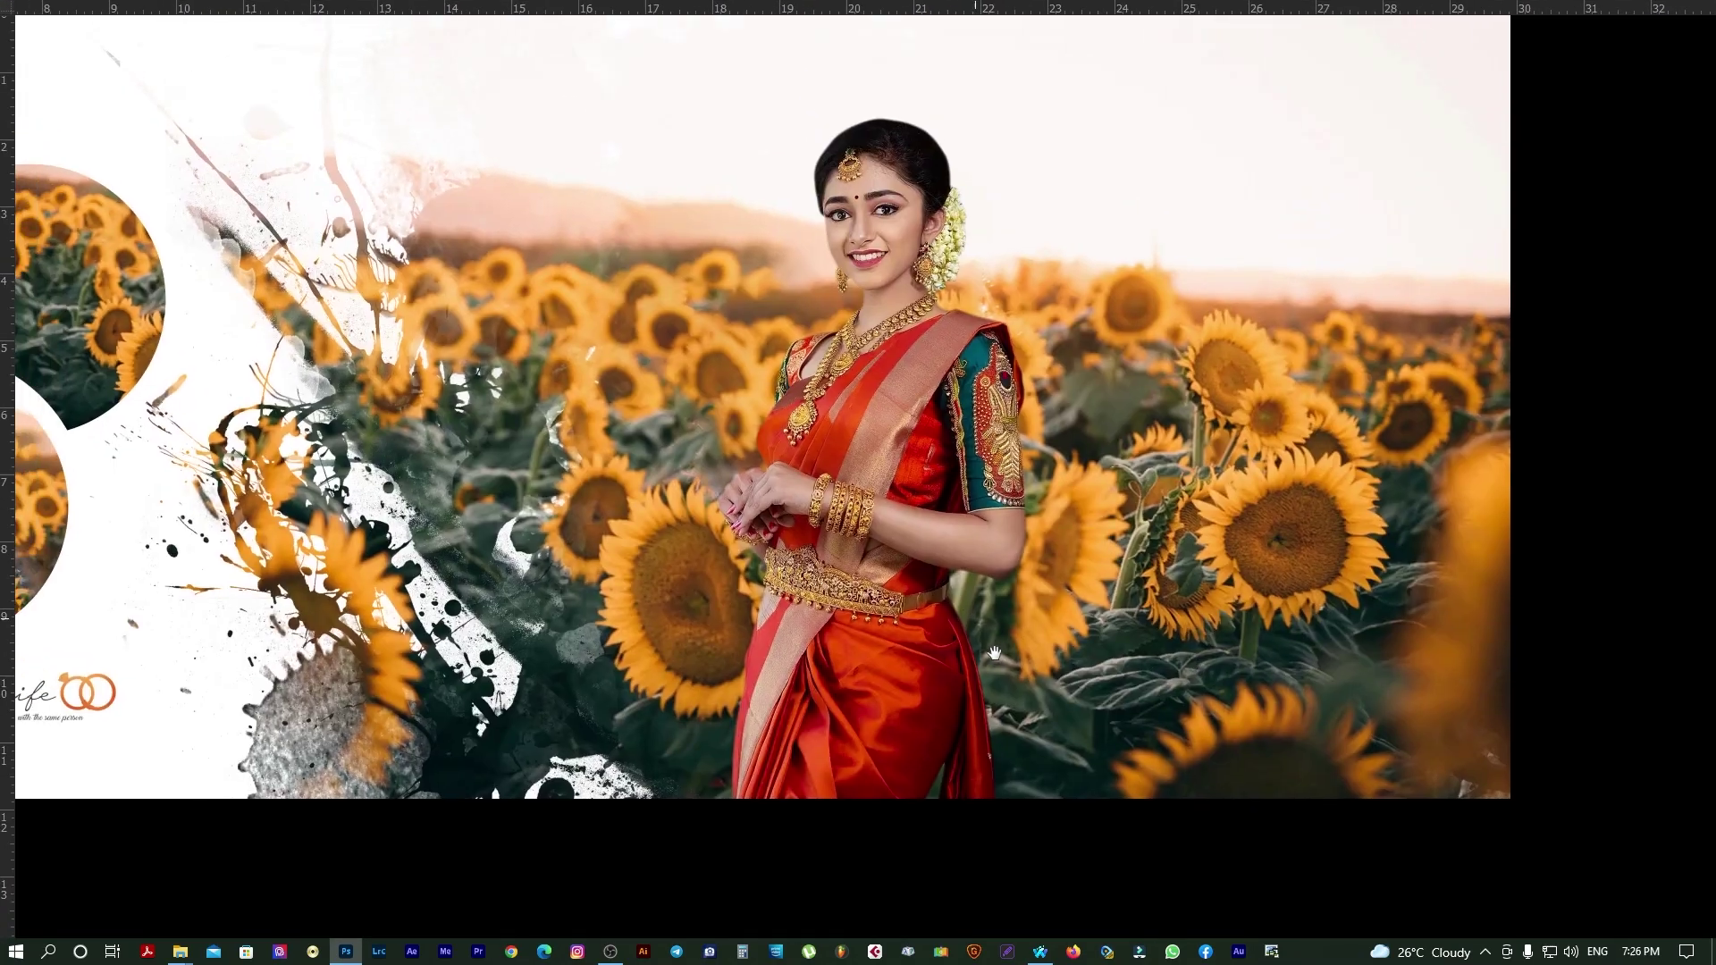
{"action": "mouse_move", "coordinate": [1068, 567]}
{"action": "left_mouse_down"}
{"action": "mouse_move", "coordinate": [990, 667]}
{"action": "mouse_move", "coordinate": [925, 624]}
{"action": "mouse_move", "coordinate": [893, 688]}
{"action": "mouse_move", "coordinate": [848, 673]}
{"action": "left_mouse_up"}
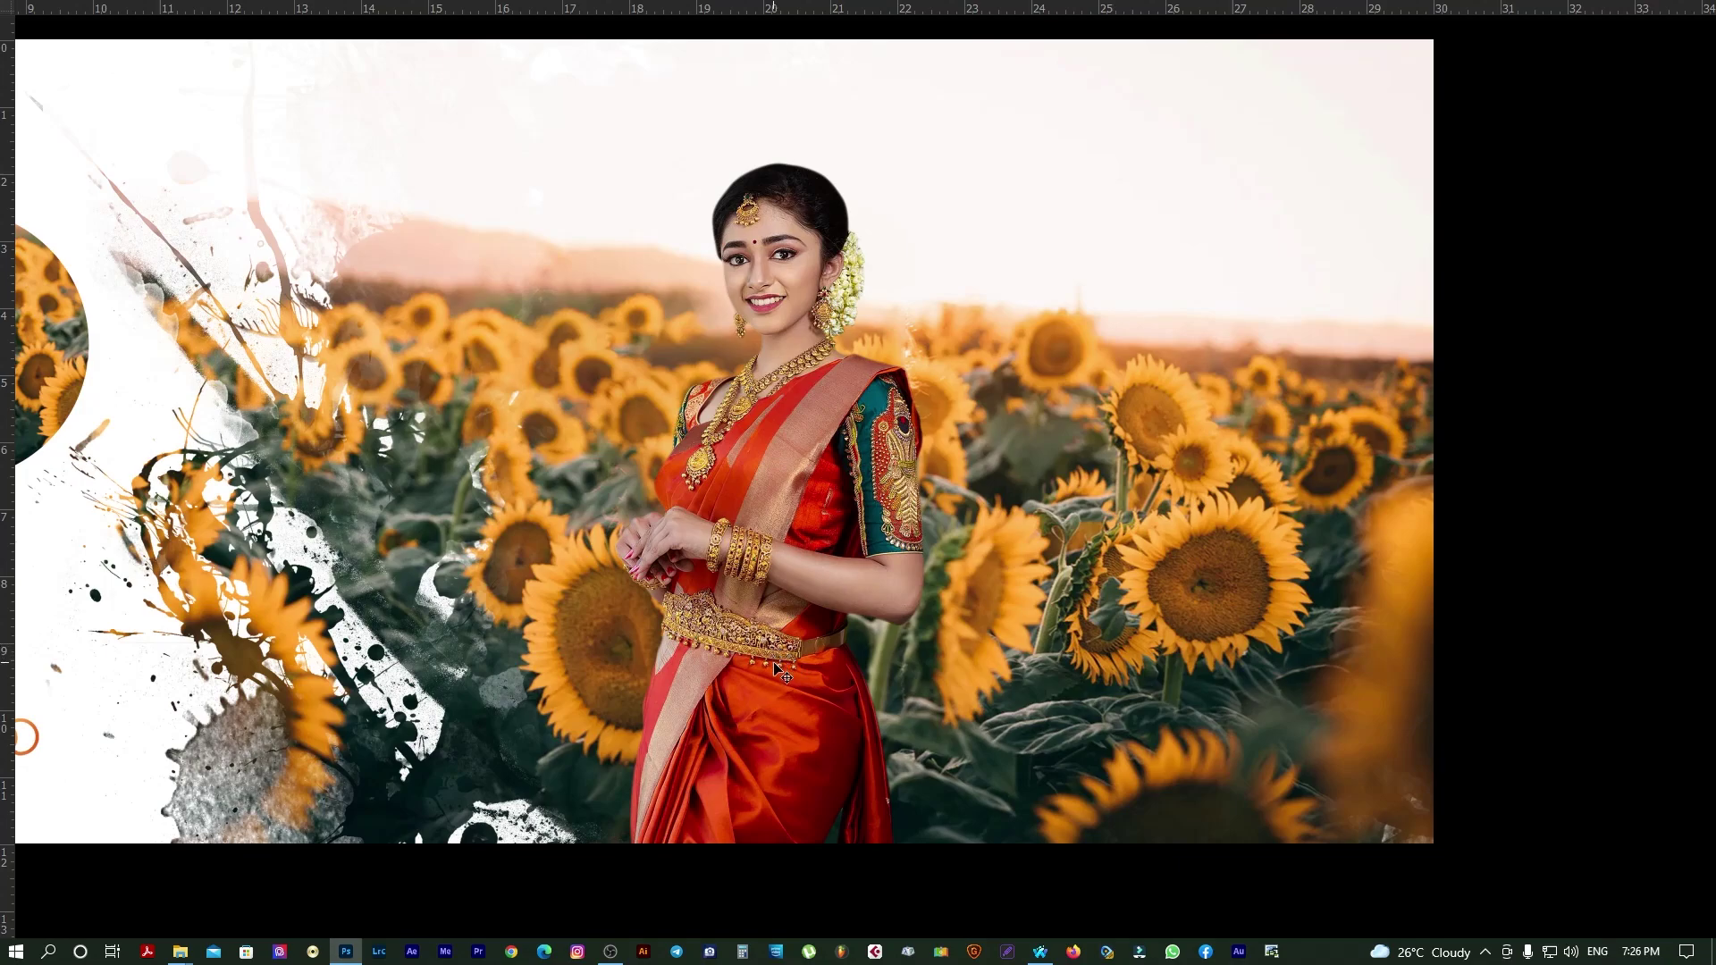
Step: Zoom in on the bride's waist, then fit the whole spread on screen and zoom again
{"action": "scroll", "coordinate": [782, 675], "scroll_direction": "up", "scroll_amount": 2}
{"action": "left_click_drag", "start_coordinate": [817, 538], "coordinate": [736, 608]}
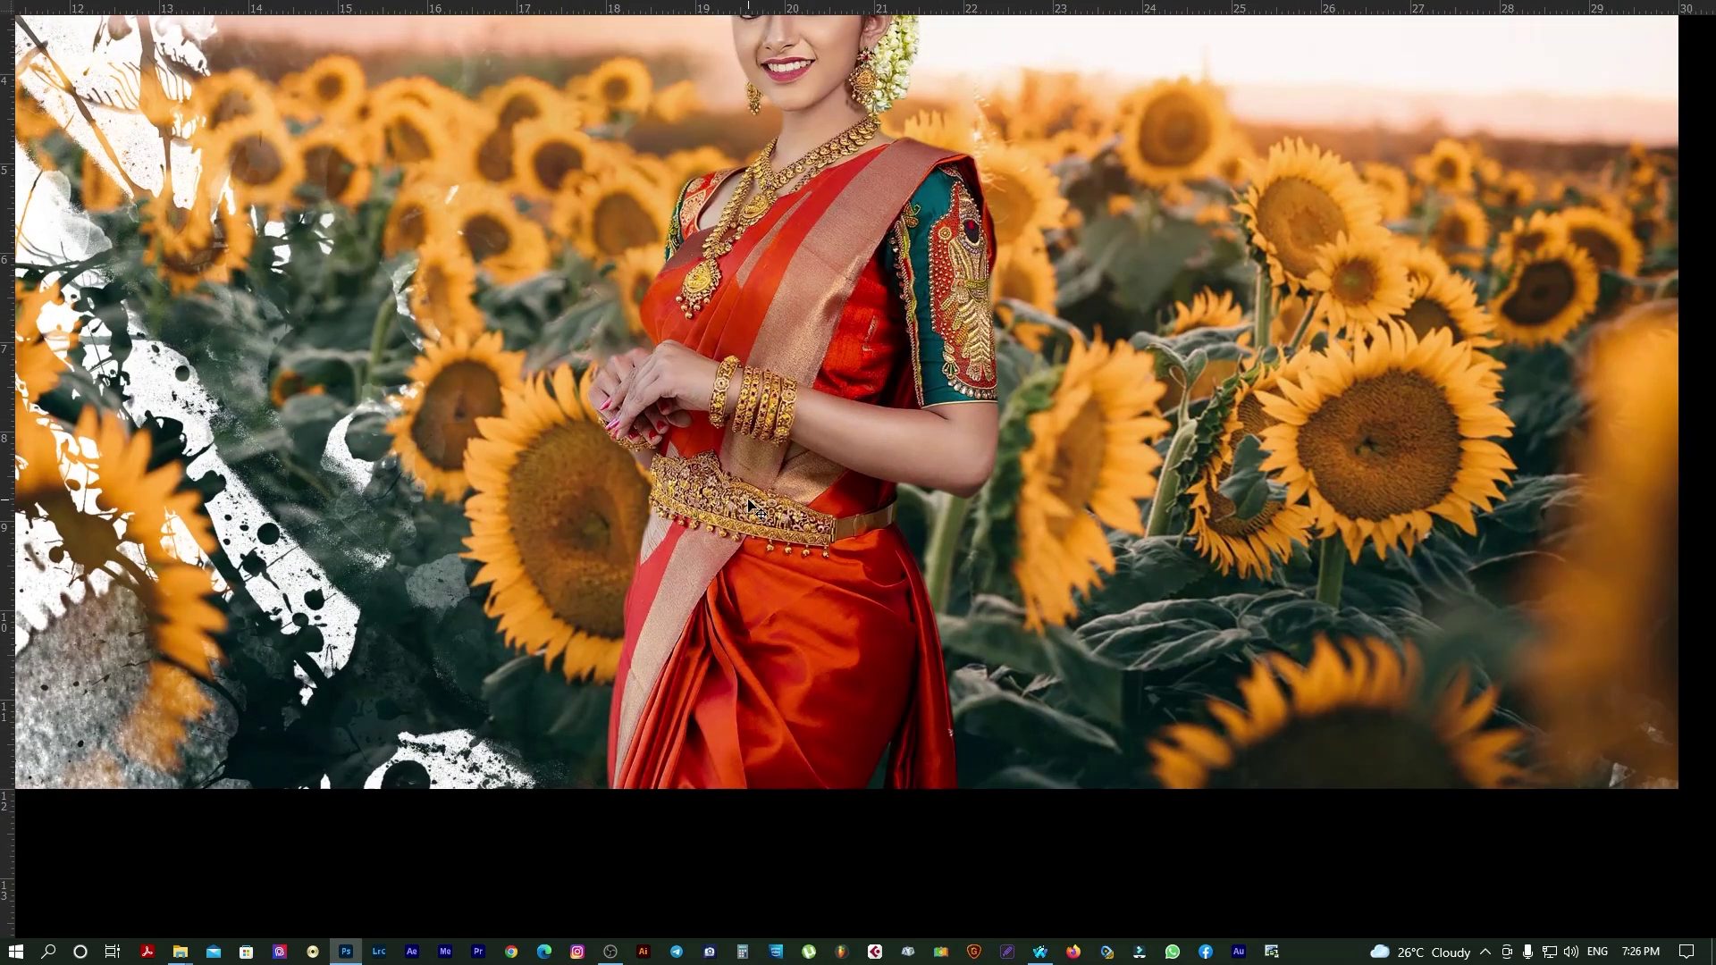
{"action": "mouse_move", "coordinate": [762, 514]}
{"action": "left_mouse_down"}
{"action": "mouse_move", "coordinate": [802, 585]}
{"action": "mouse_move", "coordinate": [784, 614]}
{"action": "mouse_move", "coordinate": [769, 605]}
{"action": "mouse_move", "coordinate": [785, 606]}
{"action": "left_mouse_up"}
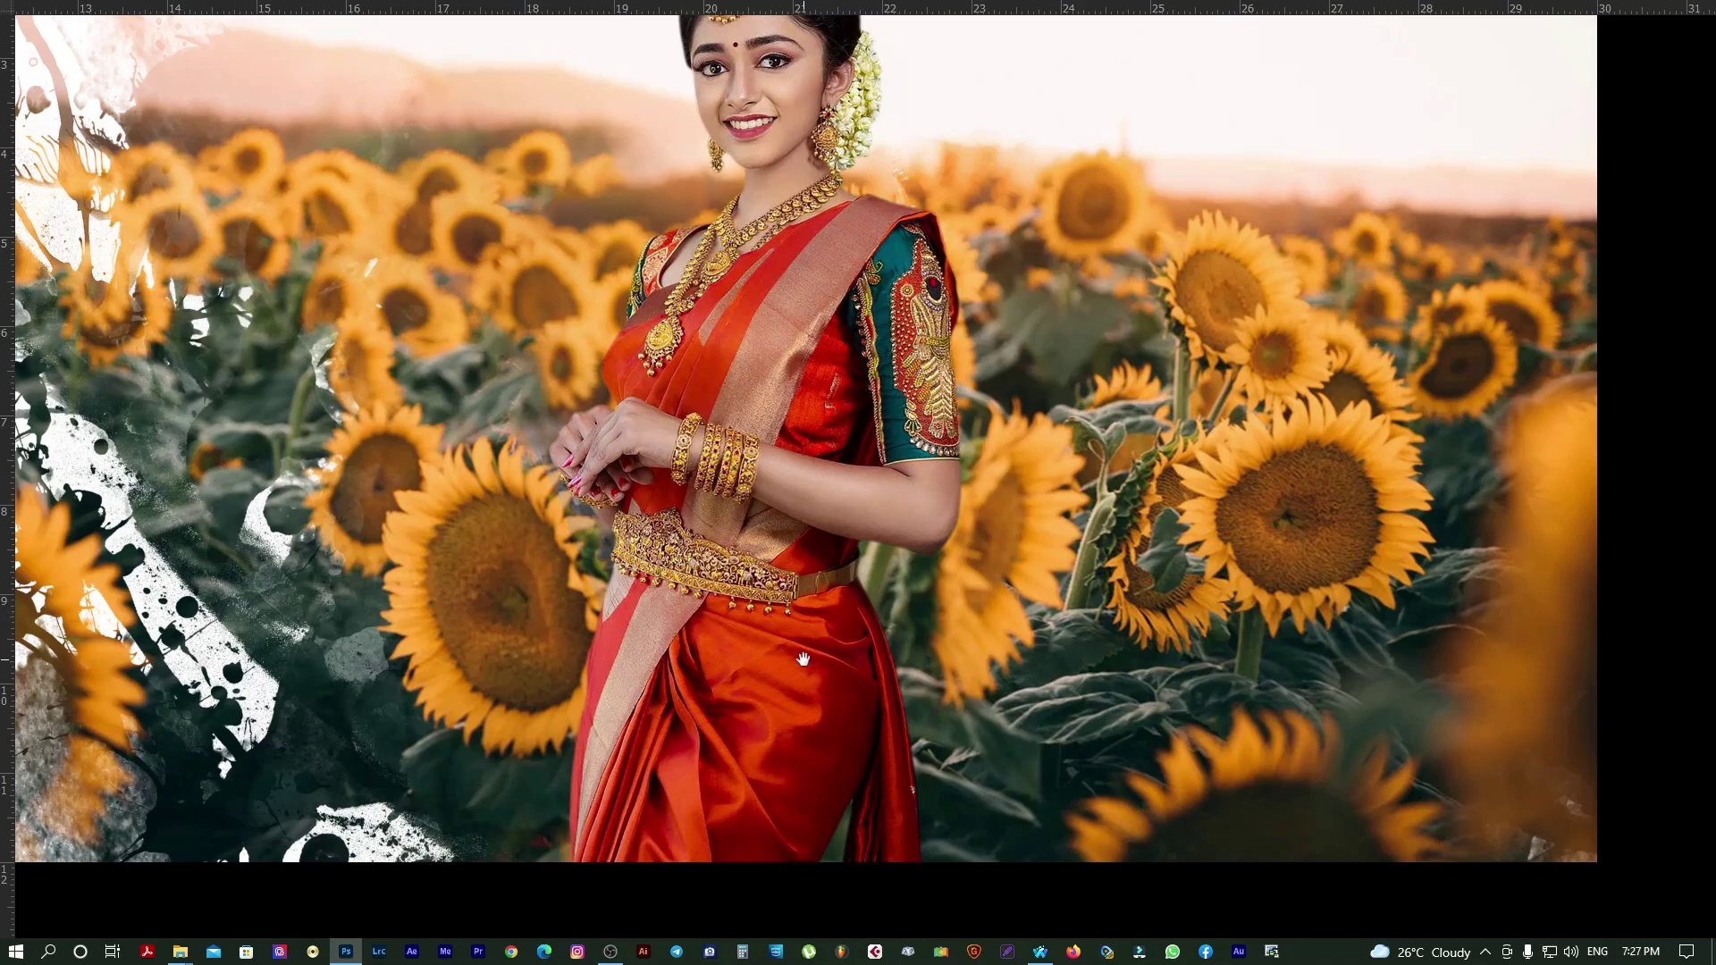
{"action": "left_click_drag", "start_coordinate": [802, 659], "coordinate": [801, 654]}
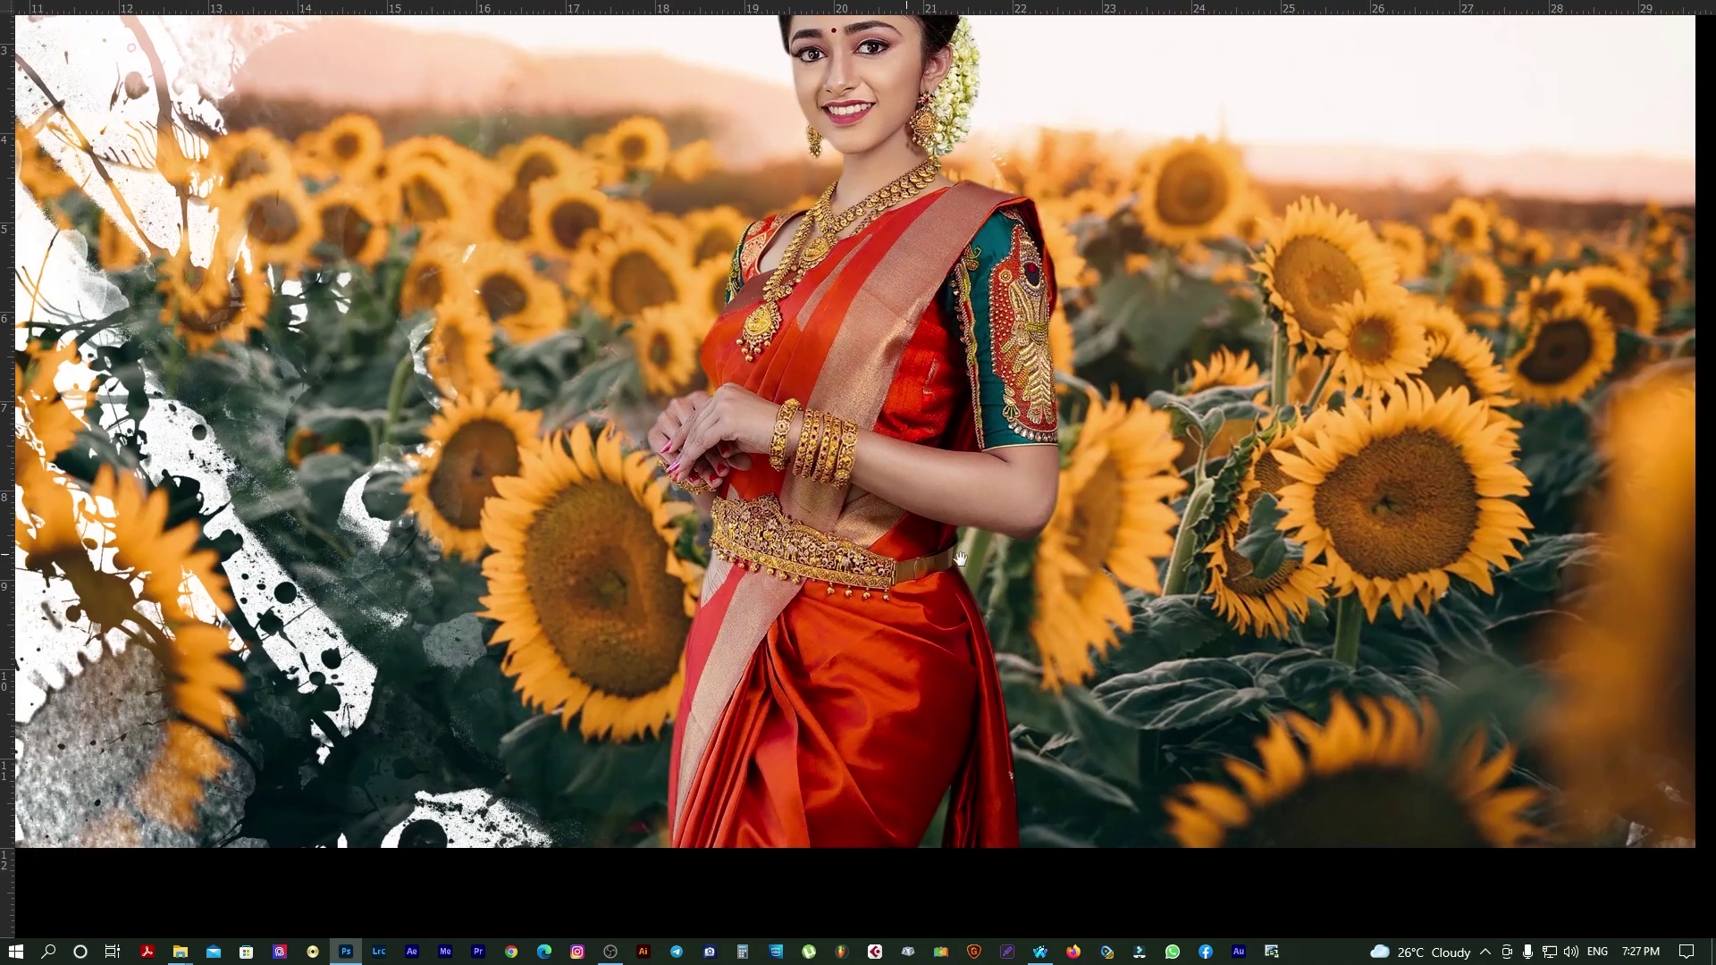
{"action": "key", "text": "ctrl+0"}
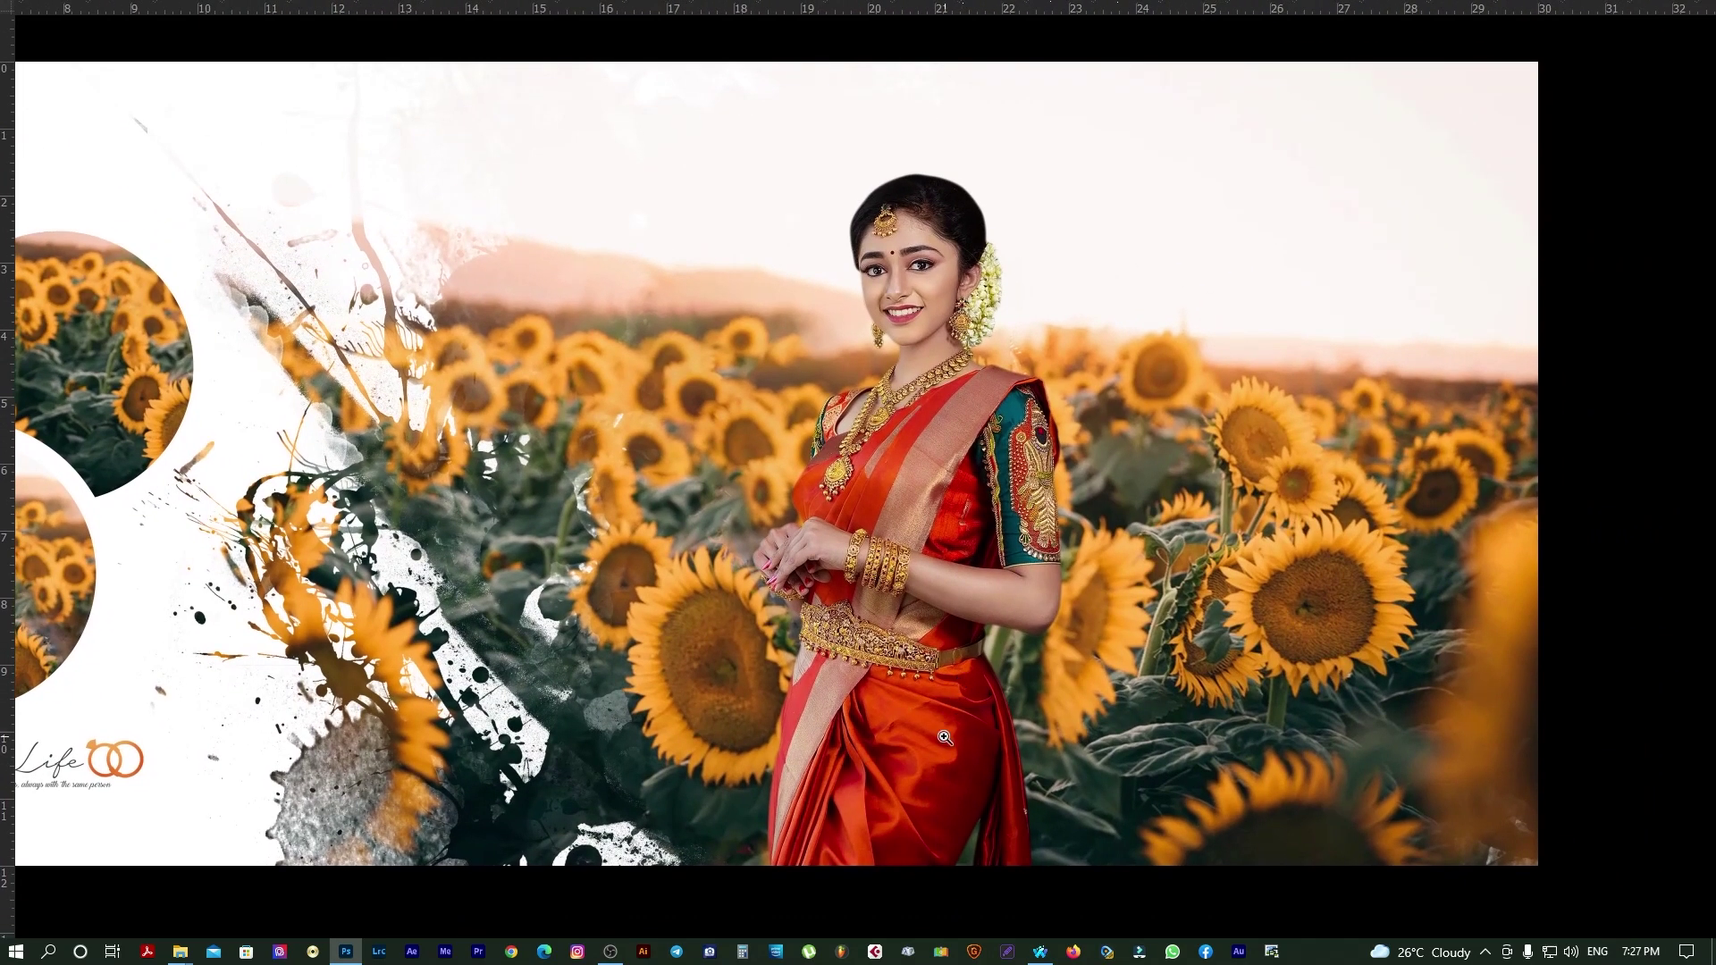
{"action": "scroll", "coordinate": [1050, 708], "scroll_direction": "up", "scroll_amount": 3}
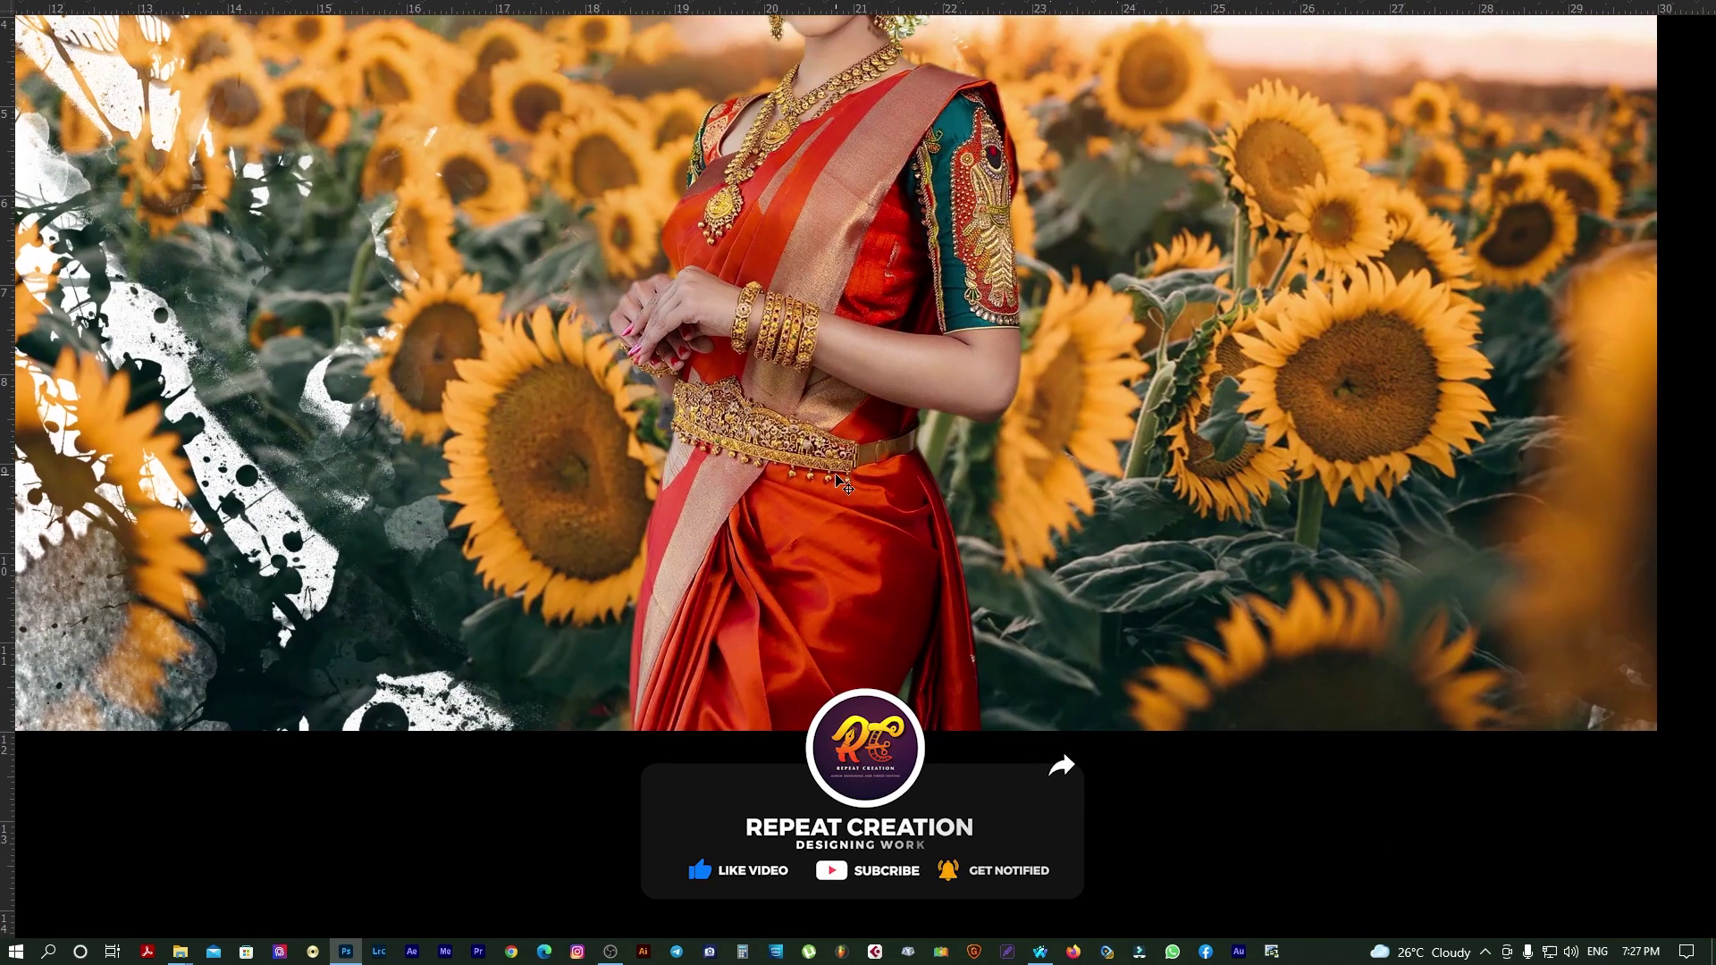
{"action": "scroll", "coordinate": [875, 545], "scroll_direction": "up", "scroll_amount": 1}
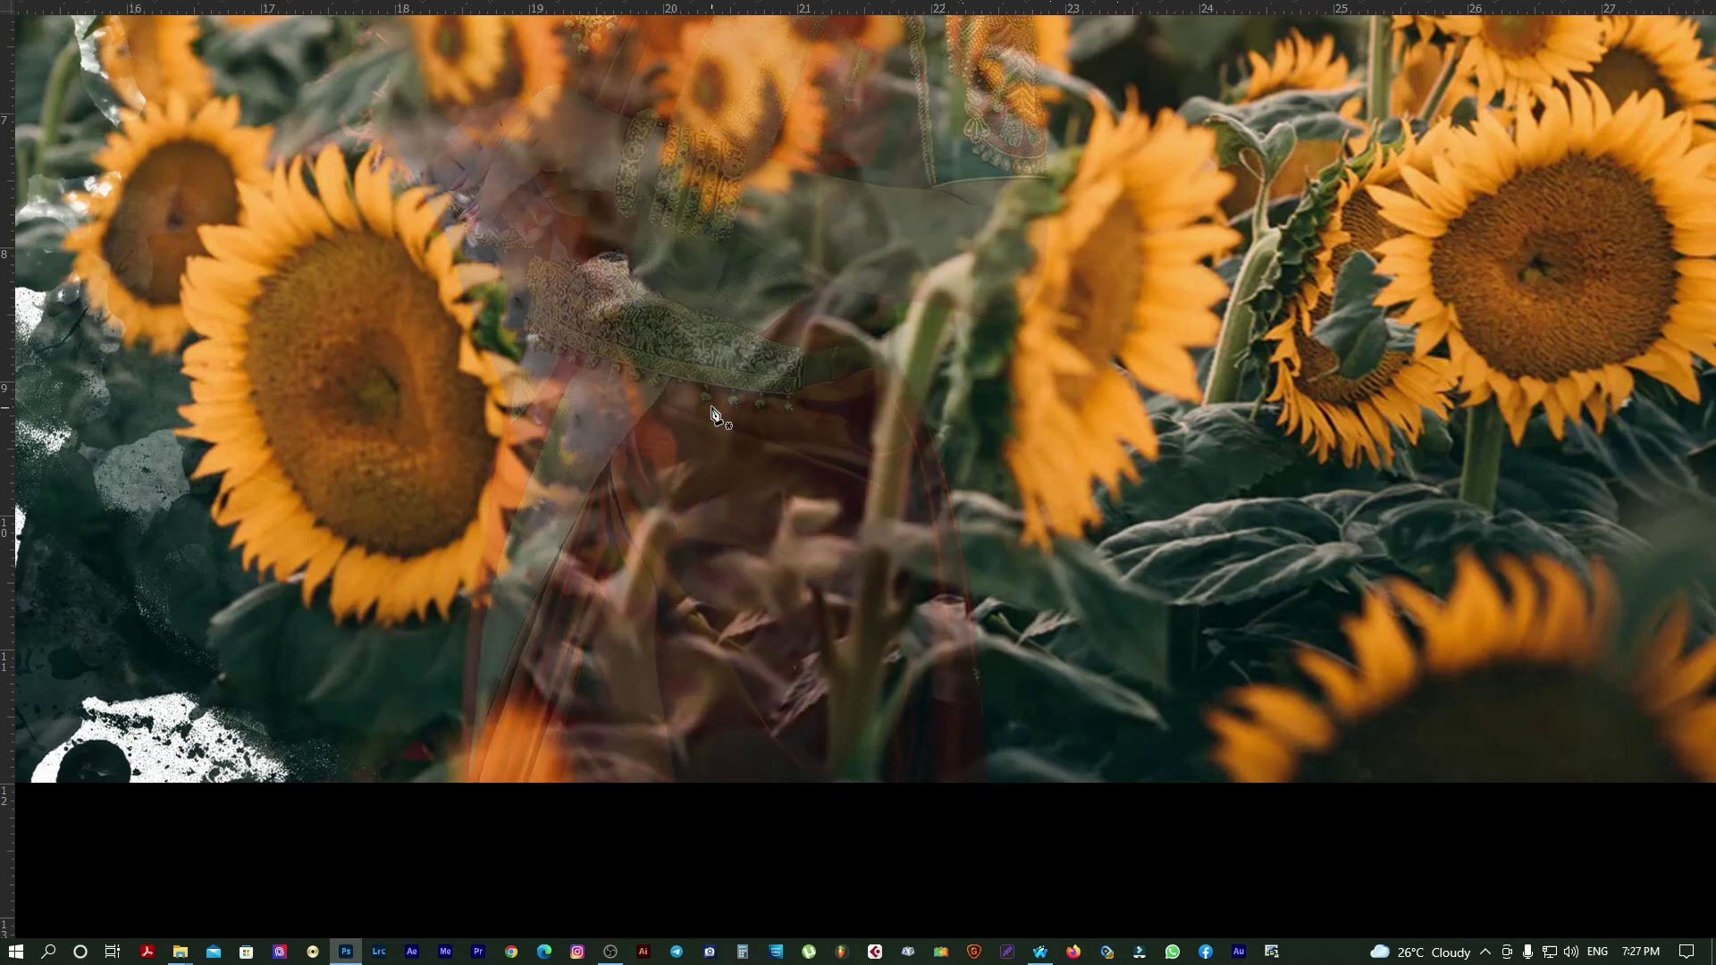
Step: Pen-trace the sunflower stem's edge and around the lower leaves
{"action": "scroll", "coordinate": [948, 286], "scroll_direction": "right", "scroll_amount": 1}
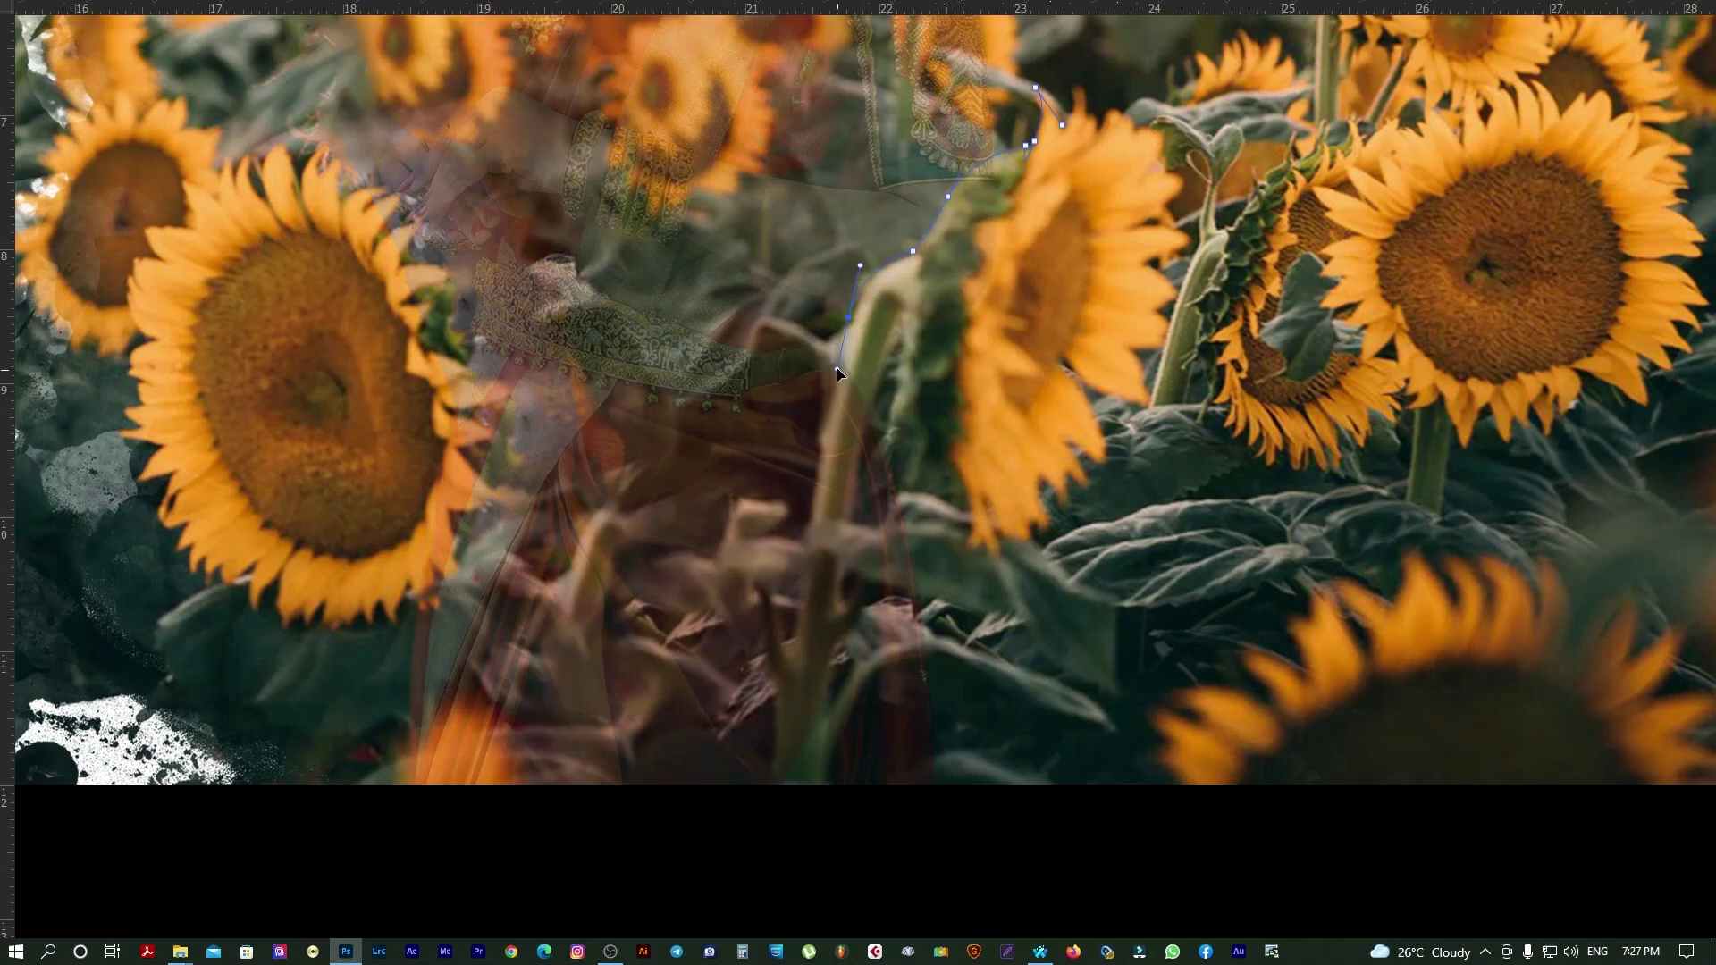
{"action": "mouse_move", "coordinate": [808, 526]}
{"action": "left_mouse_down"}
{"action": "mouse_move", "coordinate": [807, 542]}
{"action": "mouse_move", "coordinate": [815, 440]}
{"action": "left_mouse_up"}
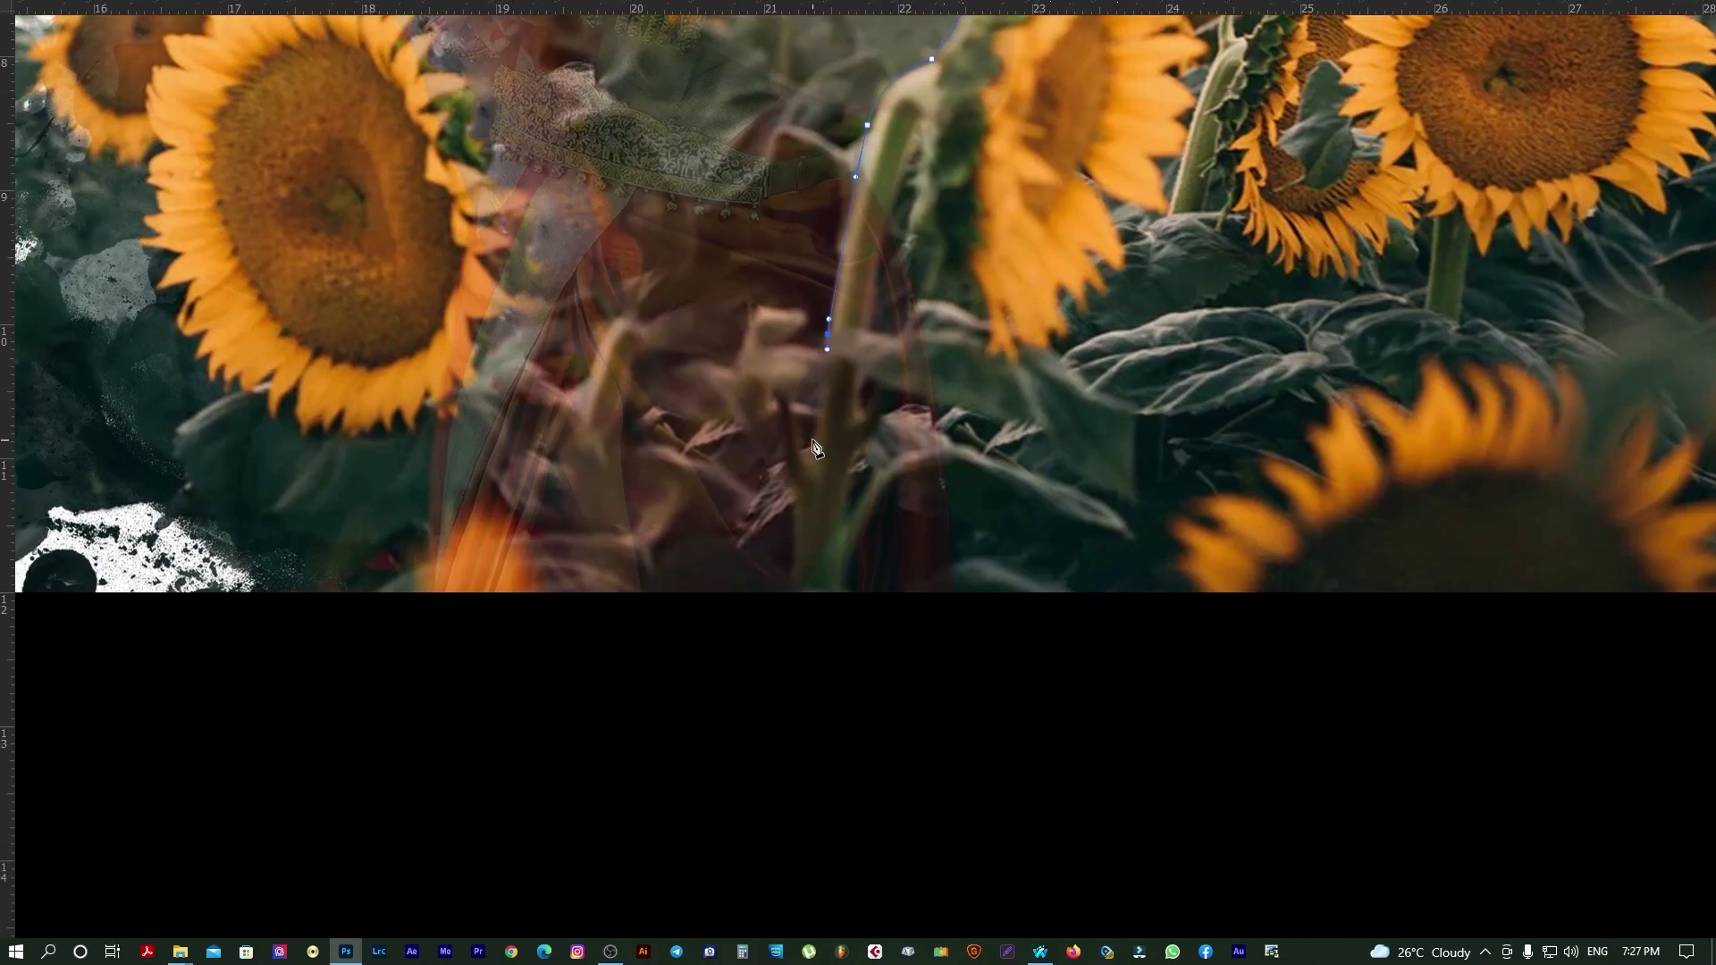
{"action": "left_click", "coordinate": [779, 396]}
{"action": "left_click", "coordinate": [788, 481]}
{"action": "left_click_drag", "start_coordinate": [797, 539], "coordinate": [796, 559]}
{"action": "left_click_drag", "start_coordinate": [835, 619], "coordinate": [840, 620]}
{"action": "left_click_drag", "start_coordinate": [844, 555], "coordinate": [845, 562]}
{"action": "left_click_drag", "start_coordinate": [913, 468], "coordinate": [953, 461]}
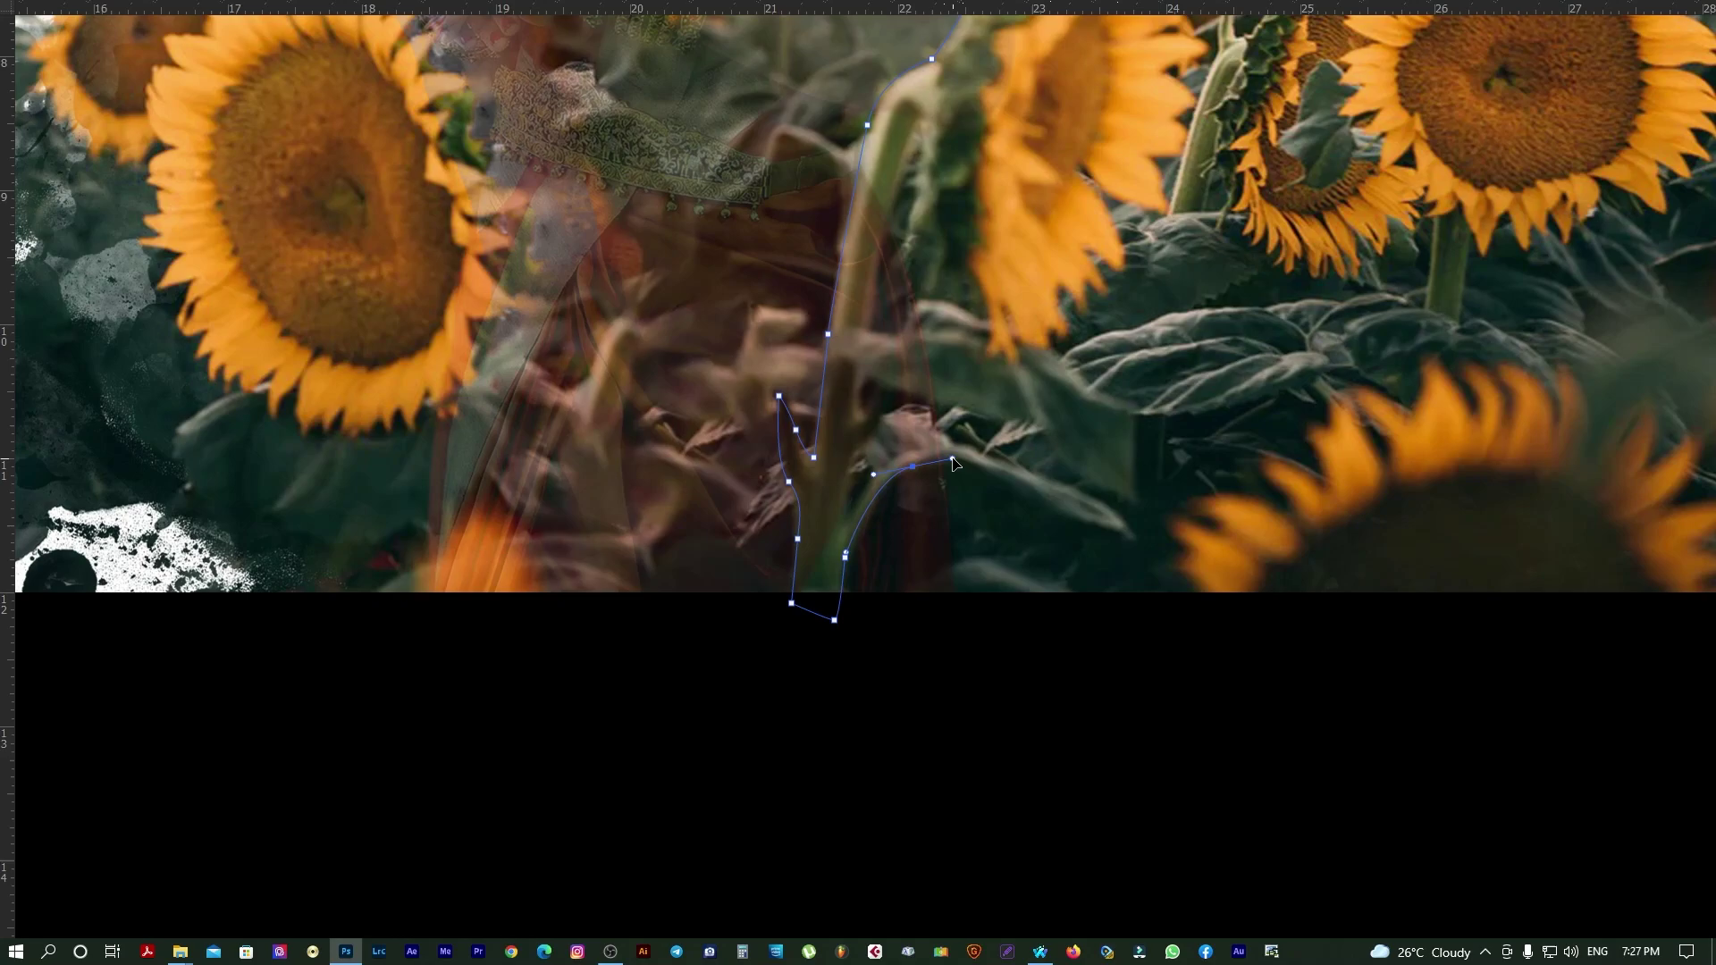
{"action": "left_click", "coordinate": [1006, 485]}
{"action": "left_click_drag", "start_coordinate": [965, 460], "coordinate": [980, 453]}
Step: Finish the outline up the sunflower's right edge and make it a 0-pixel-feather selection
{"action": "scroll", "coordinate": [844, 491], "scroll_direction": "up", "scroll_amount": 3}
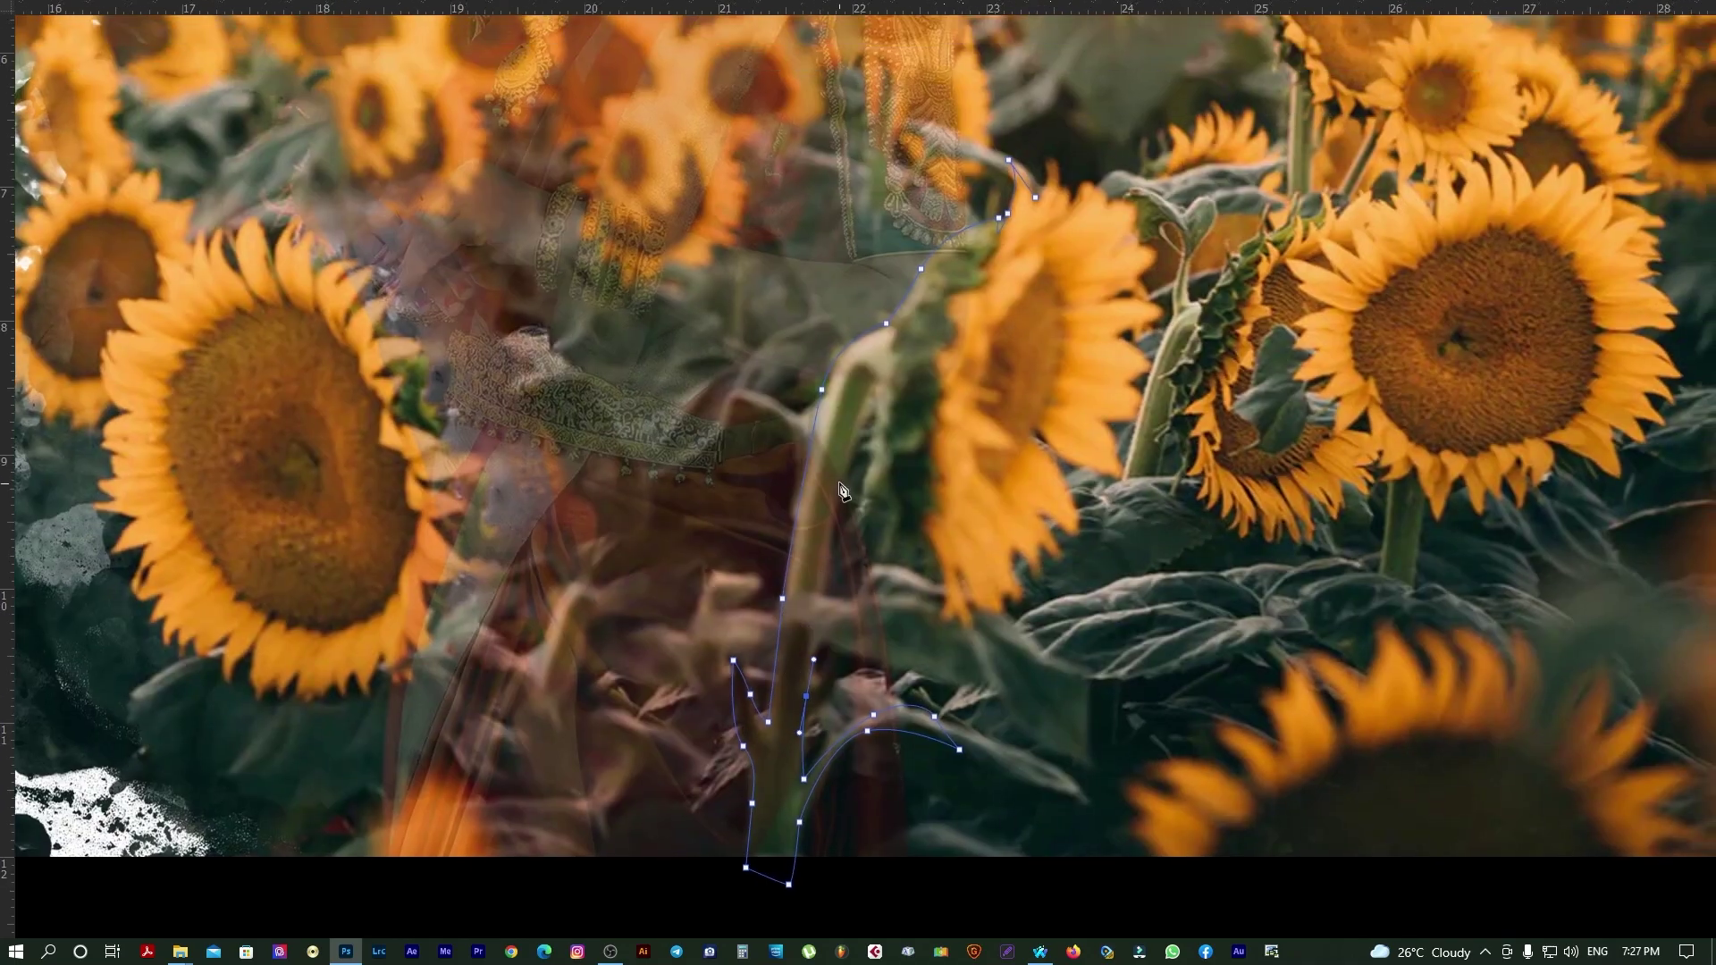
{"action": "left_click_drag", "start_coordinate": [848, 464], "coordinate": [864, 409]}
{"action": "left_click", "coordinate": [959, 555]}
{"action": "left_click", "coordinate": [1070, 540]}
{"action": "left_click", "coordinate": [1118, 339]}
{"action": "left_click", "coordinate": [1065, 211]}
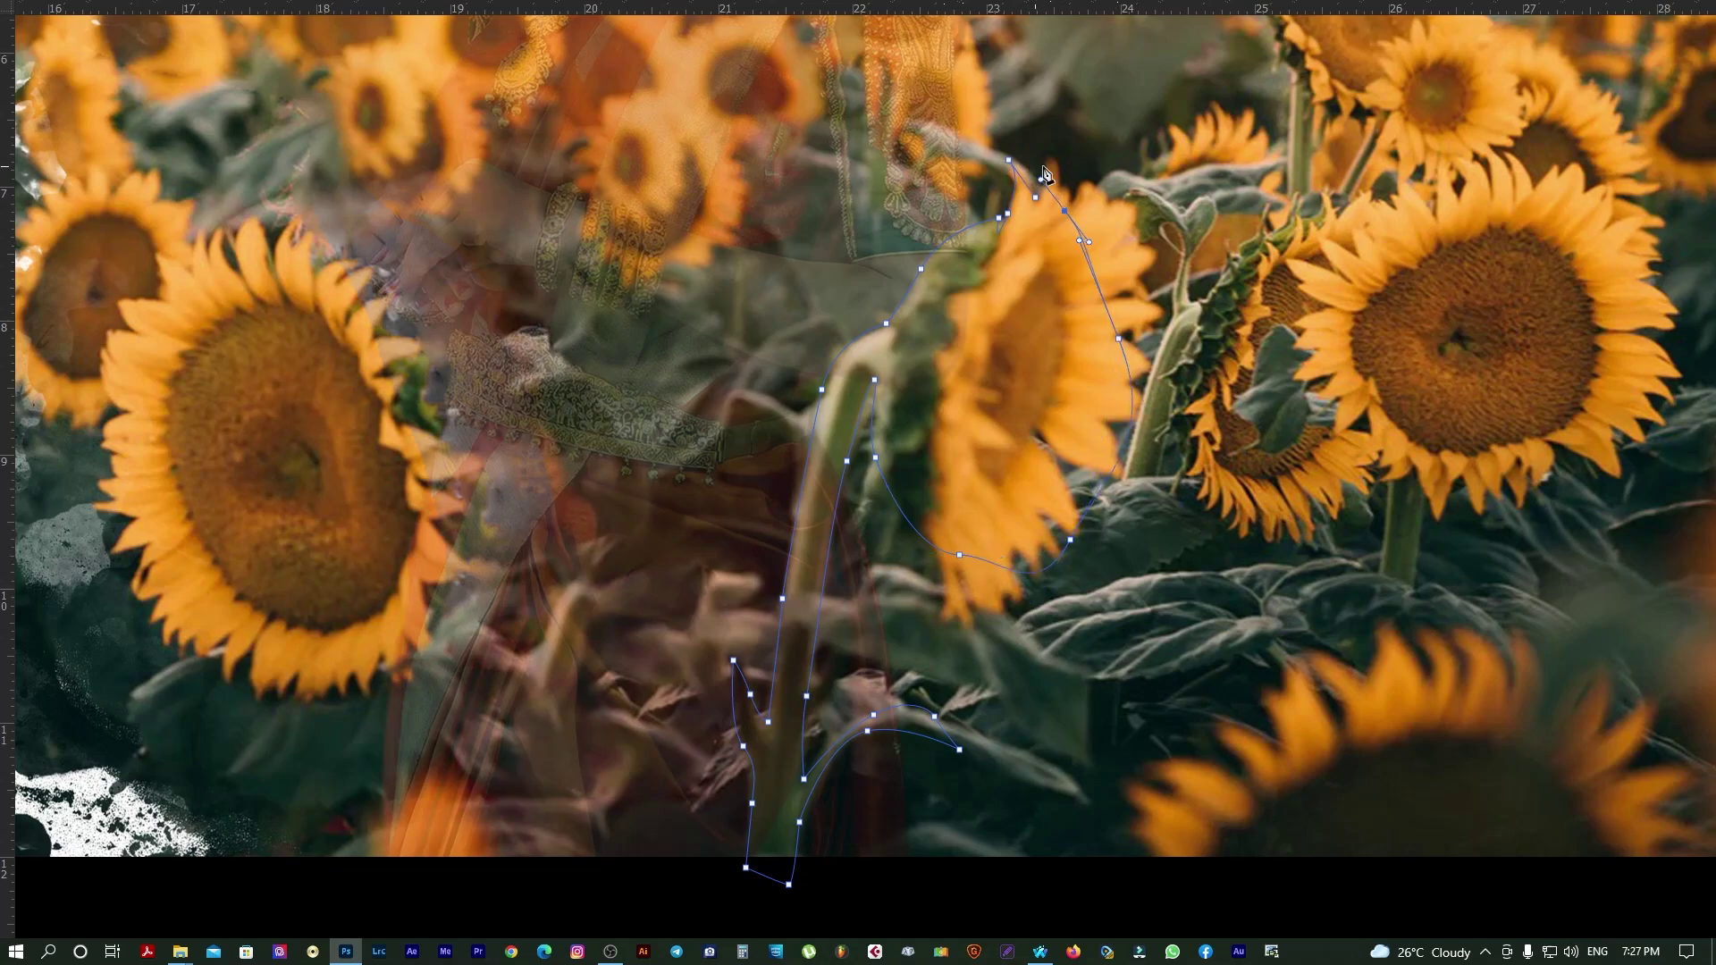
{"action": "right_click", "coordinate": [1035, 244]}
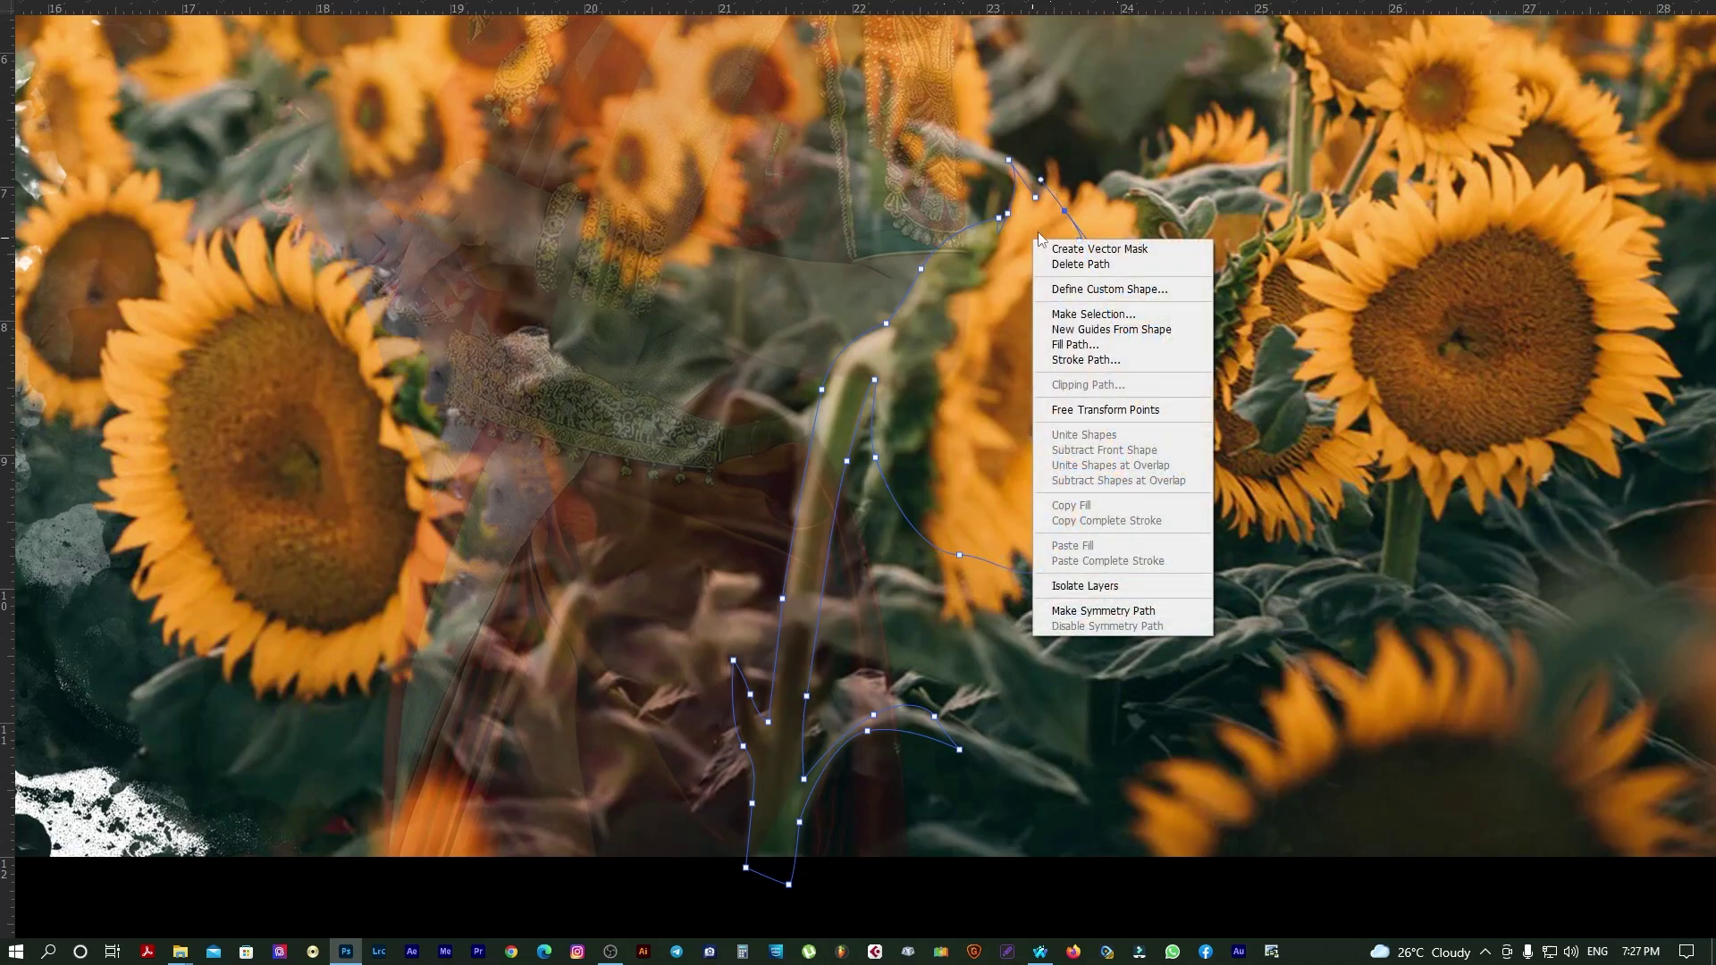
{"action": "left_click", "coordinate": [1088, 317]}
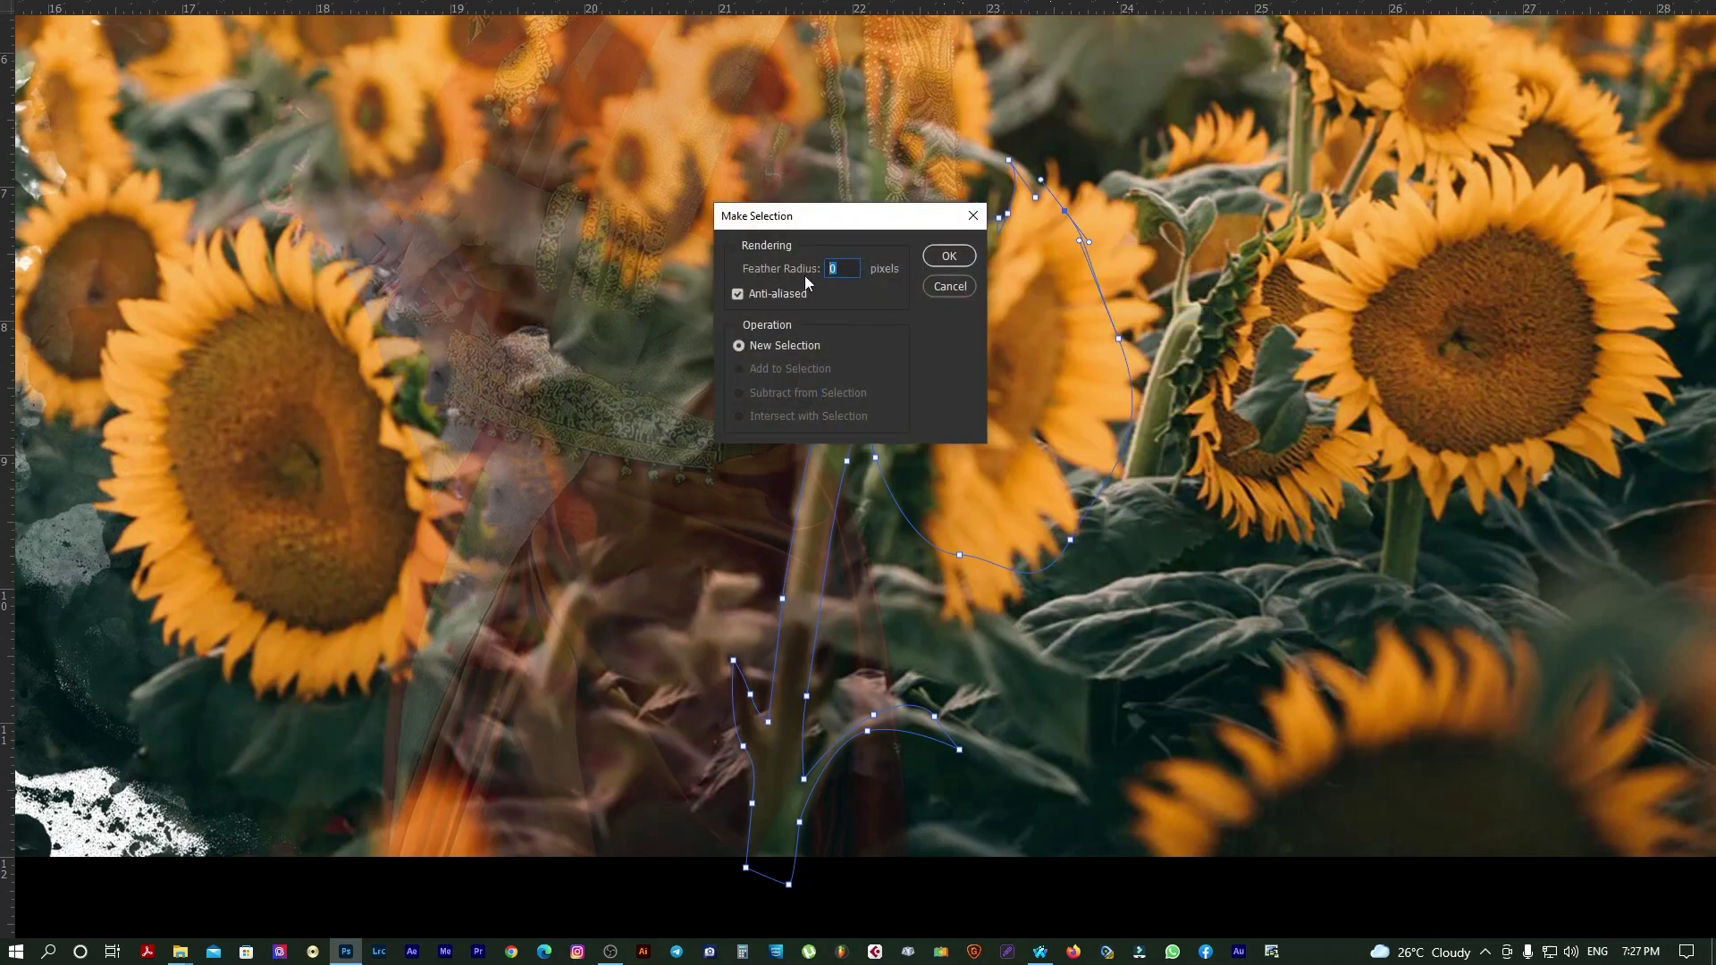
{"action": "left_click", "coordinate": [953, 257]}
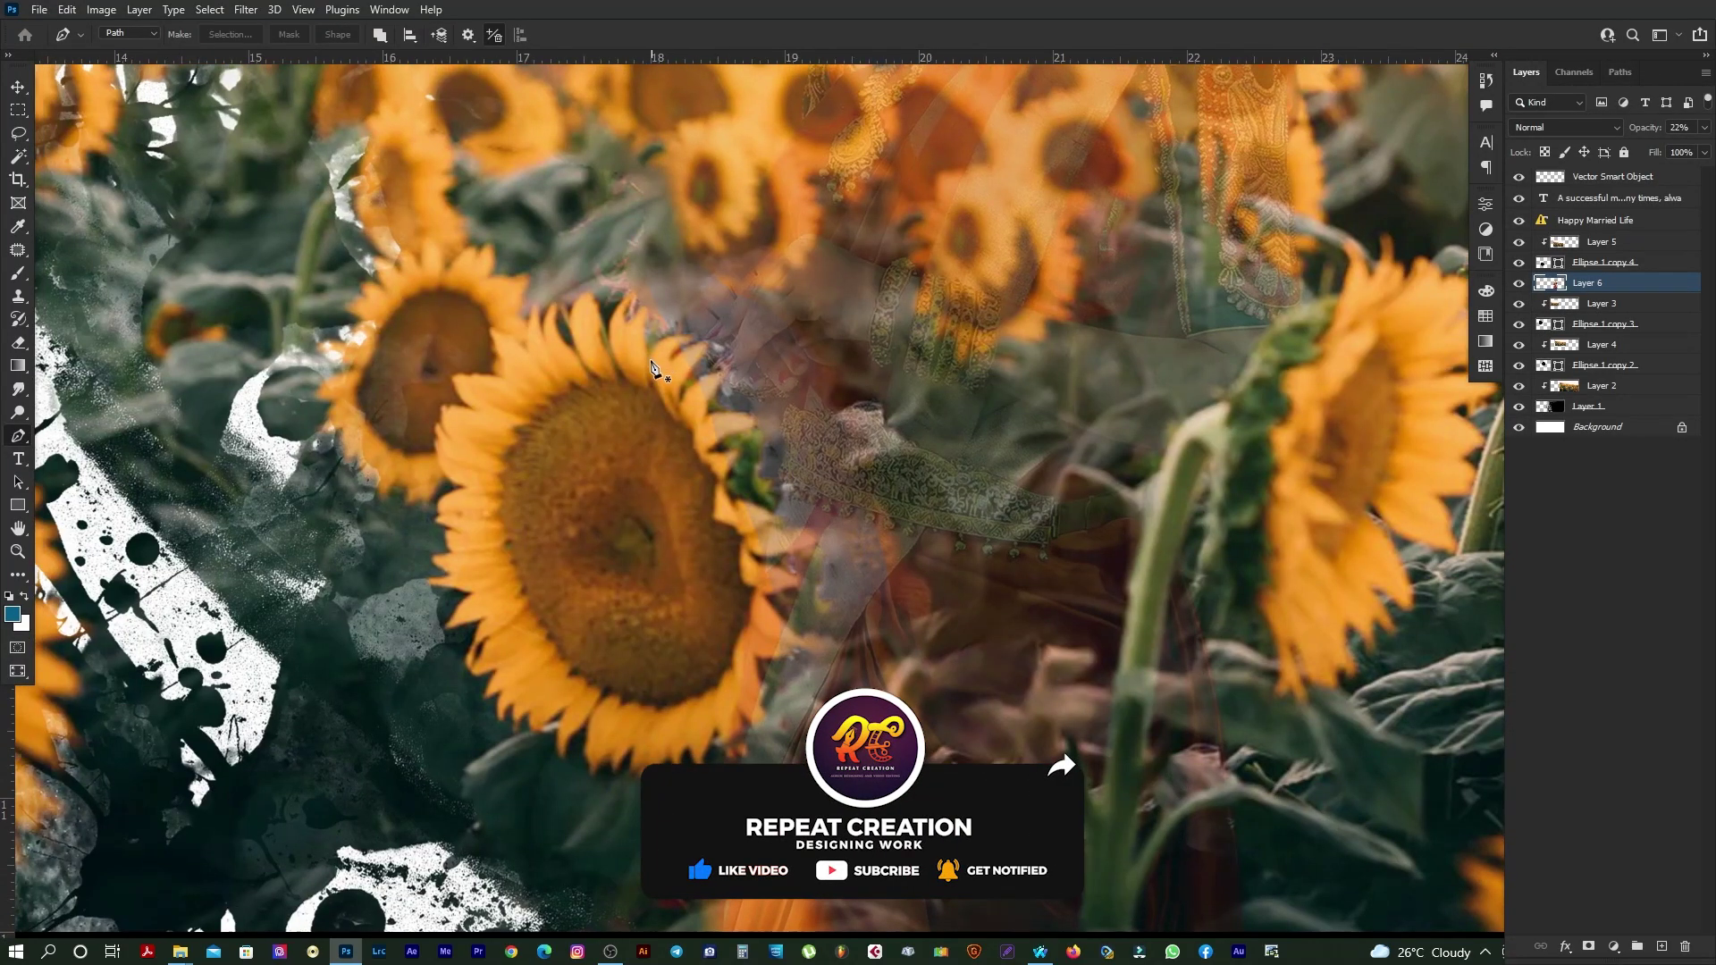
Step: Pen-trace the outline of the large sunflower overlapping the bride
{"action": "left_click", "coordinate": [651, 361]}
{"action": "left_click_drag", "start_coordinate": [683, 344], "coordinate": [698, 333]}
{"action": "mouse_move", "coordinate": [743, 415]}
{"action": "left_mouse_down"}
{"action": "mouse_move", "coordinate": [758, 421]}
{"action": "mouse_move", "coordinate": [740, 448]}
{"action": "left_mouse_up"}
{"action": "mouse_move", "coordinate": [739, 525]}
{"action": "left_mouse_down"}
{"action": "mouse_move", "coordinate": [621, 276]}
{"action": "mouse_move", "coordinate": [659, 264]}
{"action": "mouse_move", "coordinate": [693, 285]}
{"action": "mouse_move", "coordinate": [685, 336]}
{"action": "left_mouse_up"}
{"action": "left_click_drag", "start_coordinate": [642, 345], "coordinate": [684, 391]}
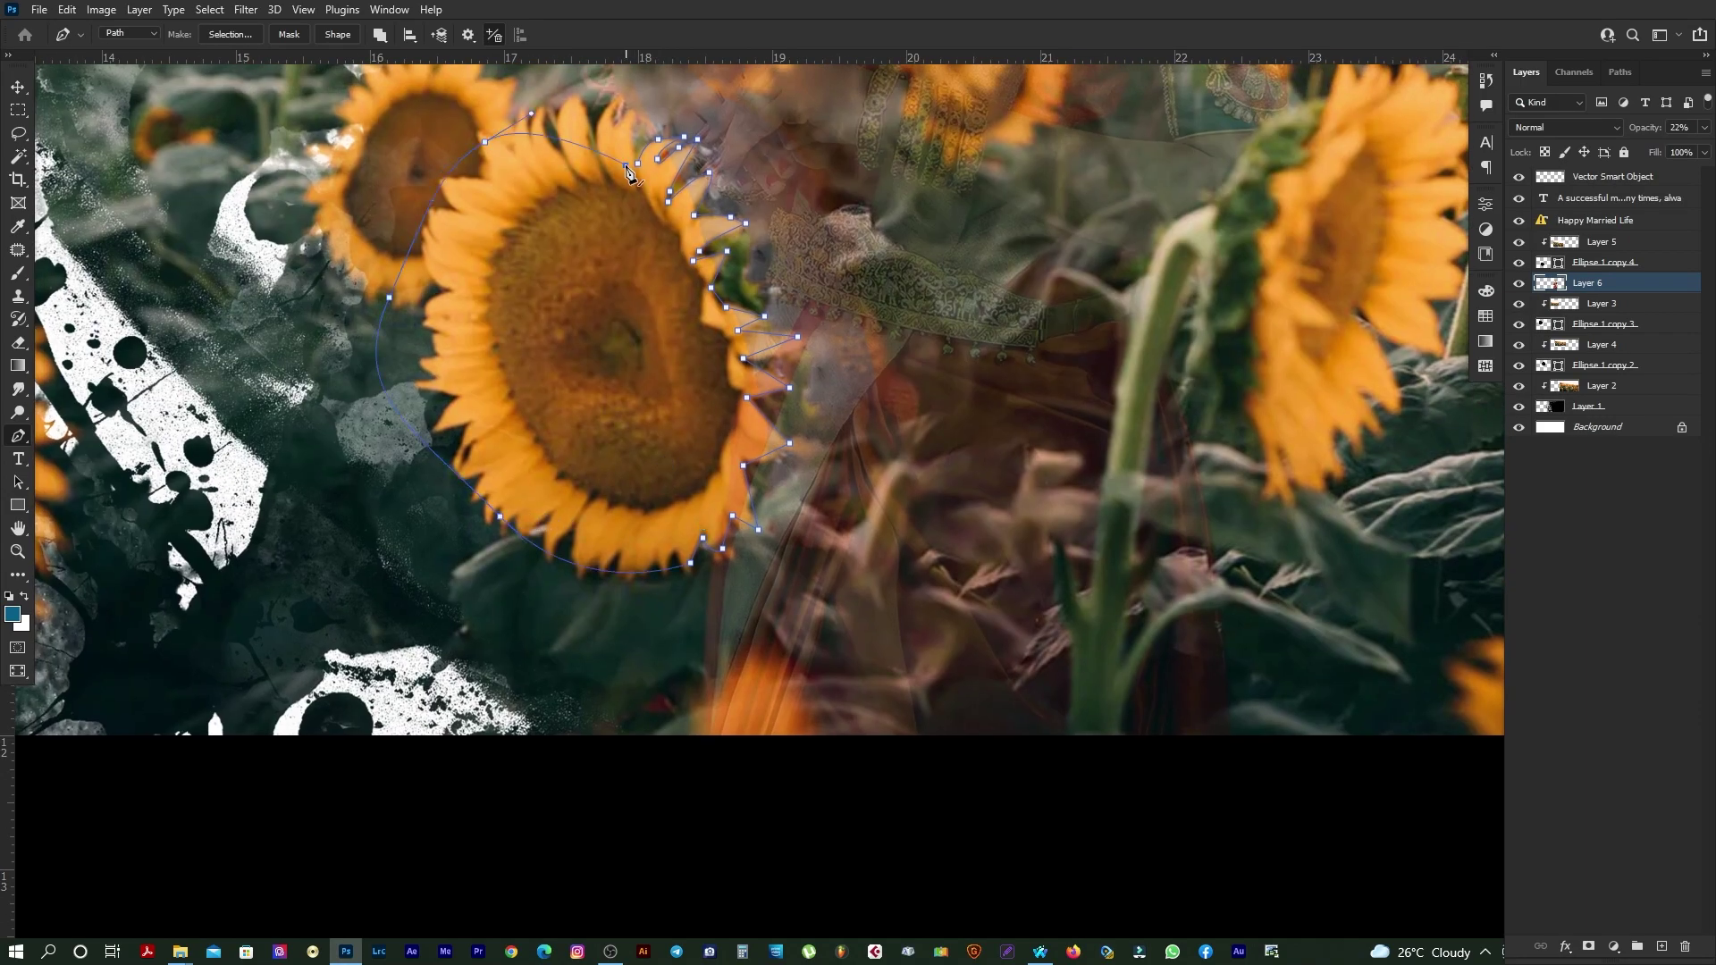
Step: Turn the sunflower path into a 5 px feathered selection and restore the bride's 100% opacity
{"action": "right_click", "coordinate": [629, 173]}
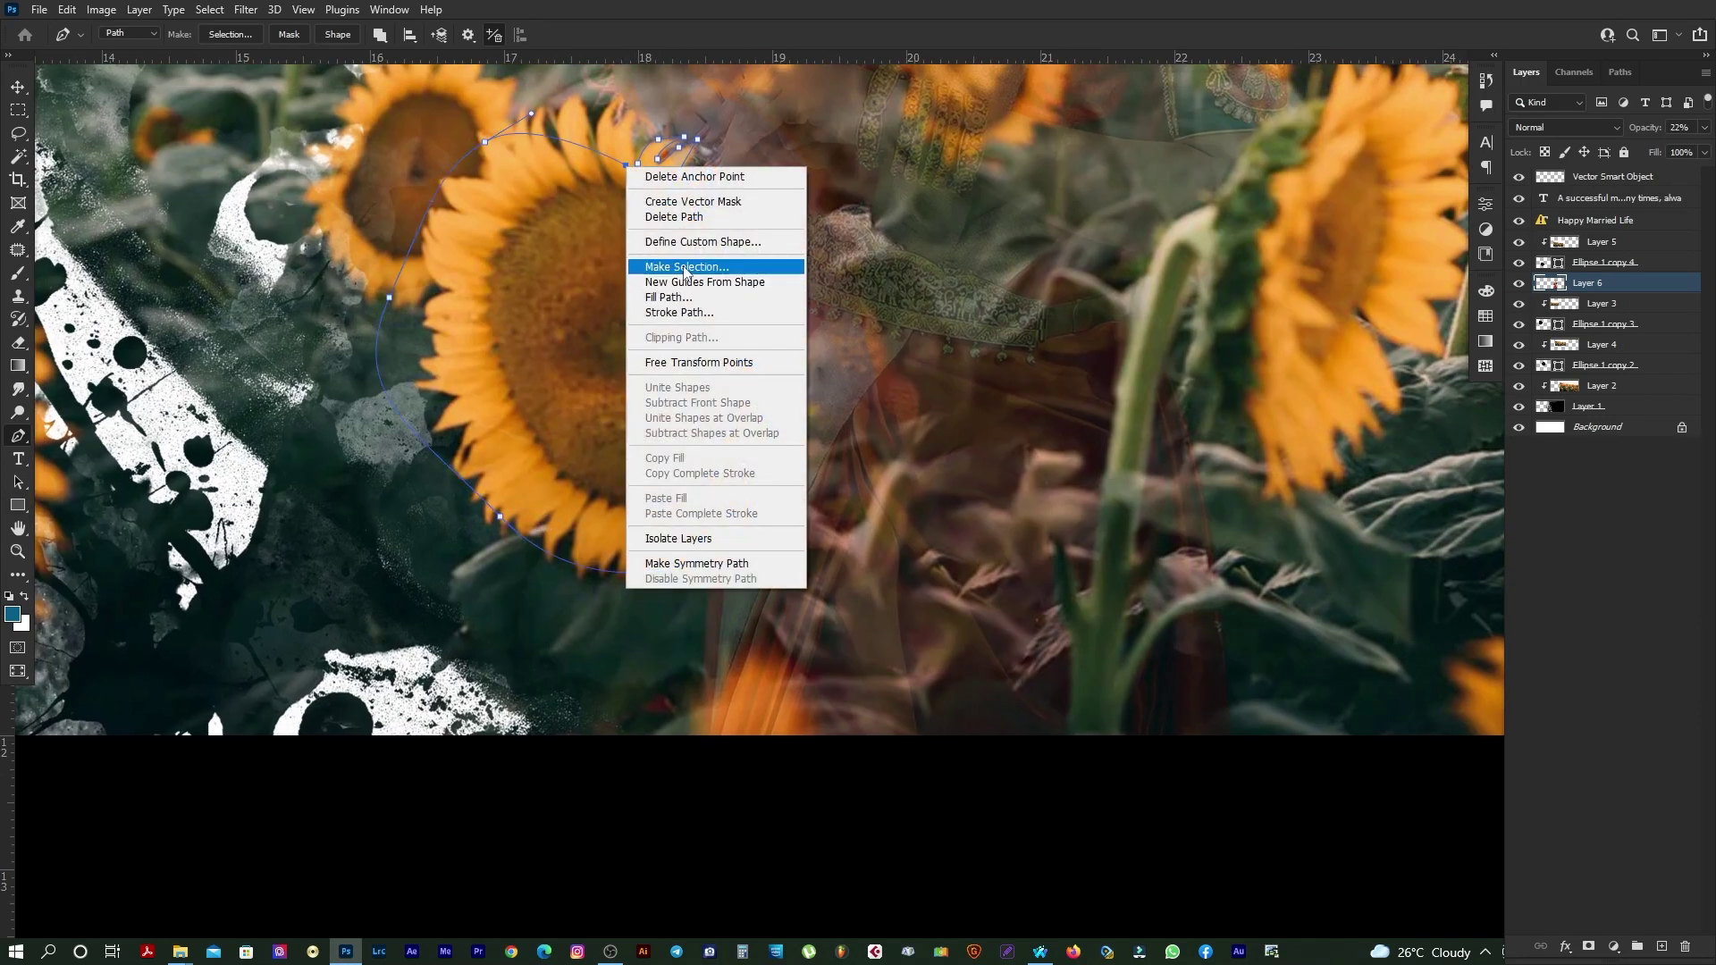
{"action": "left_click", "coordinate": [679, 261]}
{"action": "left_click", "coordinate": [946, 258]}
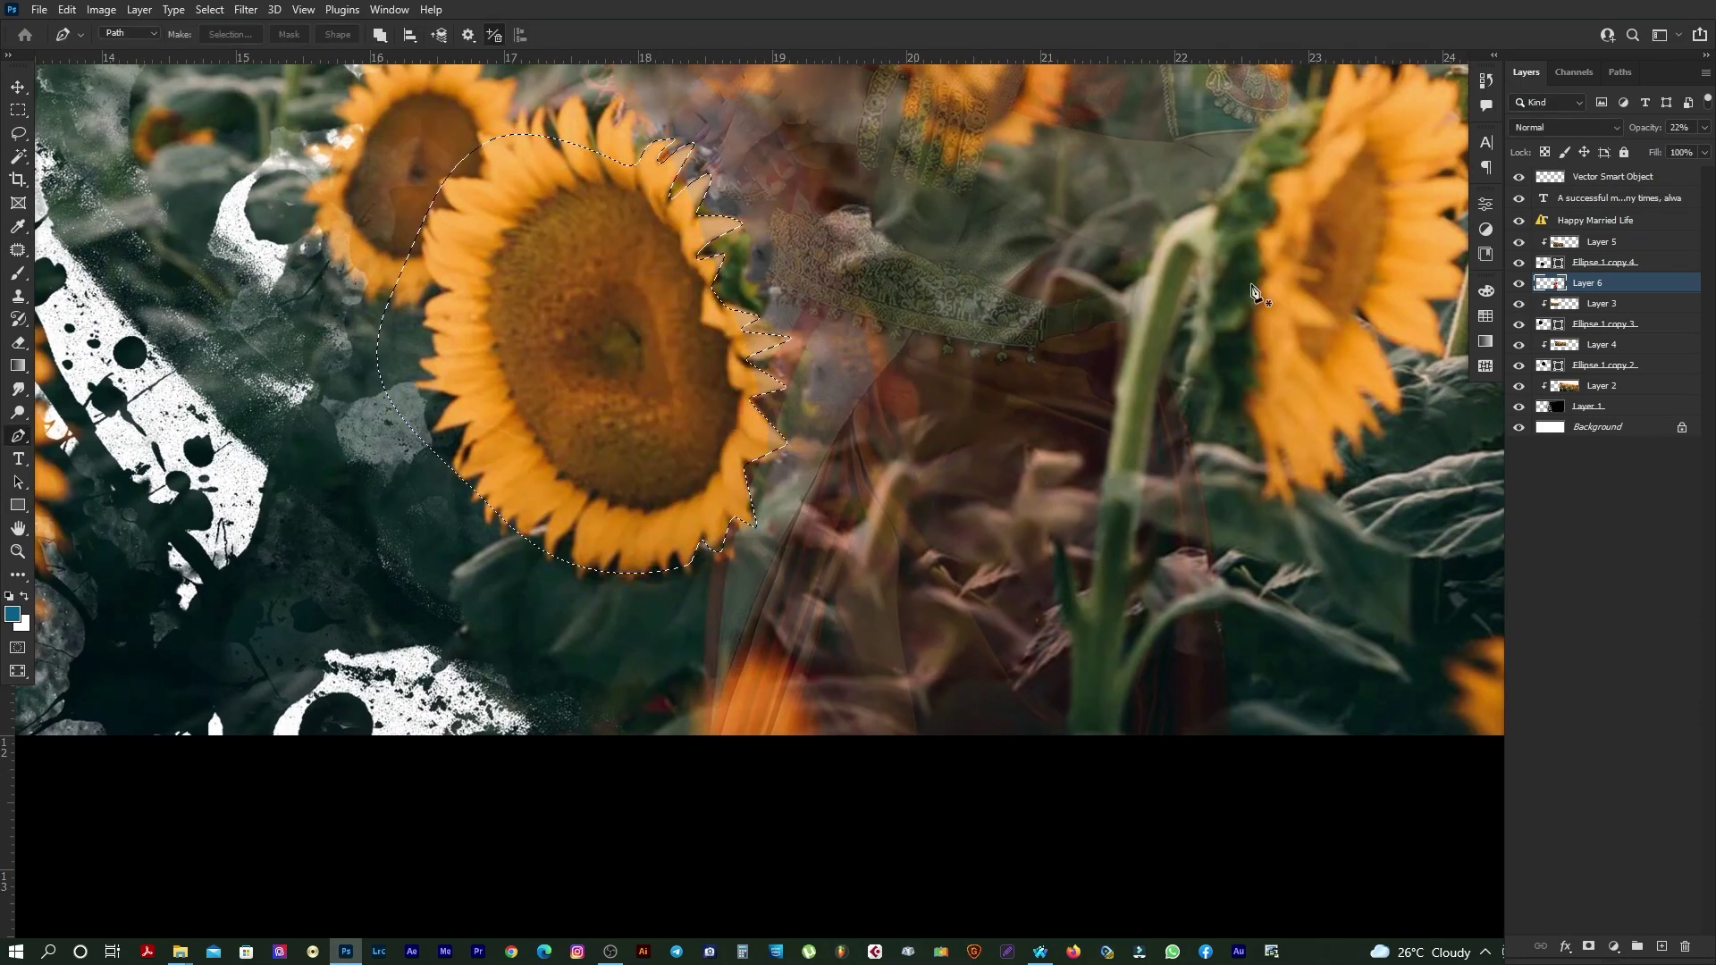
{"action": "key", "text": "ctrl+d"}
{"action": "key", "text": "v"}
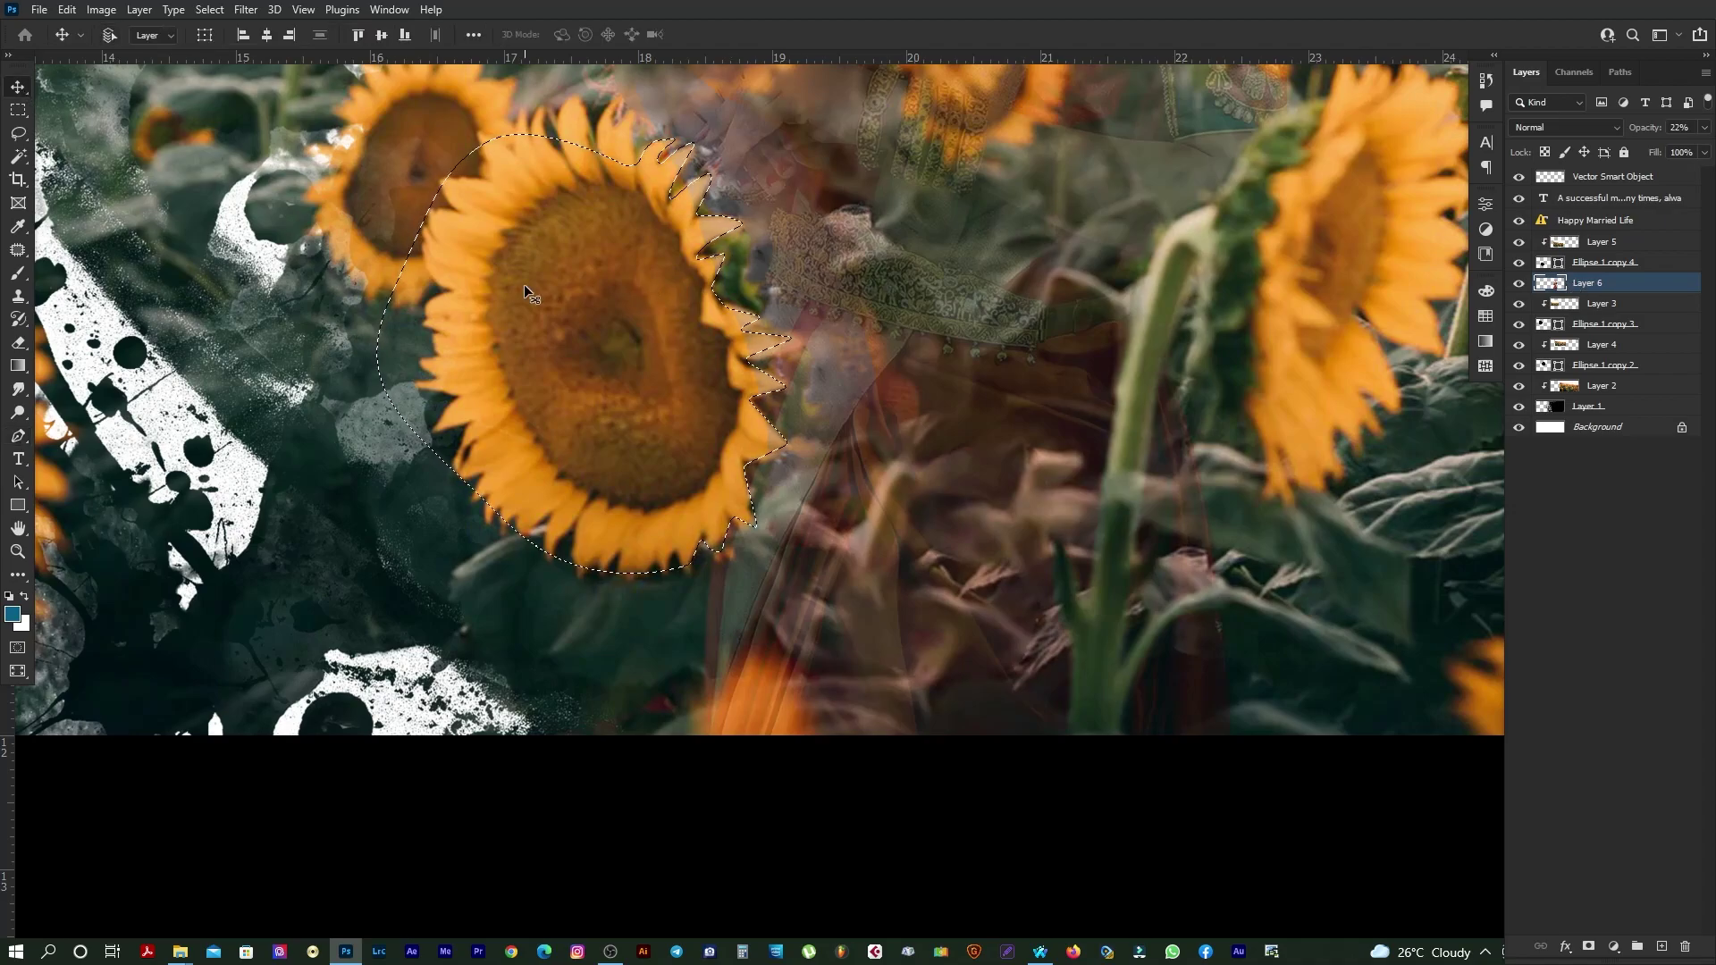
{"action": "key", "text": "ctrl+f"}
{"action": "key", "text": "Escape"}
{"action": "scroll", "coordinate": [791, 433], "scroll_direction": "down", "scroll_amount": 2}
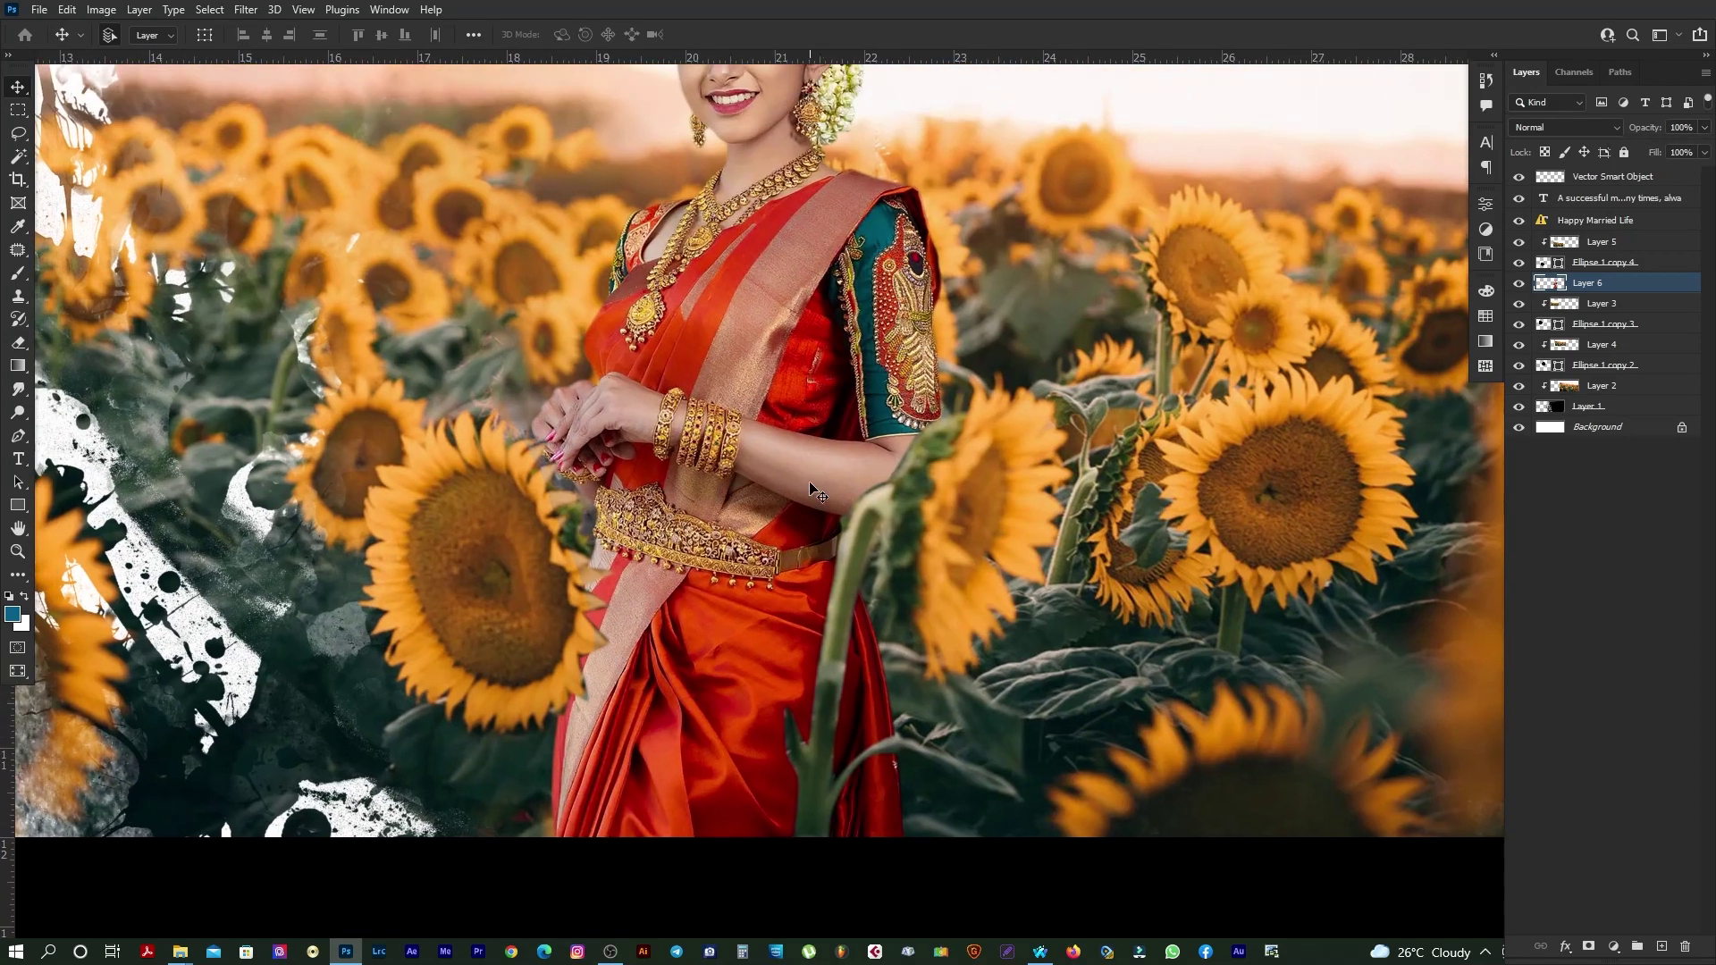
{"action": "key", "text": "f"}
{"action": "key", "text": "f"}
{"action": "scroll", "coordinate": [801, 421], "scroll_direction": "down", "scroll_amount": 2}
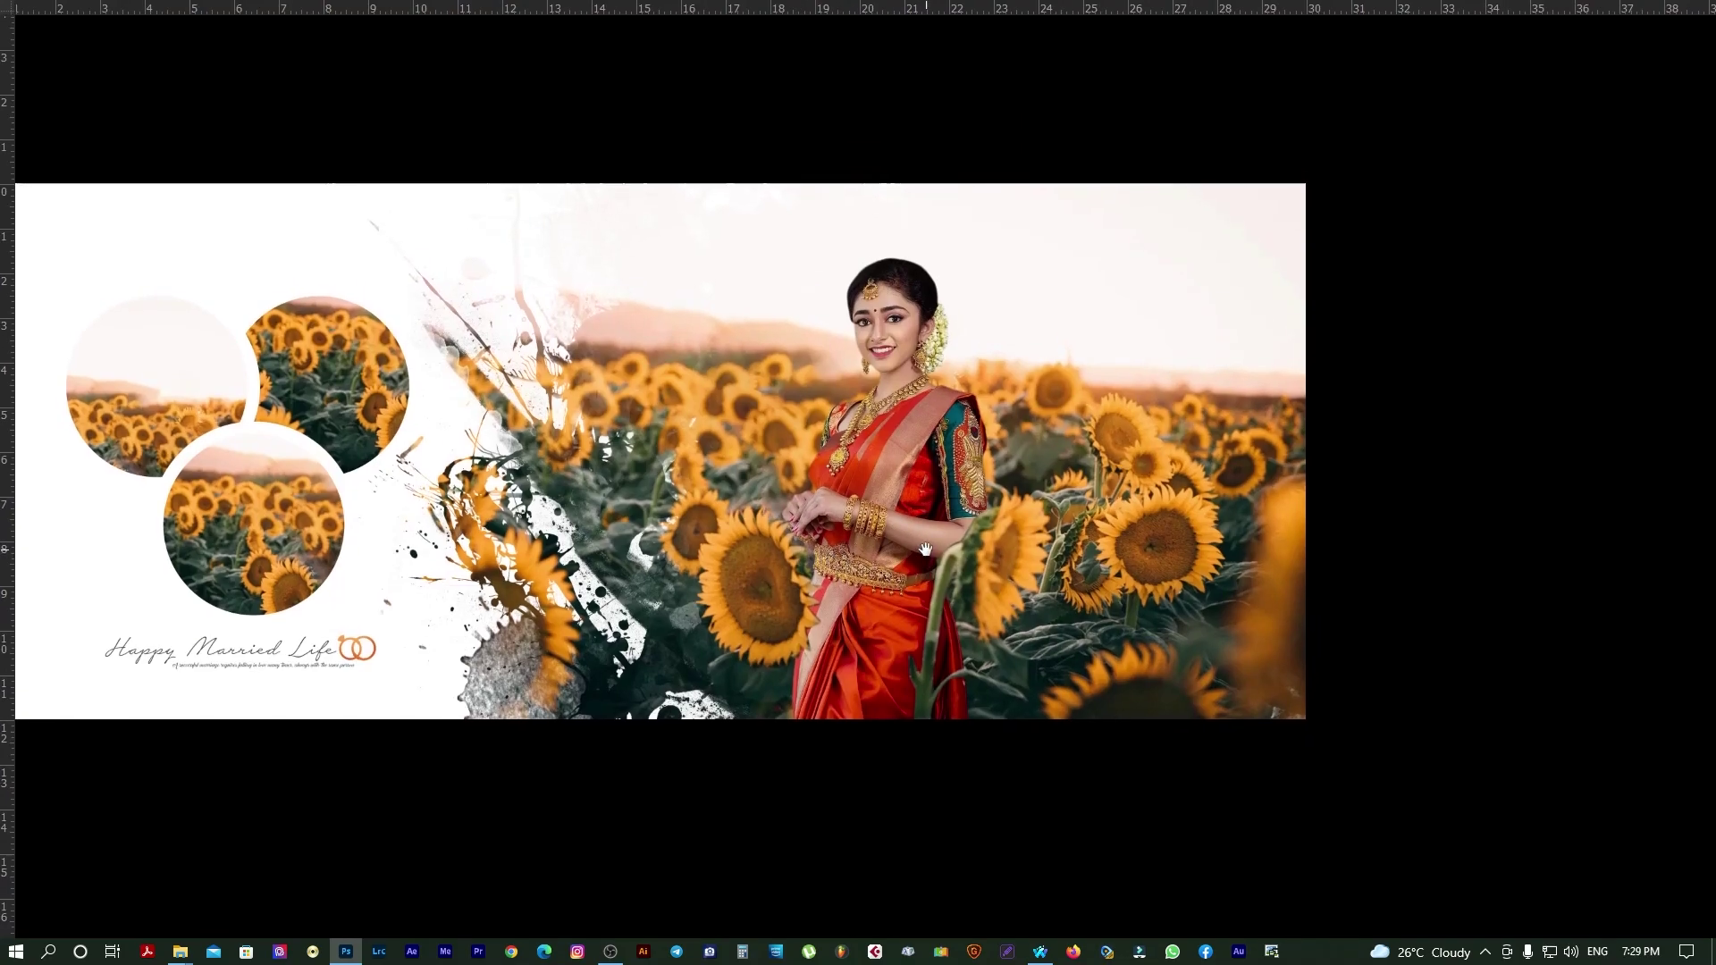
{"action": "mouse_move", "coordinate": [925, 548]}
{"action": "left_mouse_down"}
{"action": "mouse_move", "coordinate": [965, 573]}
{"action": "mouse_move", "coordinate": [1195, 564]}
{"action": "mouse_move", "coordinate": [1144, 577]}
{"action": "left_mouse_up"}
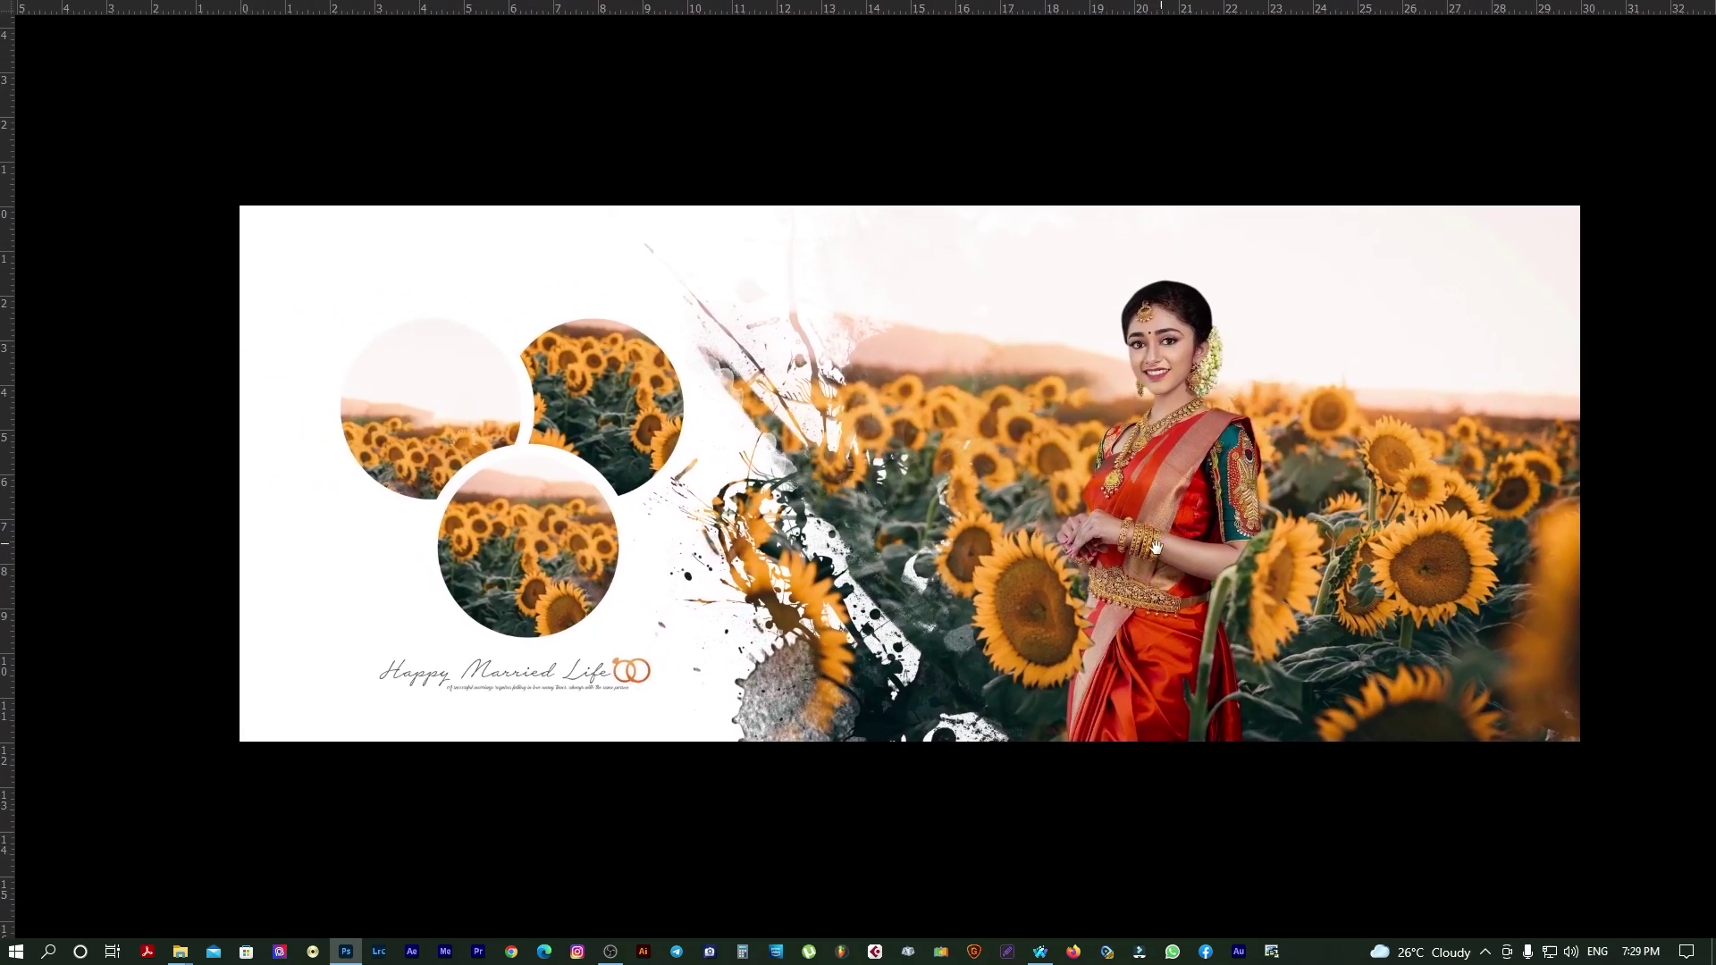
{"action": "scroll", "coordinate": [1010, 527], "scroll_direction": "up", "scroll_amount": 1}
{"action": "mouse_move", "coordinate": [1010, 527]}
{"action": "left_mouse_down"}
{"action": "mouse_move", "coordinate": [1052, 579]}
{"action": "mouse_move", "coordinate": [1057, 563]}
{"action": "mouse_move", "coordinate": [916, 613]}
{"action": "left_mouse_up"}
{"action": "key", "text": "f"}
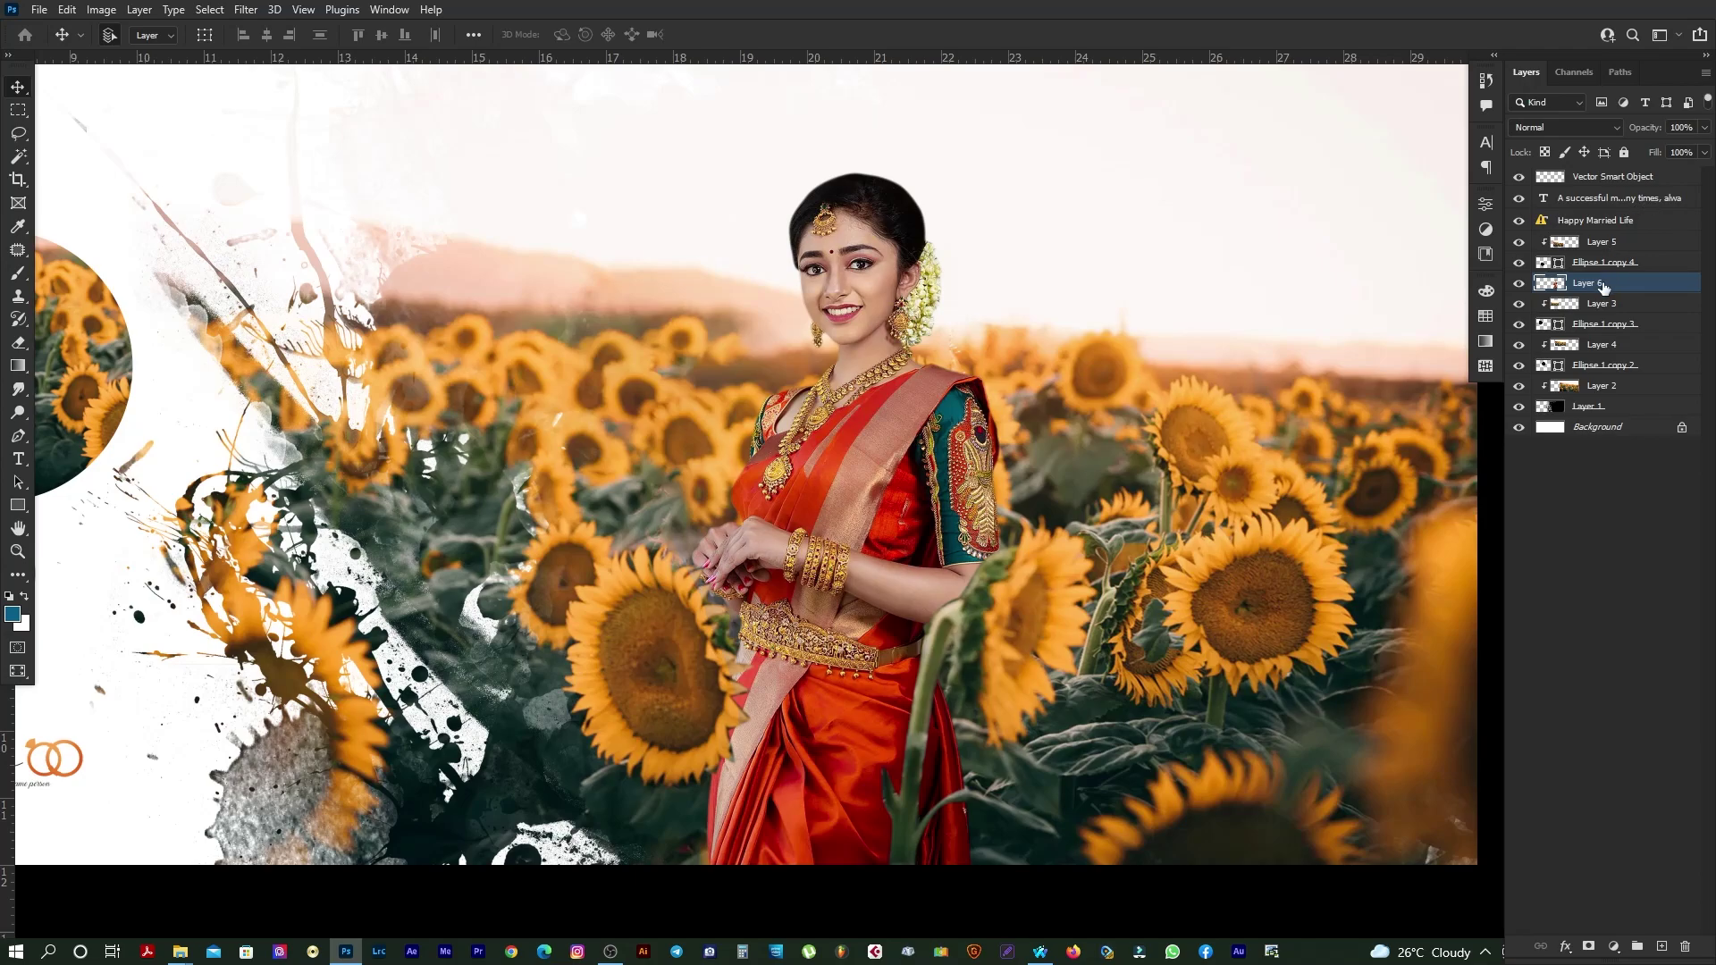
Step: Add a Gradient Fill layer with a black-to-transparent gradient across the spread
{"action": "left_click", "coordinate": [1613, 946]}
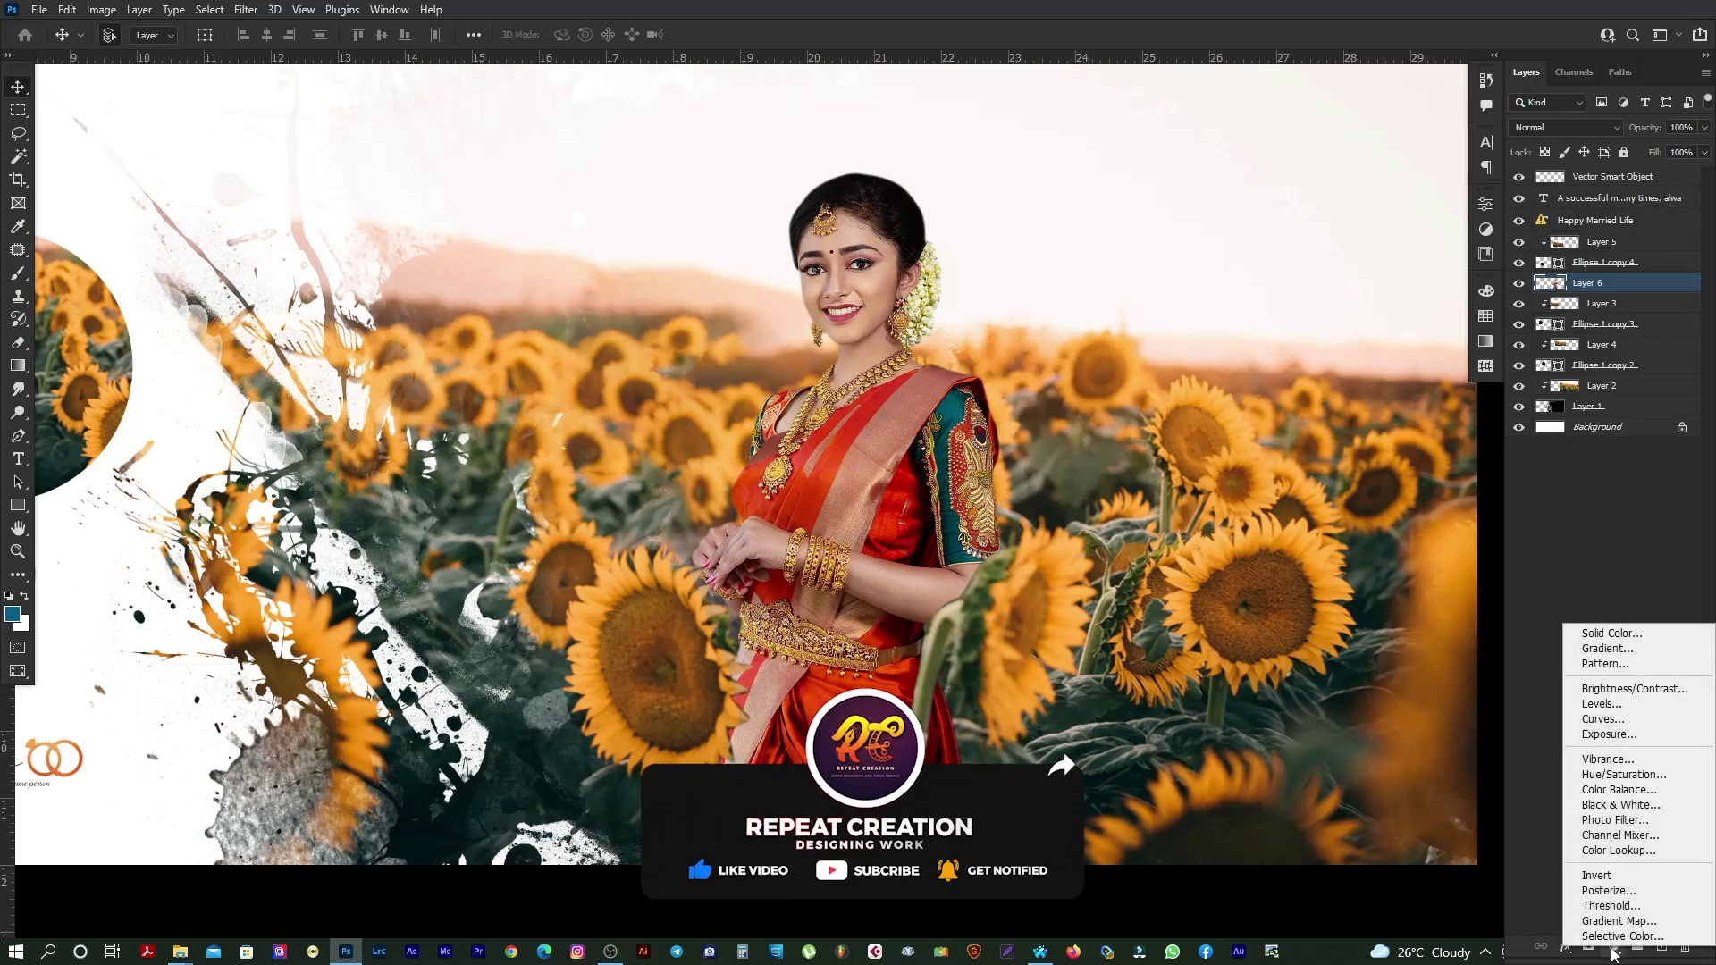
{"action": "left_click", "coordinate": [1609, 649]}
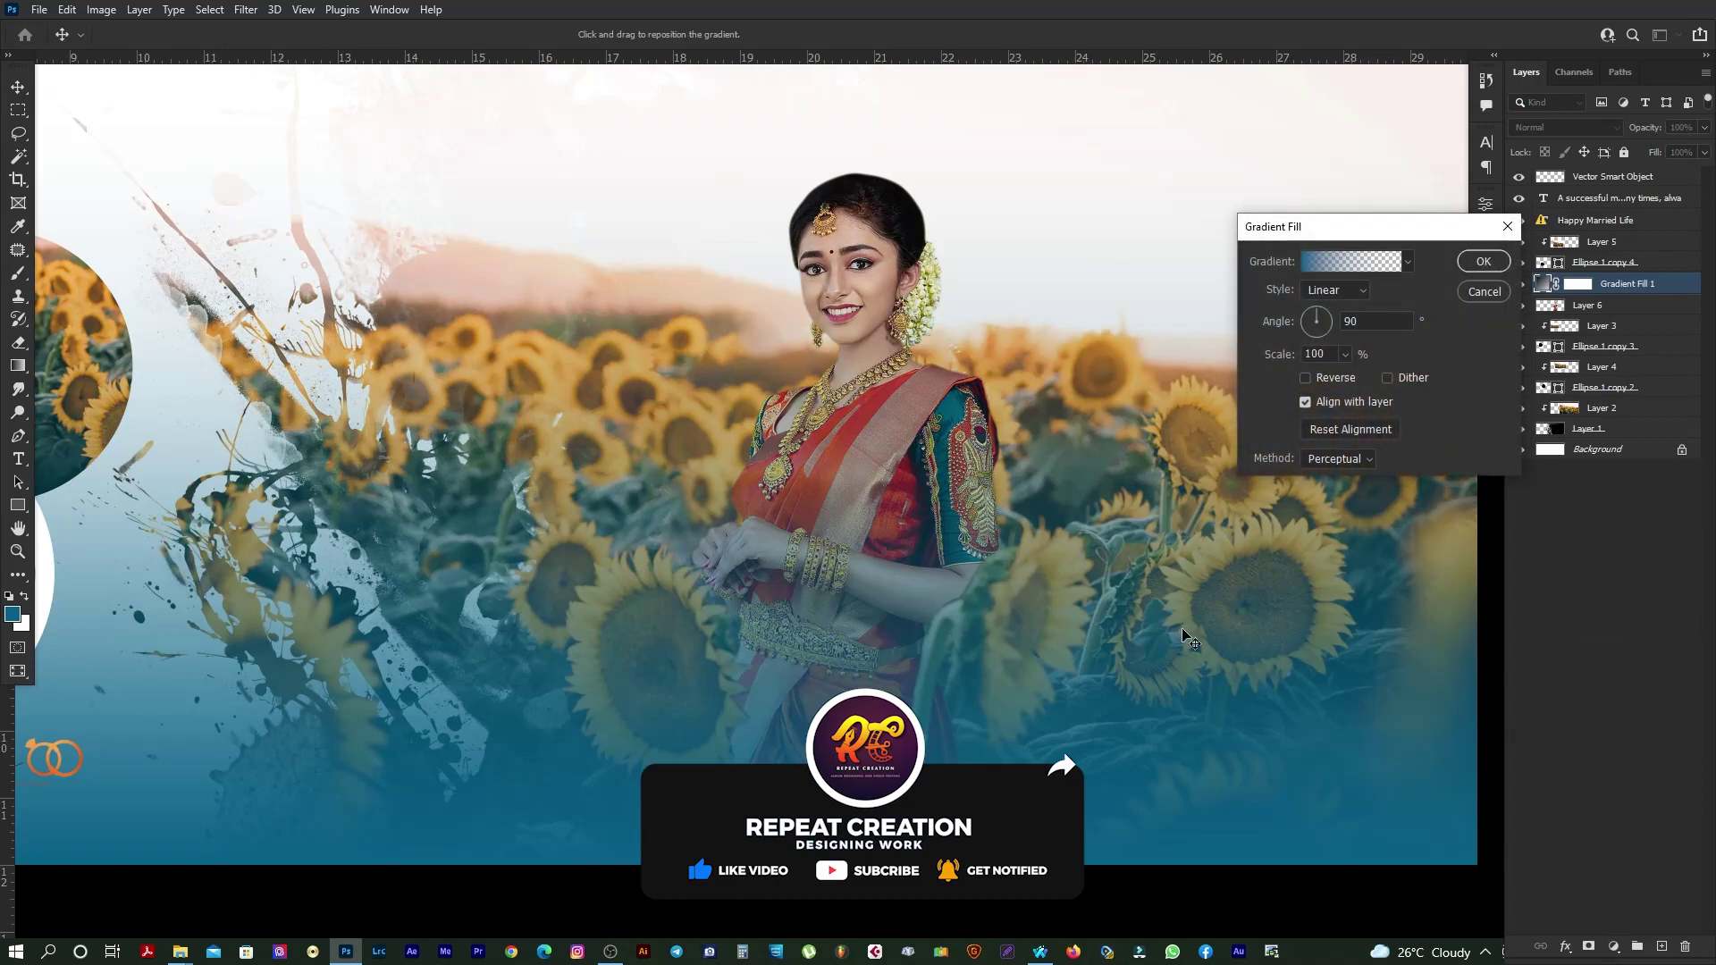
{"action": "left_click", "coordinate": [1322, 265]}
{"action": "left_click", "coordinate": [1073, 701]}
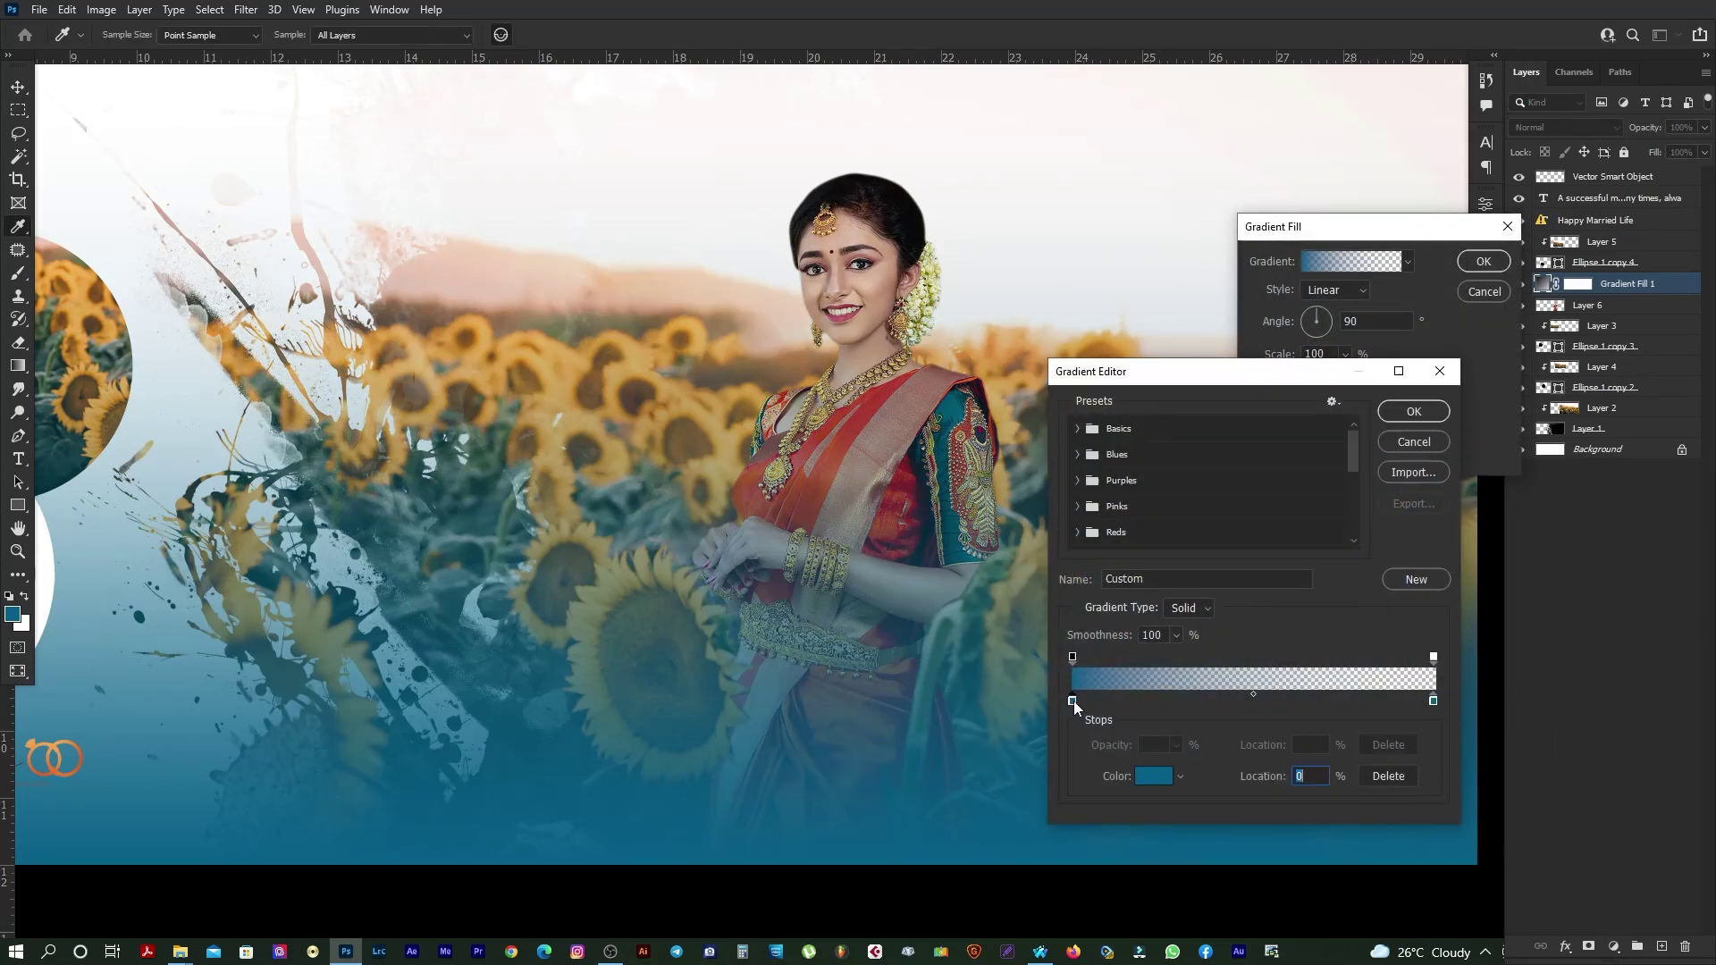
{"action": "left_click", "coordinate": [1152, 776]}
{"action": "left_click", "coordinate": [1044, 621]}
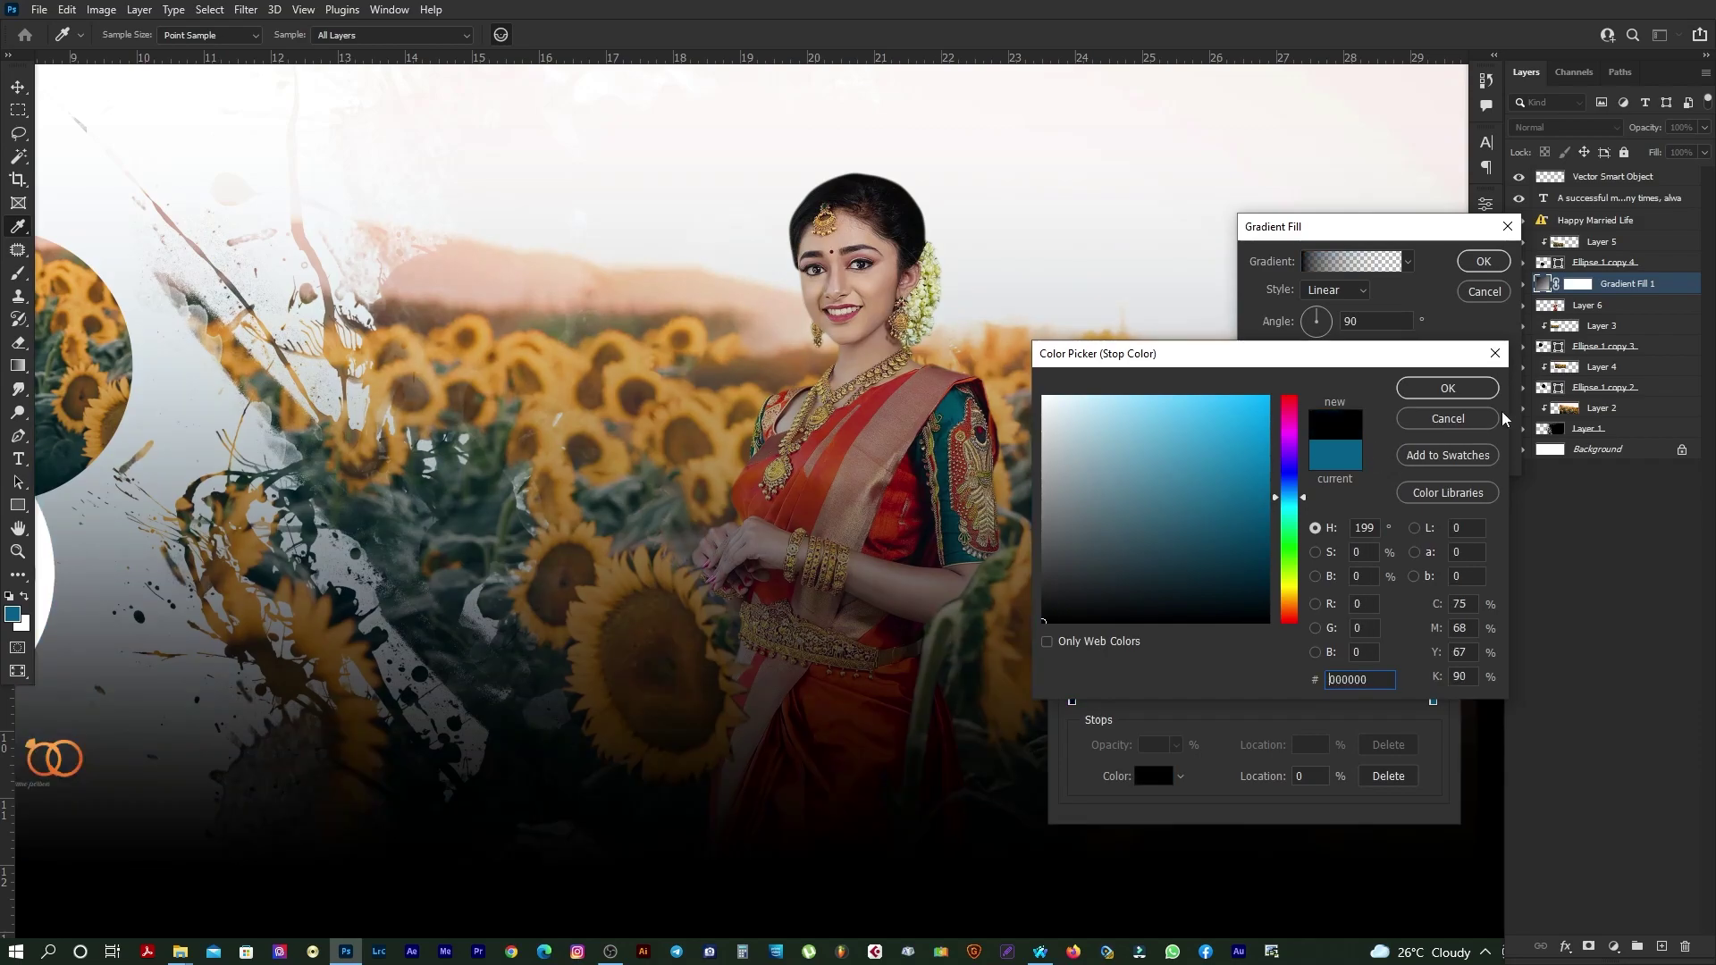
{"action": "left_click", "coordinate": [1449, 388]}
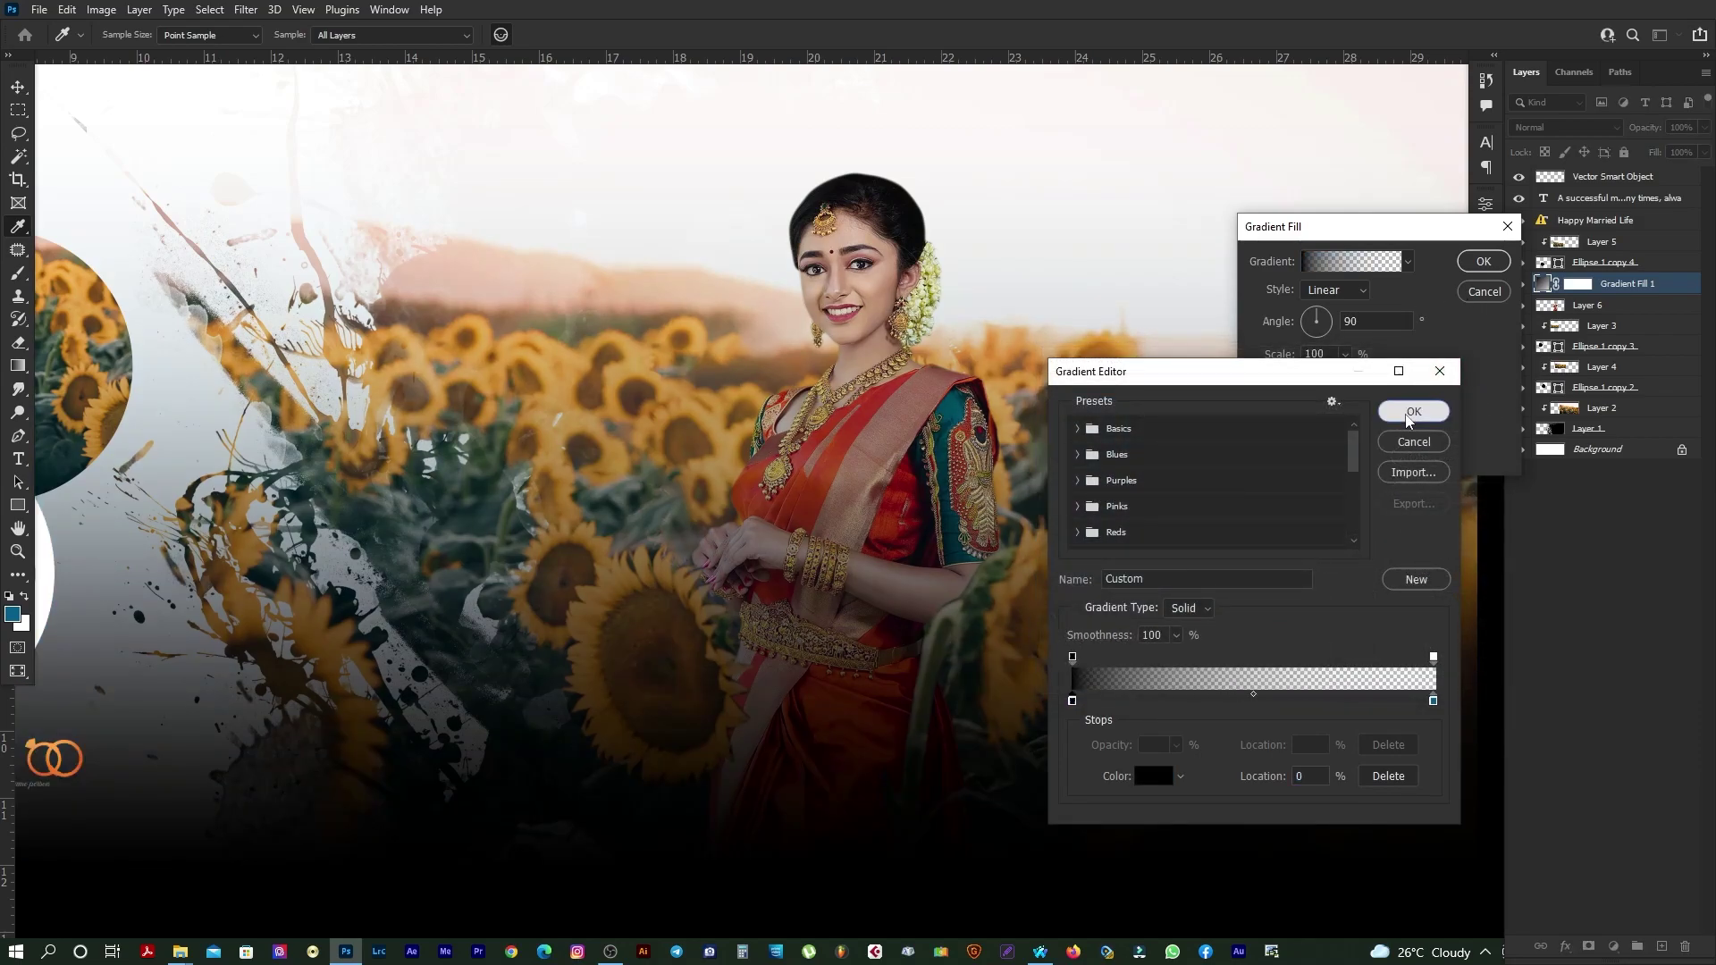
{"action": "left_click", "coordinate": [1412, 413]}
{"action": "left_click", "coordinate": [1483, 261]}
{"action": "scroll", "coordinate": [955, 452], "scroll_direction": "down", "scroll_amount": 3}
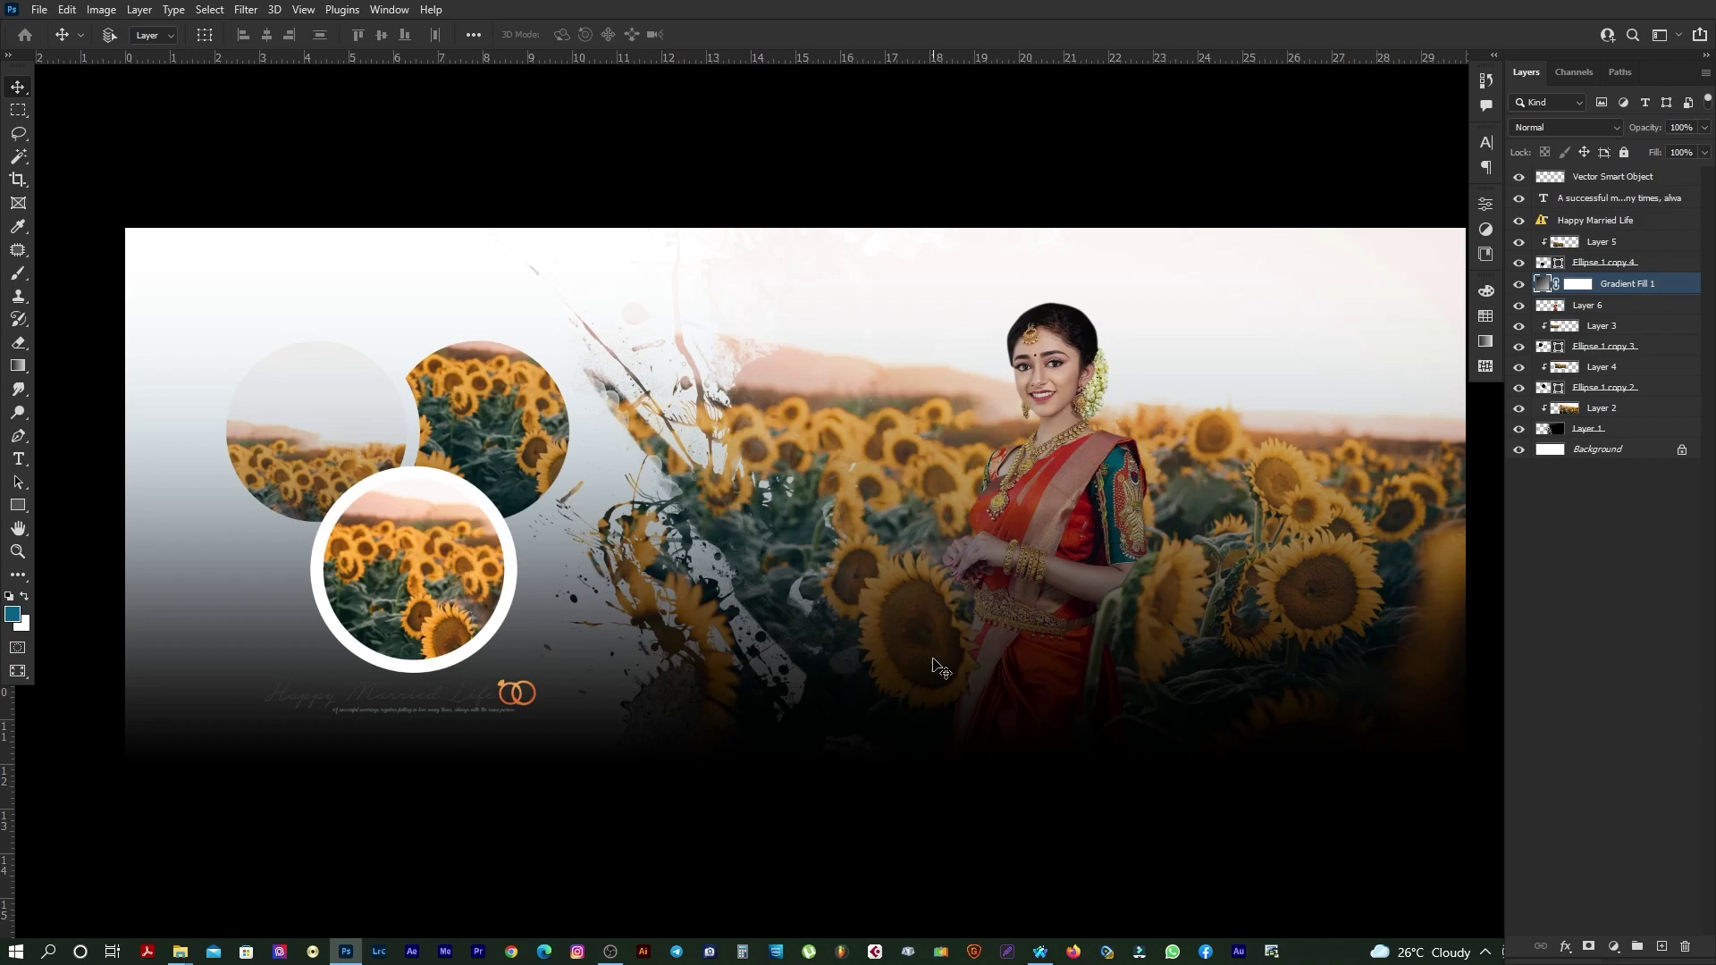
Step: Fill the left-half marquee with black on the Gradient Fill 1 mask, then hide the guides
{"action": "key", "text": "ctrl+semicolon"}
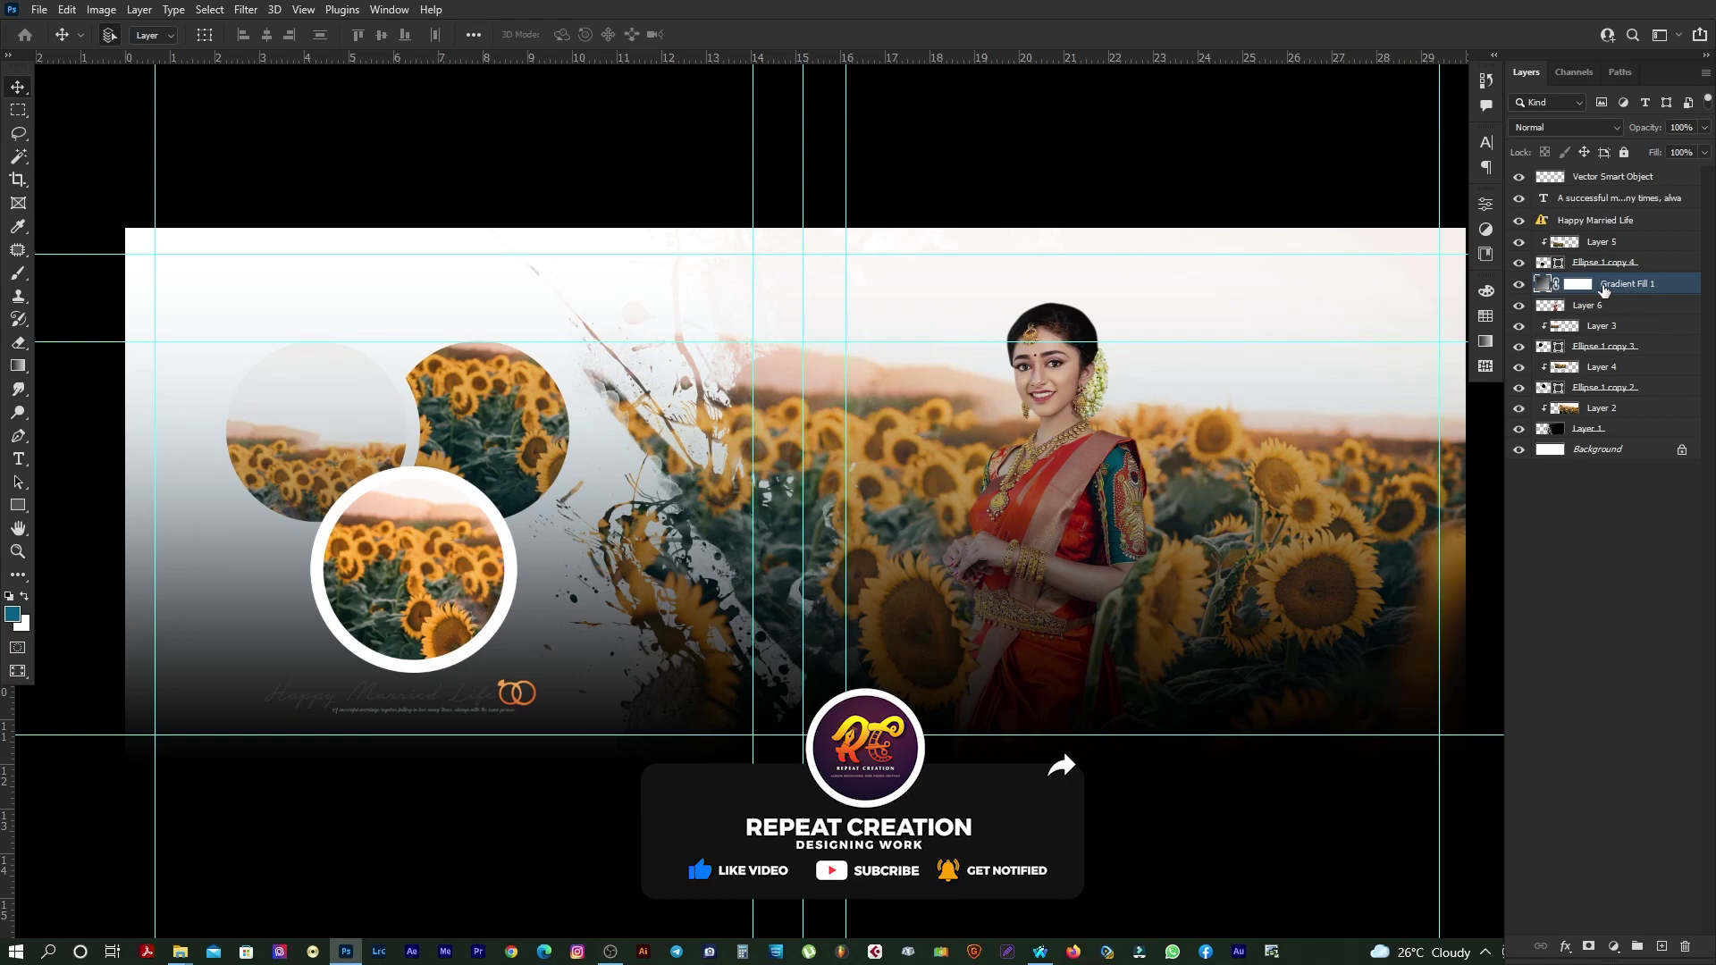
{"action": "key", "text": "d"}
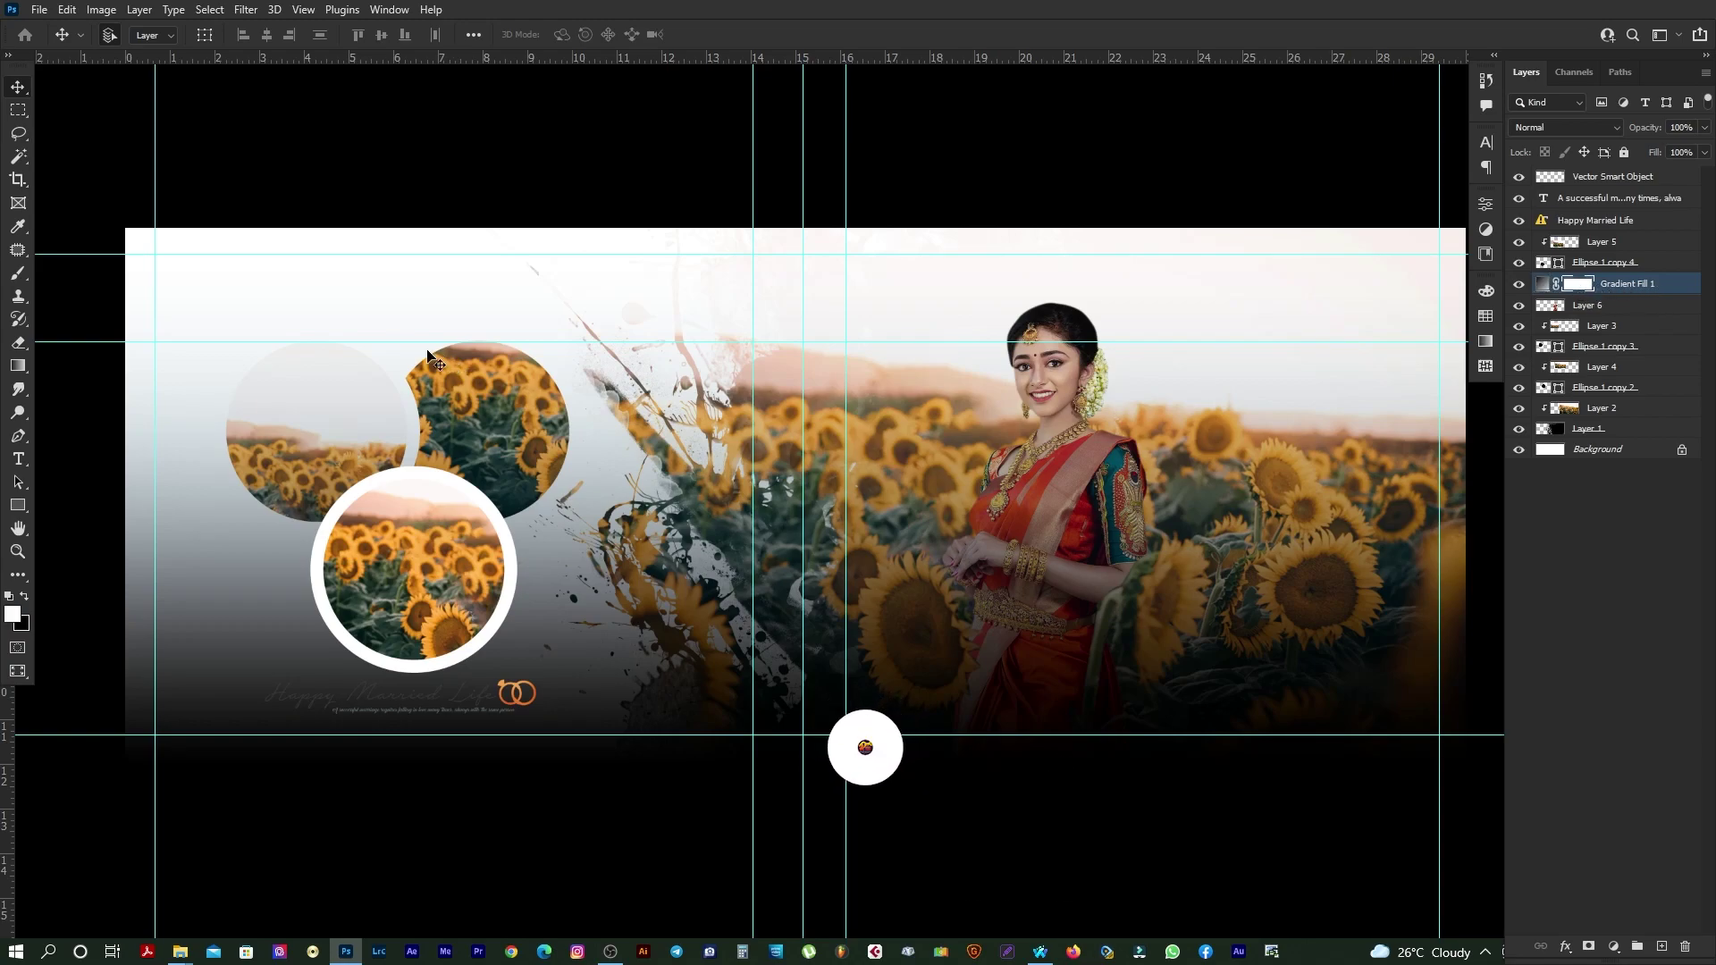
{"action": "left_click", "coordinate": [20, 111]}
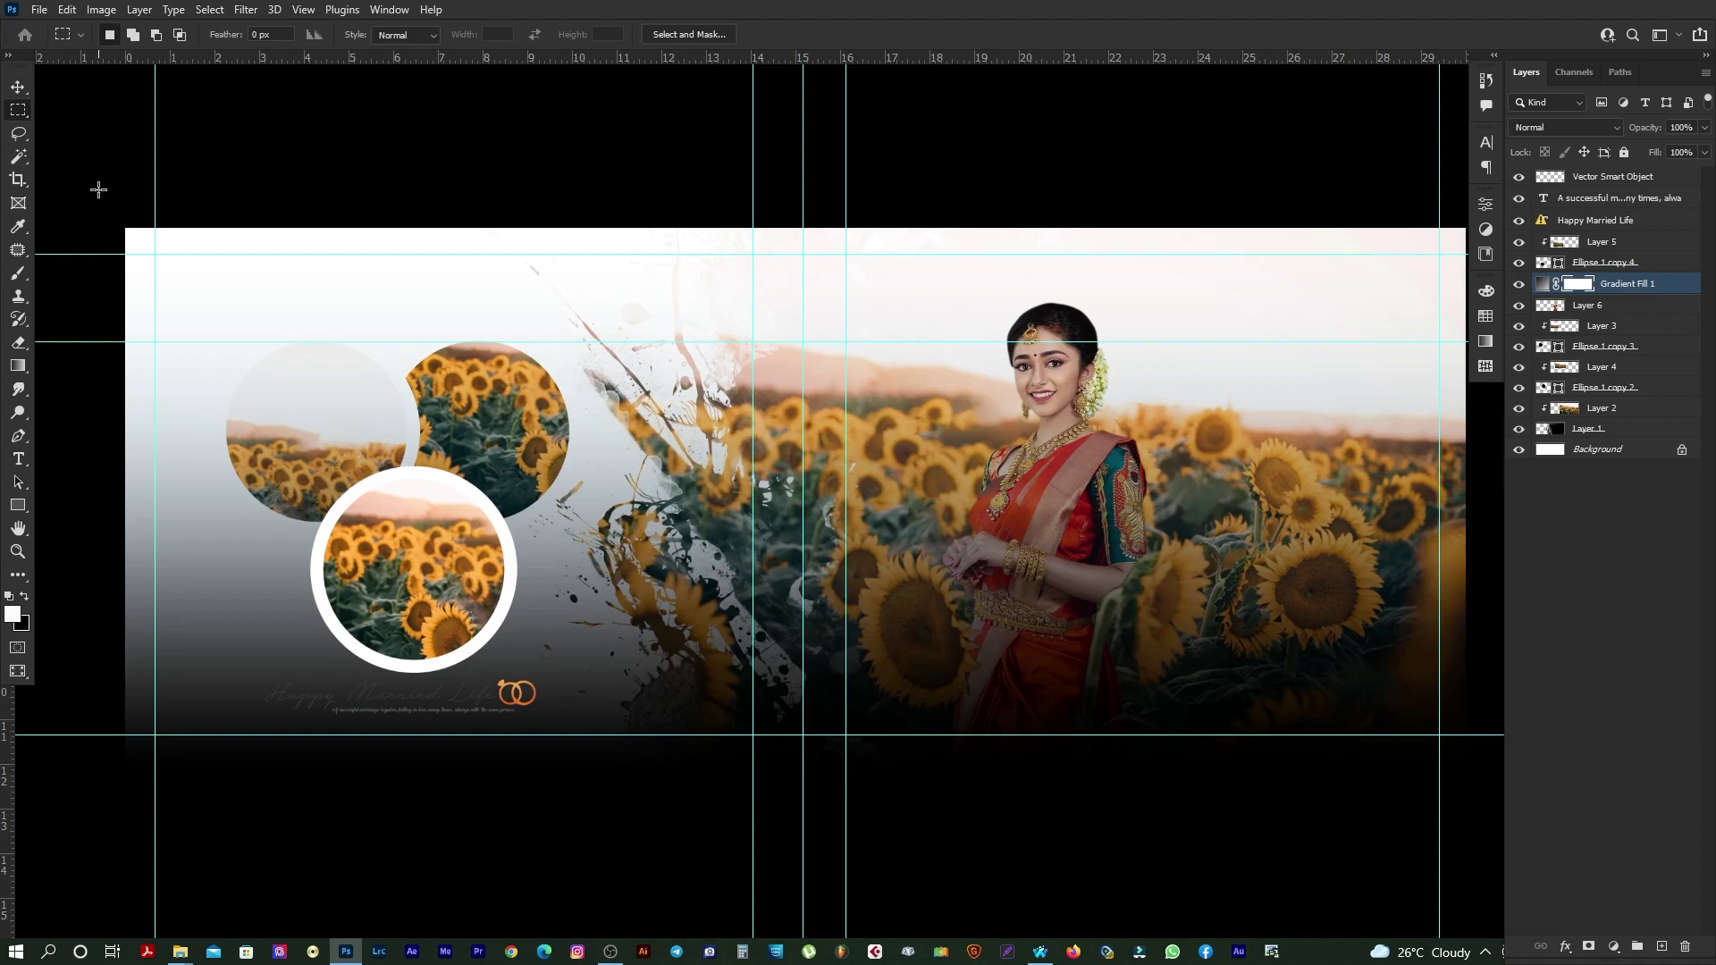
{"action": "left_click_drag", "start_coordinate": [126, 228], "coordinate": [801, 848]}
{"action": "key", "text": "ctrl+Delete"}
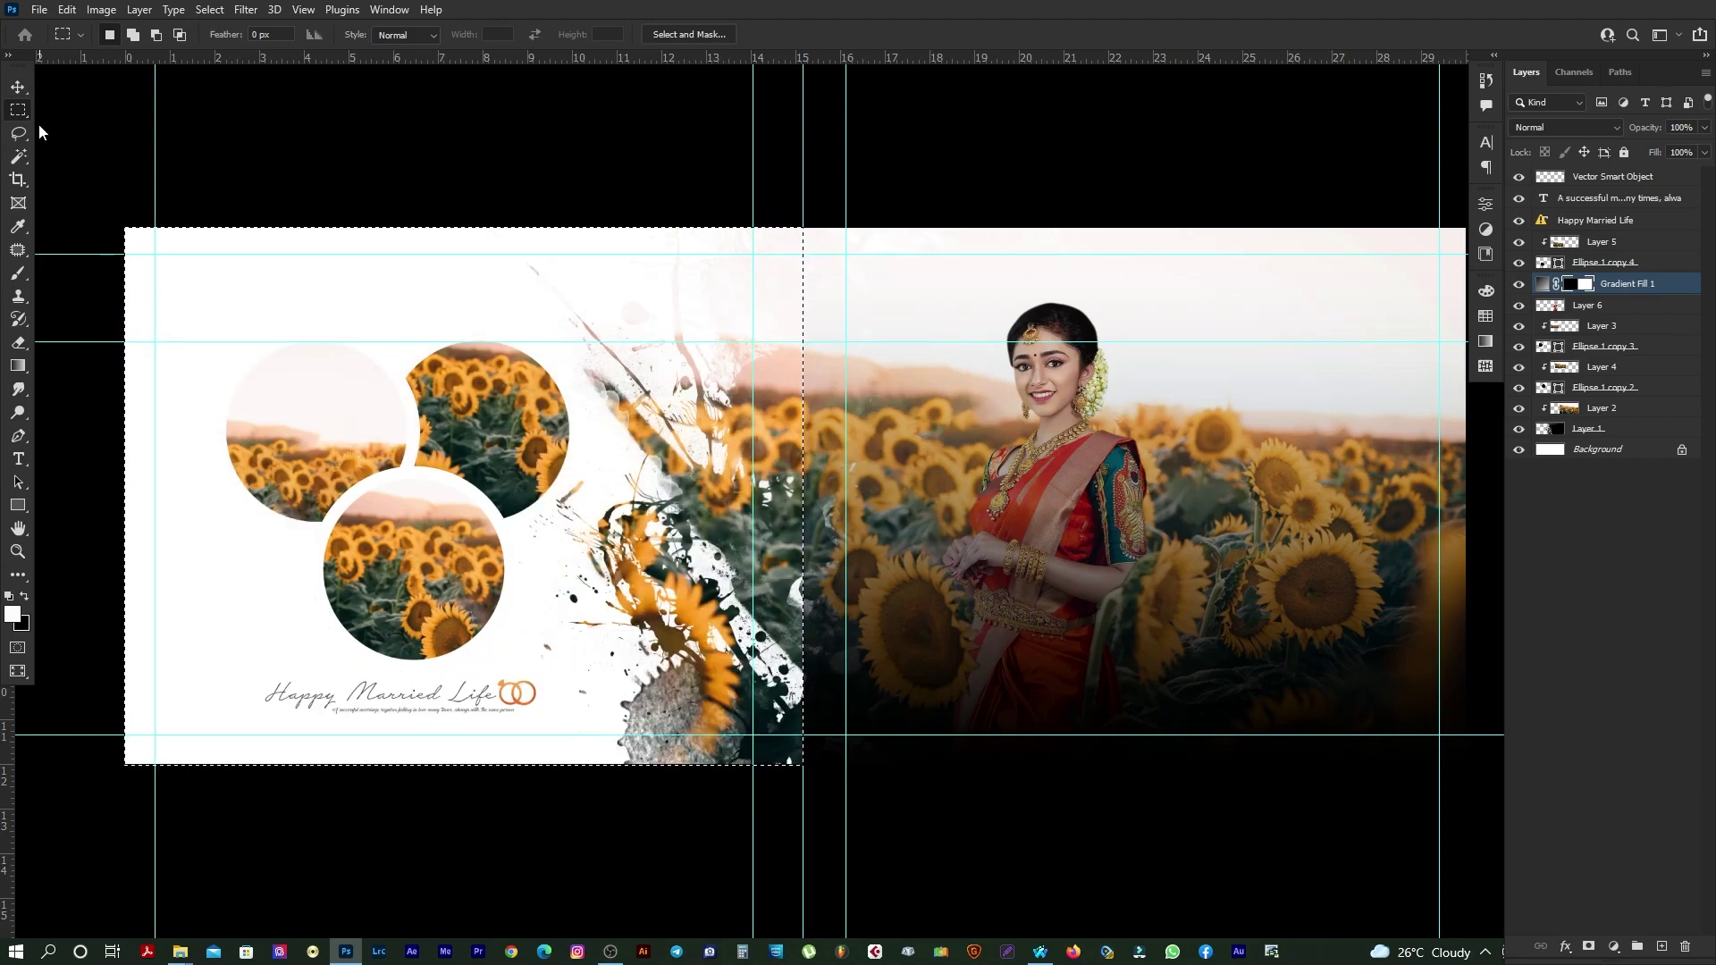
{"action": "key", "text": "v"}
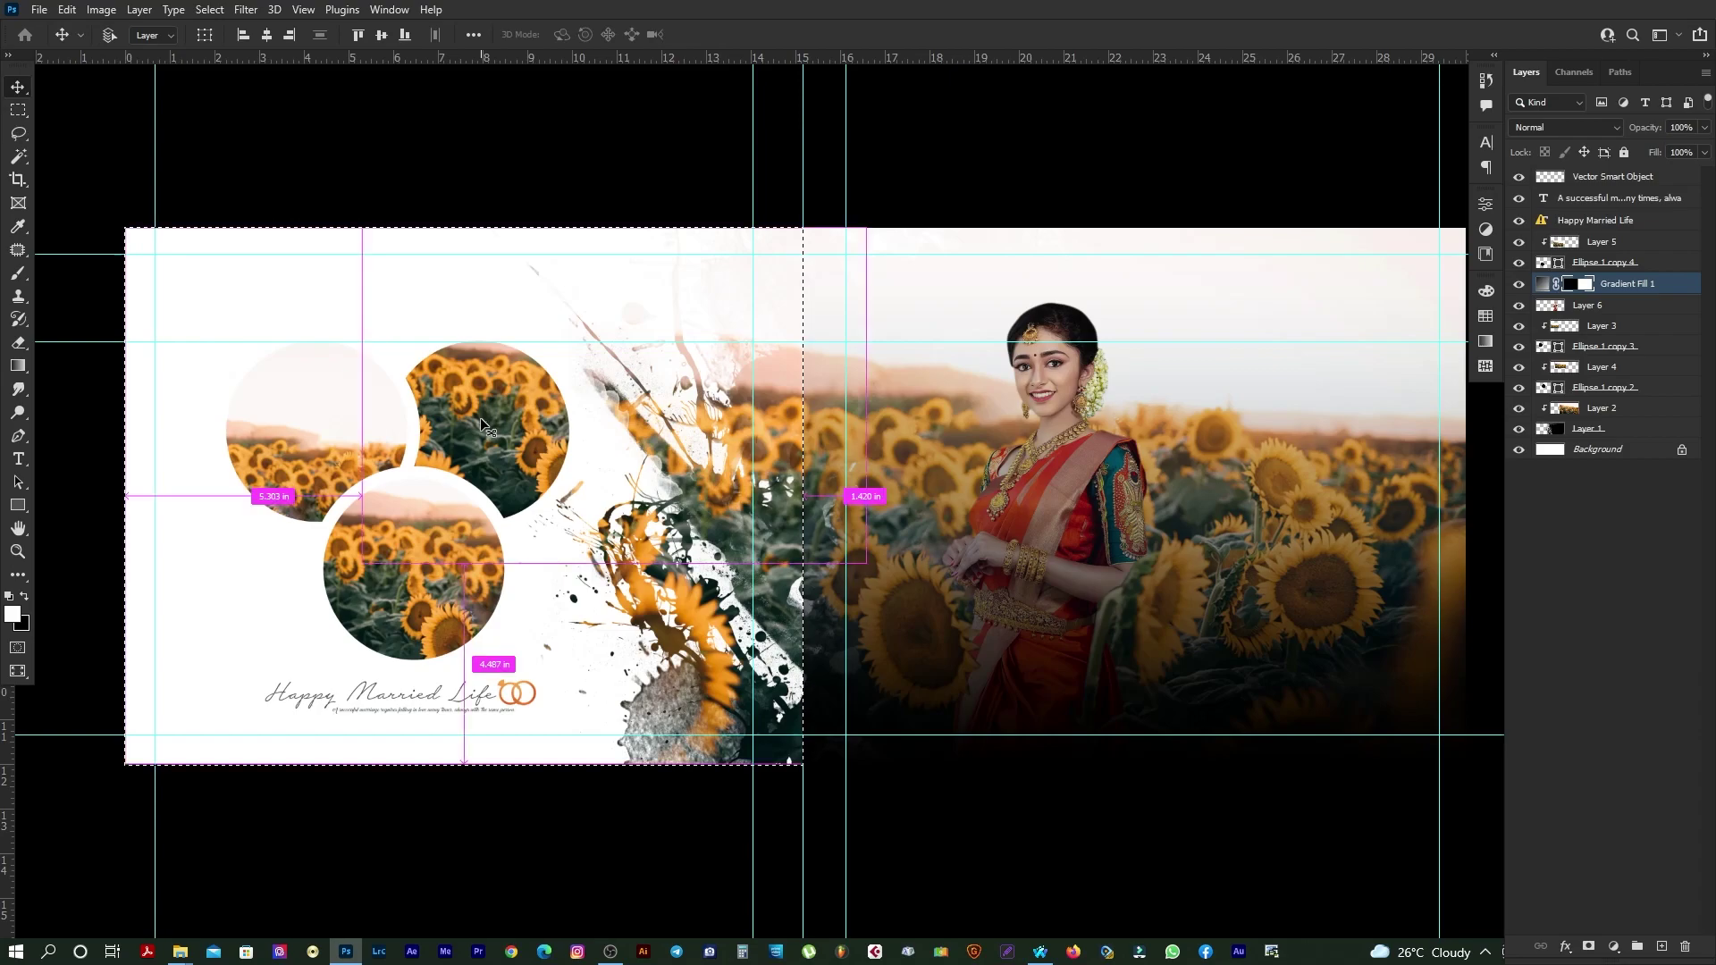
{"action": "scroll", "coordinate": [626, 519], "scroll_direction": "right", "scroll_amount": 2}
{"action": "scroll", "coordinate": [786, 613], "scroll_direction": "right", "scroll_amount": 3}
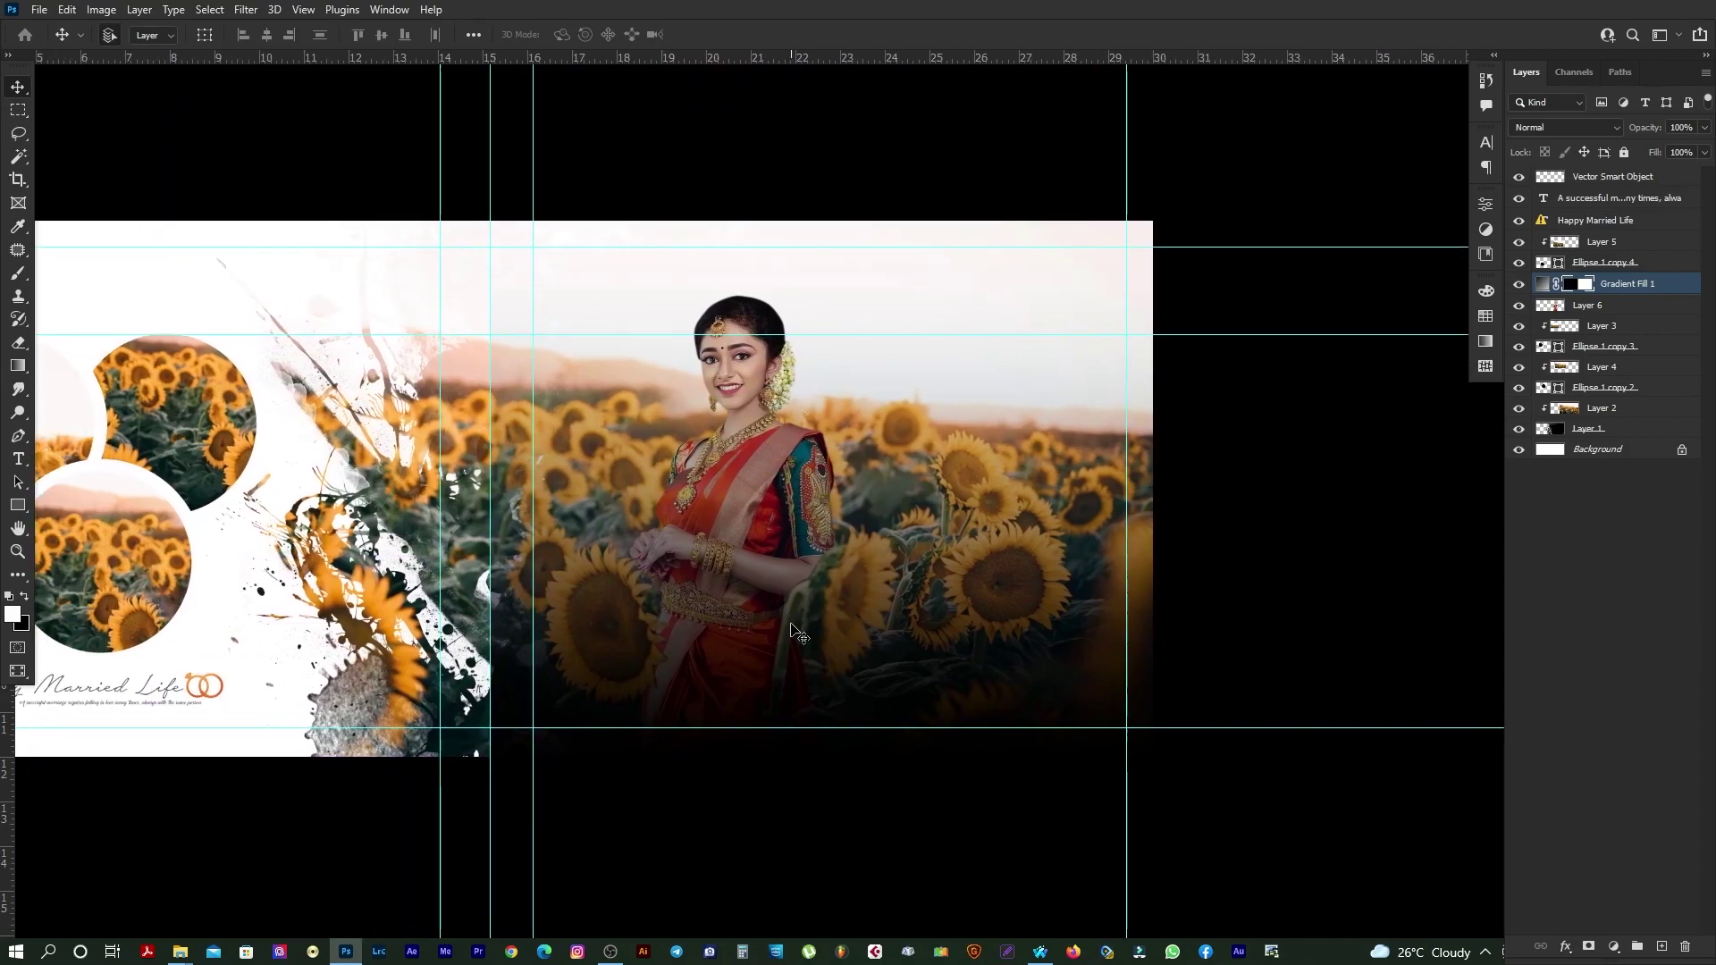
{"action": "key", "text": "ctrl+h"}
{"action": "scroll", "coordinate": [767, 621], "scroll_direction": "right", "scroll_amount": 1}
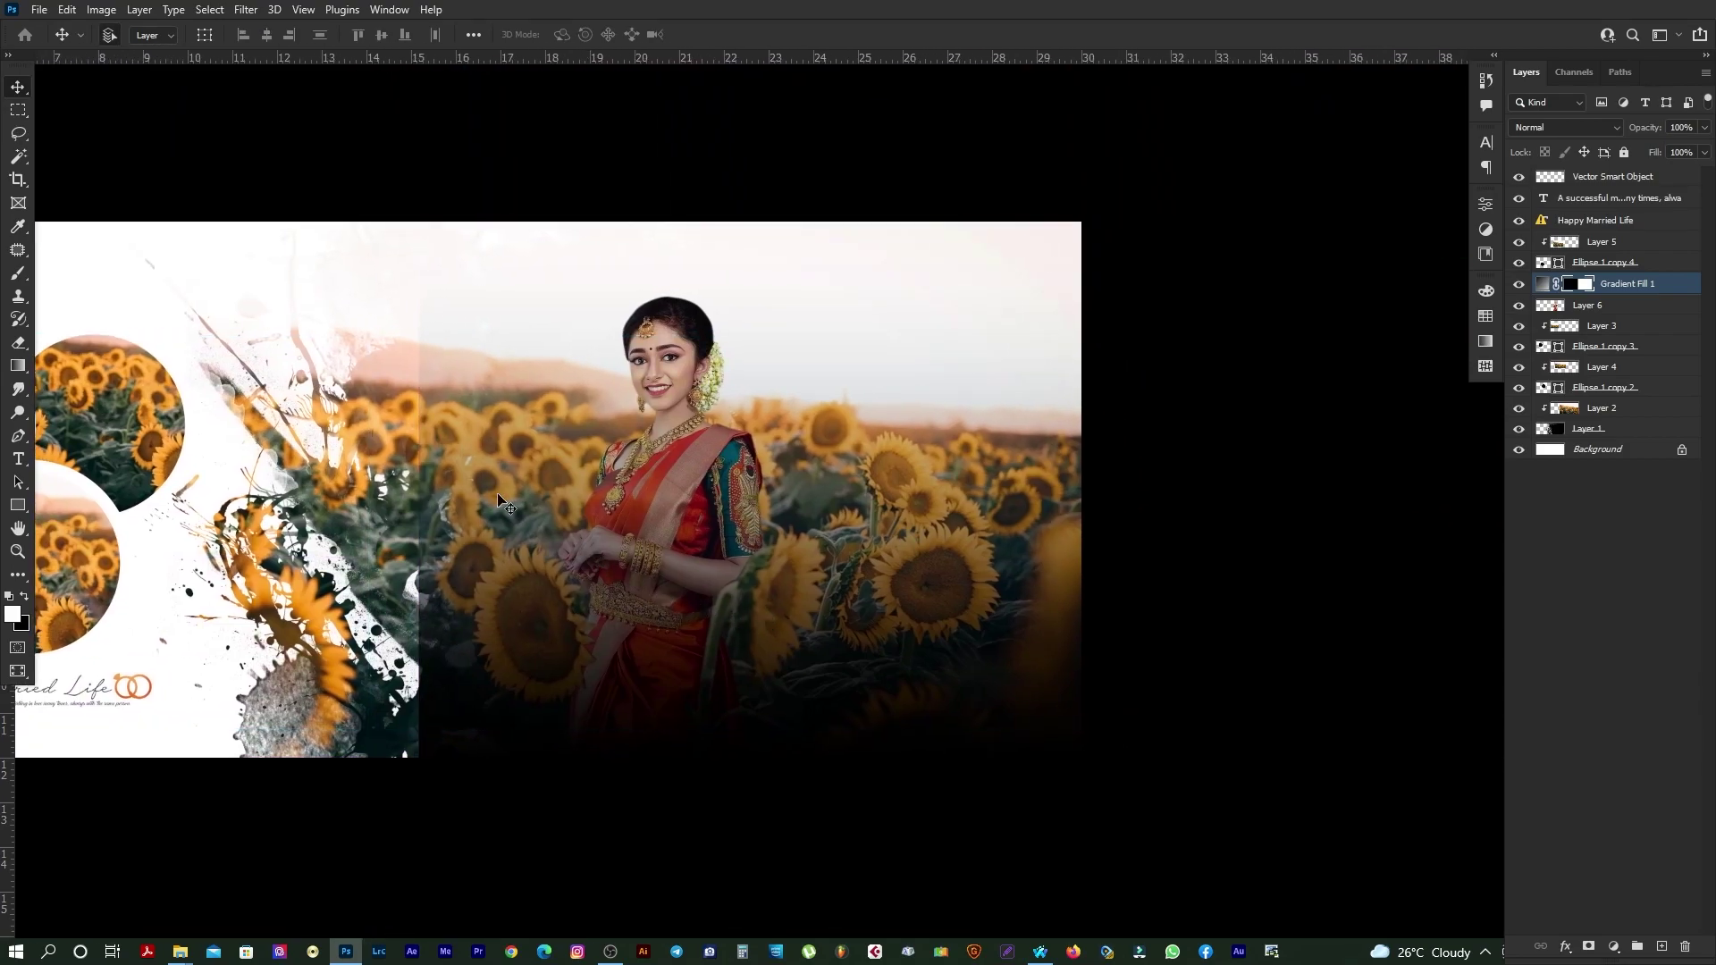
Step: Erase the Gradient Fill mask over the bride and sunflowers to lighten them
{"action": "key", "text": "e"}
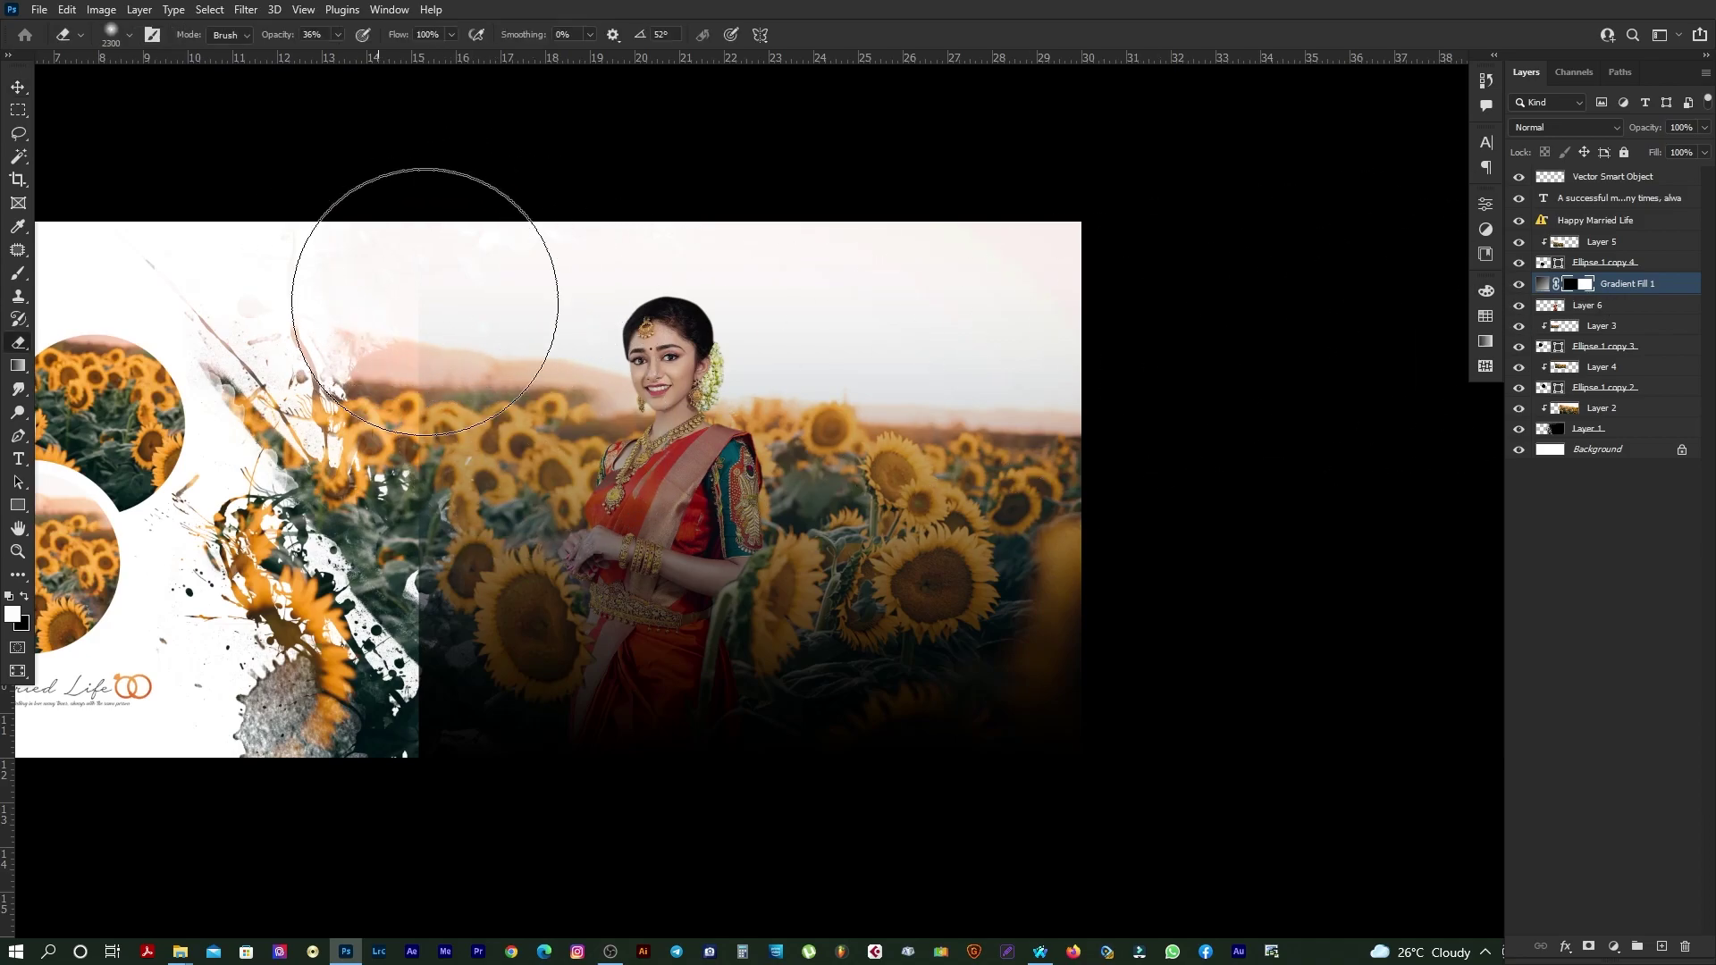
{"action": "mouse_move", "coordinate": [894, 518]}
{"action": "left_mouse_down"}
{"action": "mouse_move", "coordinate": [295, 565]}
{"action": "mouse_move", "coordinate": [287, 697]}
{"action": "mouse_move", "coordinate": [307, 736]}
{"action": "mouse_move", "coordinate": [318, 498]}
{"action": "mouse_move", "coordinate": [300, 749]}
{"action": "mouse_move", "coordinate": [420, 626]}
{"action": "mouse_move", "coordinate": [1055, 519]}
{"action": "mouse_move", "coordinate": [1113, 458]}
{"action": "left_mouse_up"}
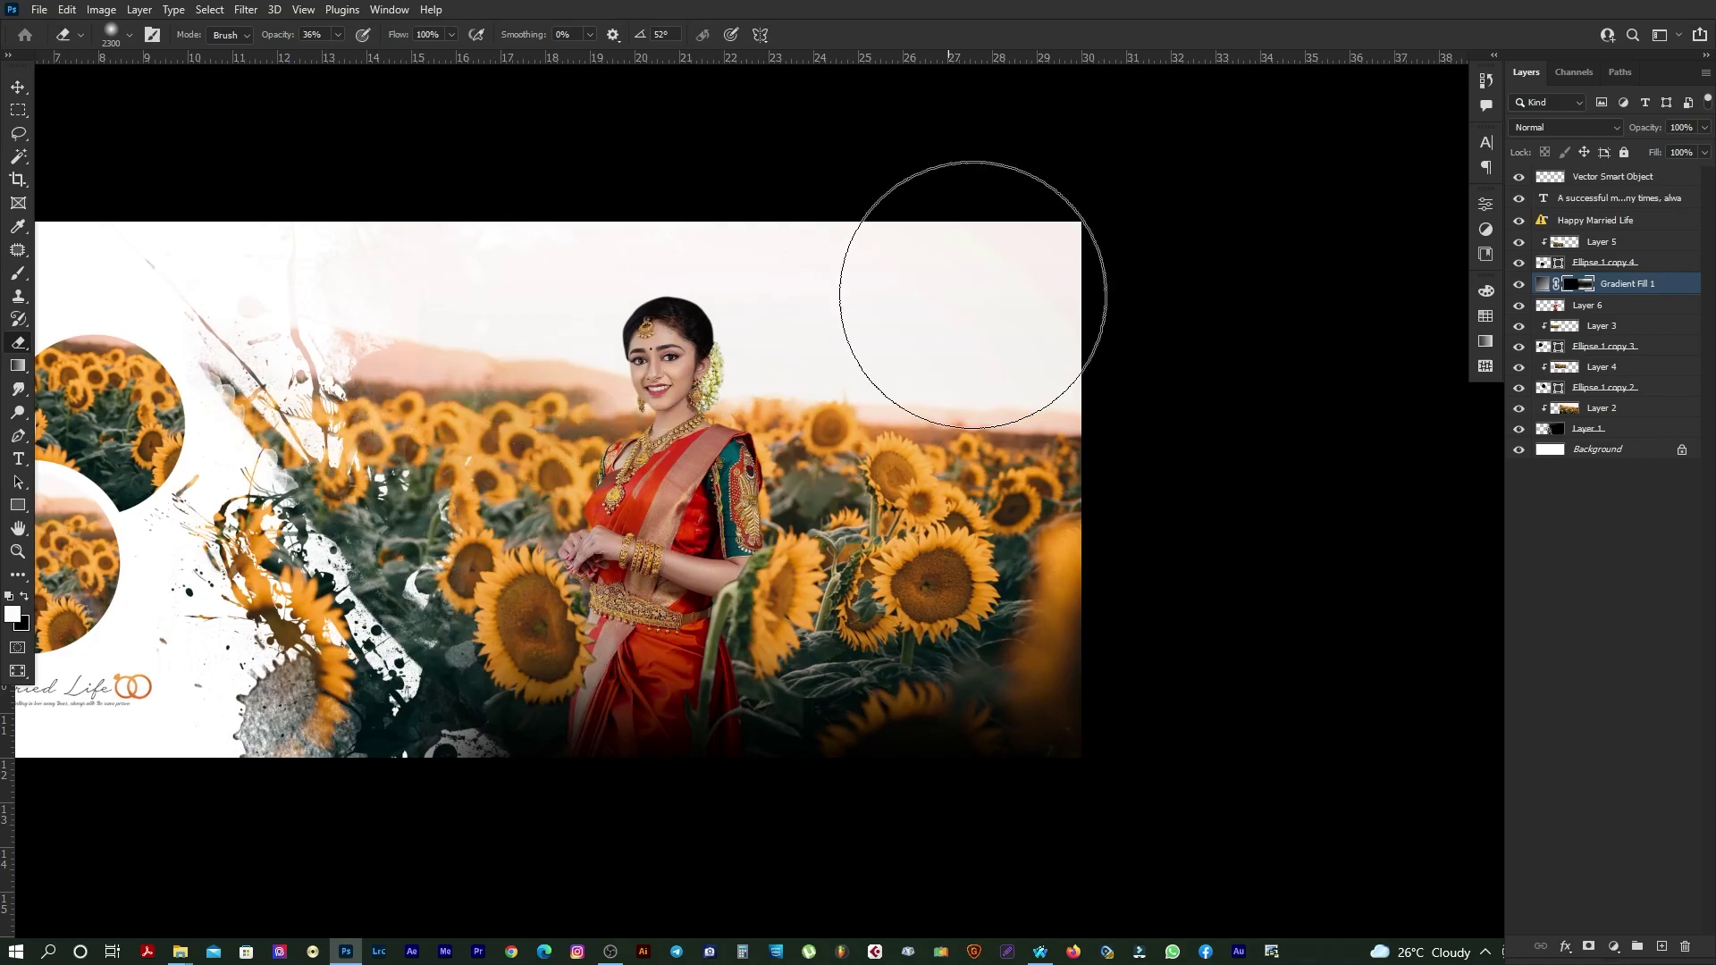
{"action": "key", "text": "v"}
{"action": "left_click_drag", "start_coordinate": [474, 528], "coordinate": [832, 553]}
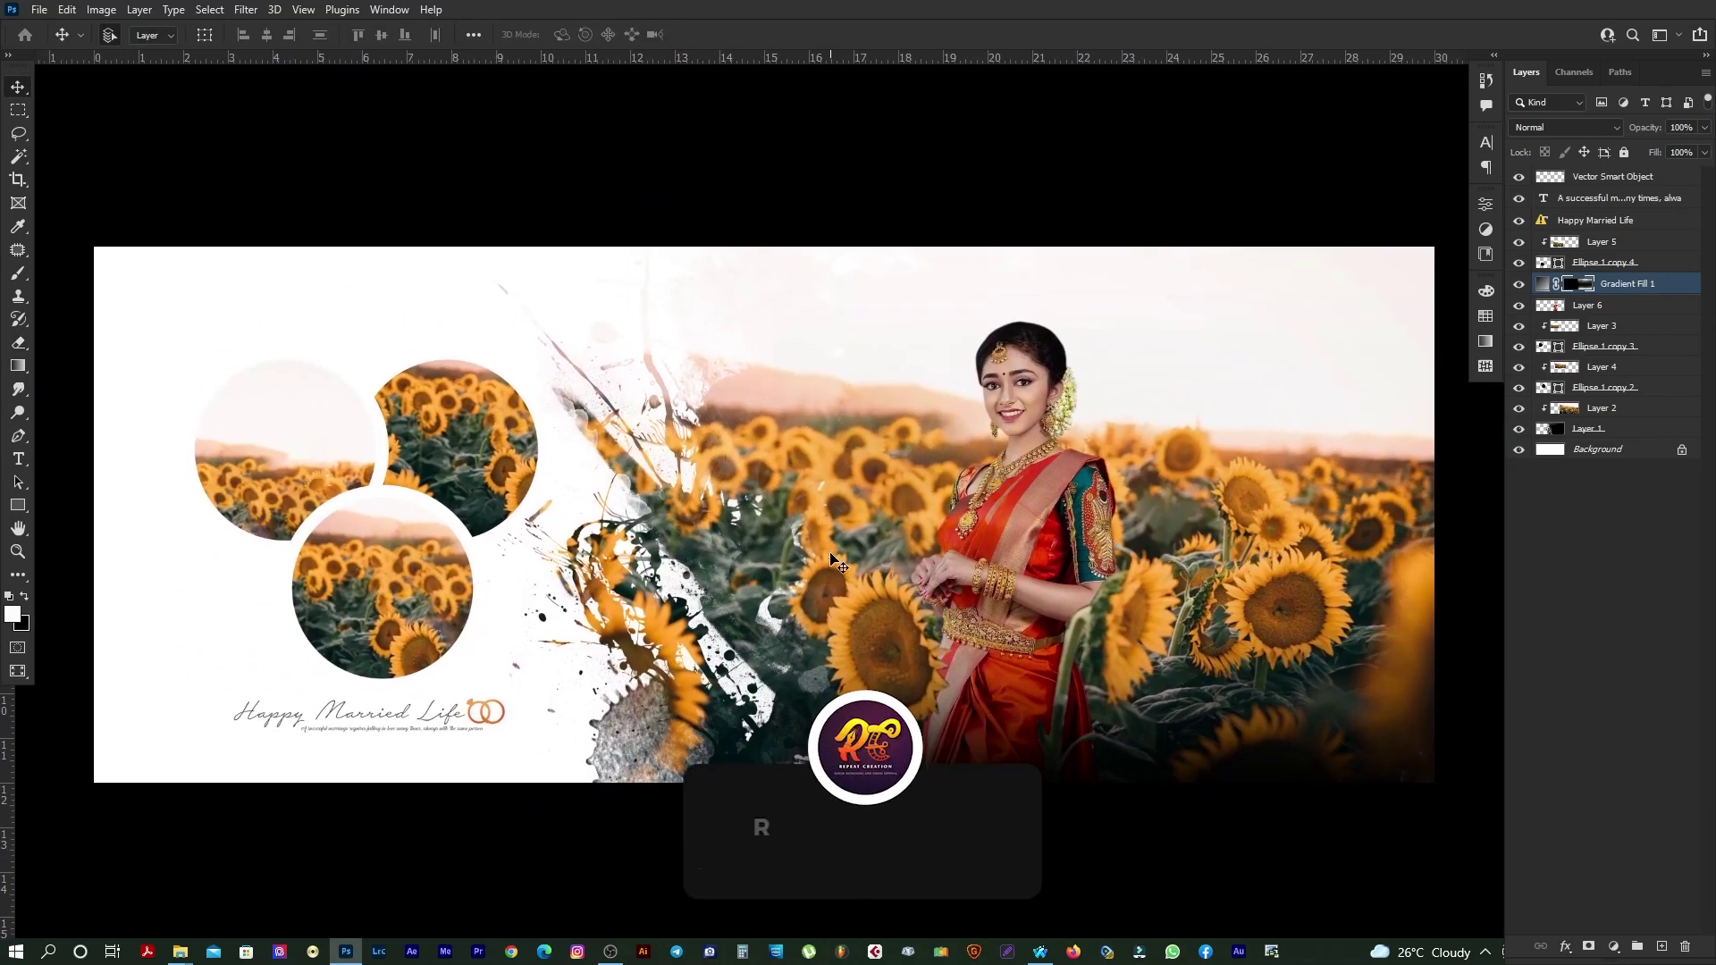
{"action": "left_click_drag", "start_coordinate": [947, 533], "coordinate": [1005, 539]}
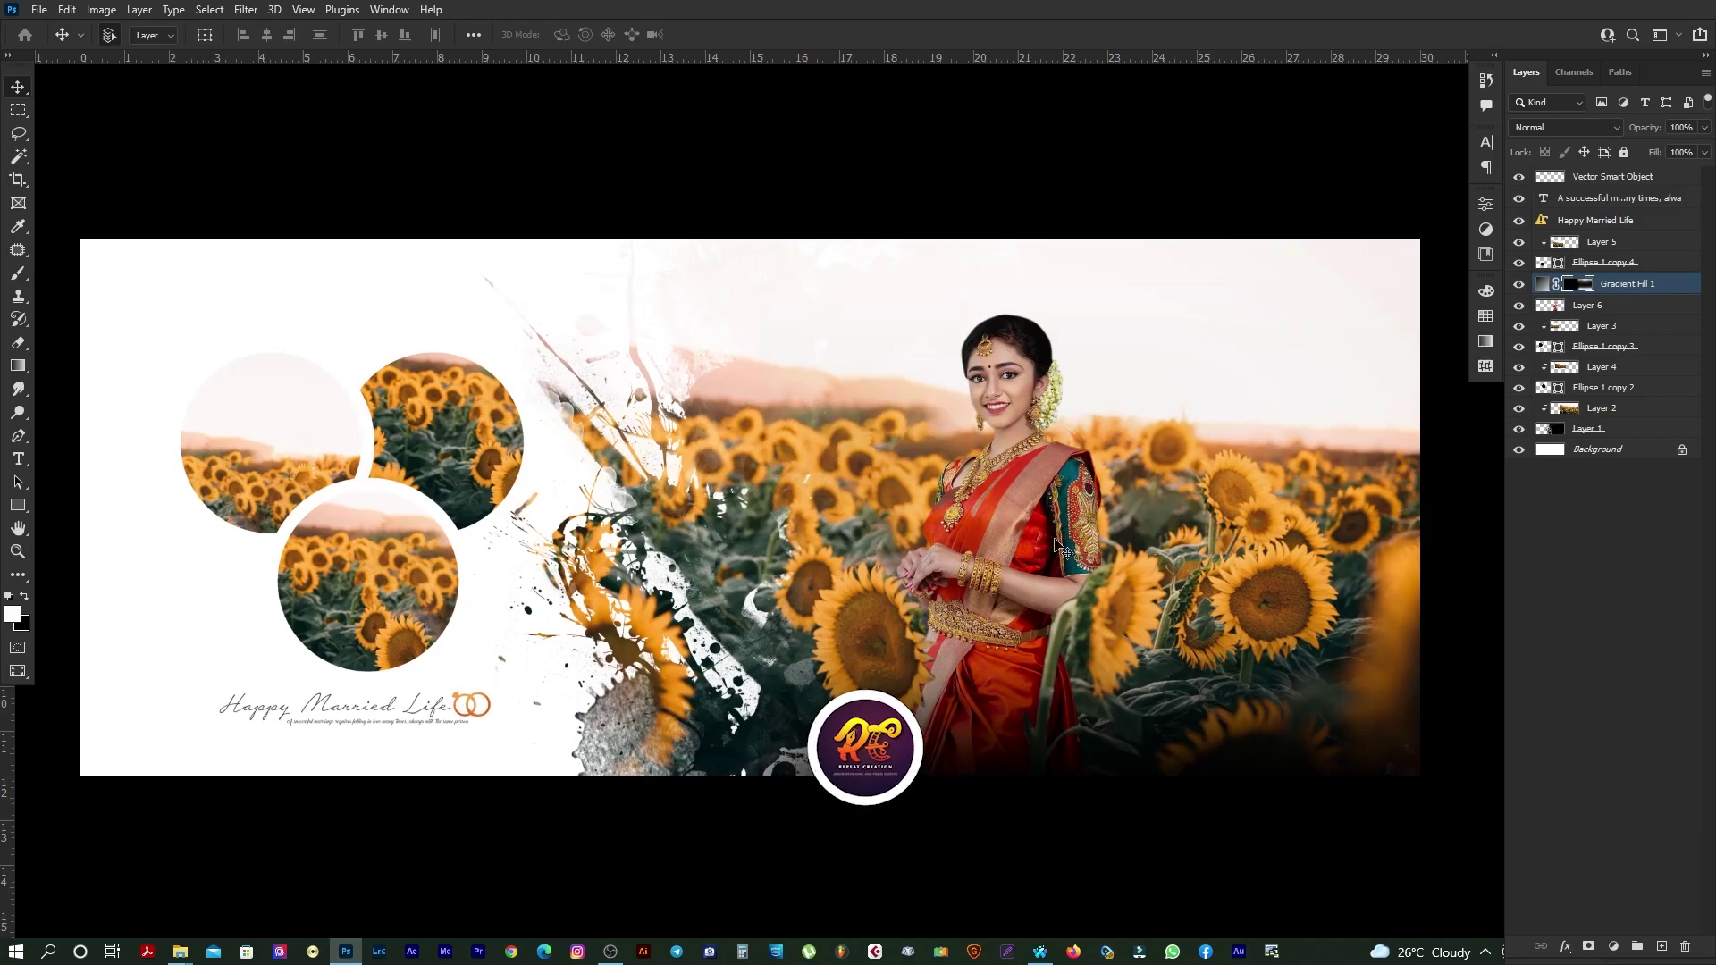
{"action": "scroll", "coordinate": [1037, 547], "scroll_direction": "up", "scroll_amount": 1}
{"action": "scroll", "coordinate": [902, 507], "scroll_direction": "down", "scroll_amount": 2}
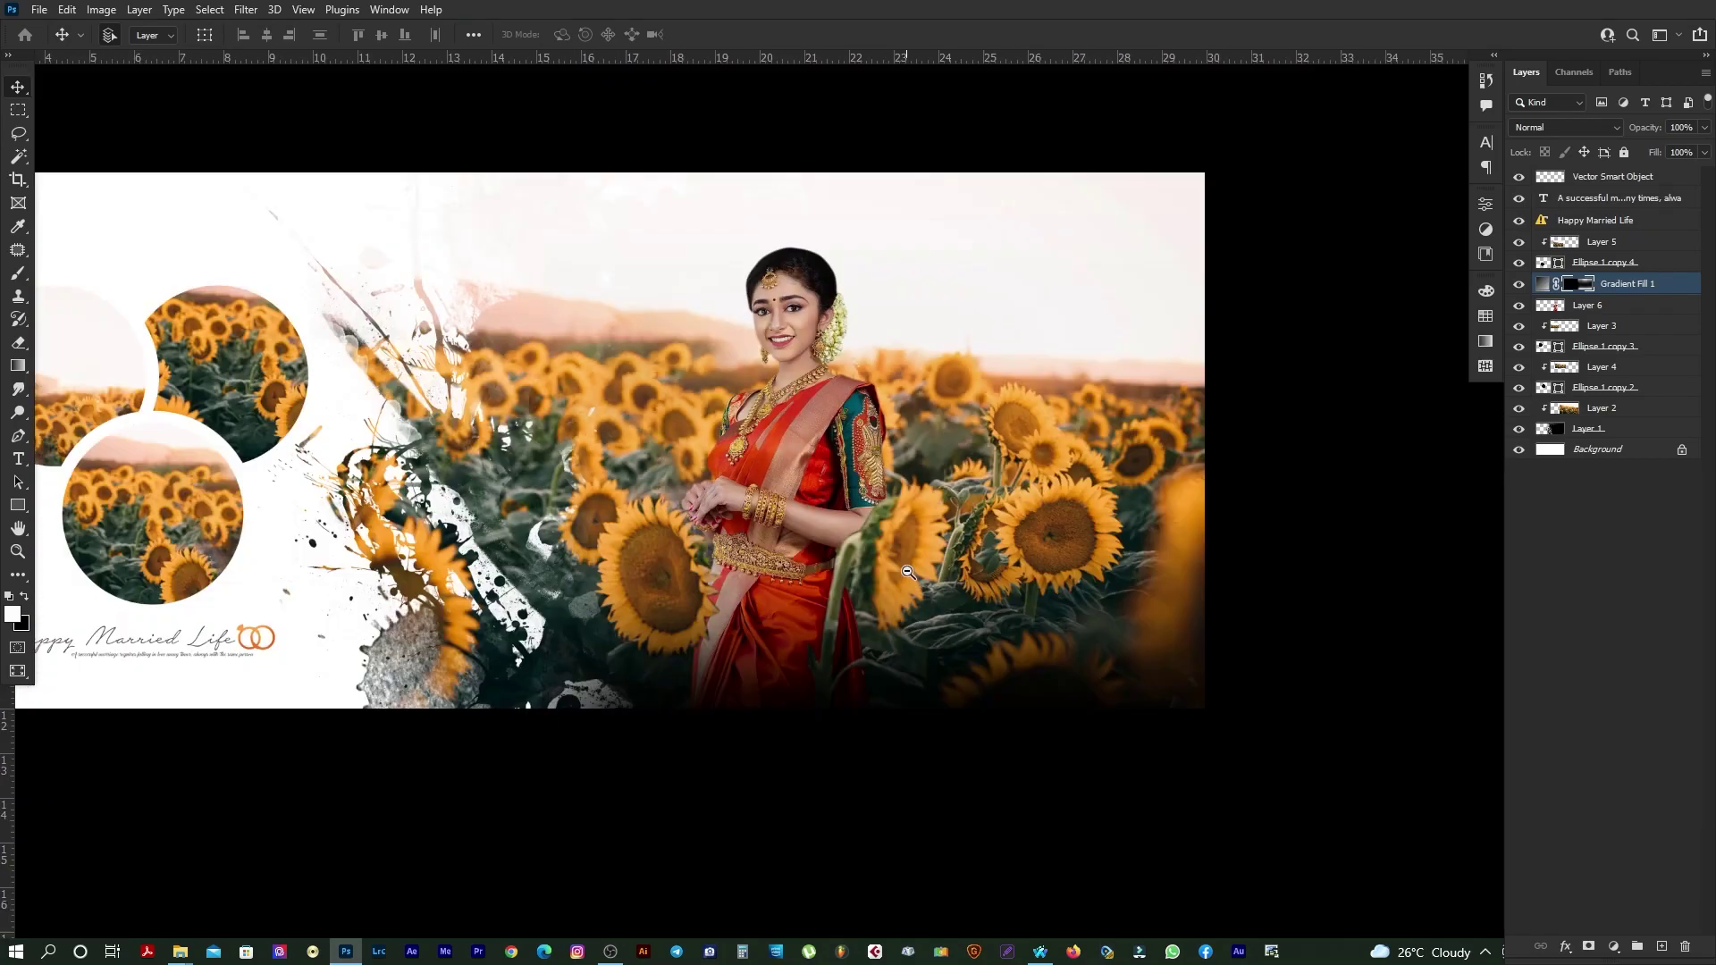
{"action": "mouse_move", "coordinate": [902, 507]}
{"action": "left_mouse_down"}
{"action": "mouse_move", "coordinate": [1024, 579]}
{"action": "mouse_move", "coordinate": [977, 578]}
{"action": "left_mouse_up"}
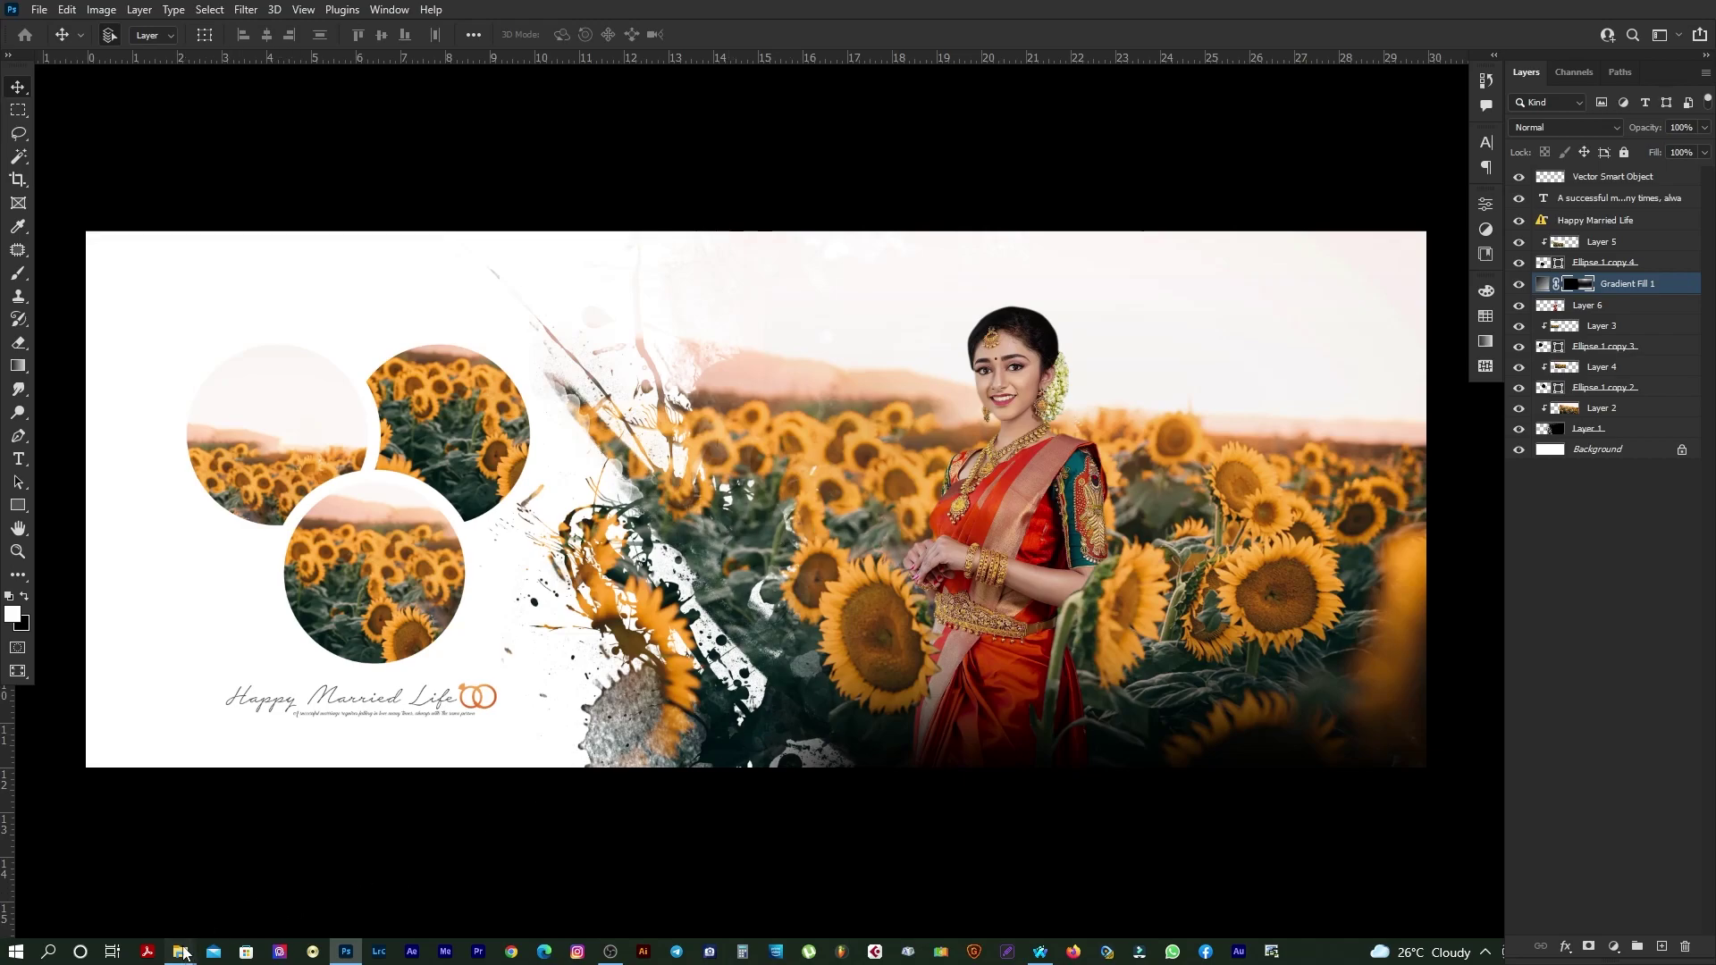
Step: Open the third bride portrait PSD in Adobe Photoshop 2022
{"action": "mouse_move", "coordinate": [180, 952]}
{"action": "left_click", "coordinate": [396, 888]}
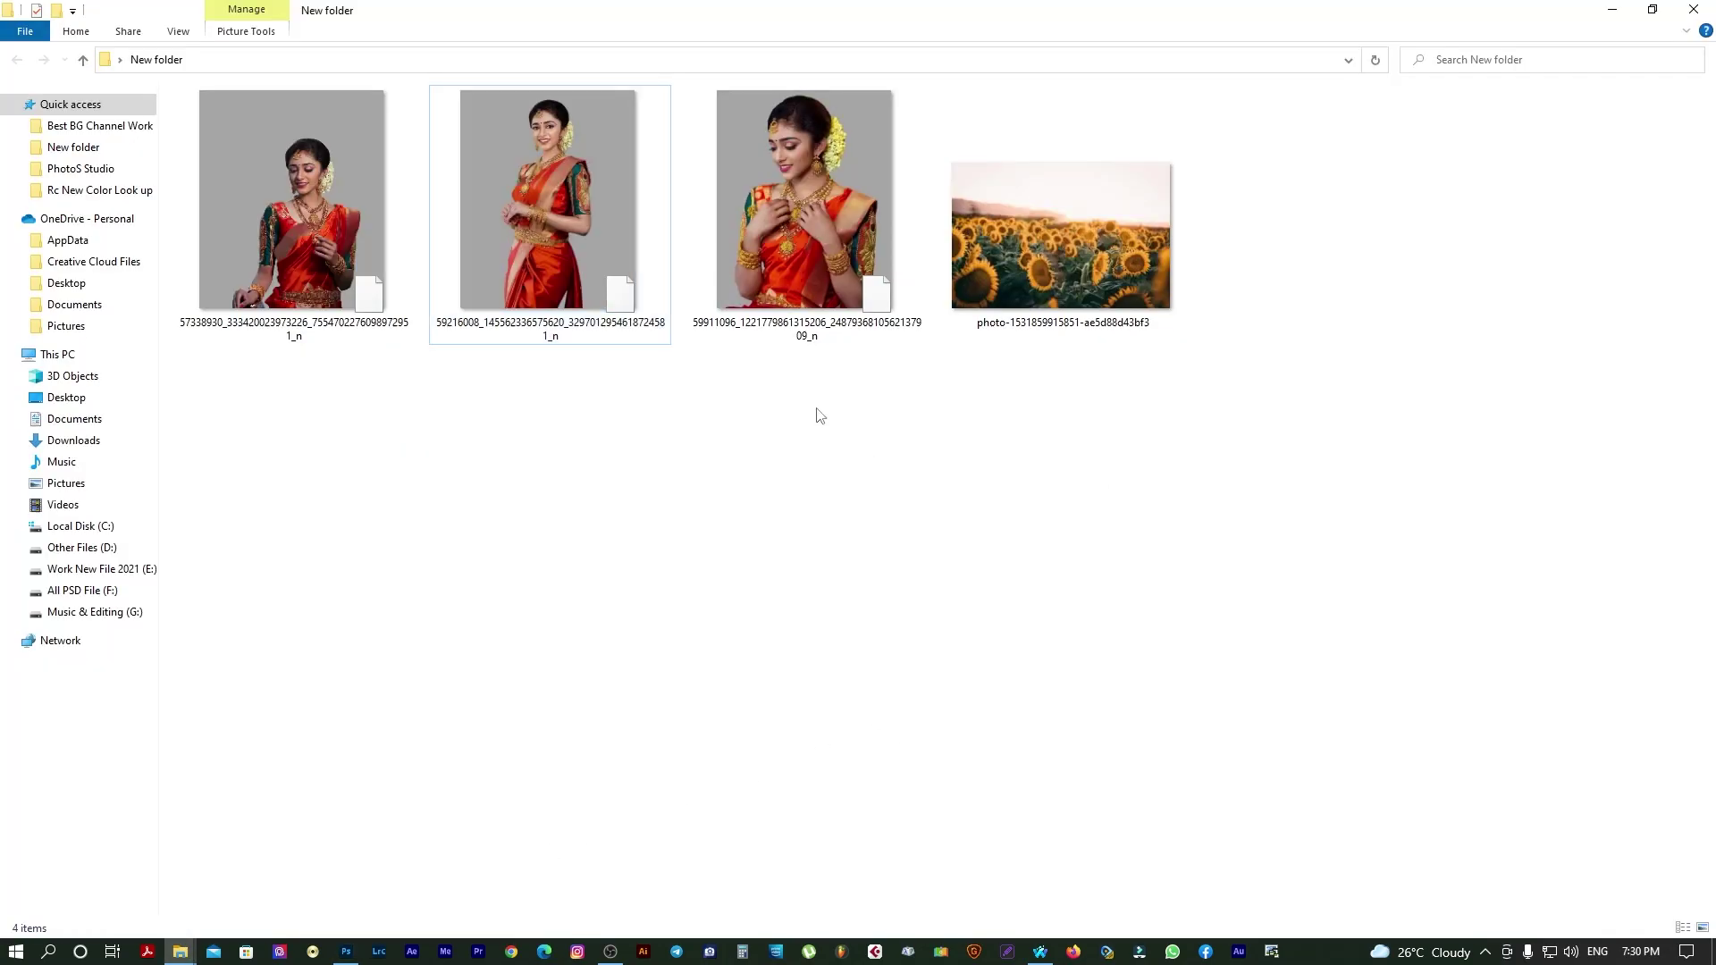
{"action": "right_click", "coordinate": [813, 171]}
{"action": "mouse_move", "coordinate": [859, 275]}
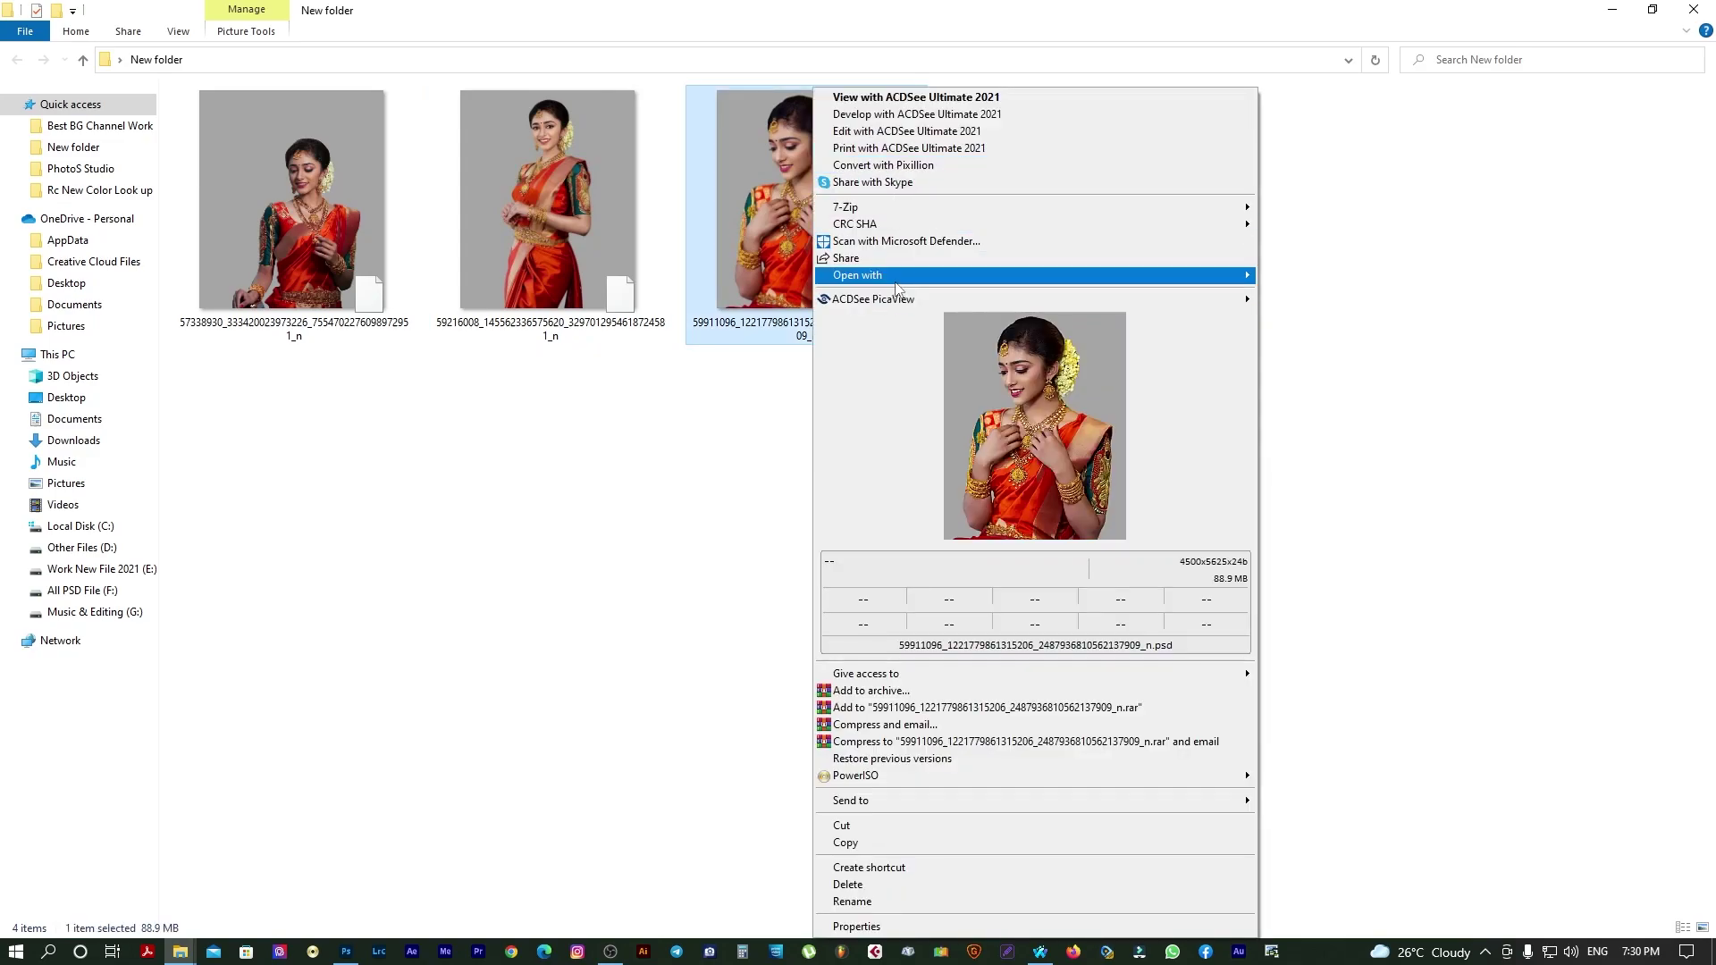
{"action": "left_click", "coordinate": [1341, 337]}
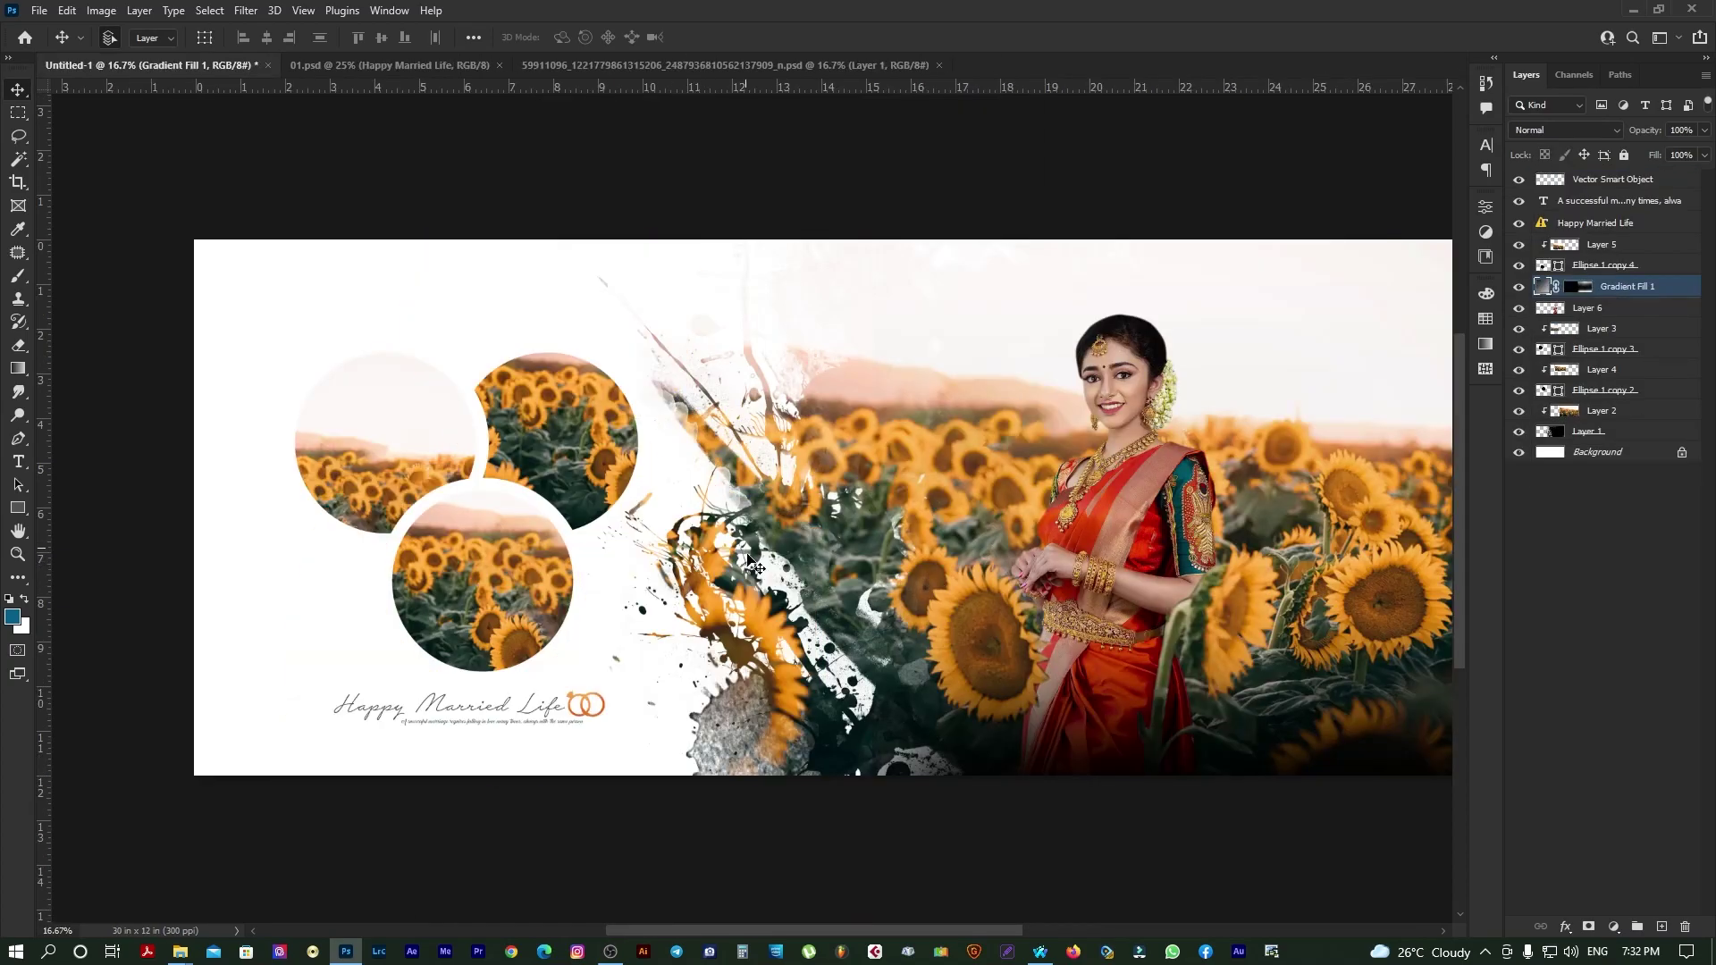
Step: Bring the necklace portrait into Untitled-1 above the Ellipse 1 copy 4 layer
{"action": "scroll", "coordinate": [1051, 534], "scroll_direction": "right", "scroll_amount": 2}
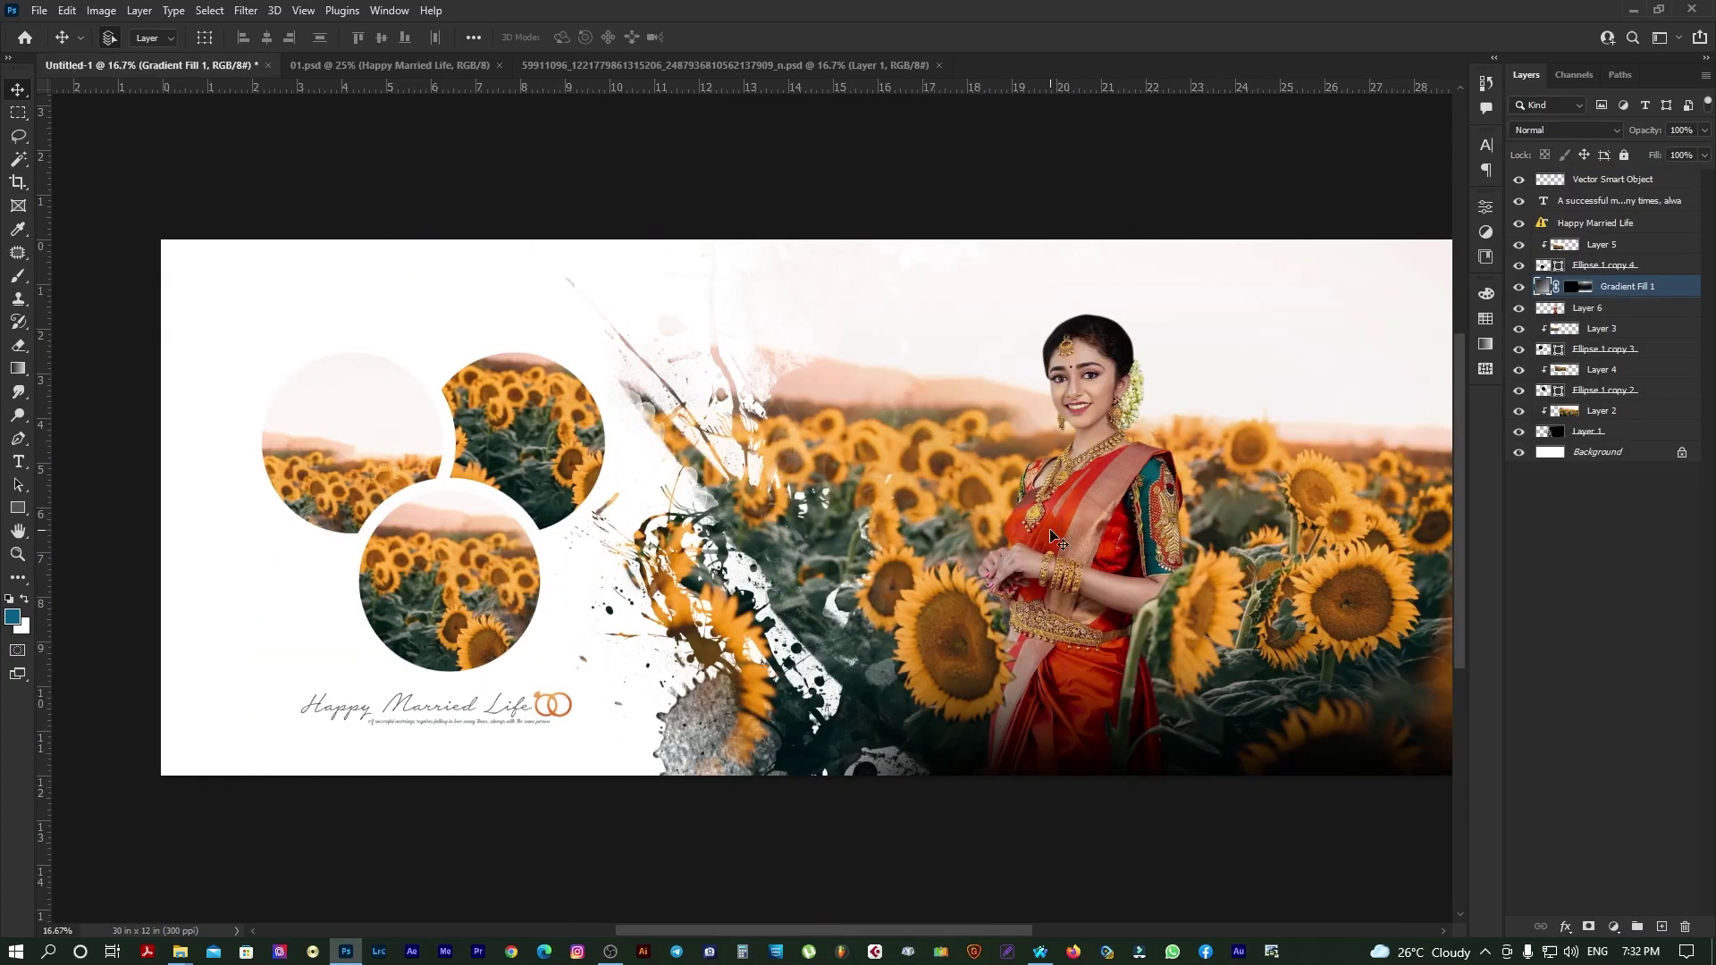
{"action": "right_click", "coordinate": [521, 565]}
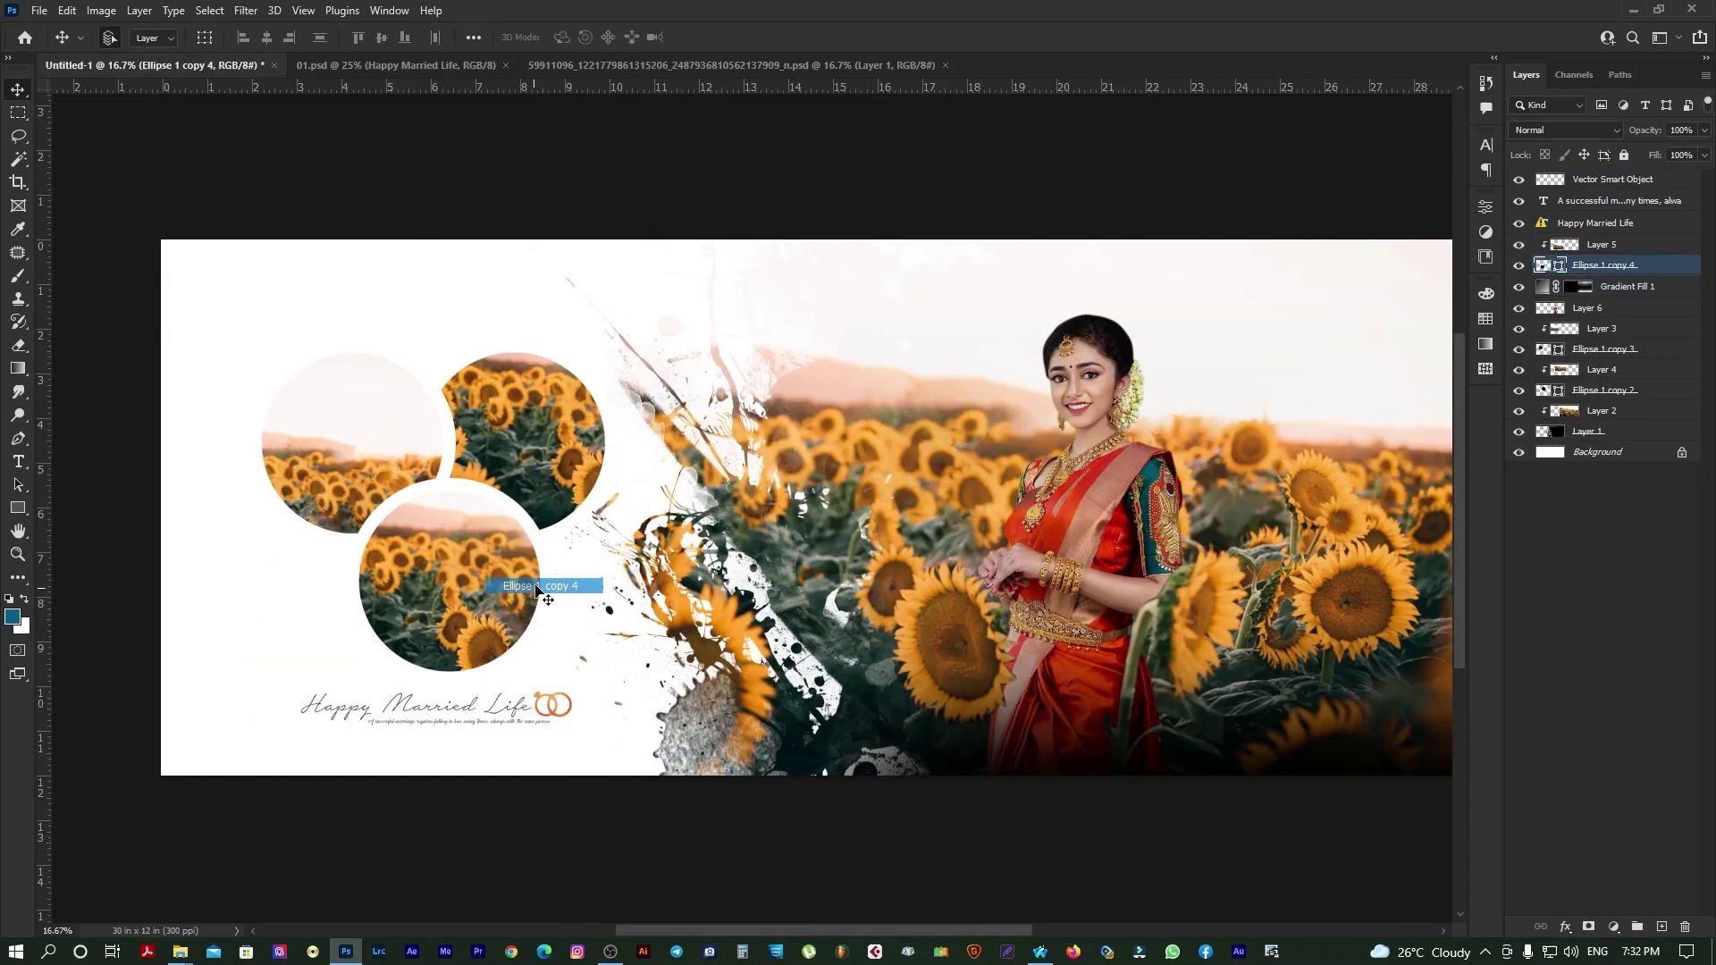
{"action": "left_click", "coordinate": [549, 586]}
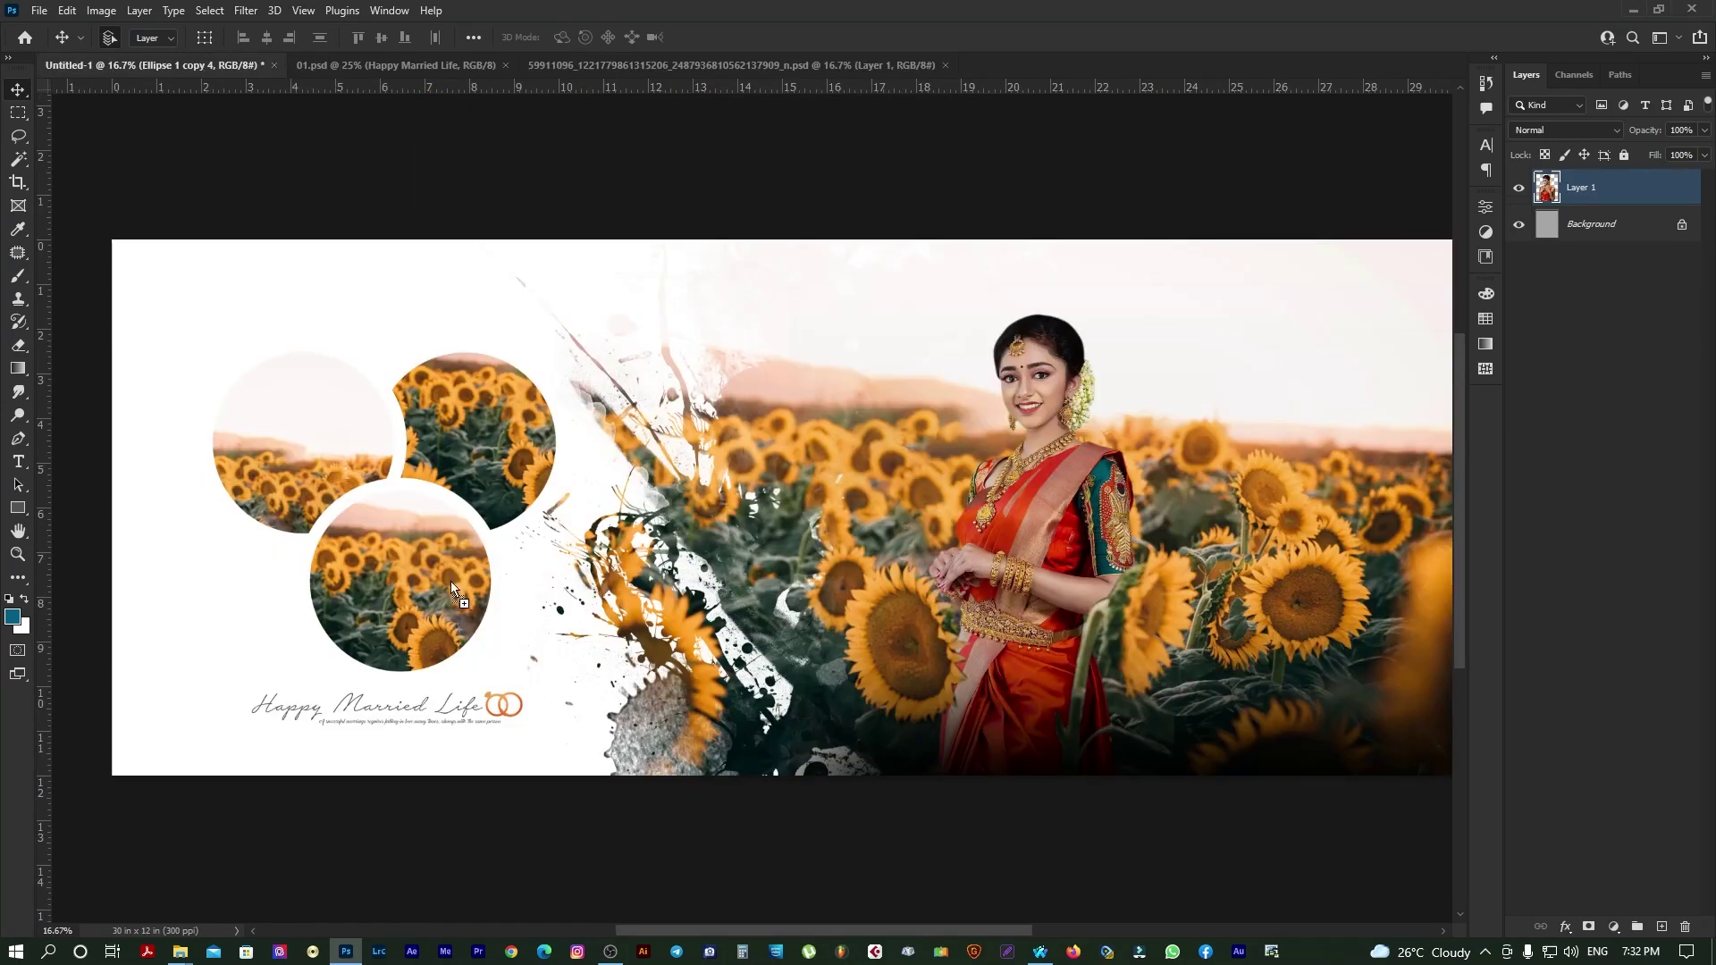
{"action": "left_click_drag", "start_coordinate": [453, 590], "coordinate": [453, 590]}
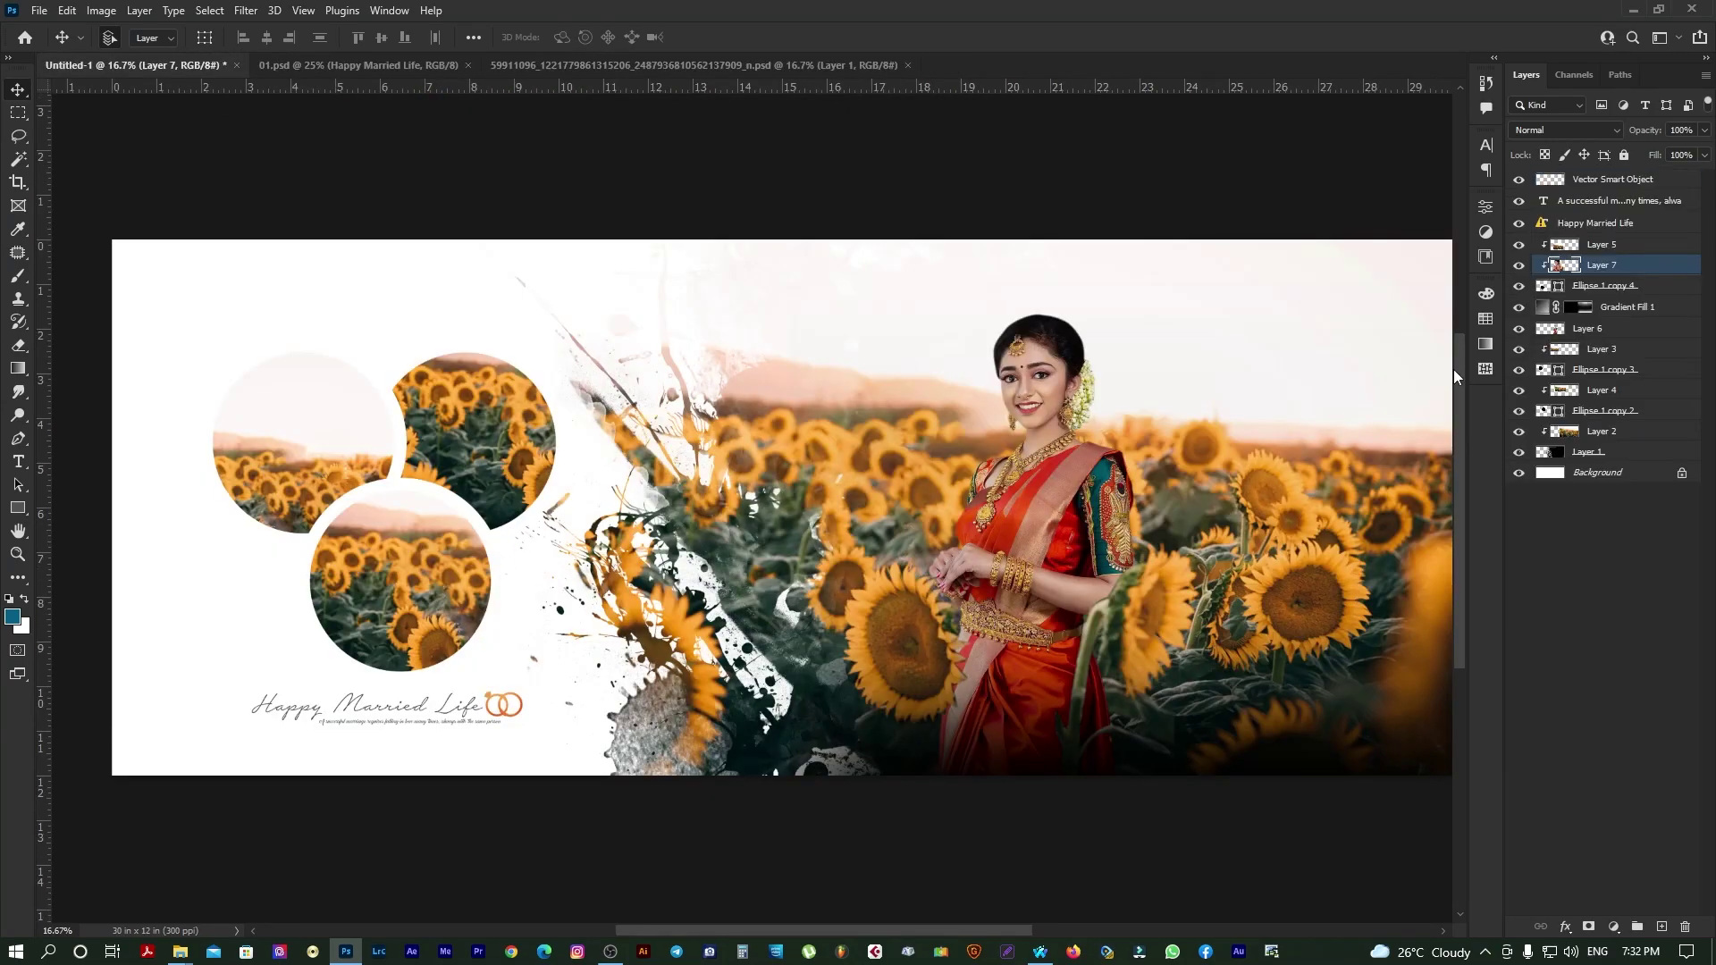
{"action": "left_click_drag", "start_coordinate": [1612, 271], "coordinate": [1609, 238]}
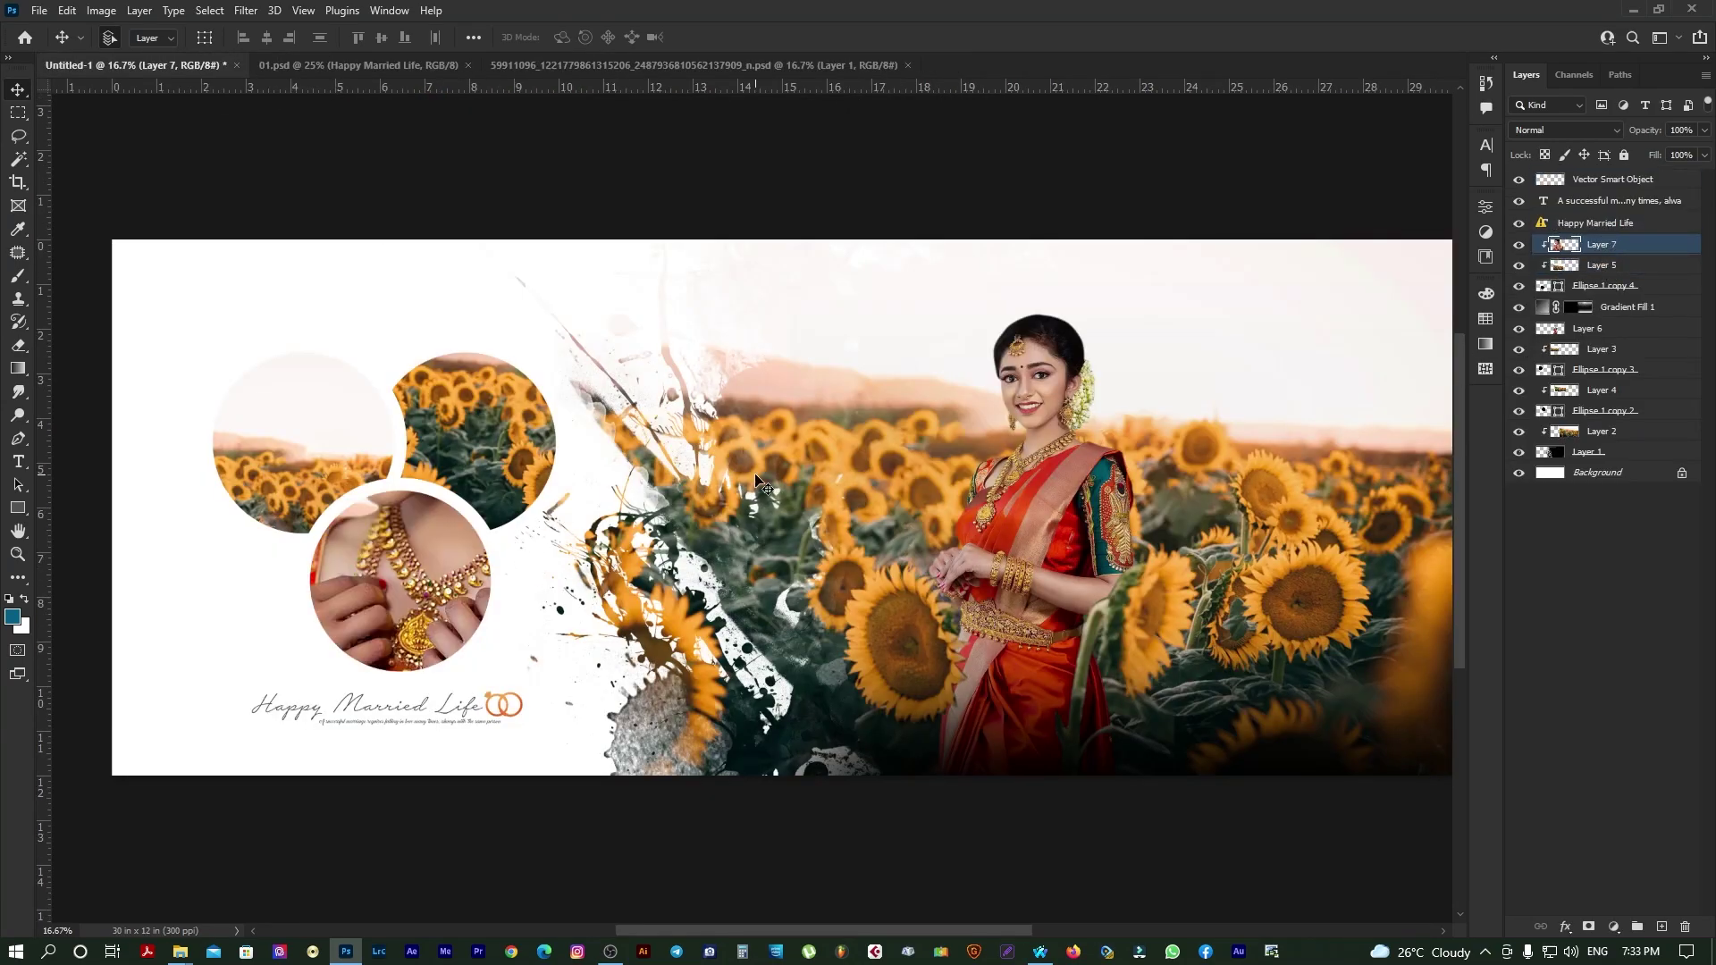
Step: Scale and position the portrait to fill the lower circle
{"action": "key", "text": "ctrl+t"}
{"action": "left_click_drag", "start_coordinate": [145, 184], "coordinate": [245, 326]}
{"action": "left_click_drag", "start_coordinate": [443, 553], "coordinate": [460, 567]}
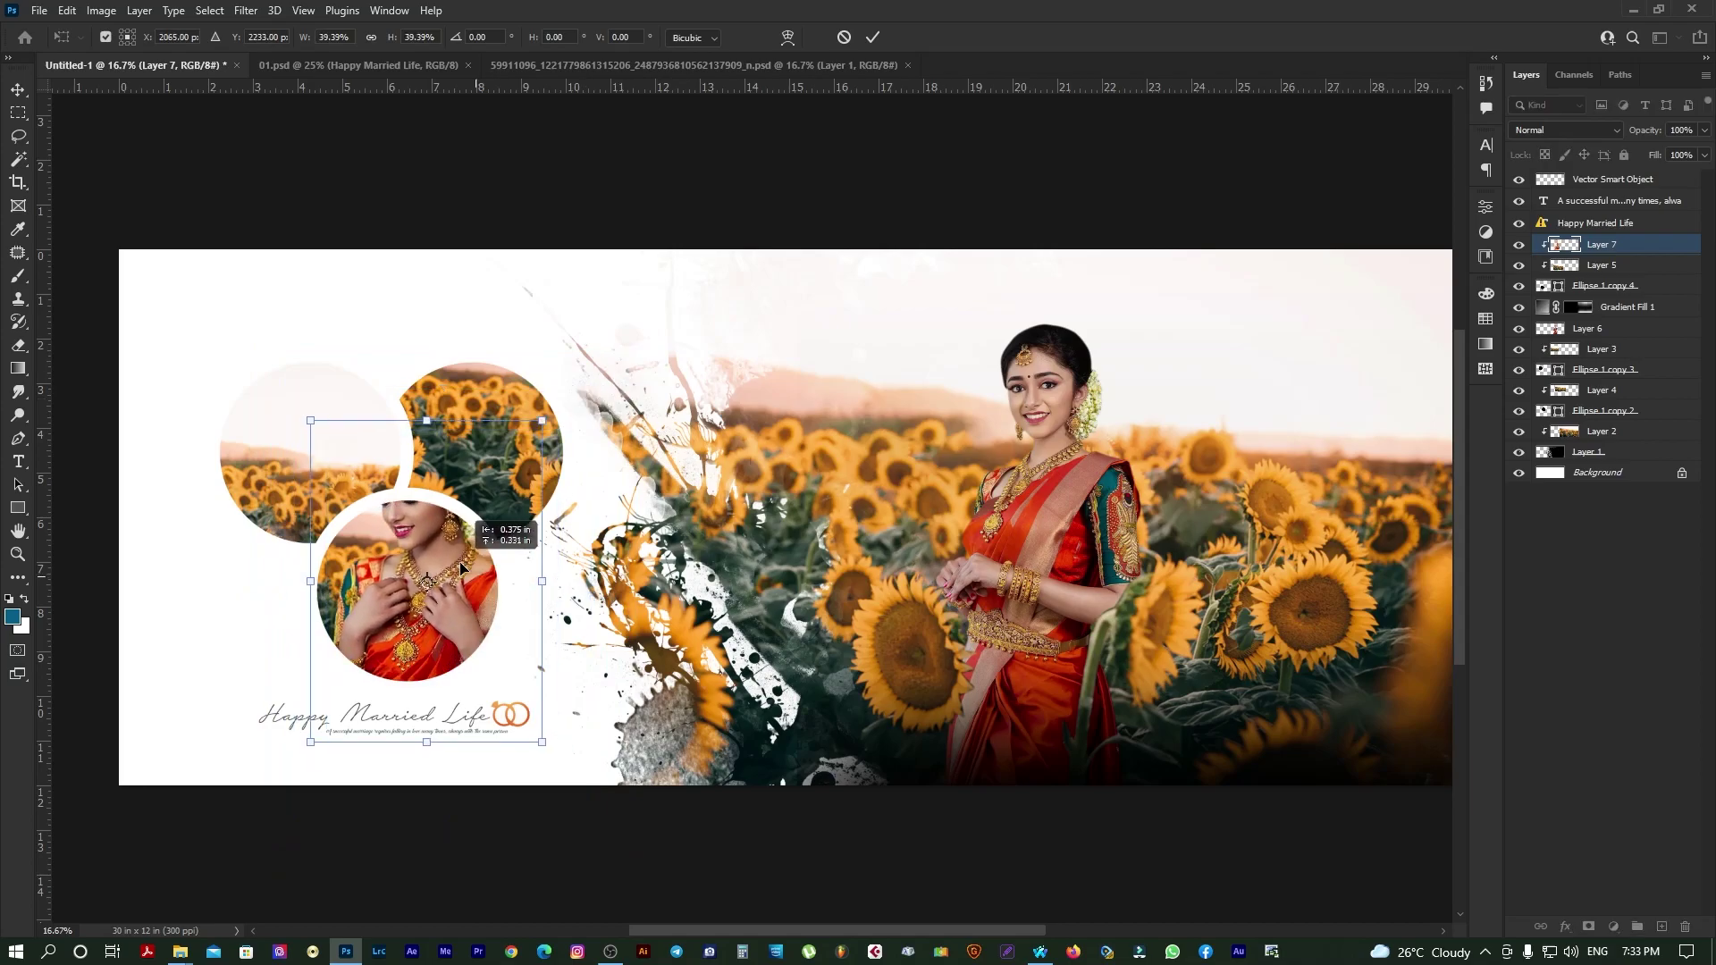
{"action": "mouse_move", "coordinate": [539, 422]}
{"action": "left_mouse_down"}
{"action": "mouse_move", "coordinate": [487, 500]}
{"action": "mouse_move", "coordinate": [478, 567]}
{"action": "left_mouse_up"}
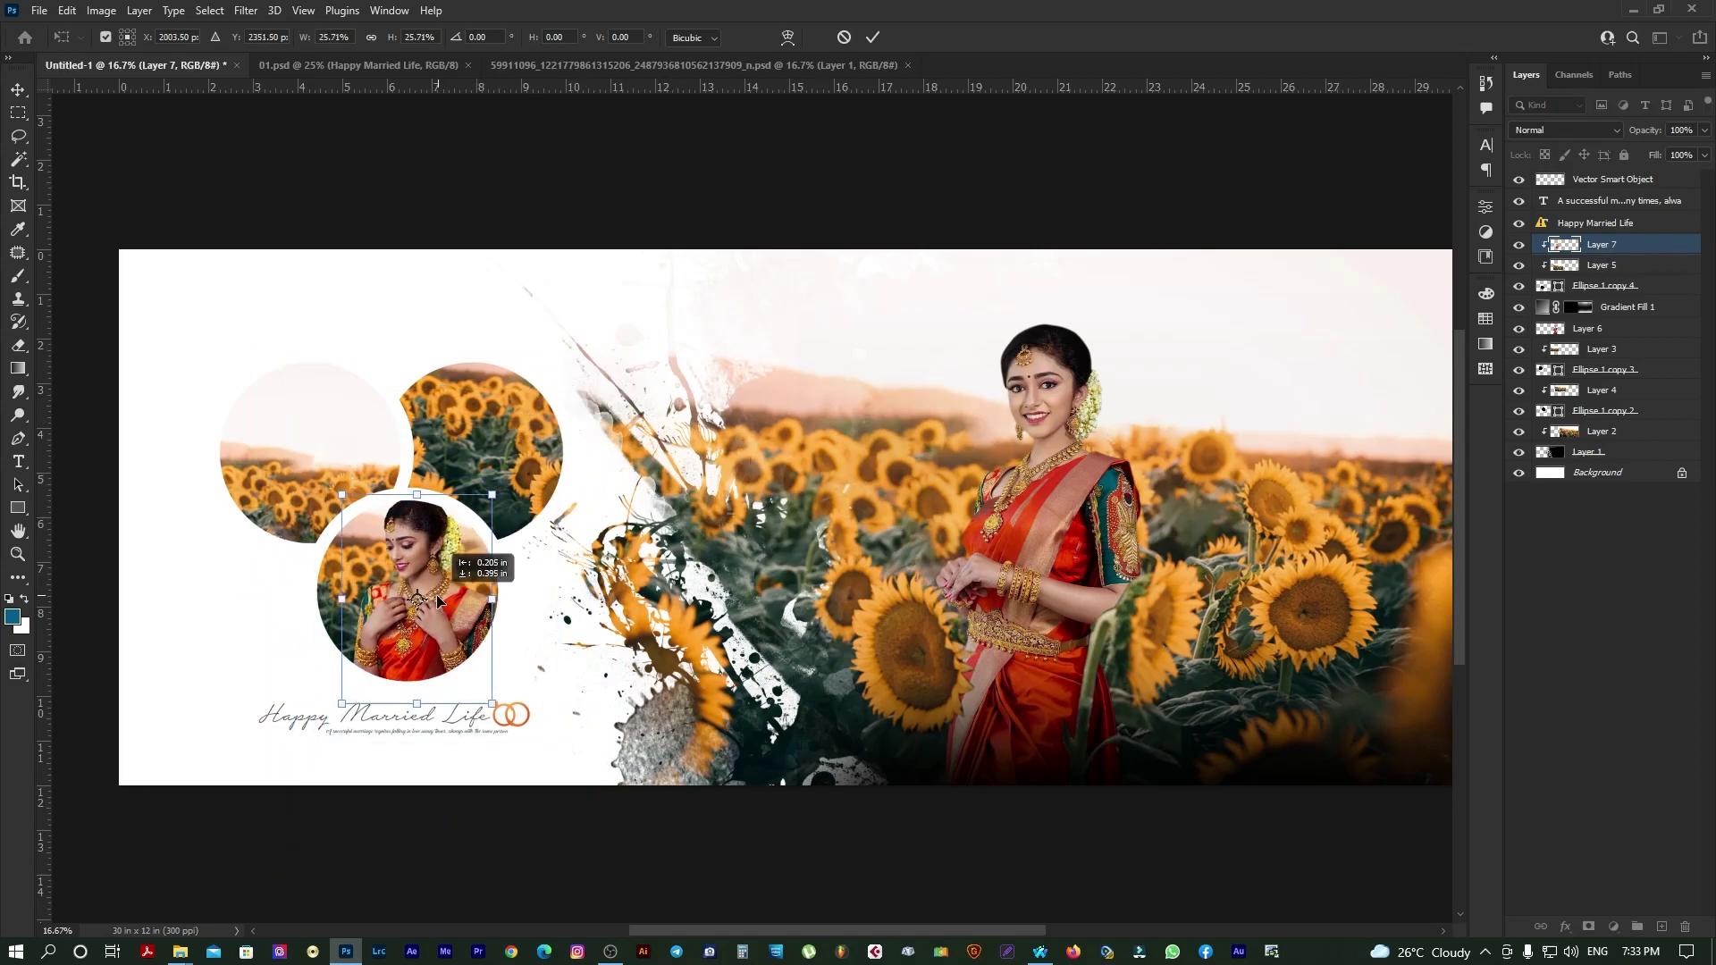
{"action": "scroll", "coordinate": [478, 568], "scroll_direction": "up", "scroll_amount": 3}
{"action": "left_click_drag", "start_coordinate": [704, 617], "coordinate": [715, 572]}
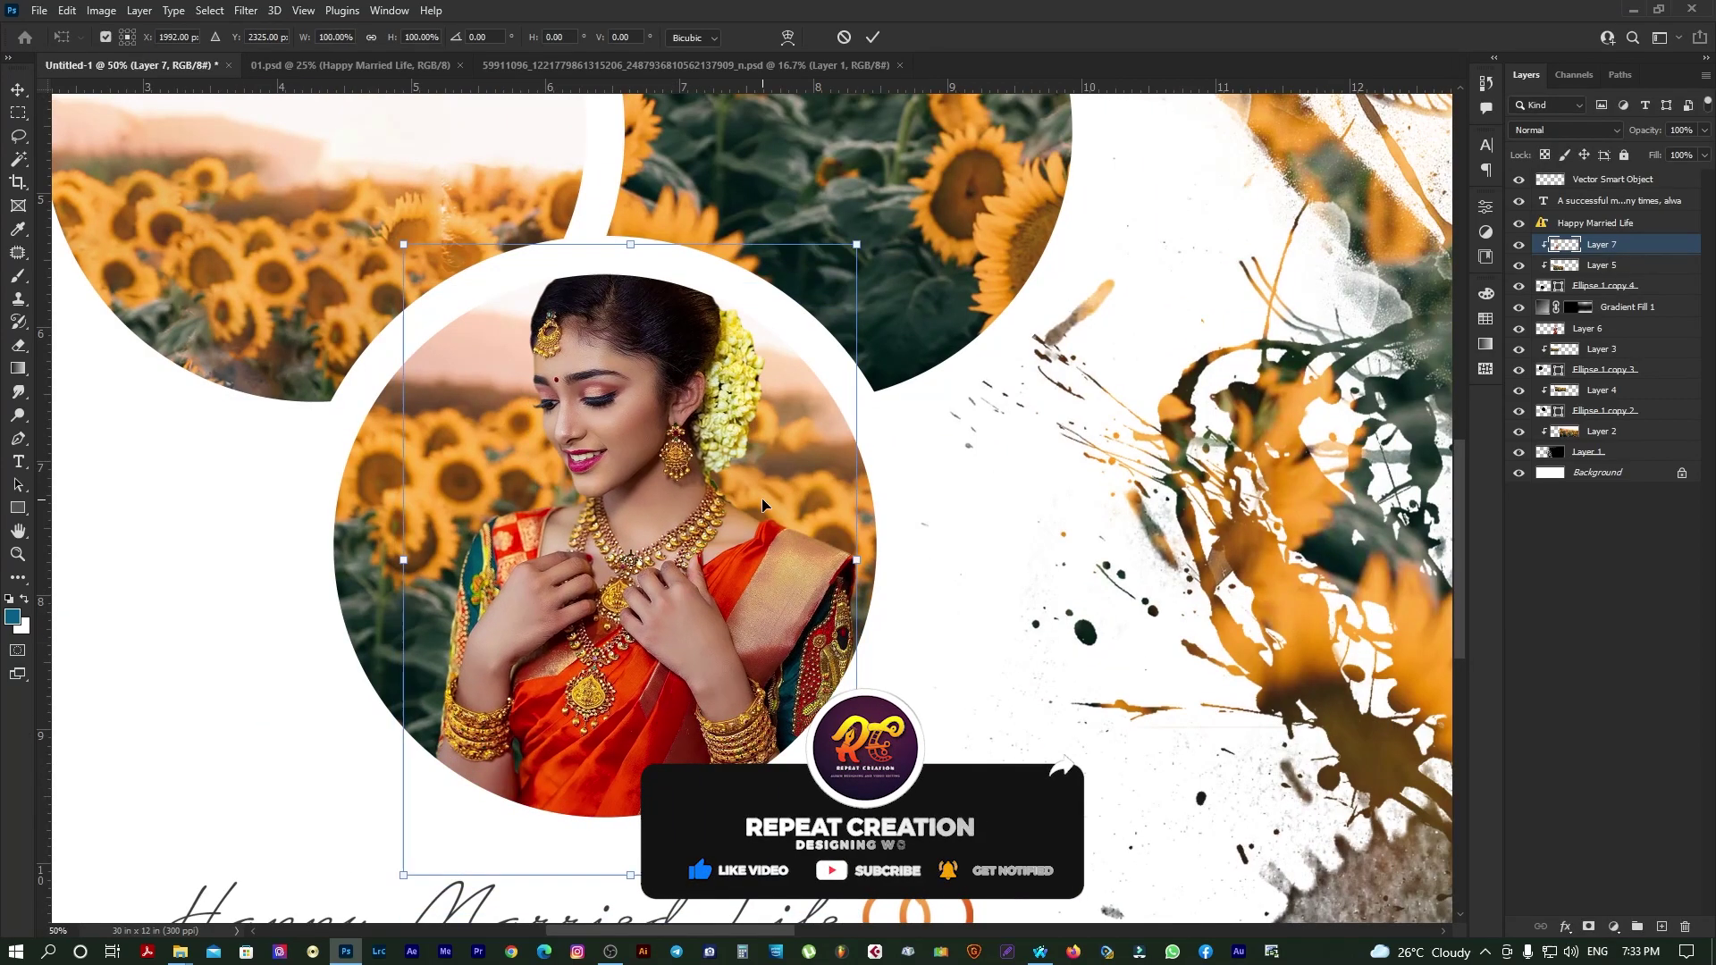
{"action": "left_click_drag", "start_coordinate": [843, 295], "coordinate": [877, 306]}
{"action": "left_click_drag", "start_coordinate": [729, 567], "coordinate": [748, 574]}
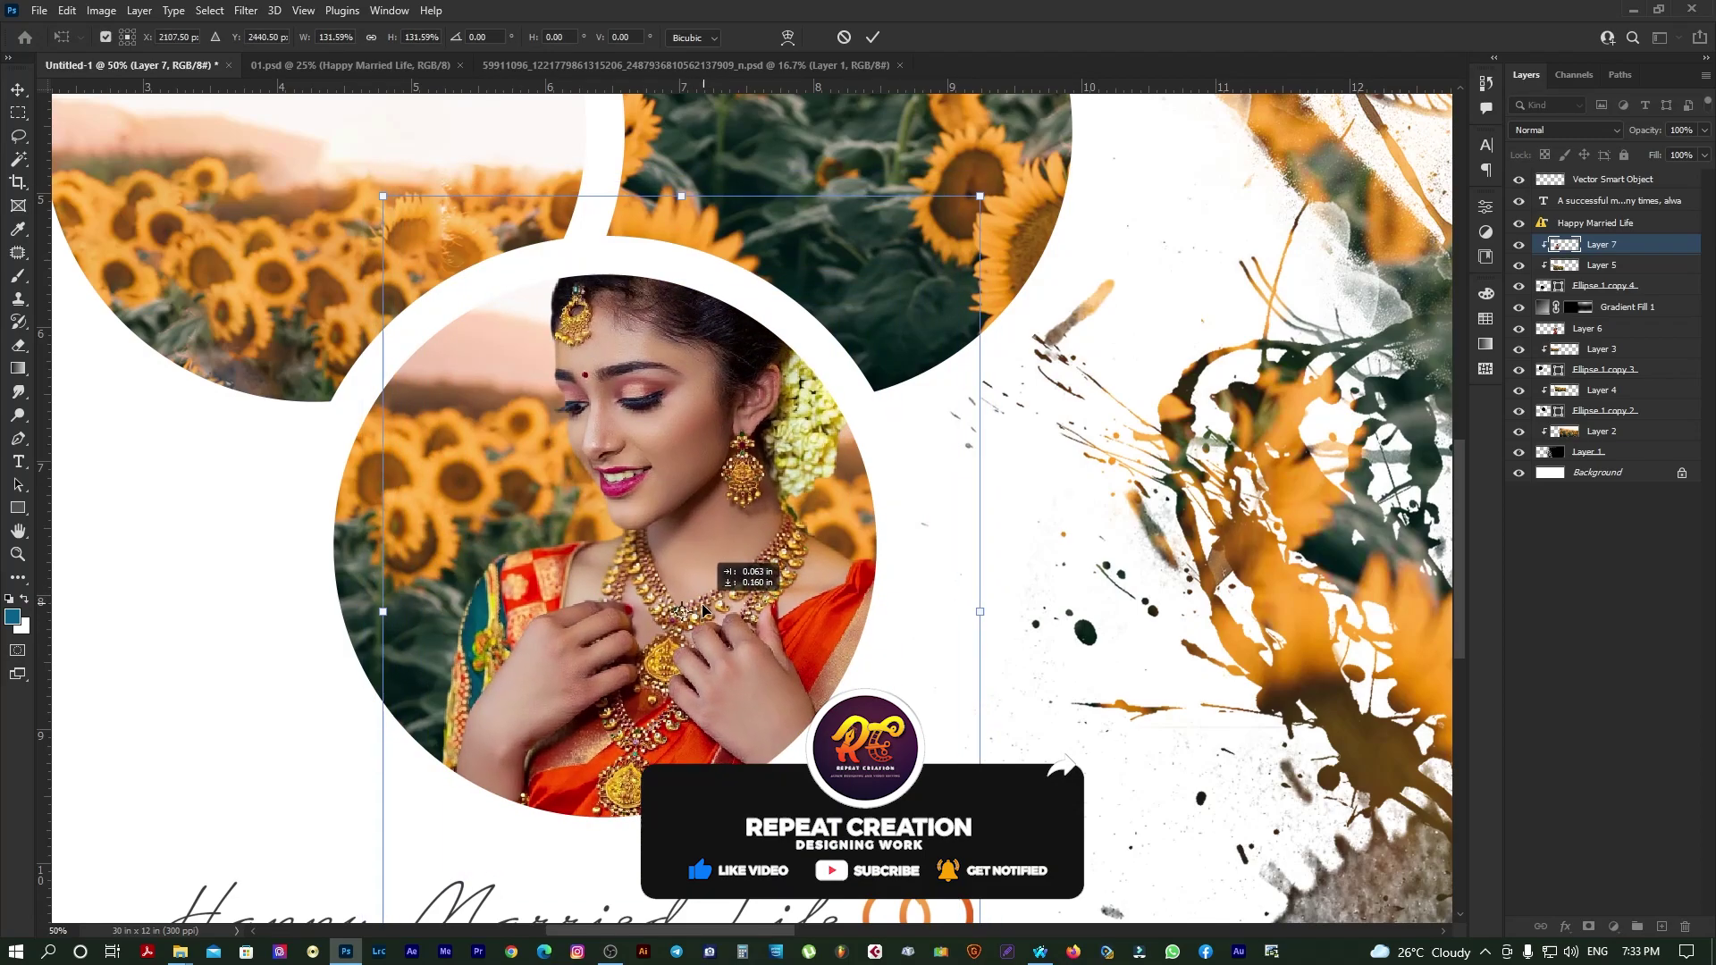
{"action": "key", "text": "Return"}
{"action": "scroll", "coordinate": [688, 516], "scroll_direction": "down", "scroll_amount": 3}
{"action": "scroll", "coordinate": [687, 517], "scroll_direction": "down", "scroll_amount": 1}
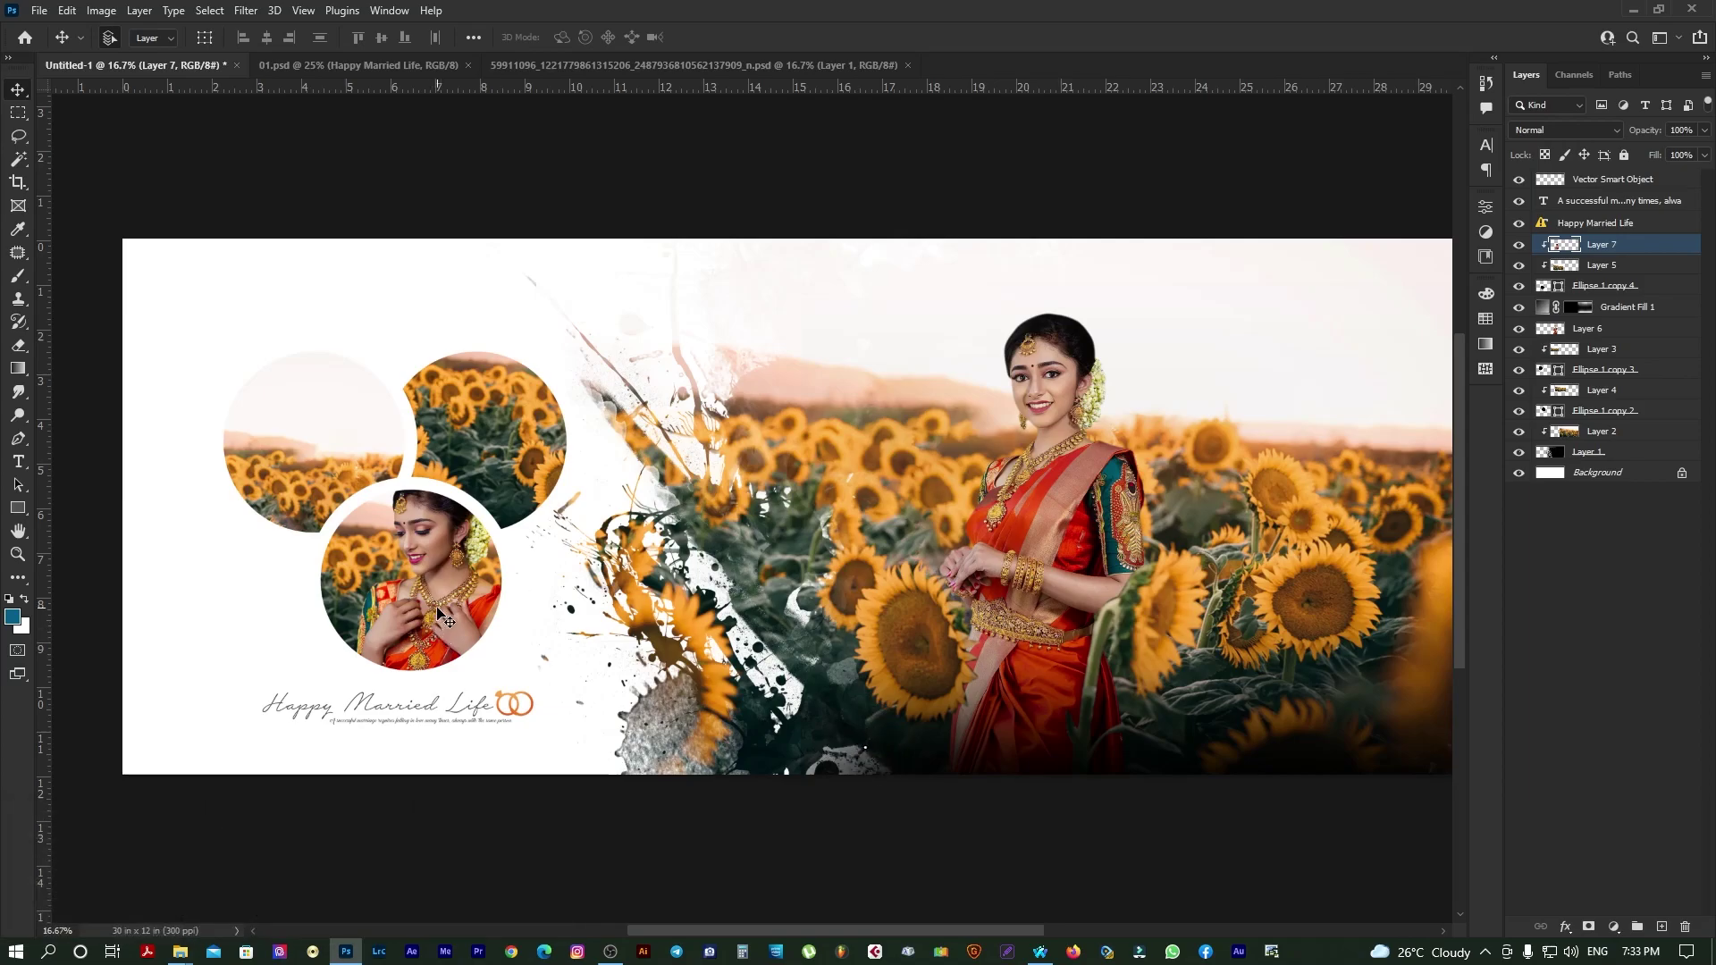
Step: Open the first bride photo in Photoshop and bring it toward the album
{"action": "left_click", "coordinate": [181, 953]}
{"action": "left_click", "coordinate": [292, 191]}
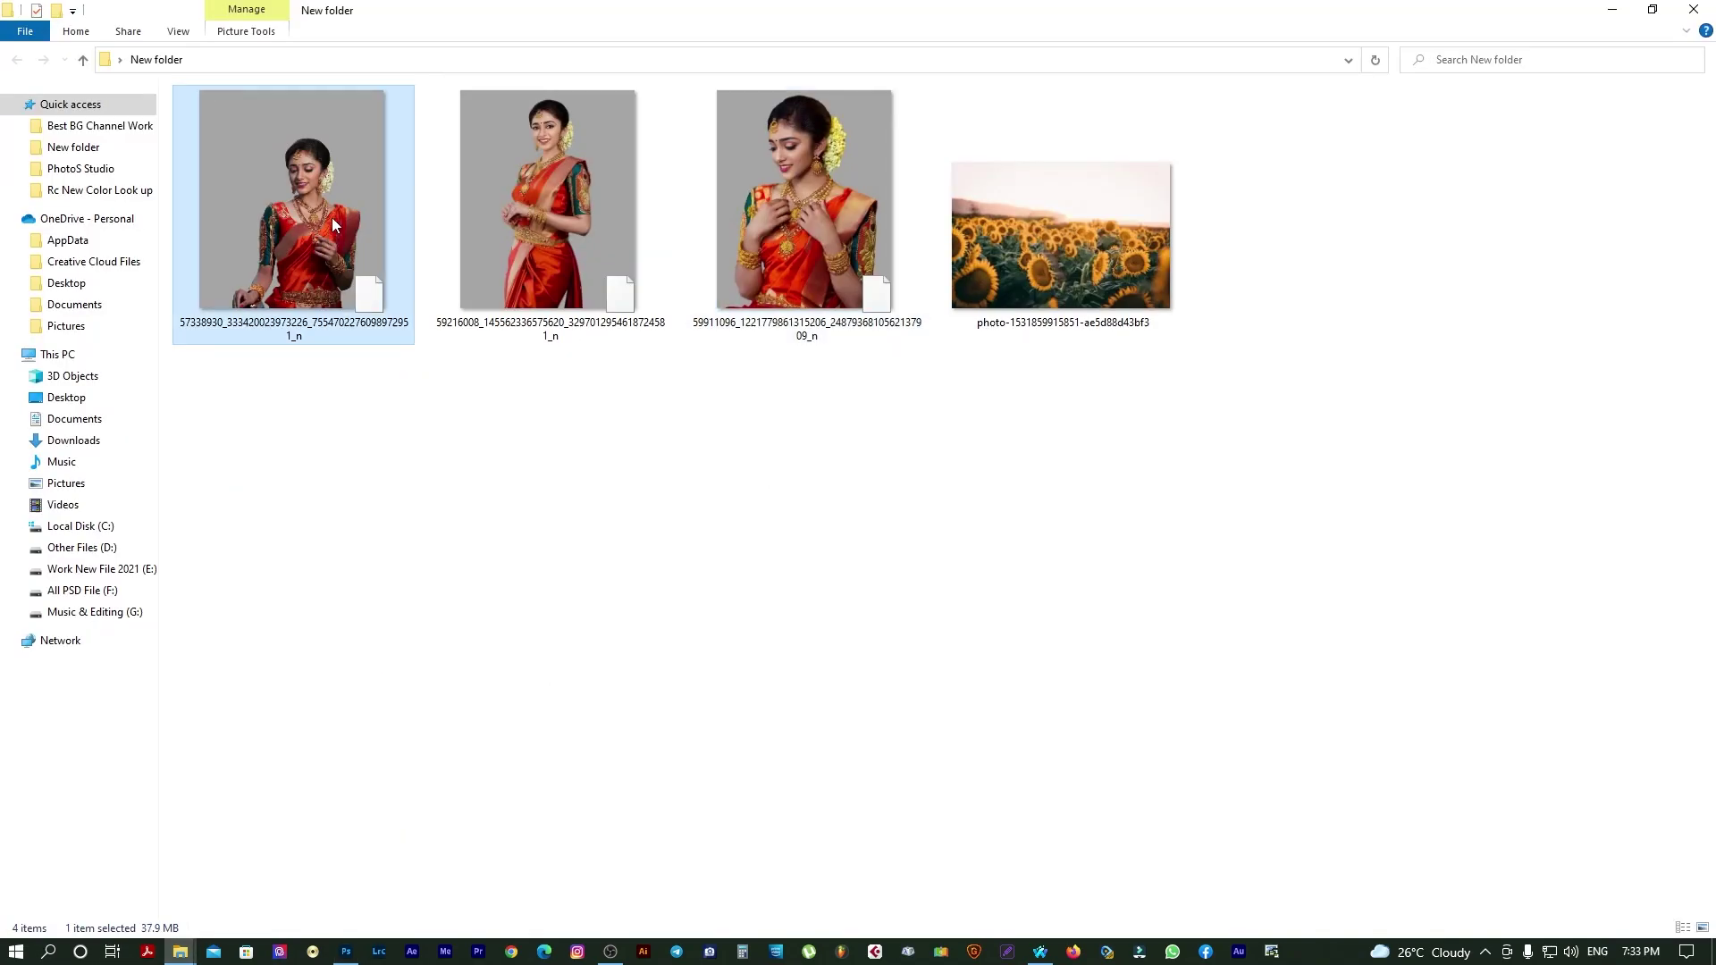
{"action": "right_click", "coordinate": [318, 85]}
{"action": "left_click", "coordinate": [867, 335]}
{"action": "mouse_move", "coordinate": [787, 447]}
{"action": "left_mouse_down"}
{"action": "mouse_move", "coordinate": [131, 63]}
{"action": "mouse_move", "coordinate": [483, 448]}
{"action": "left_mouse_up"}
Step: Undo the photo layer, then try the face photo clipped into the left circle
{"action": "key", "text": "ctrl+z"}
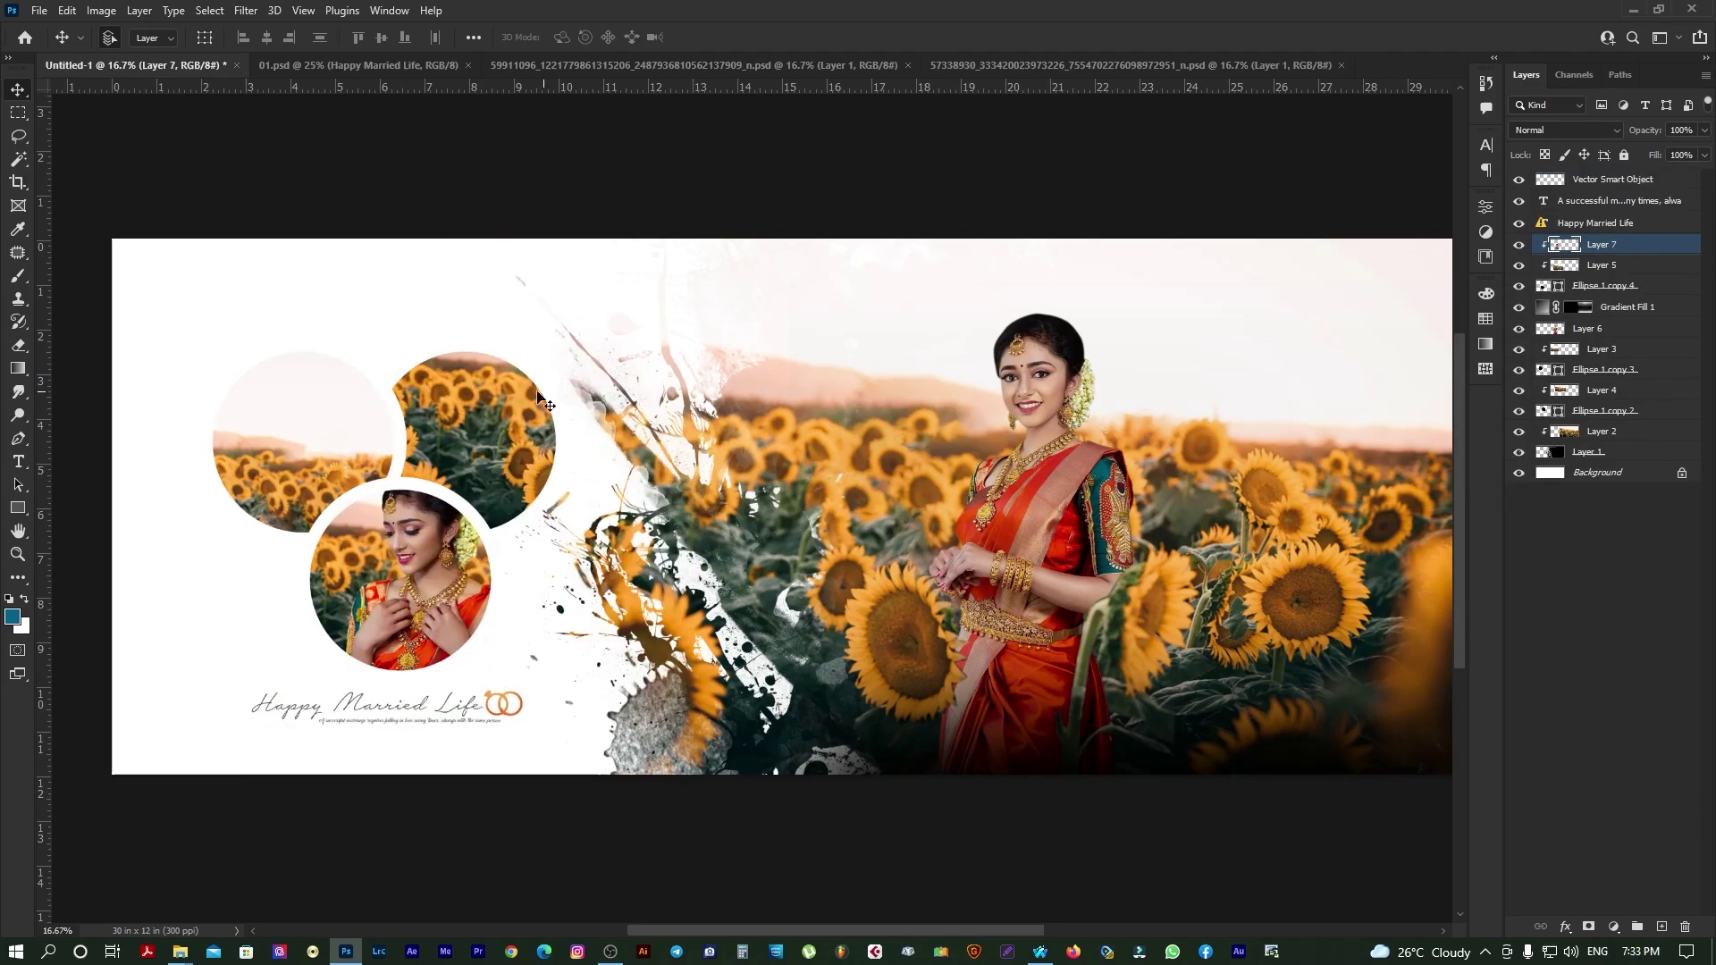
{"action": "right_click", "coordinate": [505, 425]}
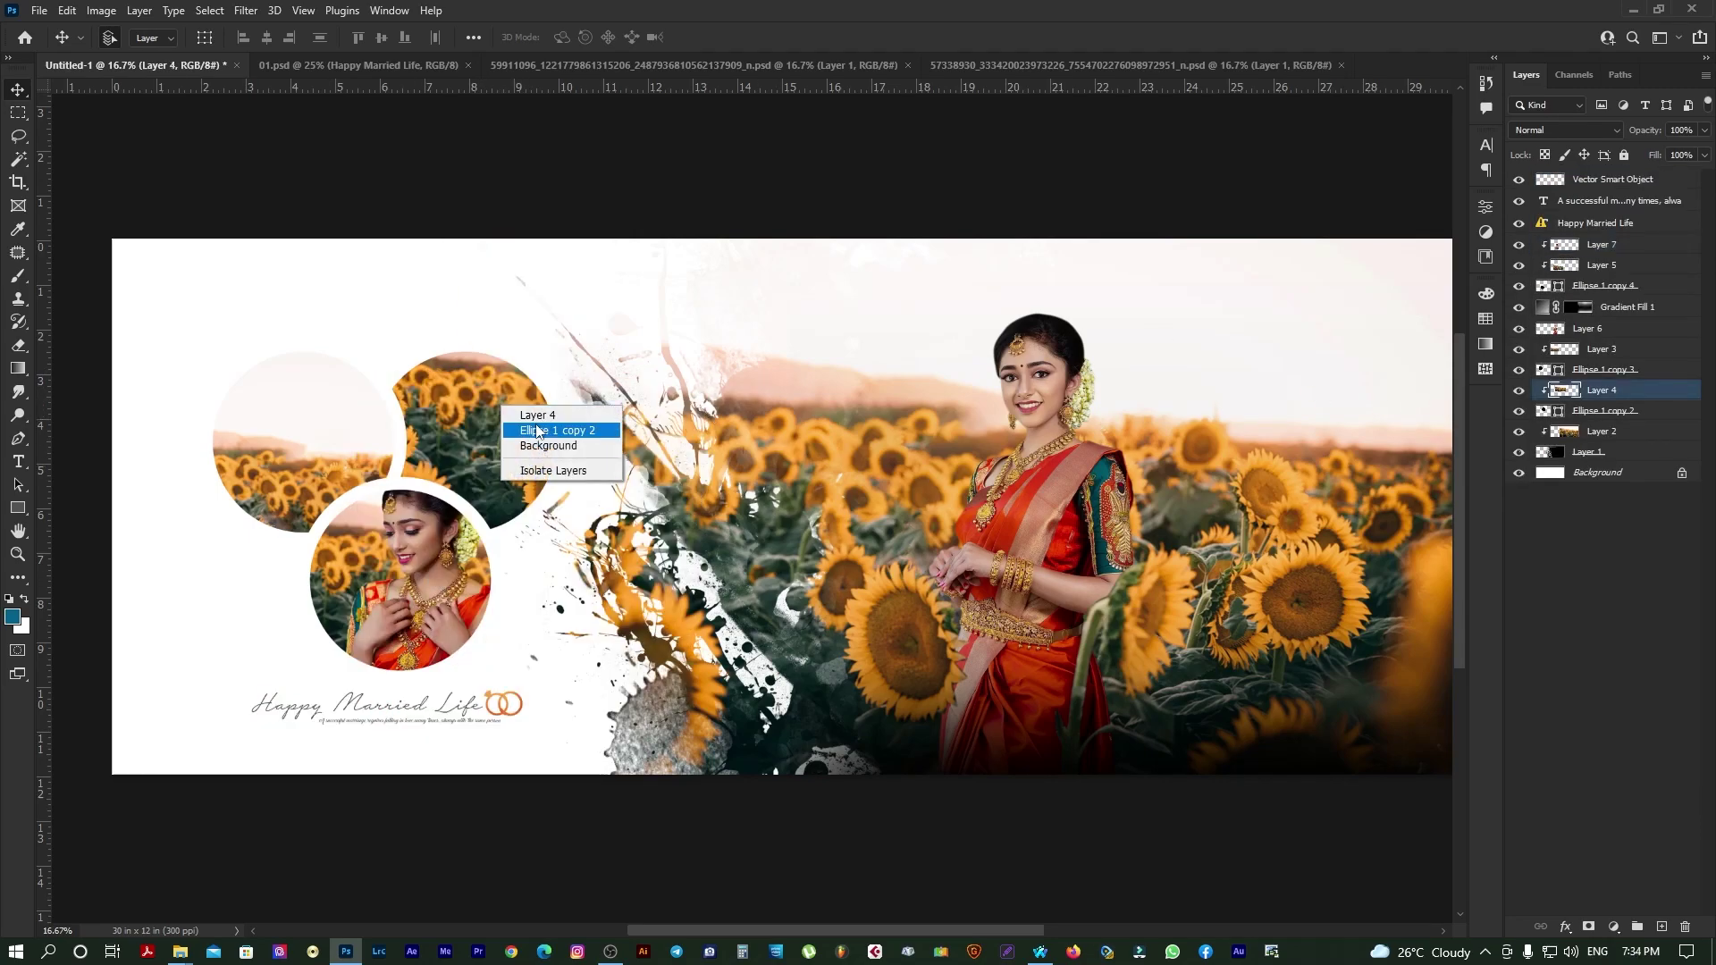
{"action": "left_click", "coordinate": [537, 451]}
{"action": "mouse_move", "coordinate": [501, 438]}
{"action": "left_mouse_down"}
{"action": "mouse_move", "coordinate": [143, 79]}
{"action": "mouse_move", "coordinate": [523, 460]}
{"action": "left_mouse_up"}
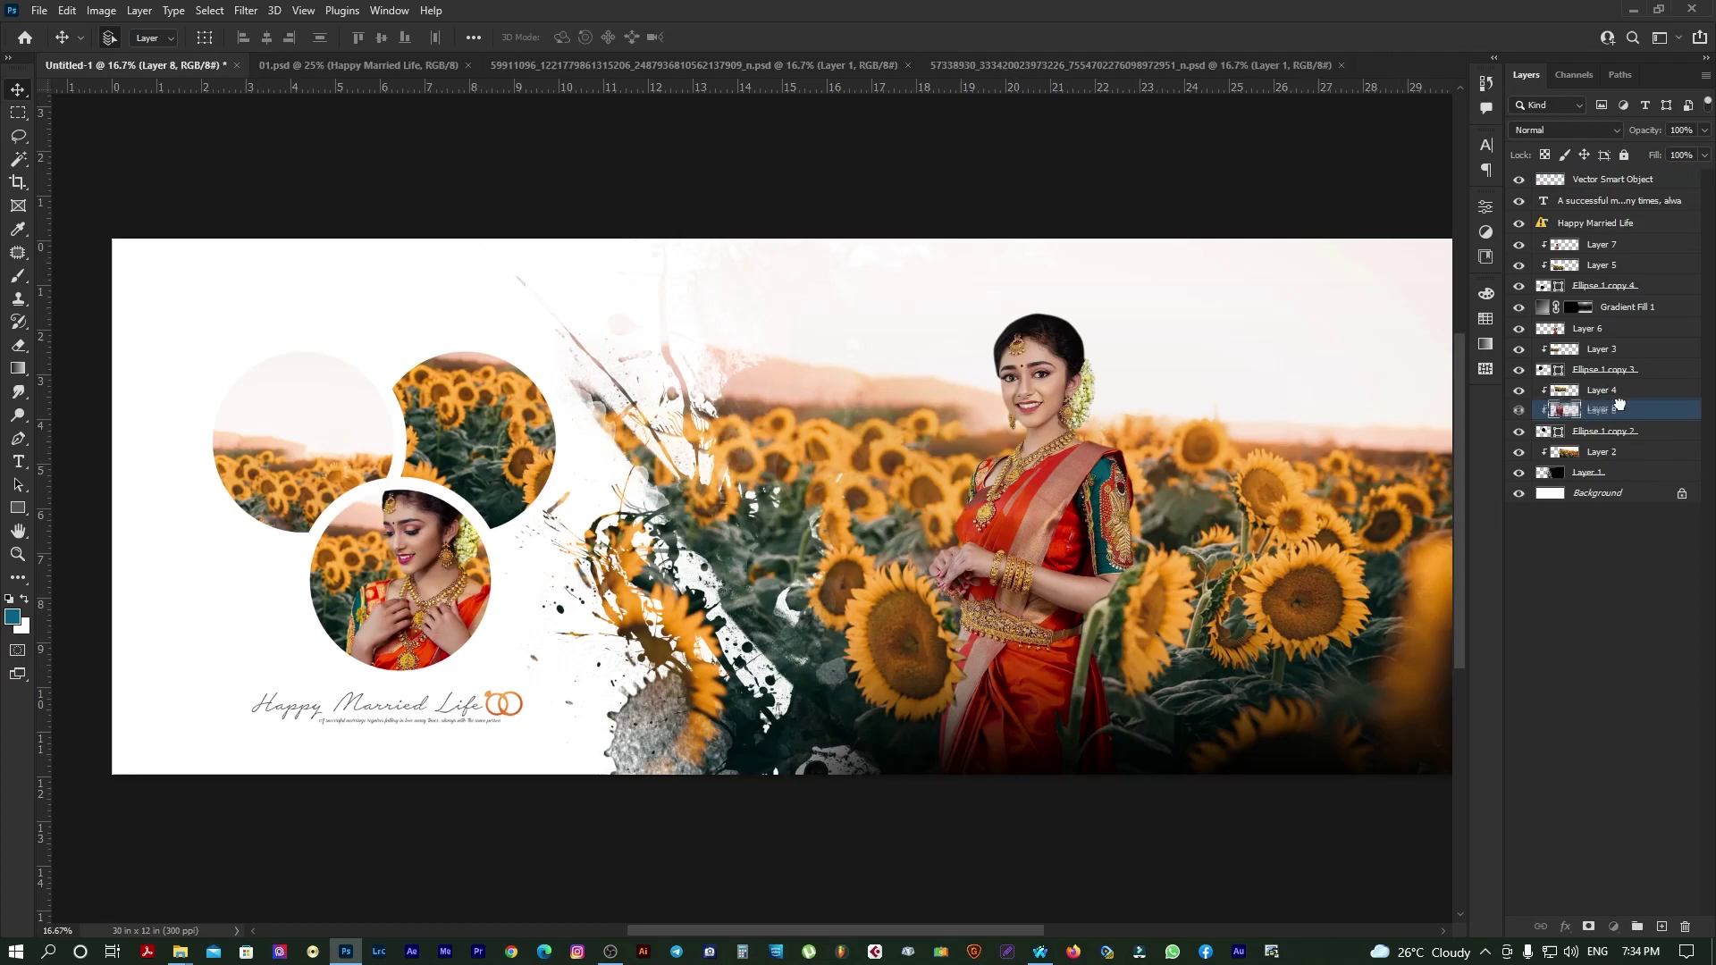
{"action": "left_click_drag", "start_coordinate": [1619, 404], "coordinate": [1618, 336]}
{"action": "key", "text": "ctrl+t"}
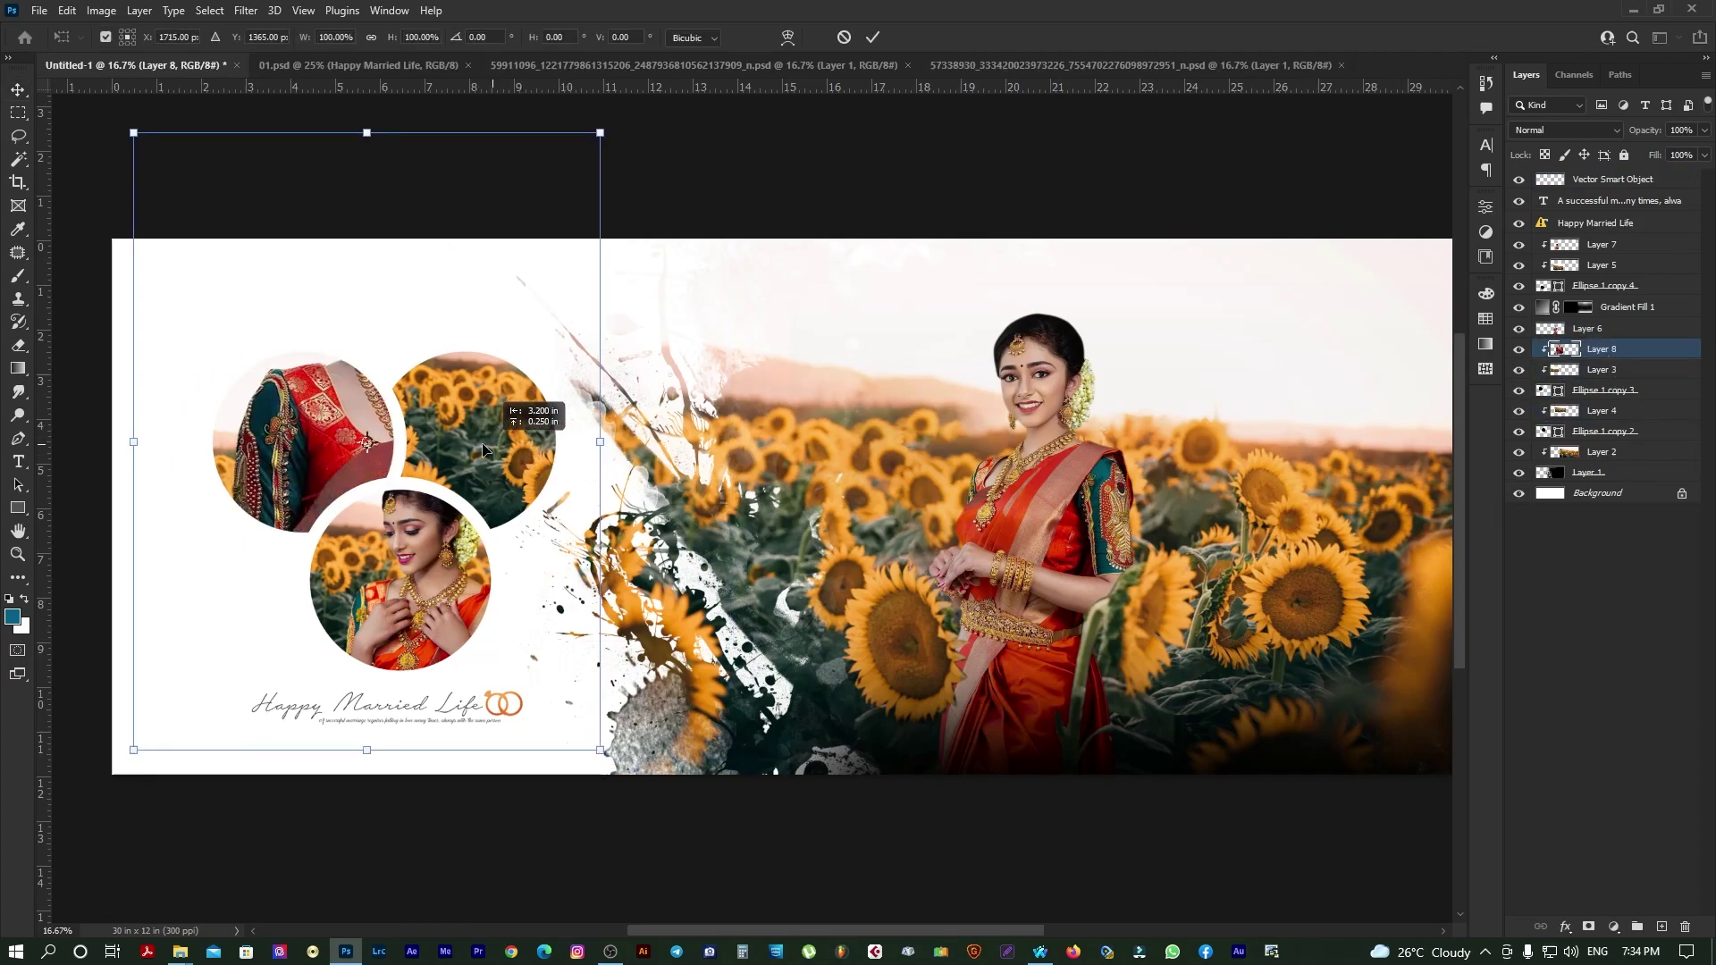
{"action": "left_click_drag", "start_coordinate": [366, 330], "coordinate": [301, 456]}
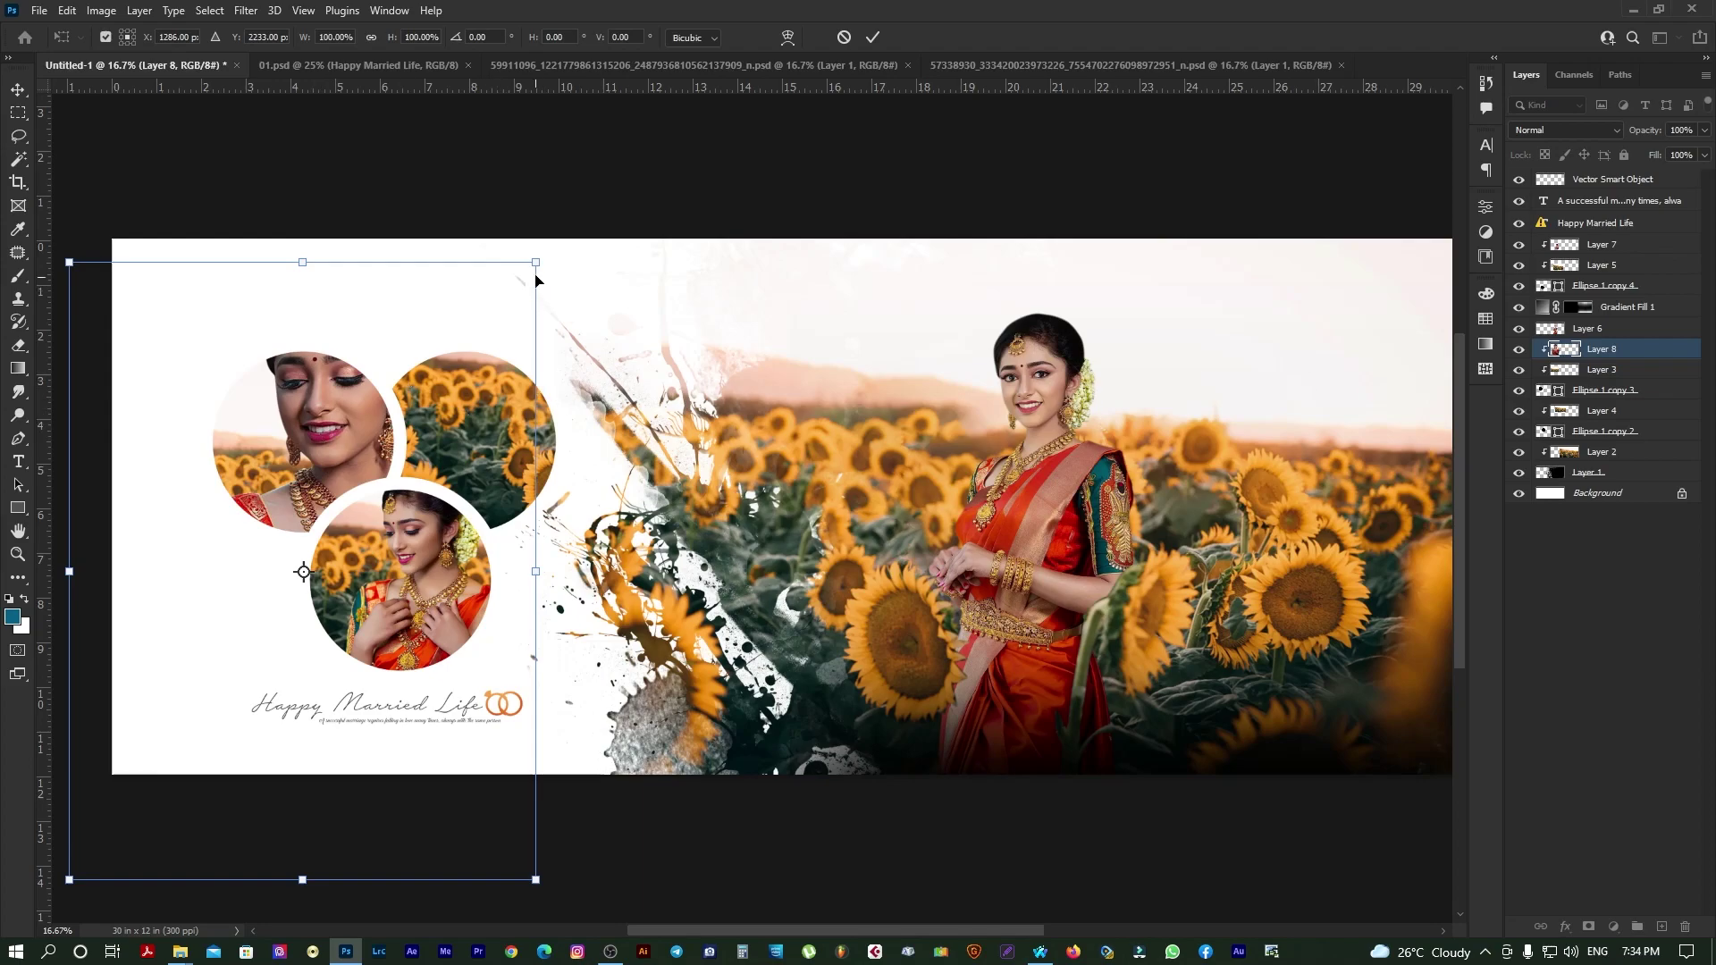
{"action": "key", "text": "Return"}
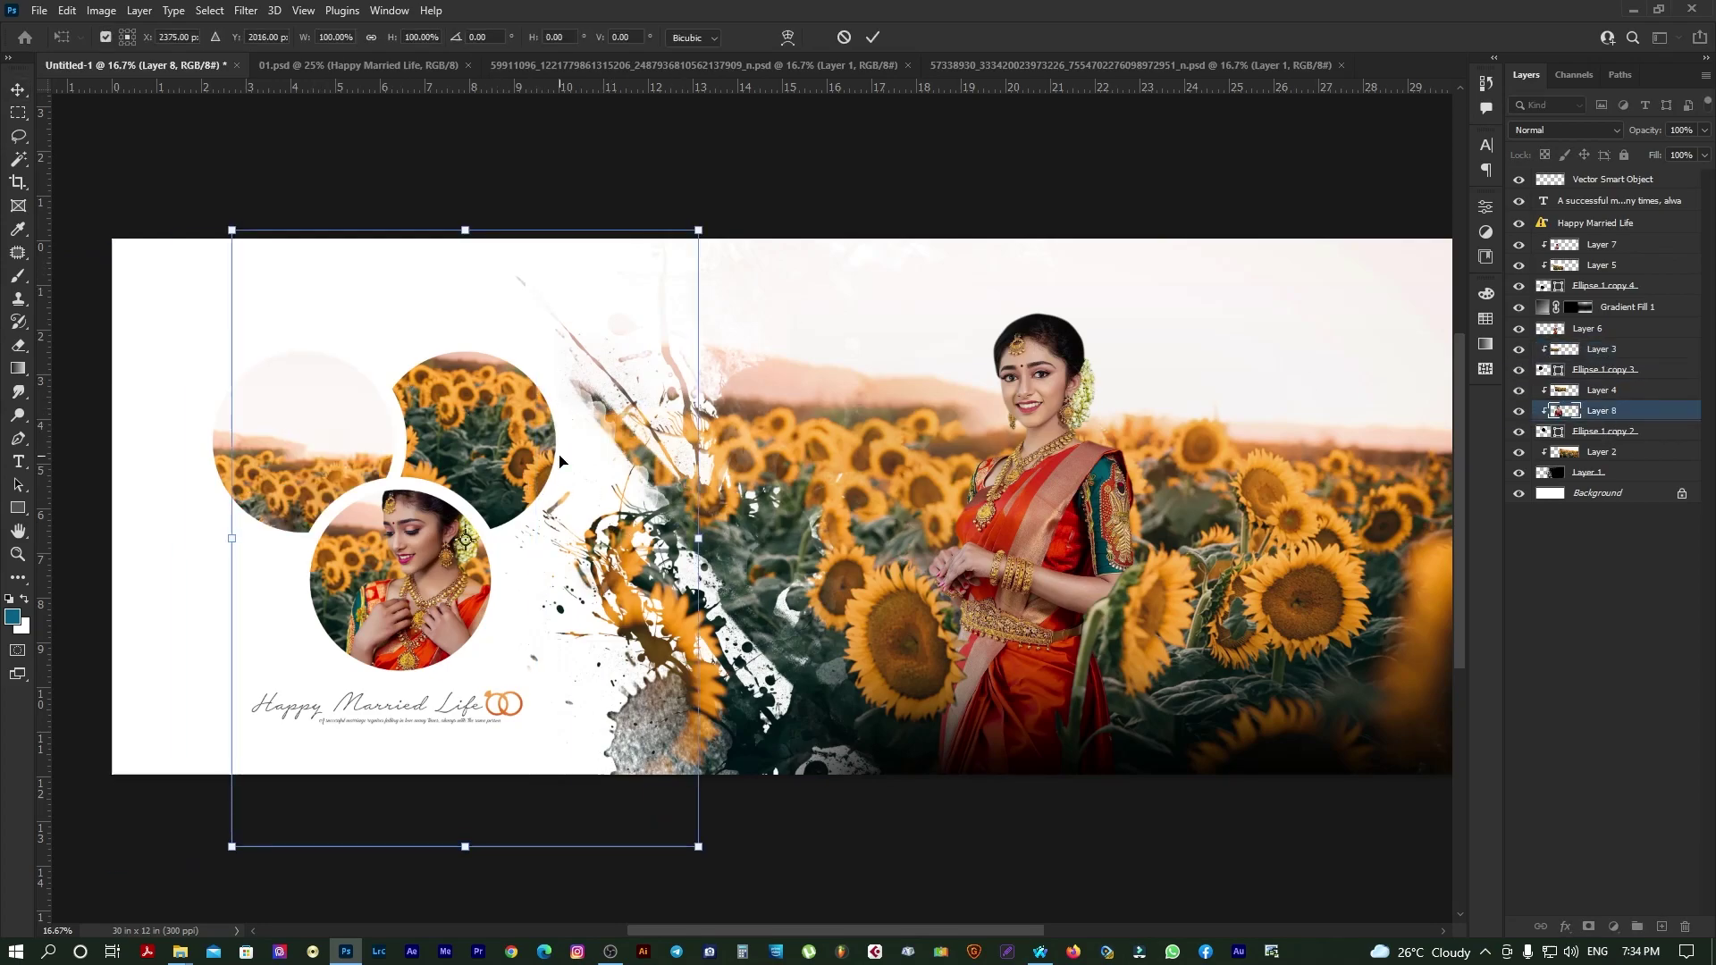
Step: Delete the trial face photo and select the lower circle's shape layer
{"action": "key", "text": "ctrl+t"}
{"action": "key", "text": "Escape"}
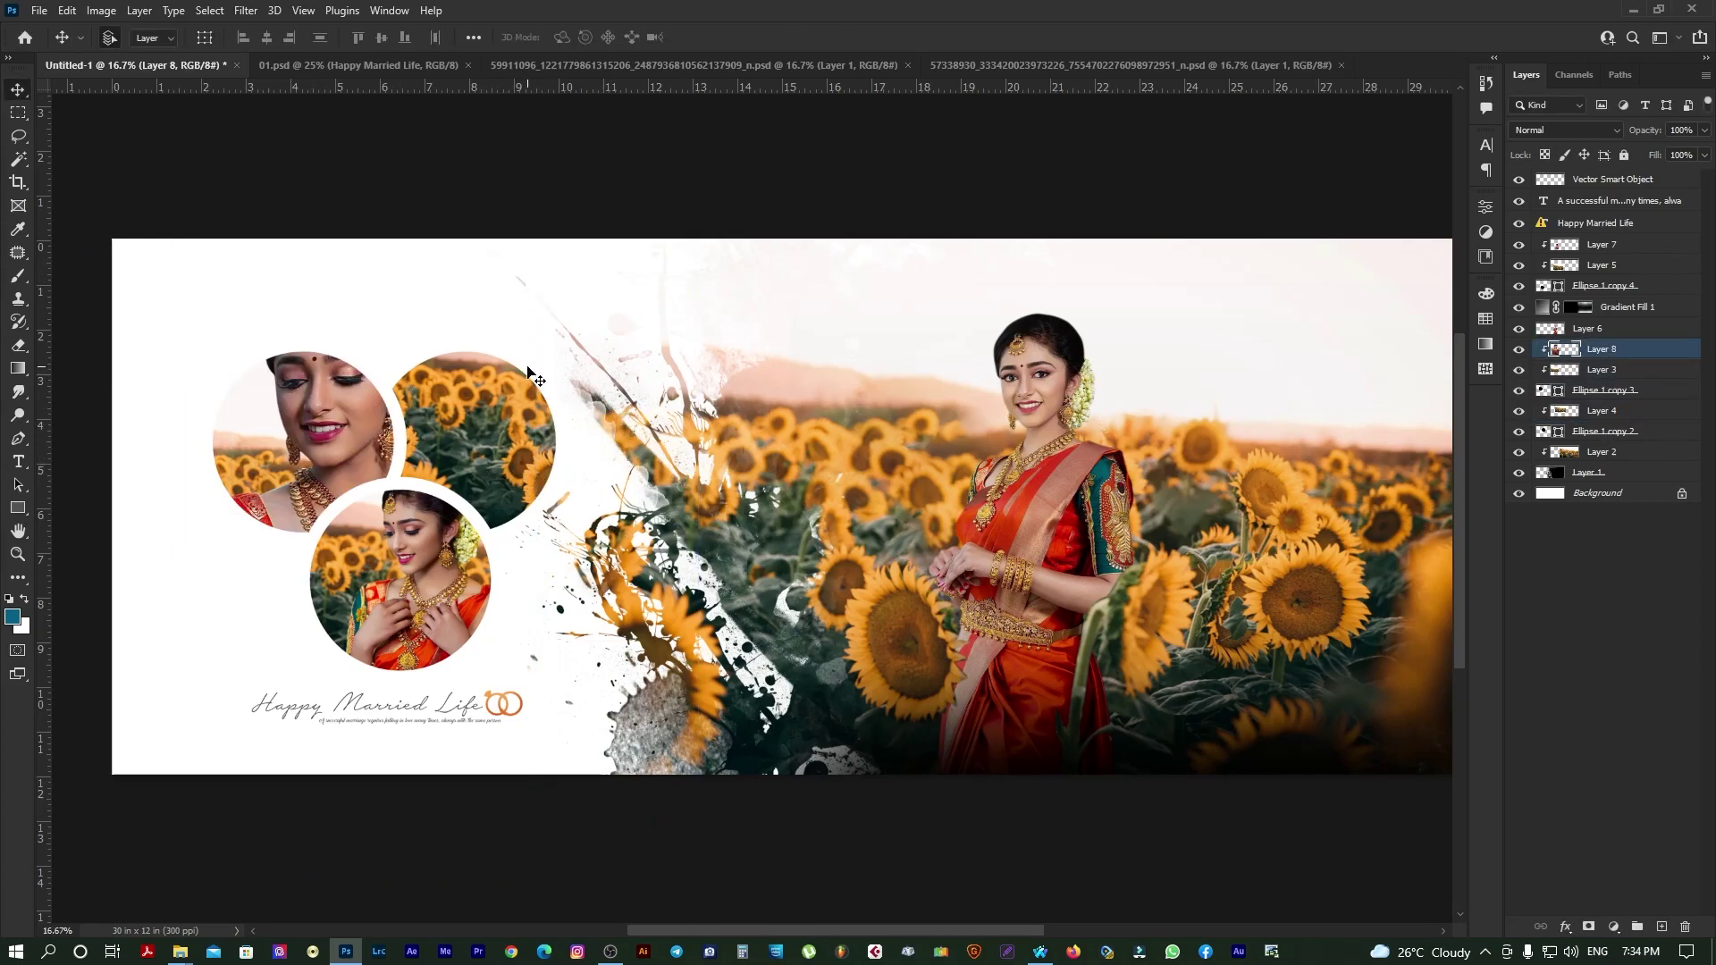
{"action": "key", "text": "Delete"}
{"action": "right_click", "coordinate": [544, 472]}
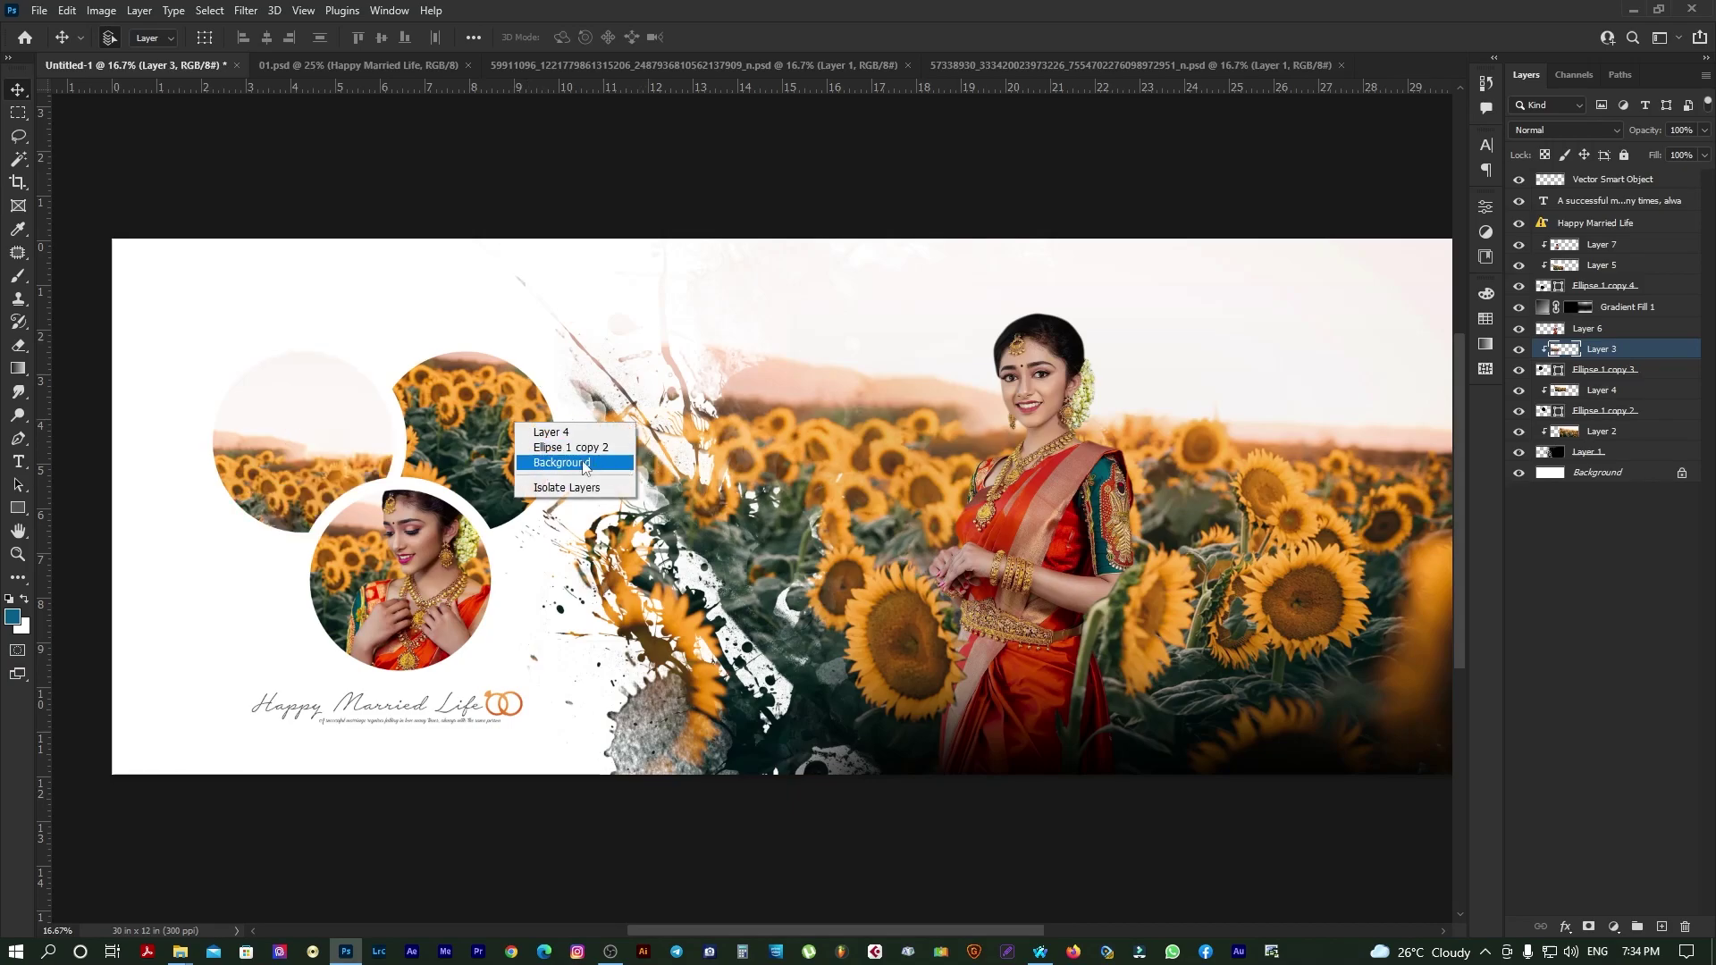
{"action": "left_click", "coordinate": [581, 465]}
Step: Bring in the standing bride photo, clip it to the top-right circle, and scale it to about 33%
{"action": "left_click", "coordinate": [1033, 67]}
{"action": "left_click_drag", "start_coordinate": [139, 75], "coordinate": [556, 494]}
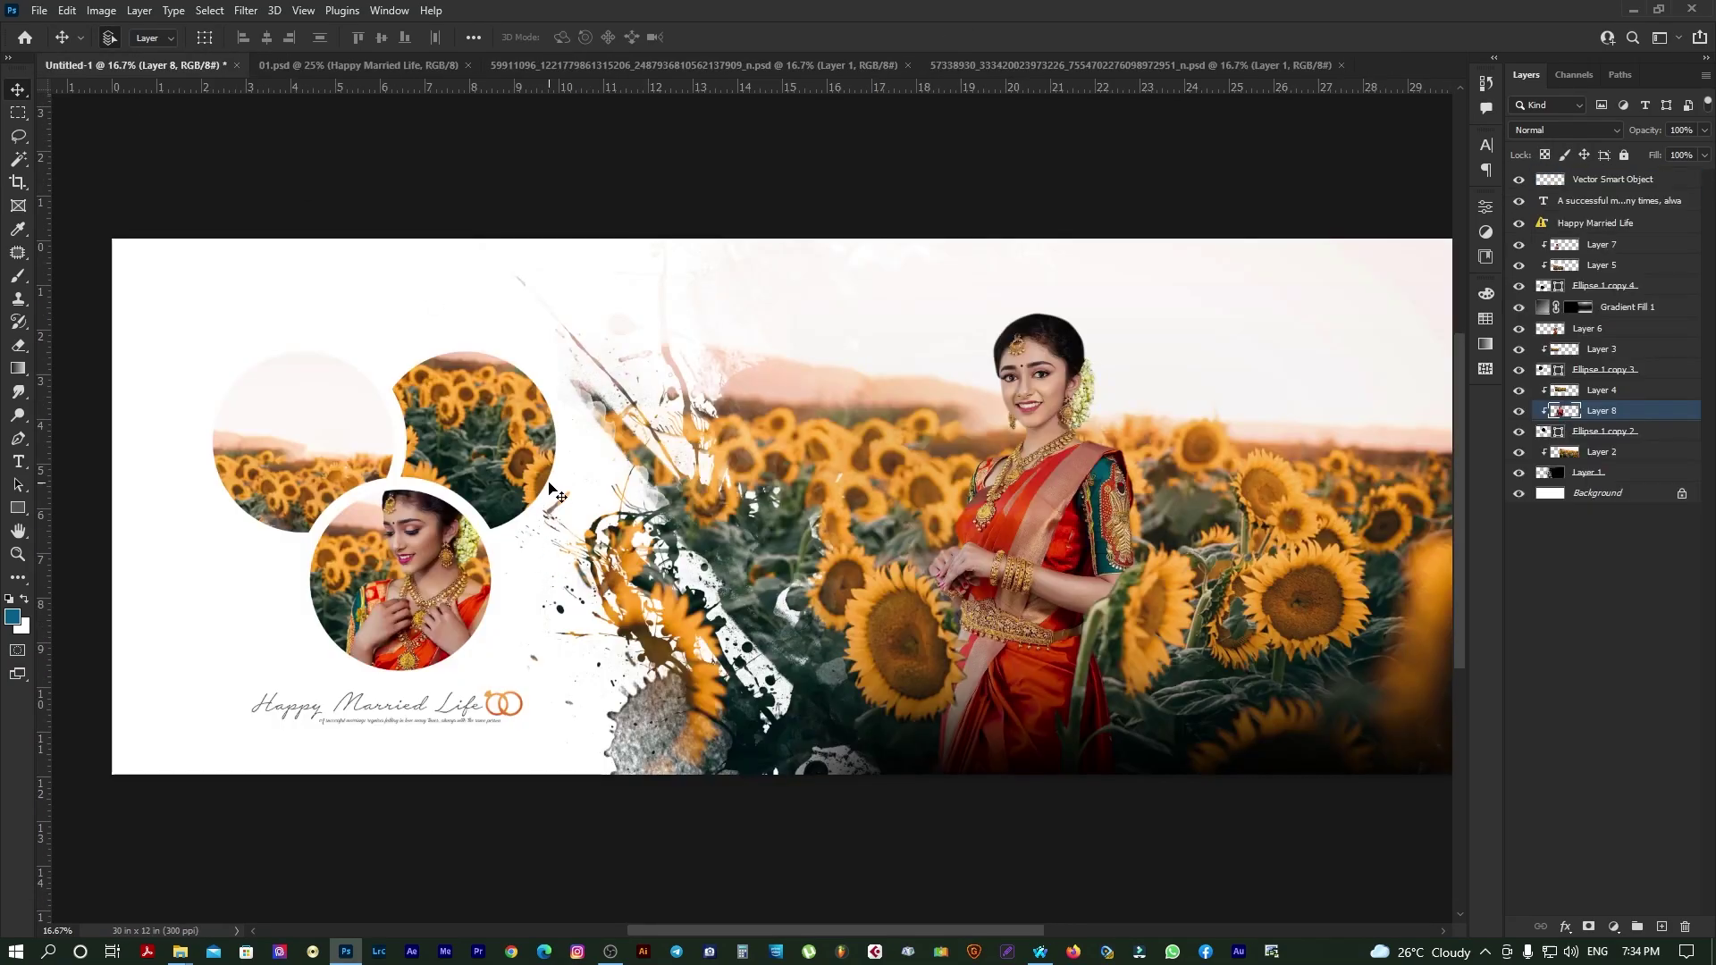
{"action": "left_click_drag", "start_coordinate": [1615, 420], "coordinate": [1607, 381]}
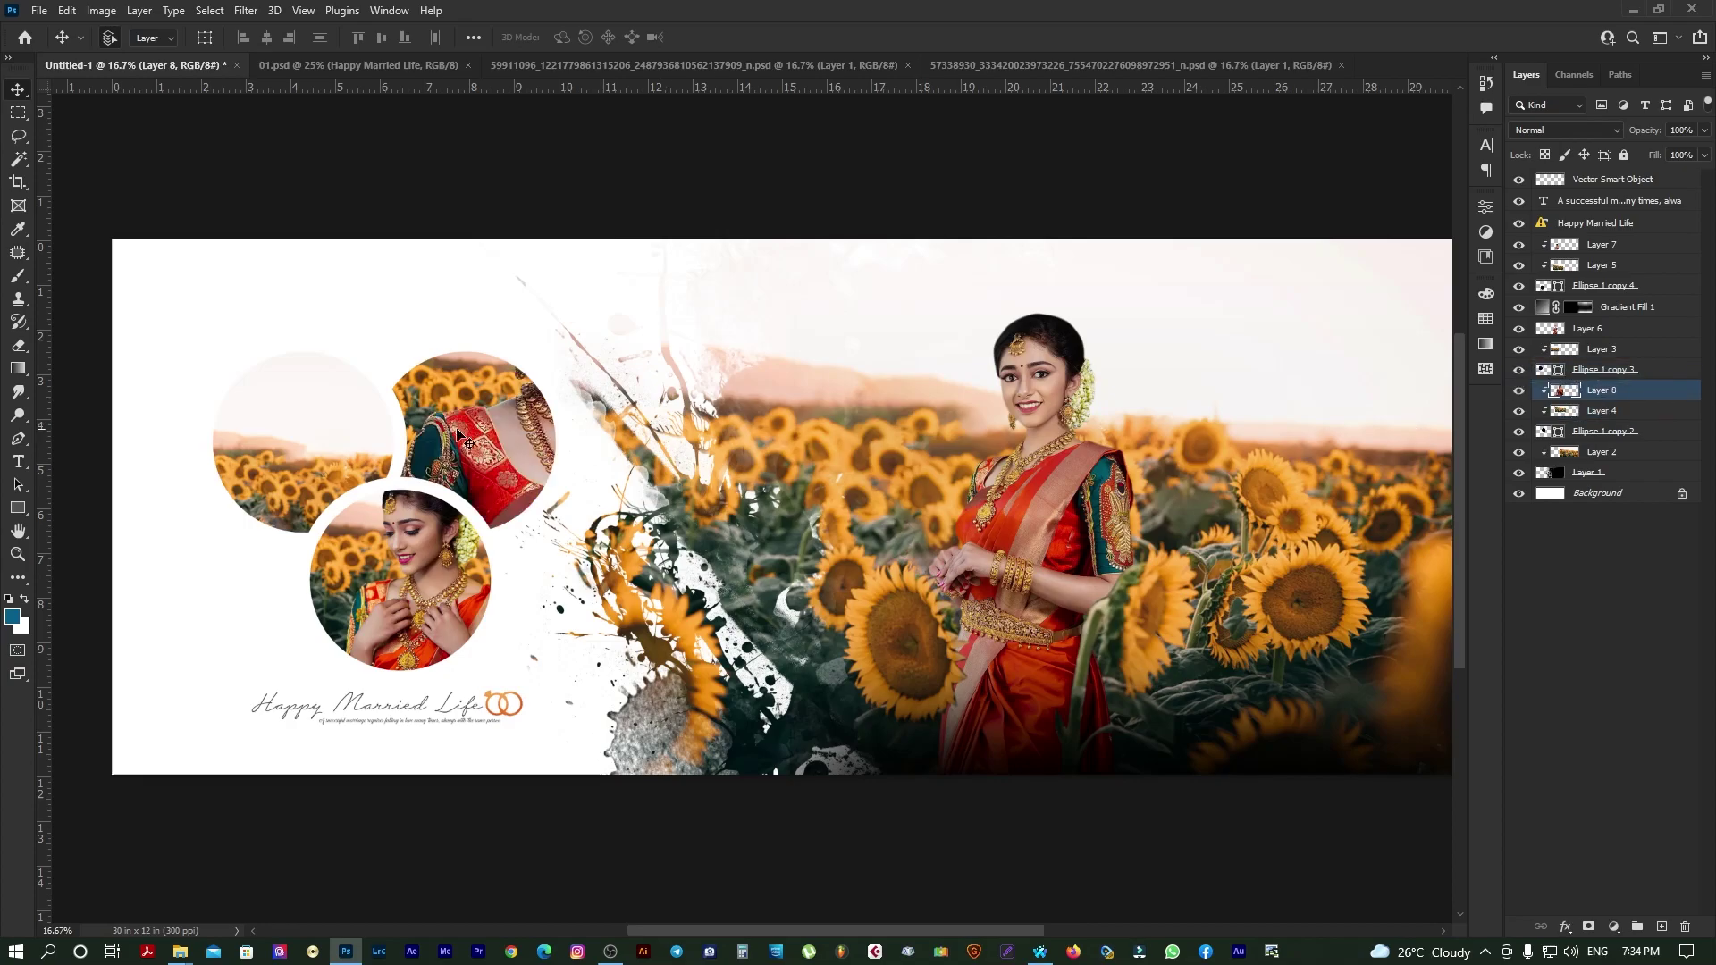
{"action": "key", "text": "ctrl+t"}
{"action": "left_click_drag", "start_coordinate": [761, 176], "coordinate": [605, 383]}
{"action": "left_click_drag", "start_coordinate": [561, 441], "coordinate": [497, 420]}
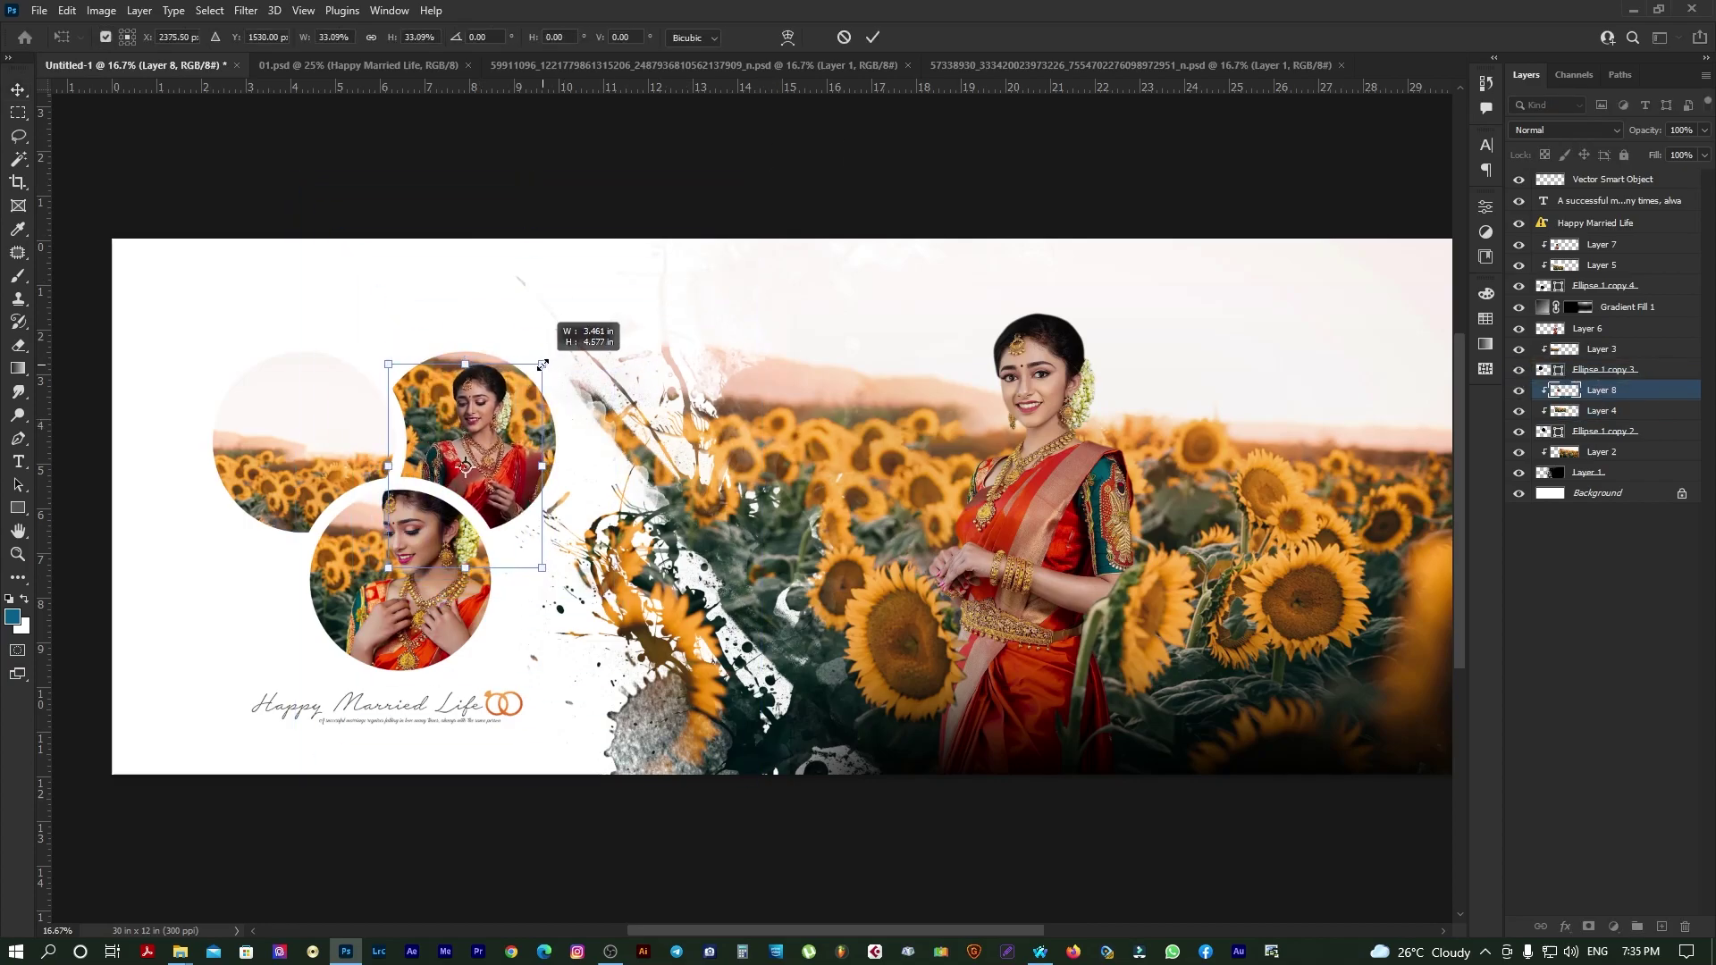
{"action": "key", "text": "Return"}
Step: Zoom in on the circle portraits and select the top-right circle's shape layer
{"action": "key", "text": "ctrl+plus"}
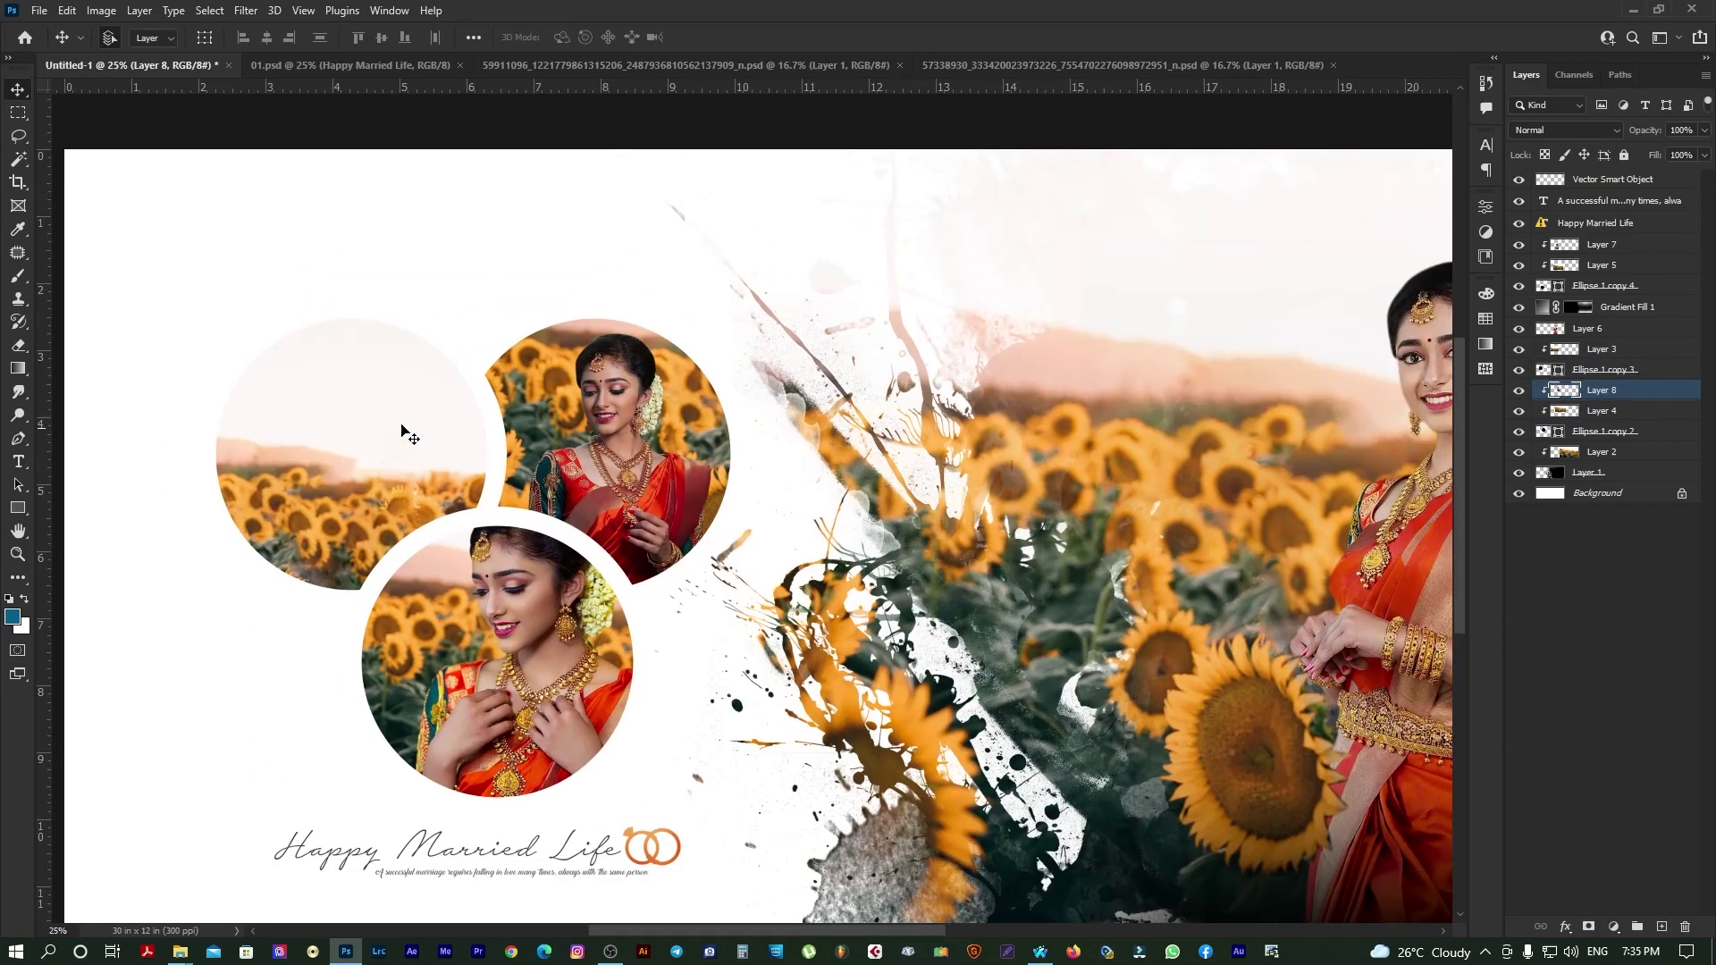
{"action": "scroll", "coordinate": [965, 465], "scroll_direction": "right", "scroll_amount": 3}
{"action": "scroll", "coordinate": [966, 465], "scroll_direction": "down", "scroll_amount": 1}
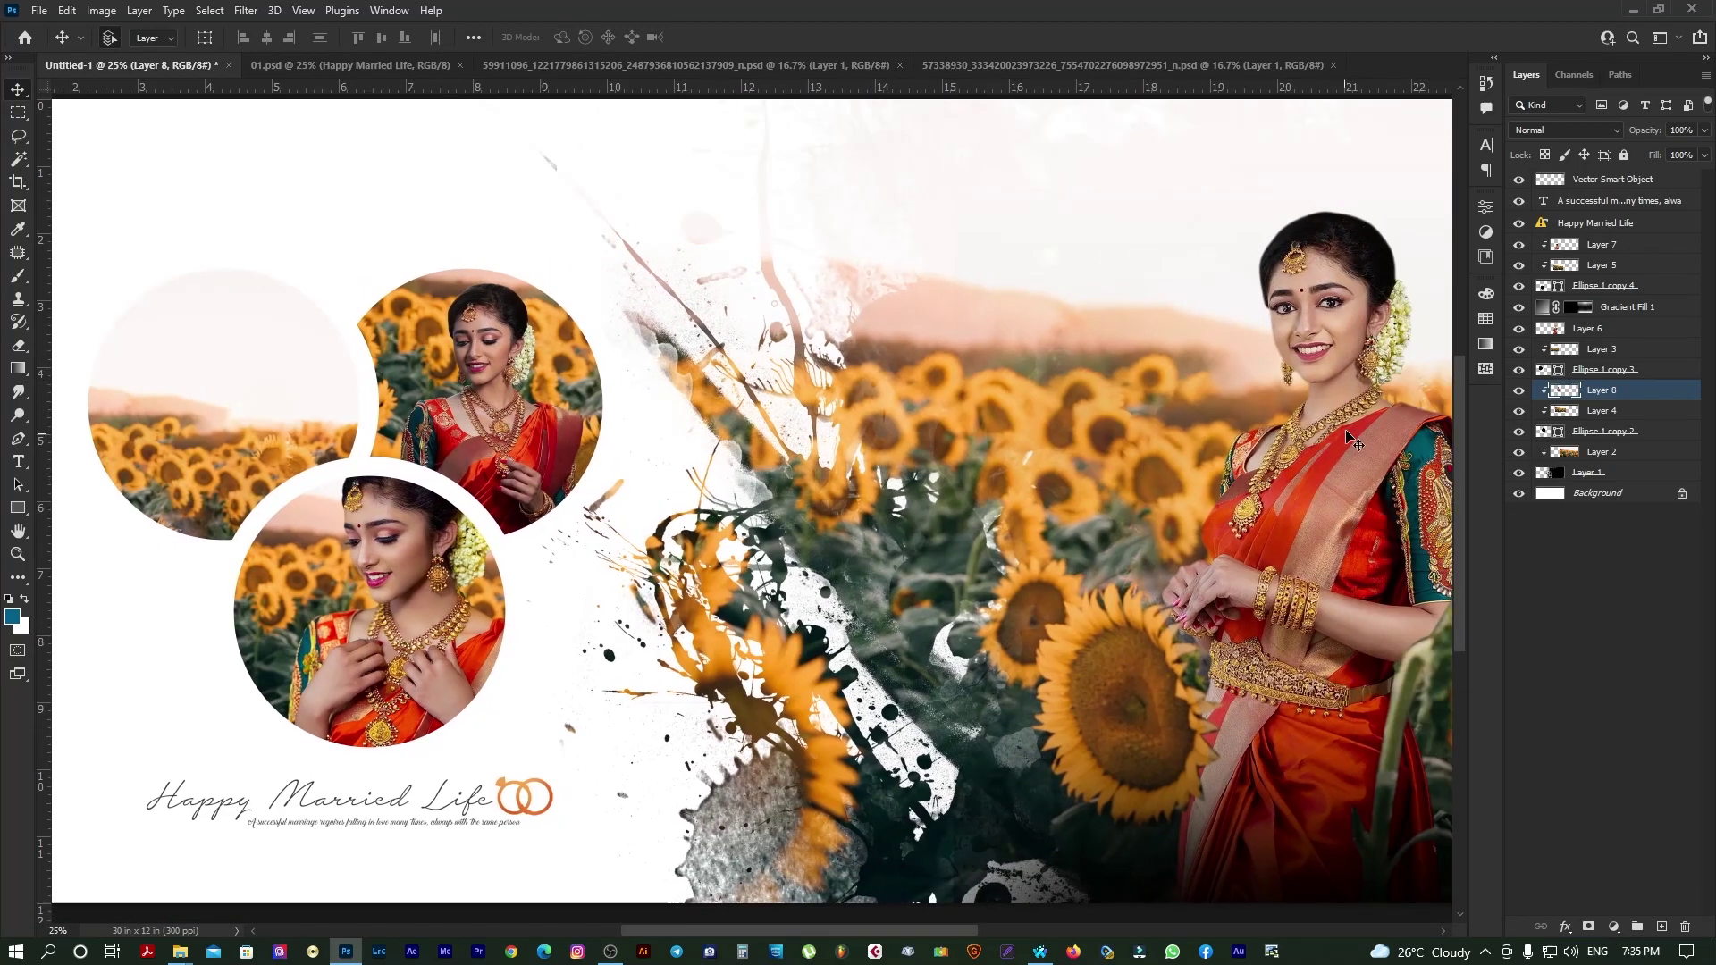
{"action": "key", "text": "alt+bracketright"}
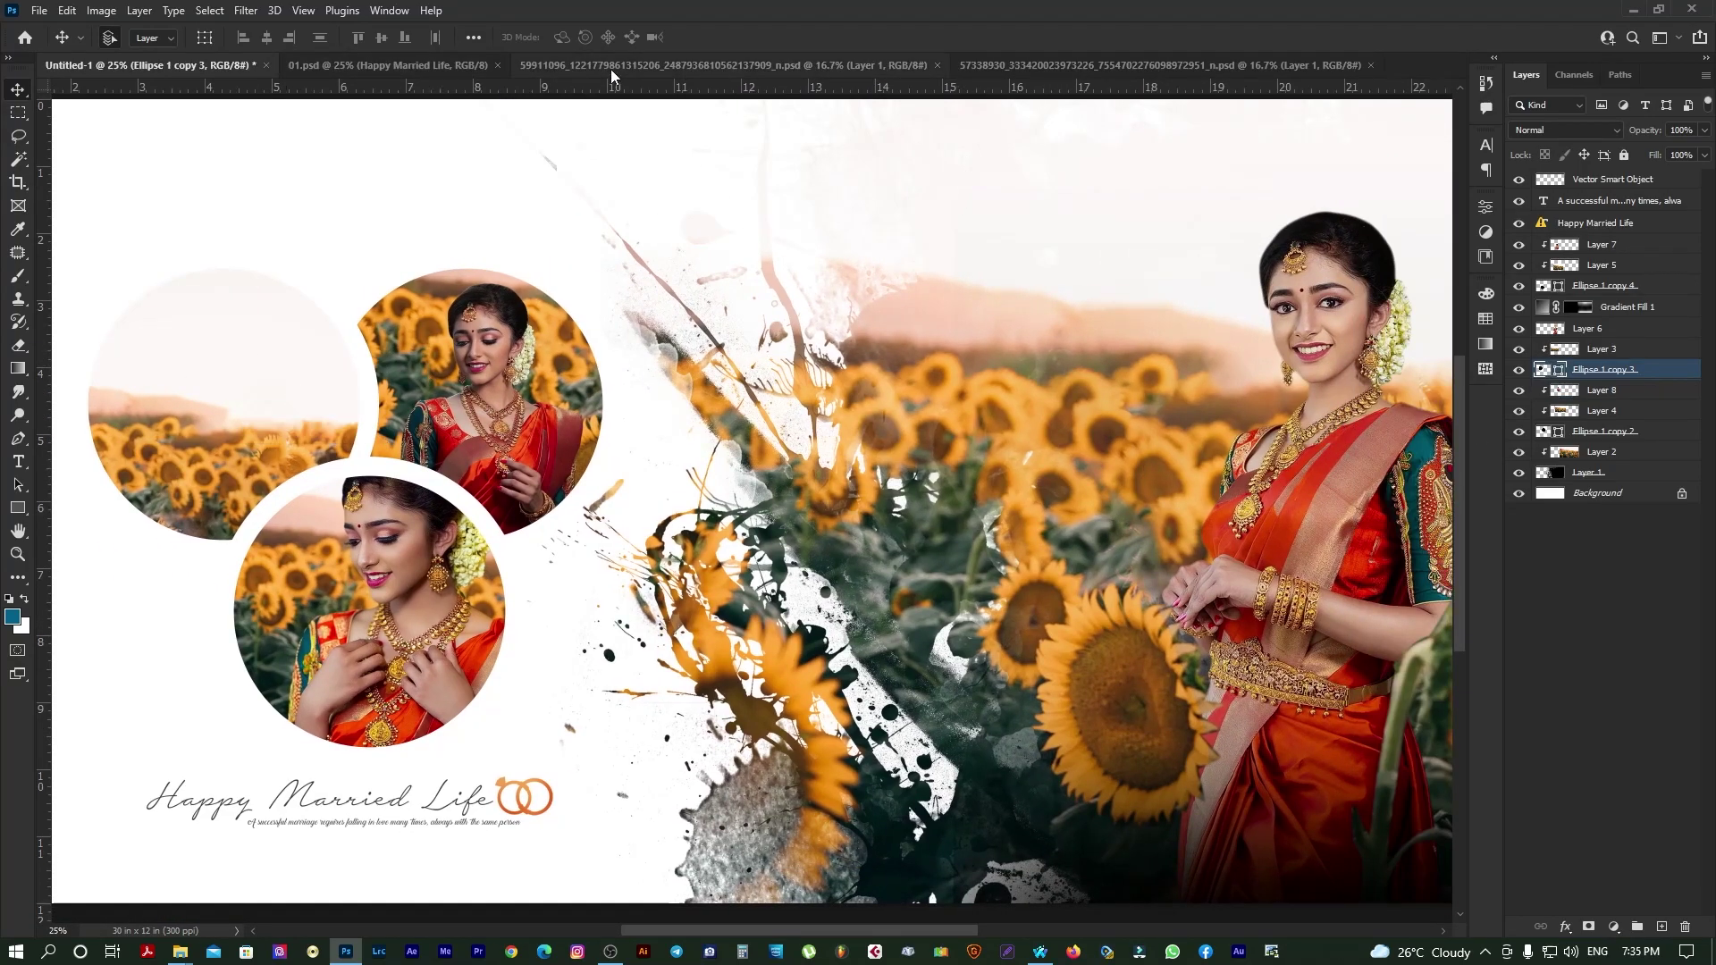
Step: Open the close-up smiling-bride photo in Photoshop and drag it into the spread
{"action": "left_click", "coordinate": [180, 951]}
{"action": "right_click", "coordinate": [541, 277]}
{"action": "left_click", "coordinate": [1064, 341]}
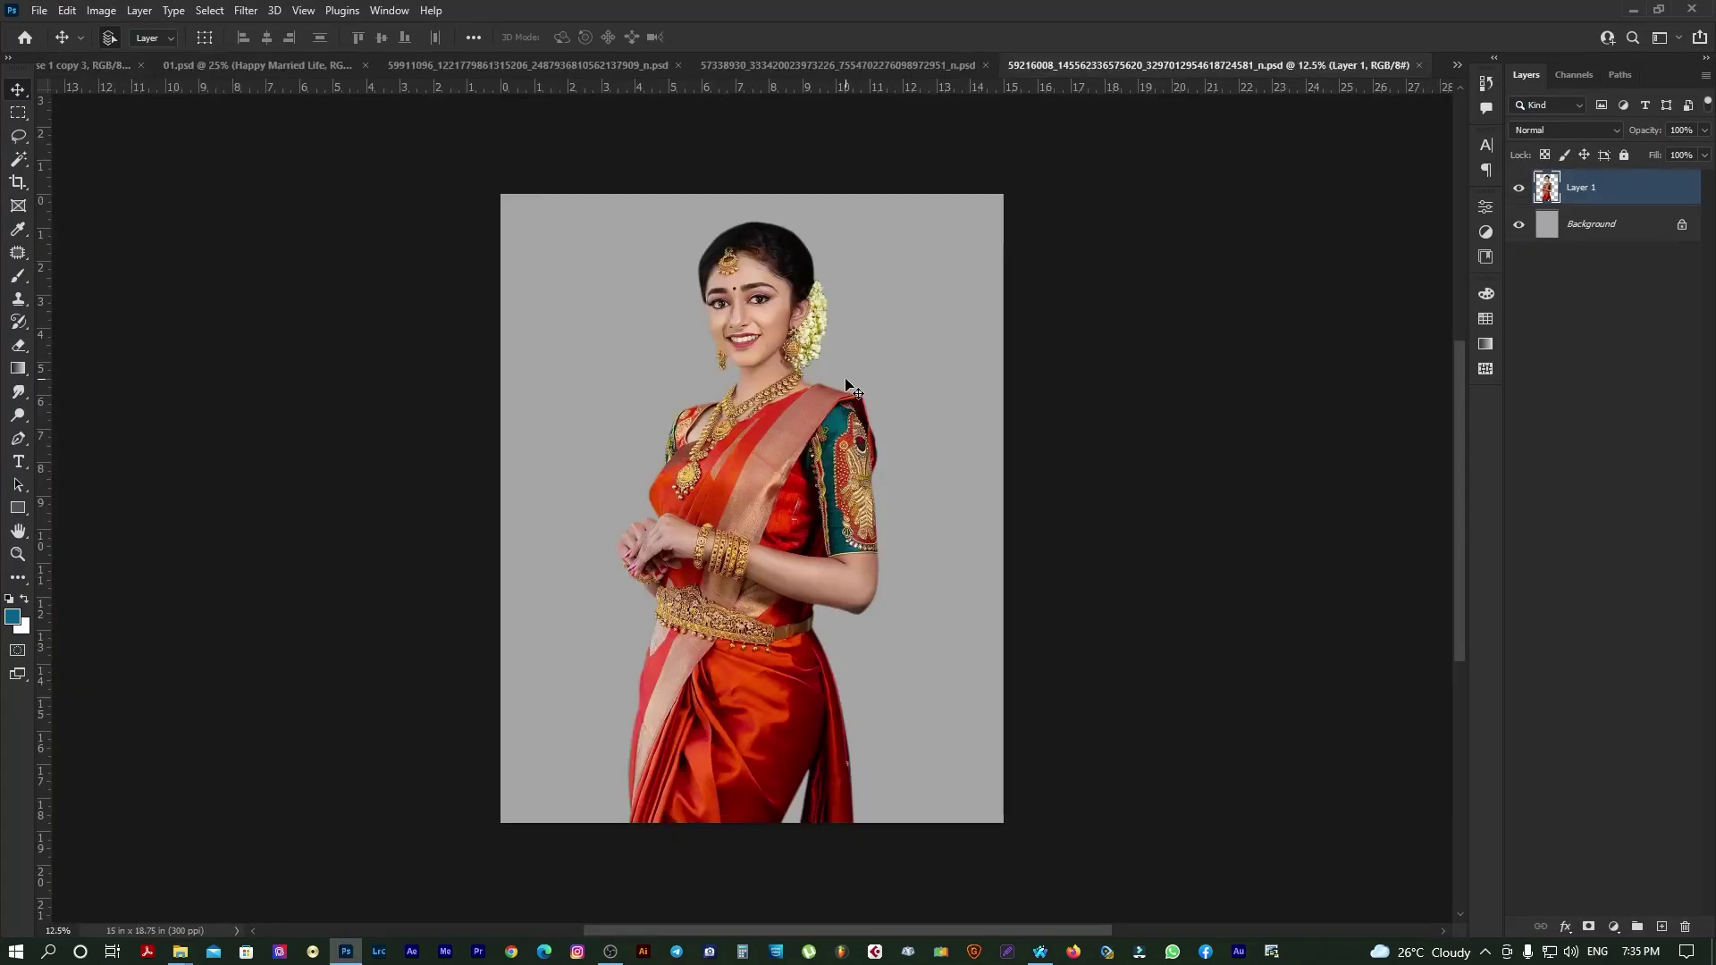
{"action": "left_click_drag", "start_coordinate": [847, 384], "coordinate": [375, 362]}
Step: Clip the close-up into the left circle, scale it to 77%, center her face, and preview the spread
{"action": "key", "text": "ctrl+alt+g"}
{"action": "key", "text": "ctrl+t"}
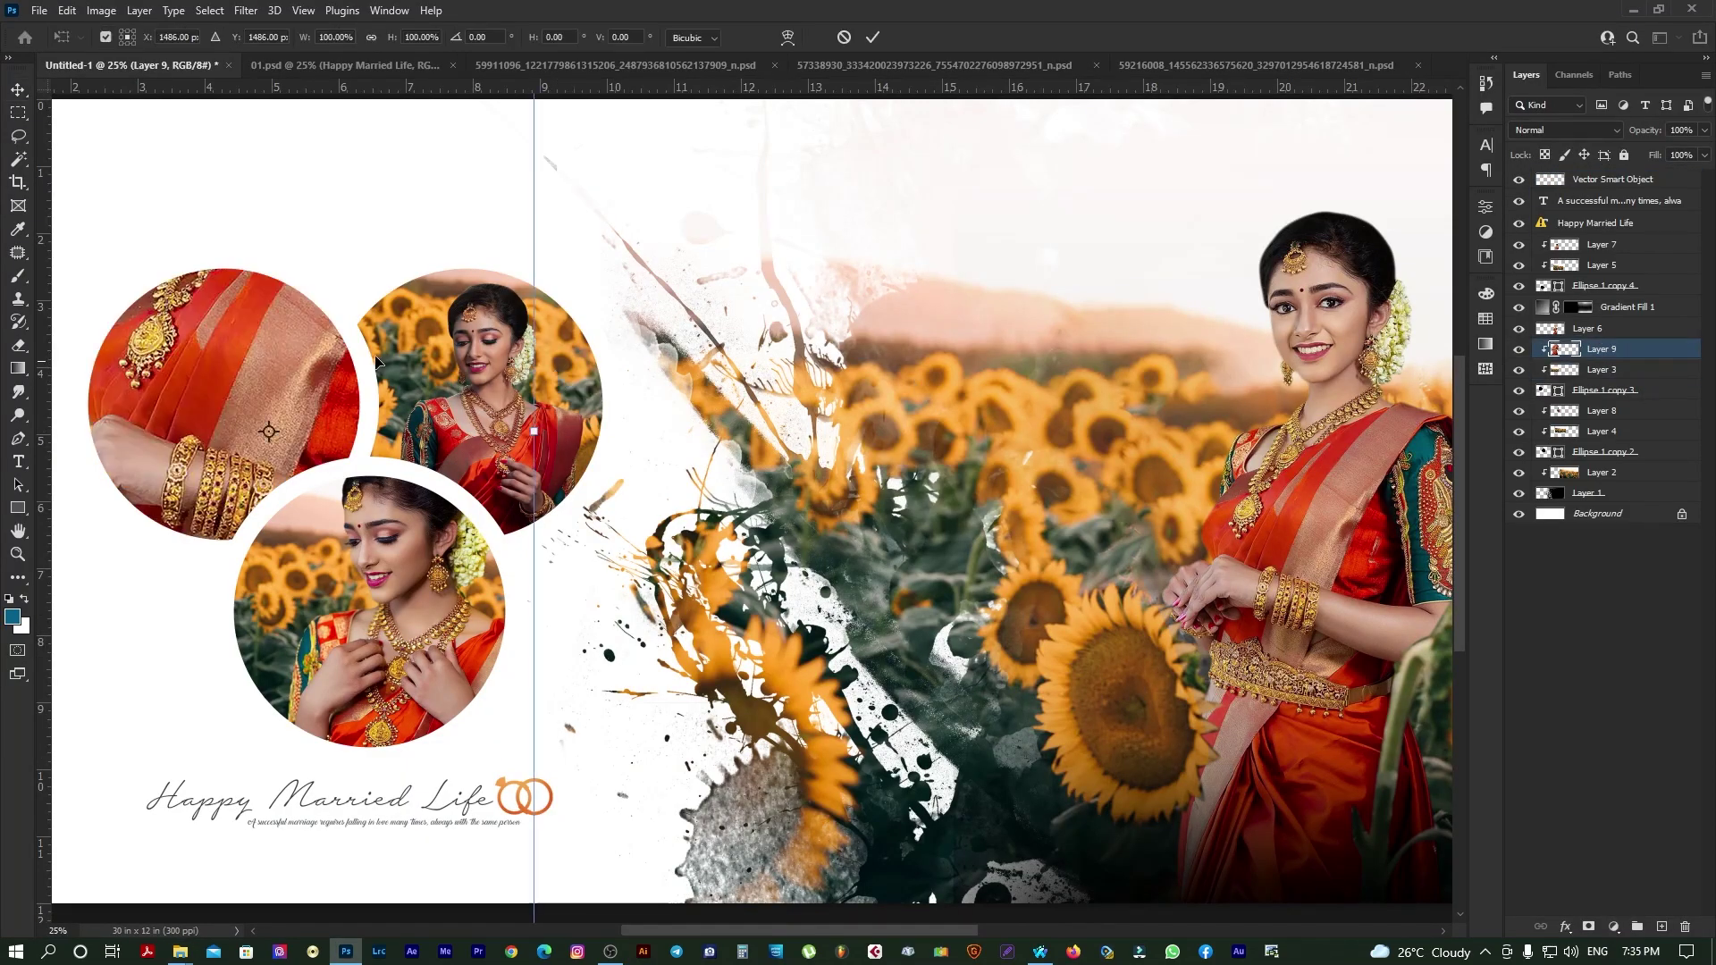
{"action": "left_click_drag", "start_coordinate": [721, 107], "coordinate": [658, 279]}
{"action": "left_click_drag", "start_coordinate": [460, 369], "coordinate": [497, 424]}
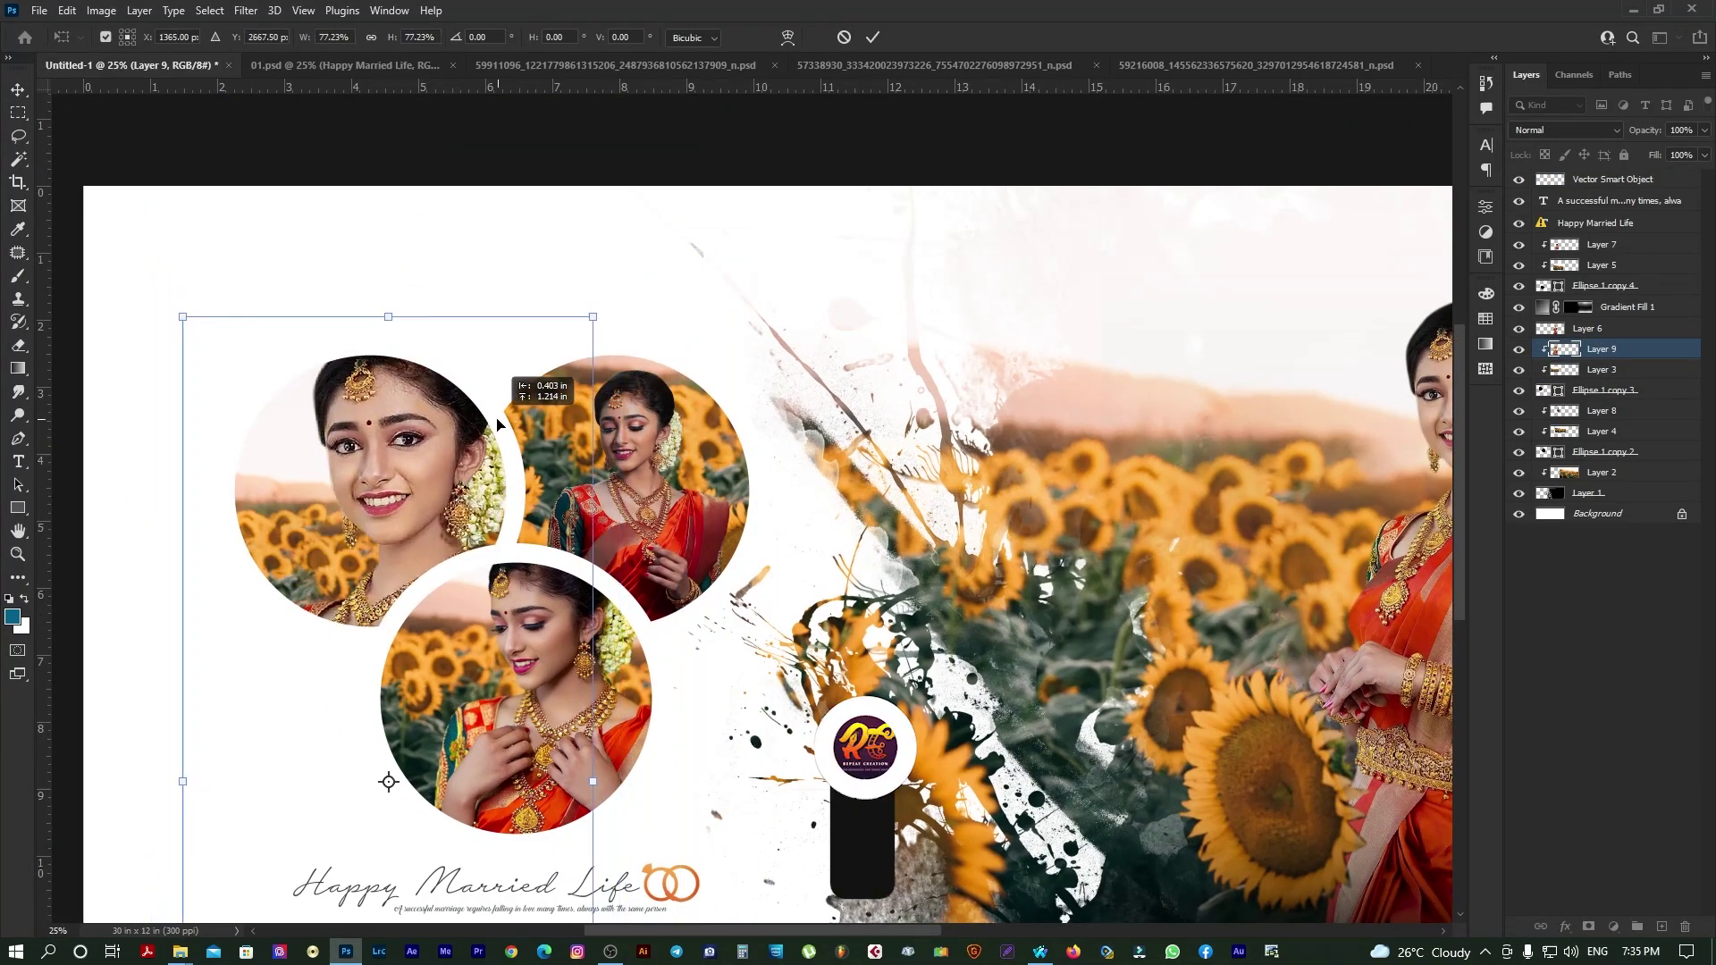
{"action": "key", "text": "Return"}
{"action": "key", "text": "Tab"}
{"action": "key", "text": "ctrl+minus"}
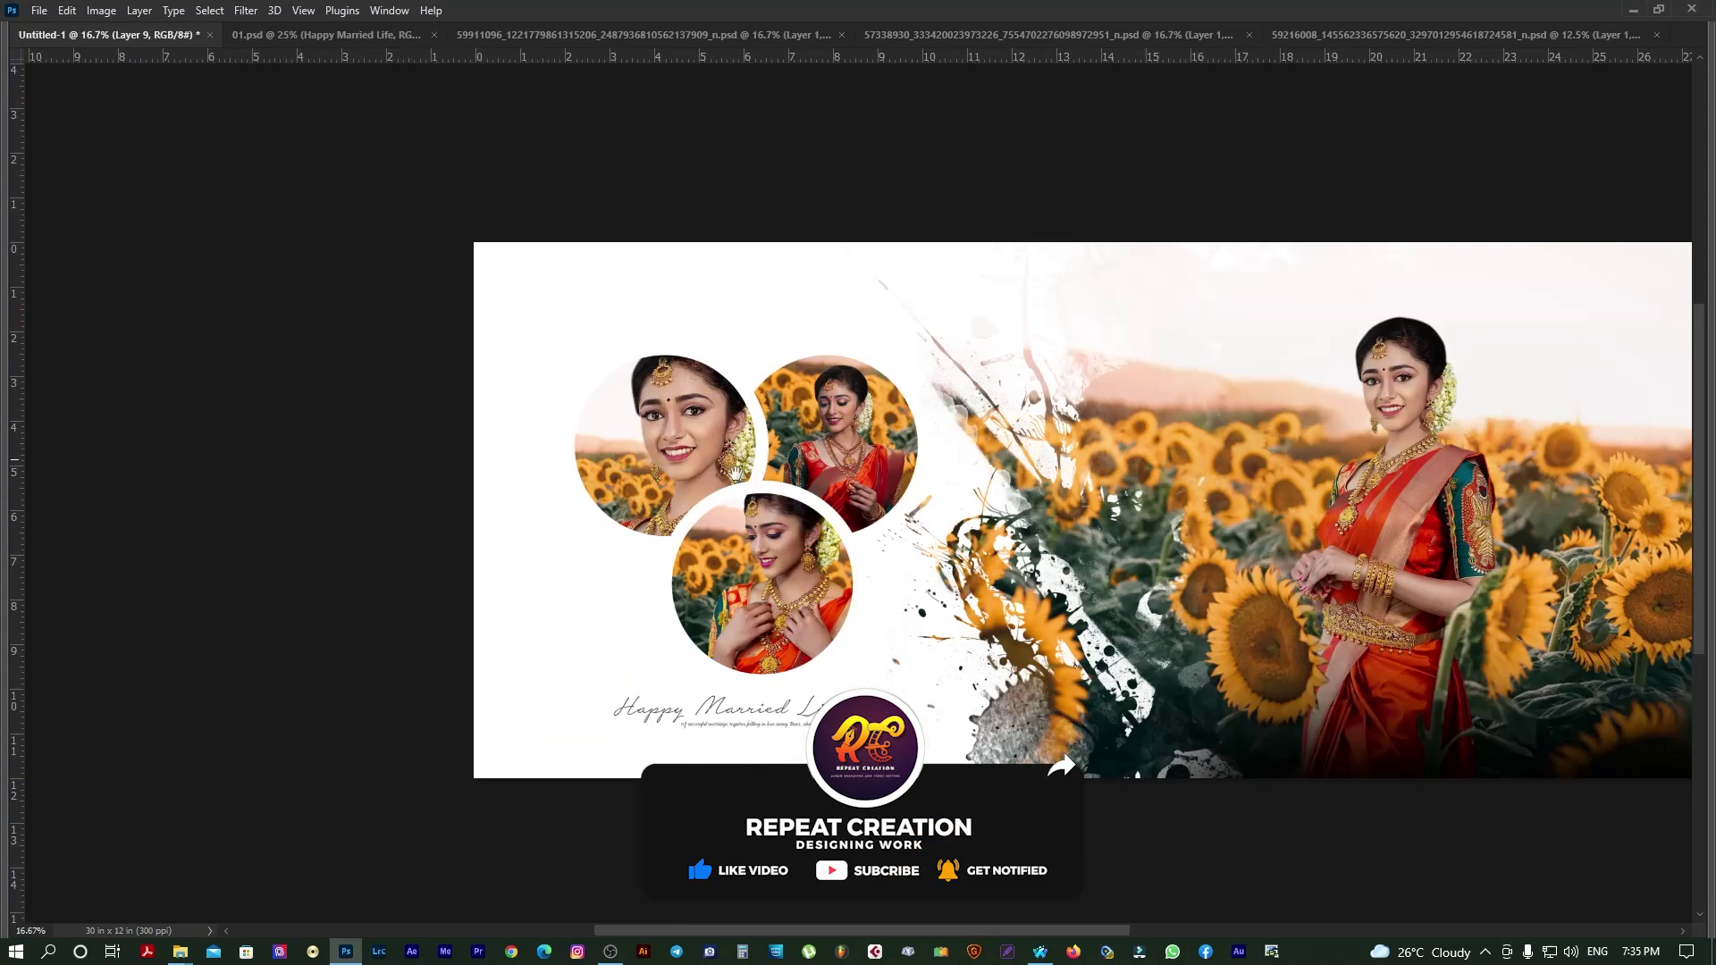
{"action": "left_click_drag", "start_coordinate": [733, 472], "coordinate": [432, 472]}
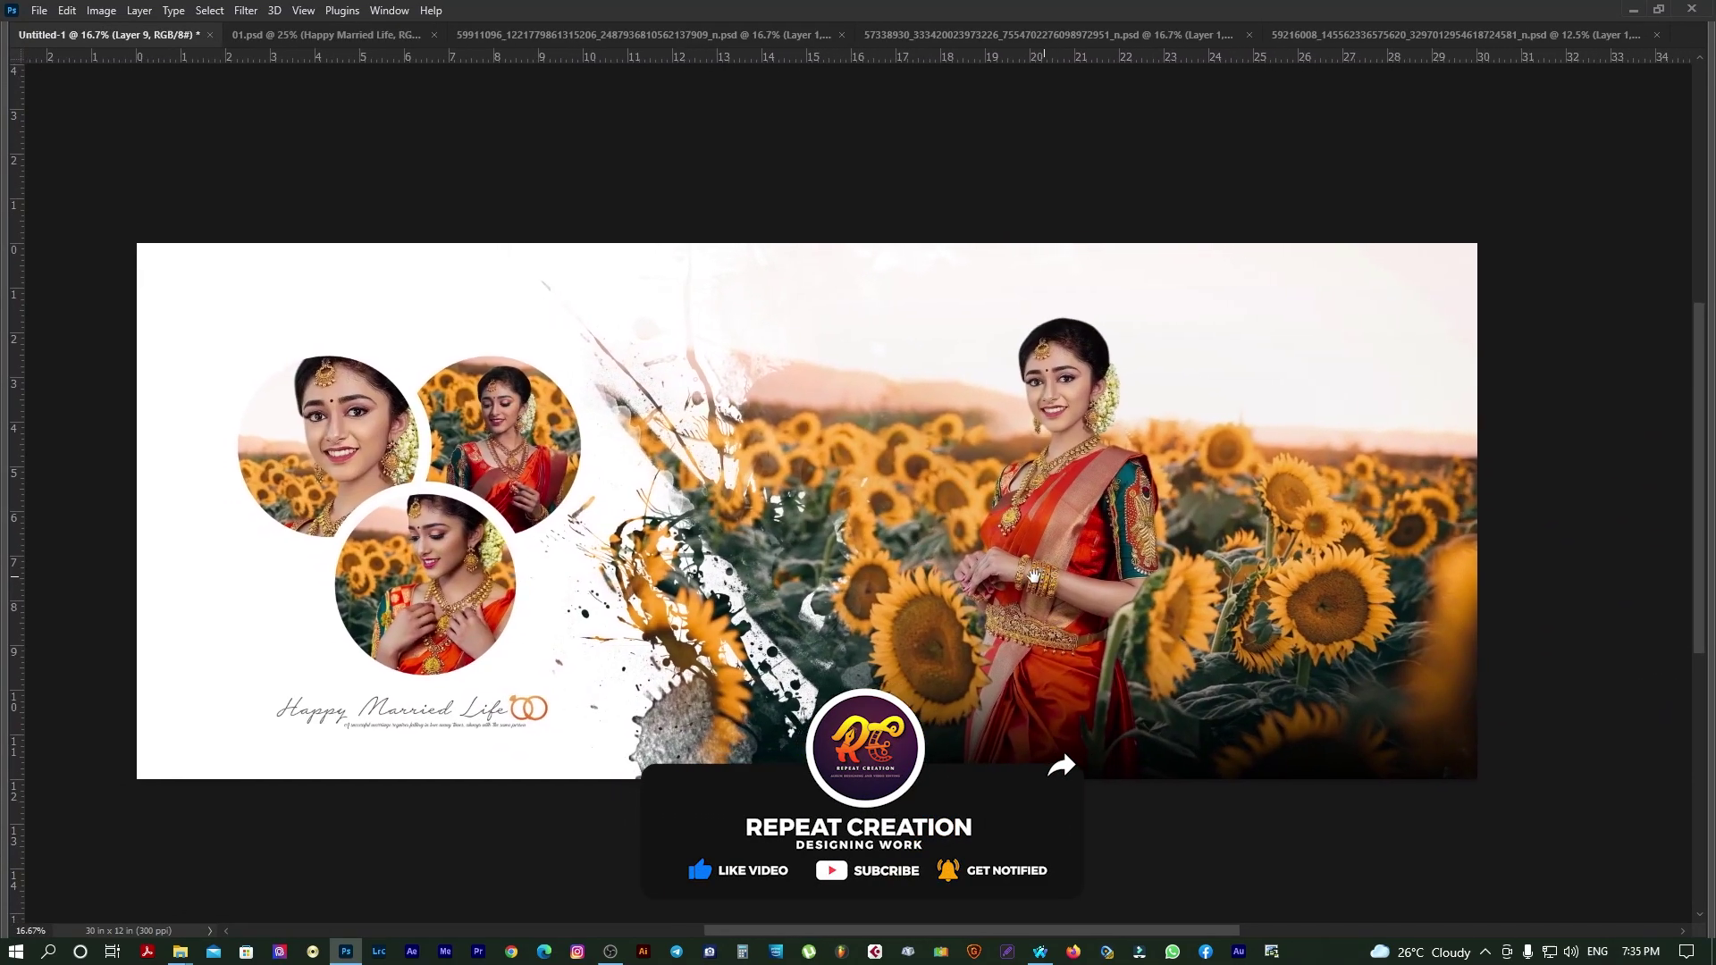
Step: Lower the Gradient Fill 1 layer's opacity to 46% to lighten the lower sunflower field
{"action": "key", "text": "Tab"}
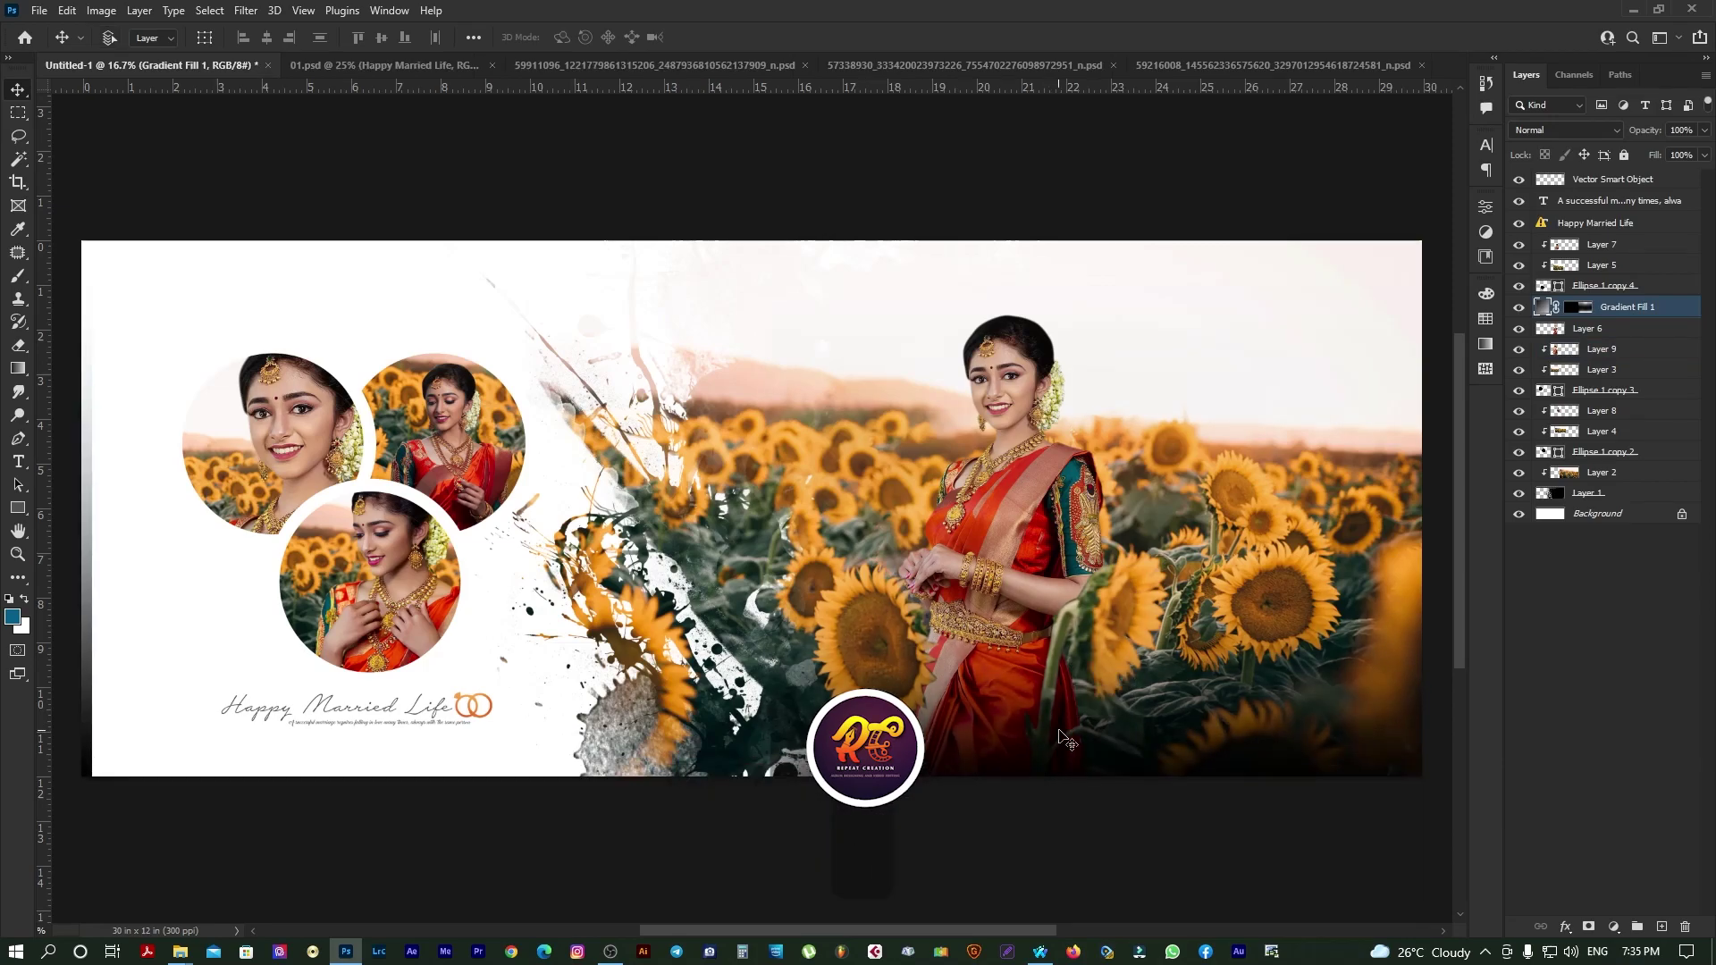
{"action": "right_click", "coordinate": [1101, 731]}
{"action": "key", "text": "Escape"}
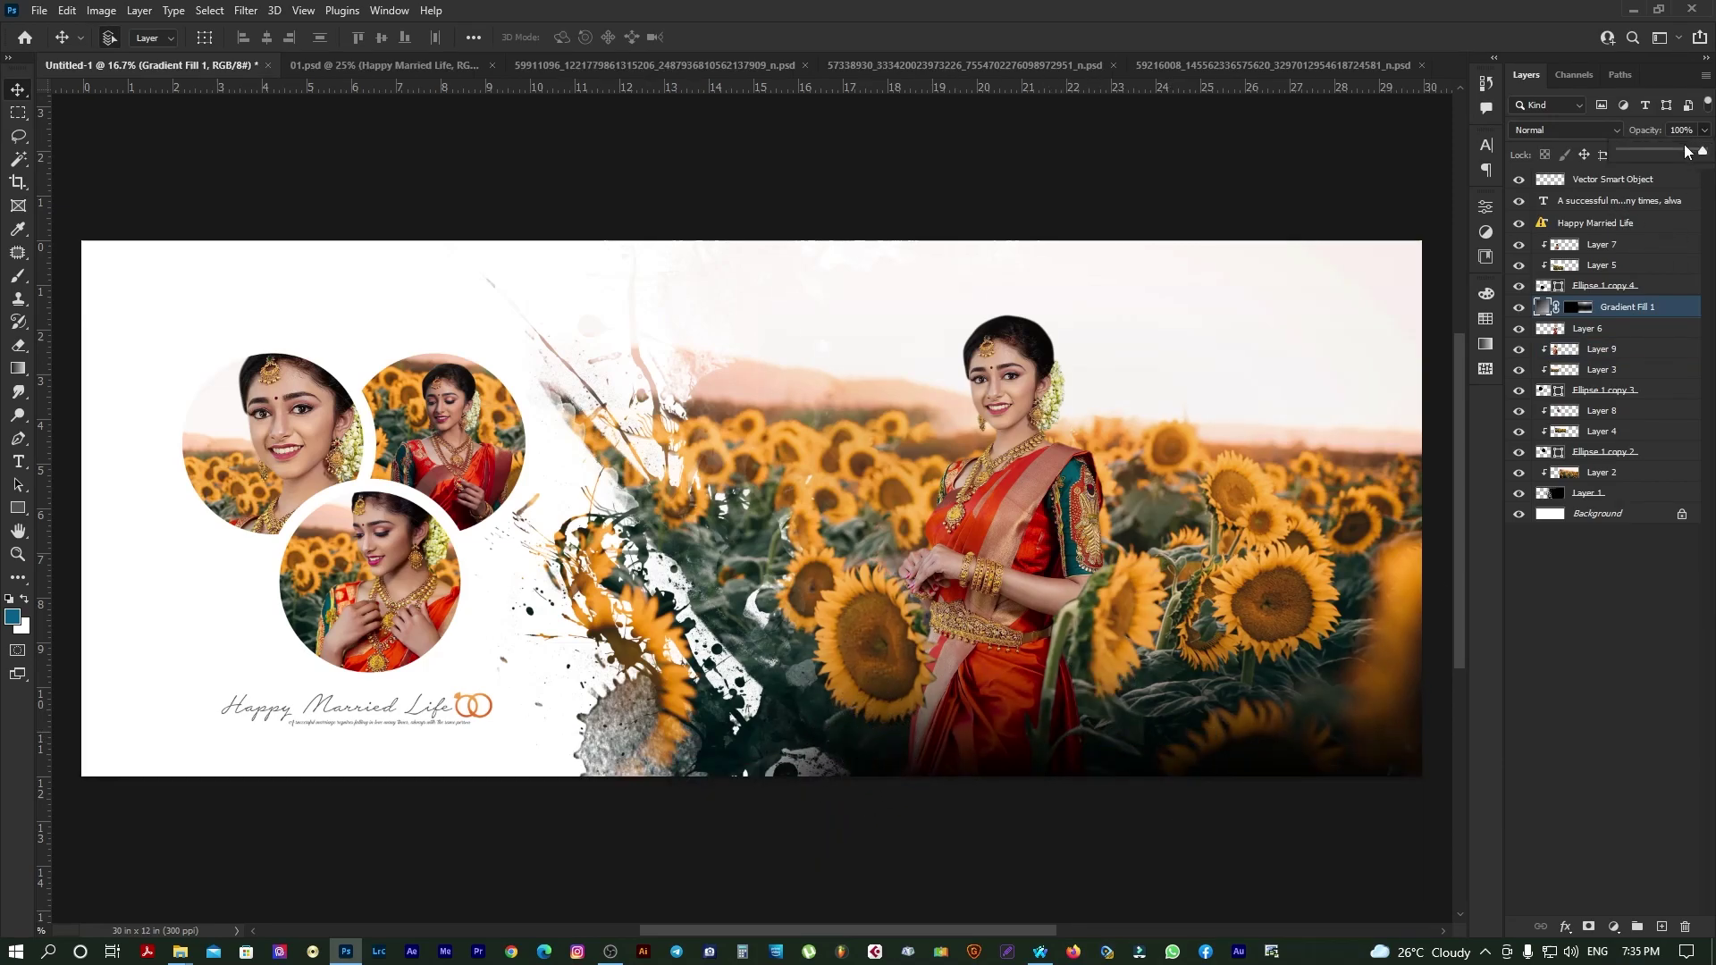
{"action": "left_click_drag", "start_coordinate": [1708, 134], "coordinate": [1658, 154]}
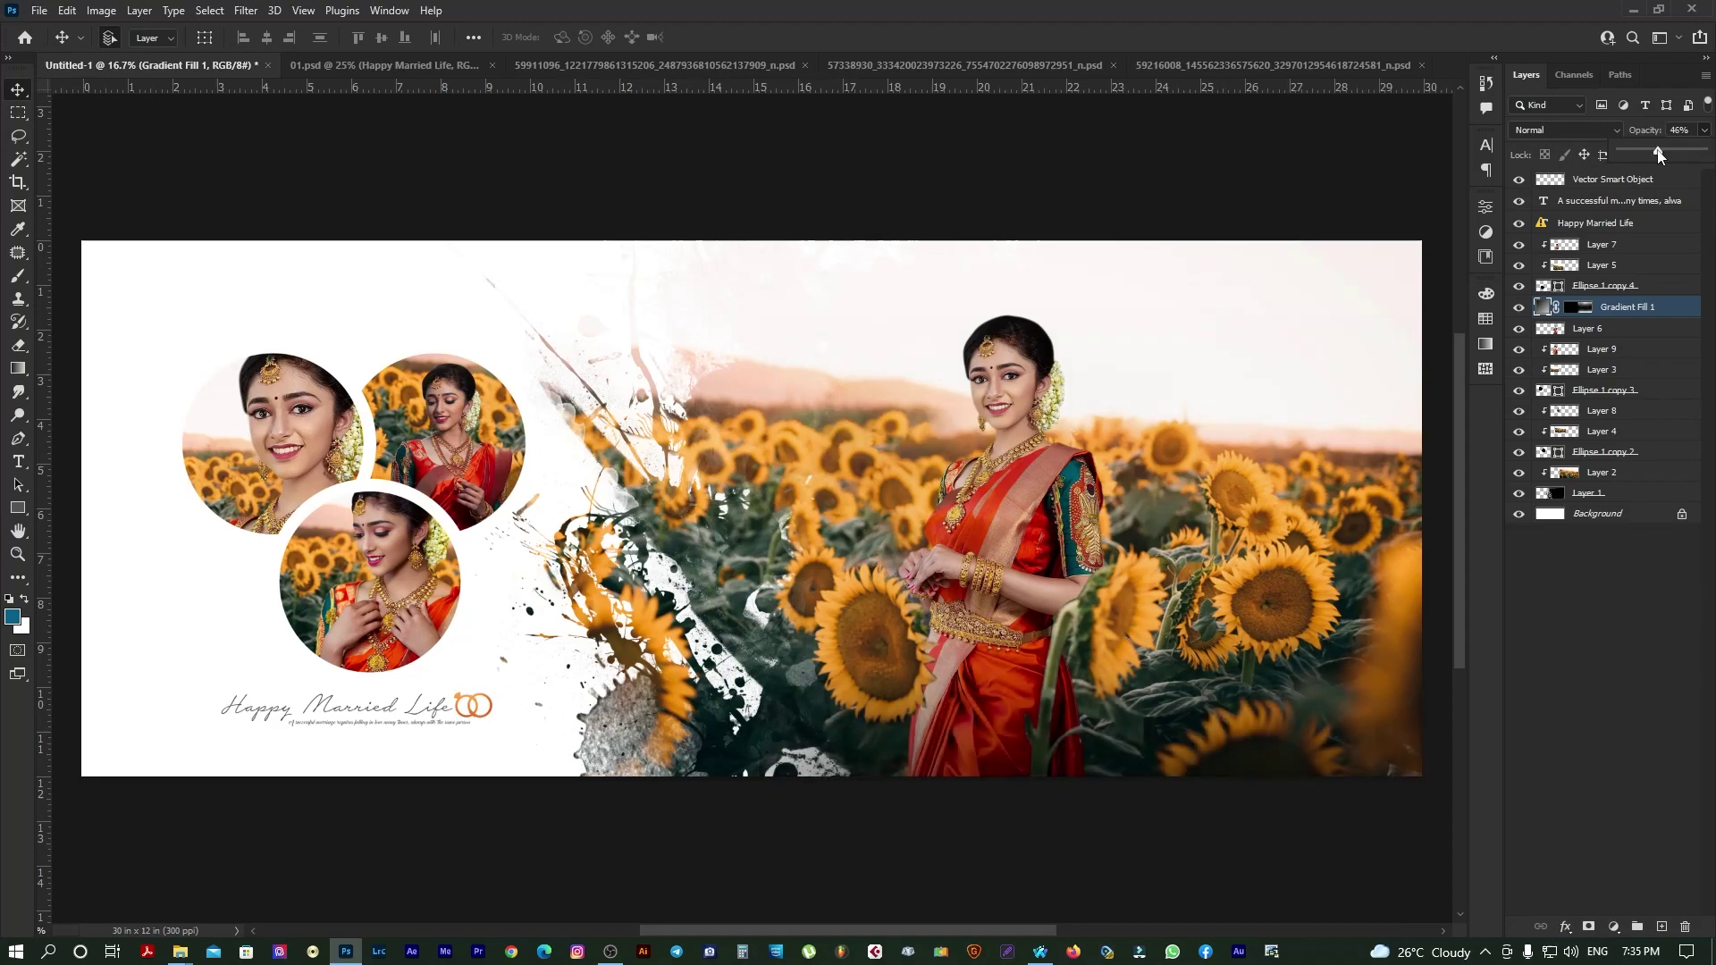
{"action": "left_click", "coordinate": [980, 465], "text": "ctrl"}
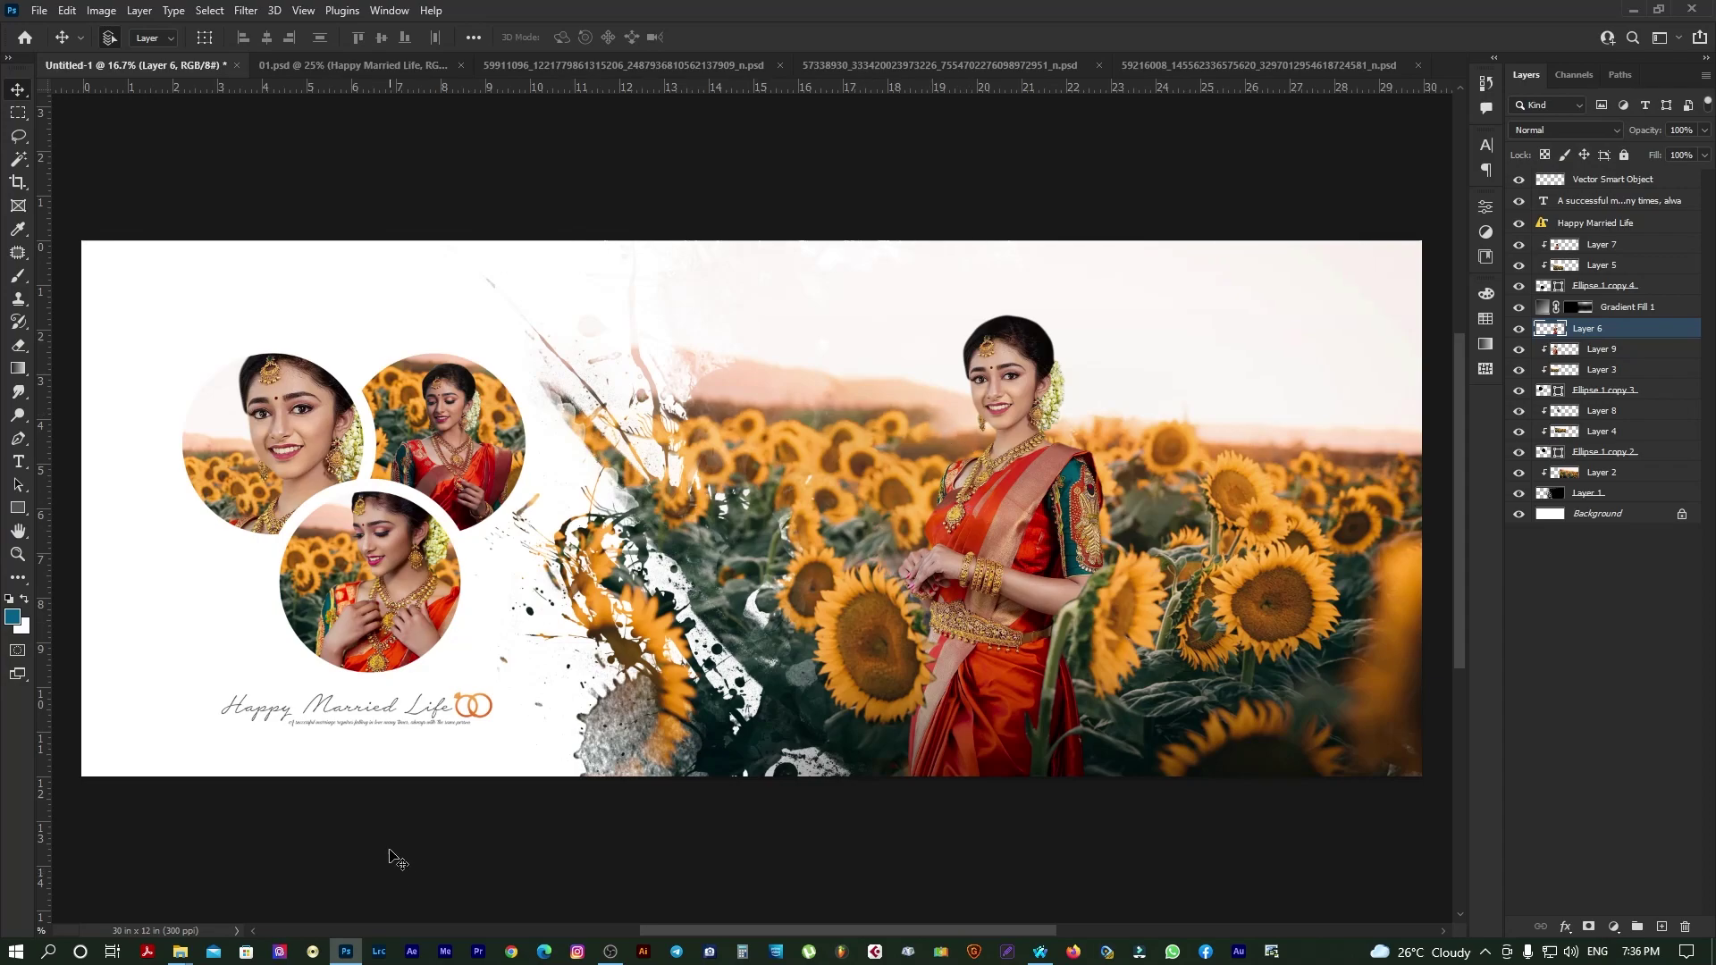
Step: Place the golden glow image into the spread and enlarge it to cover the right side
{"action": "left_click", "coordinate": [180, 951]}
{"action": "mouse_move", "coordinate": [1546, 605]}
{"action": "left_mouse_down"}
{"action": "mouse_move", "coordinate": [464, 891]}
{"action": "mouse_move", "coordinate": [1215, 394]}
{"action": "left_mouse_up"}
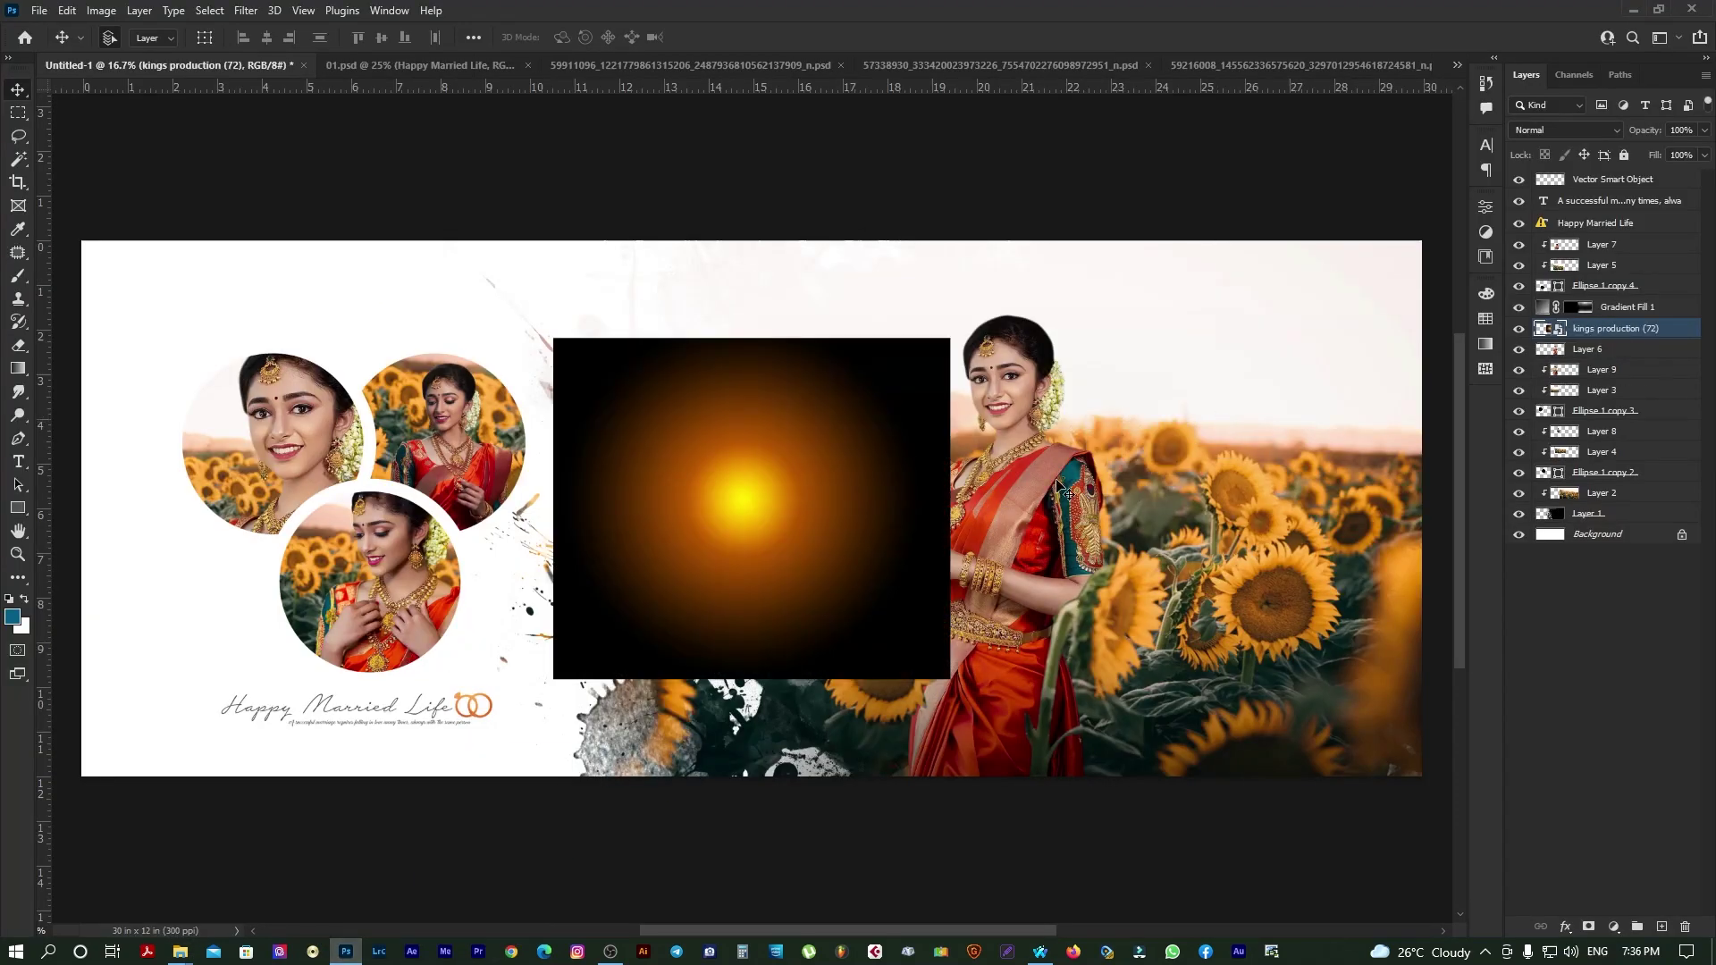
{"action": "mouse_move", "coordinate": [738, 516]}
{"action": "left_mouse_down"}
{"action": "mouse_move", "coordinate": [1150, 417]}
{"action": "mouse_move", "coordinate": [1168, 433]}
{"action": "left_mouse_up"}
{"action": "key", "text": "ctrl+t"}
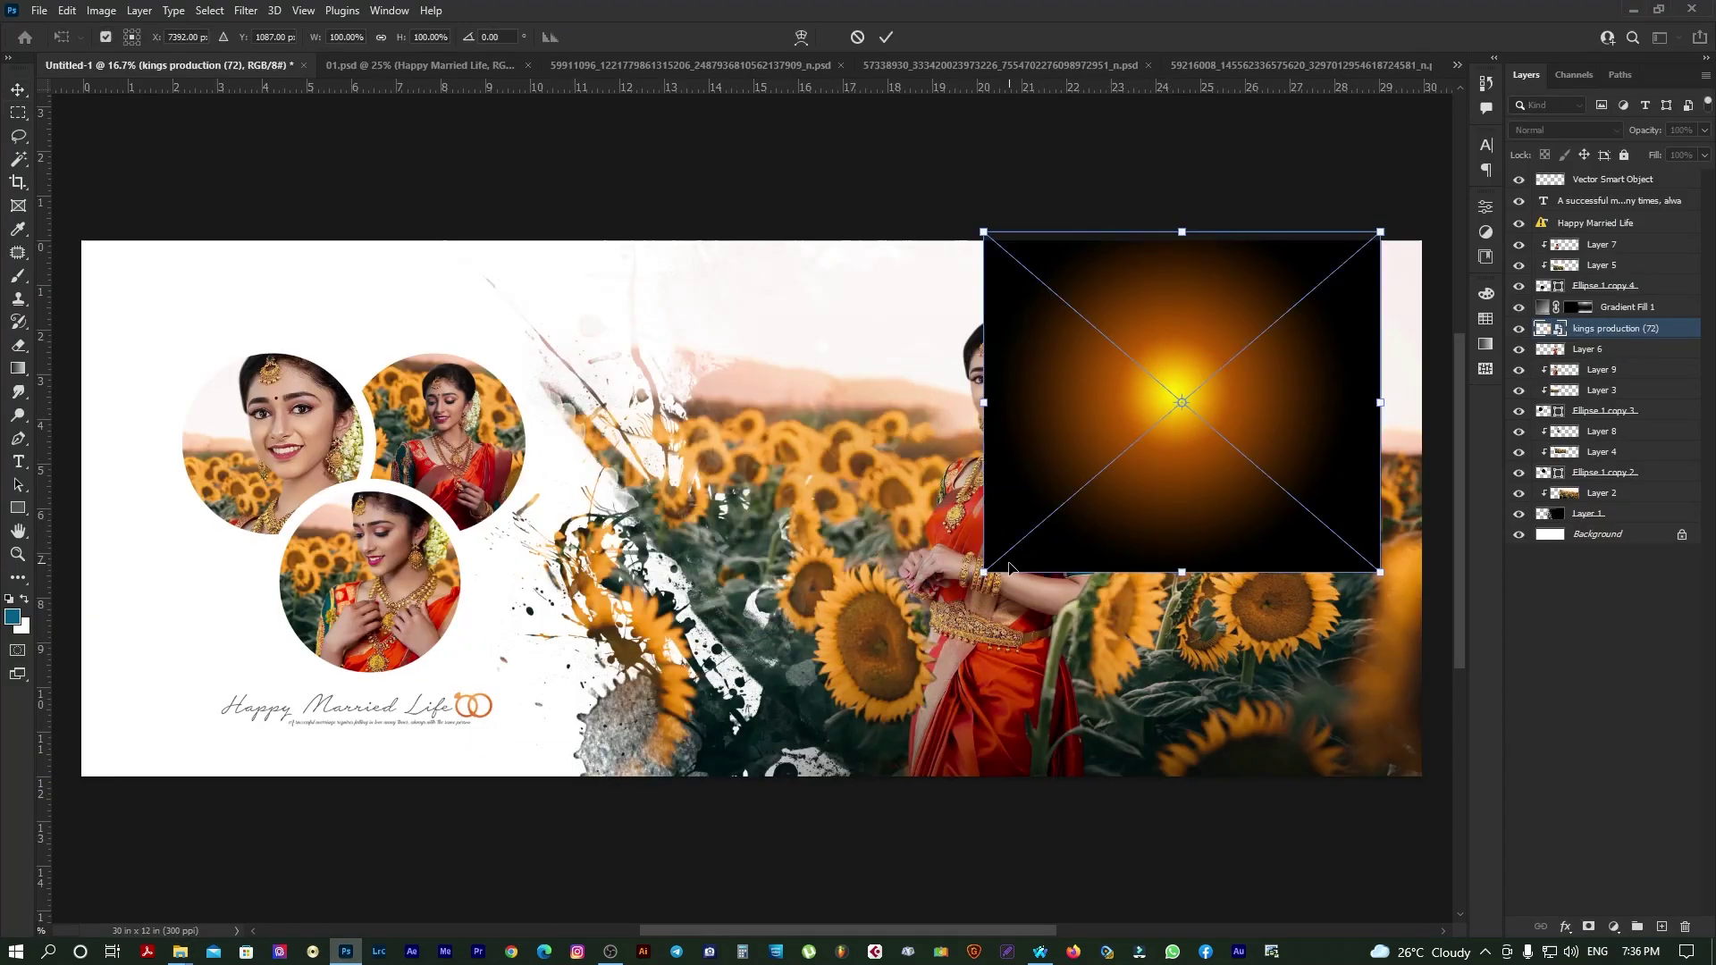
{"action": "left_click_drag", "start_coordinate": [985, 571], "coordinate": [755, 766]}
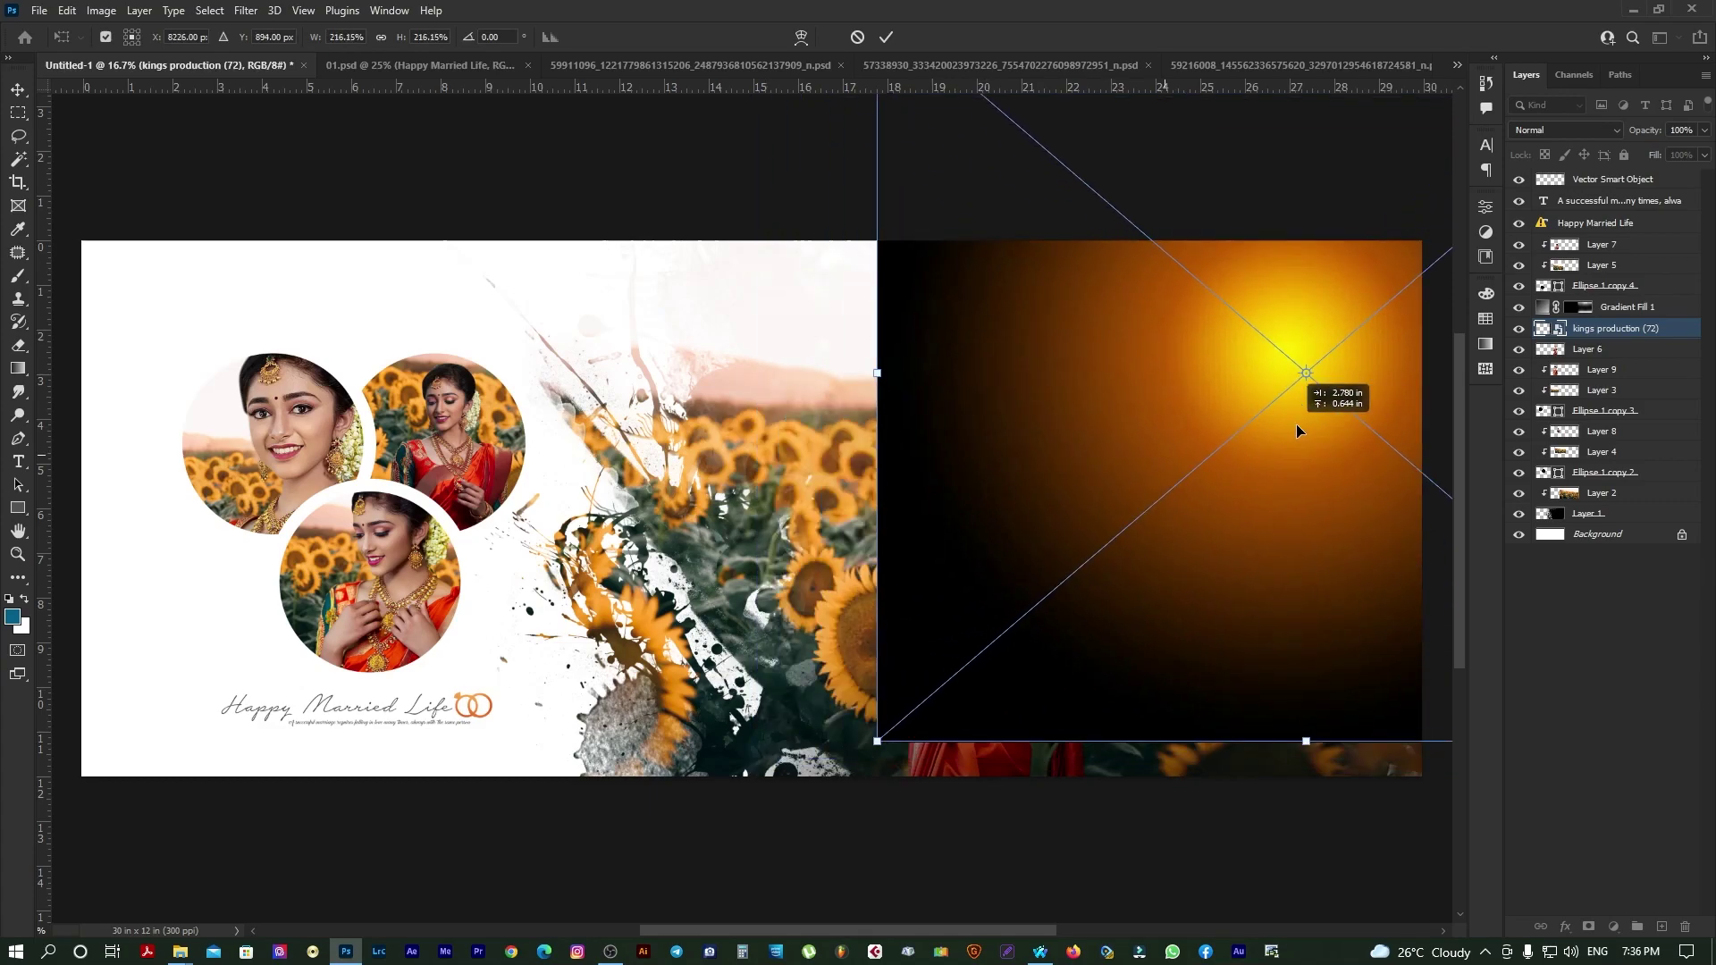
{"action": "left_click_drag", "start_coordinate": [1314, 385], "coordinate": [1200, 473]}
{"action": "left_click_drag", "start_coordinate": [811, 743], "coordinate": [657, 840]}
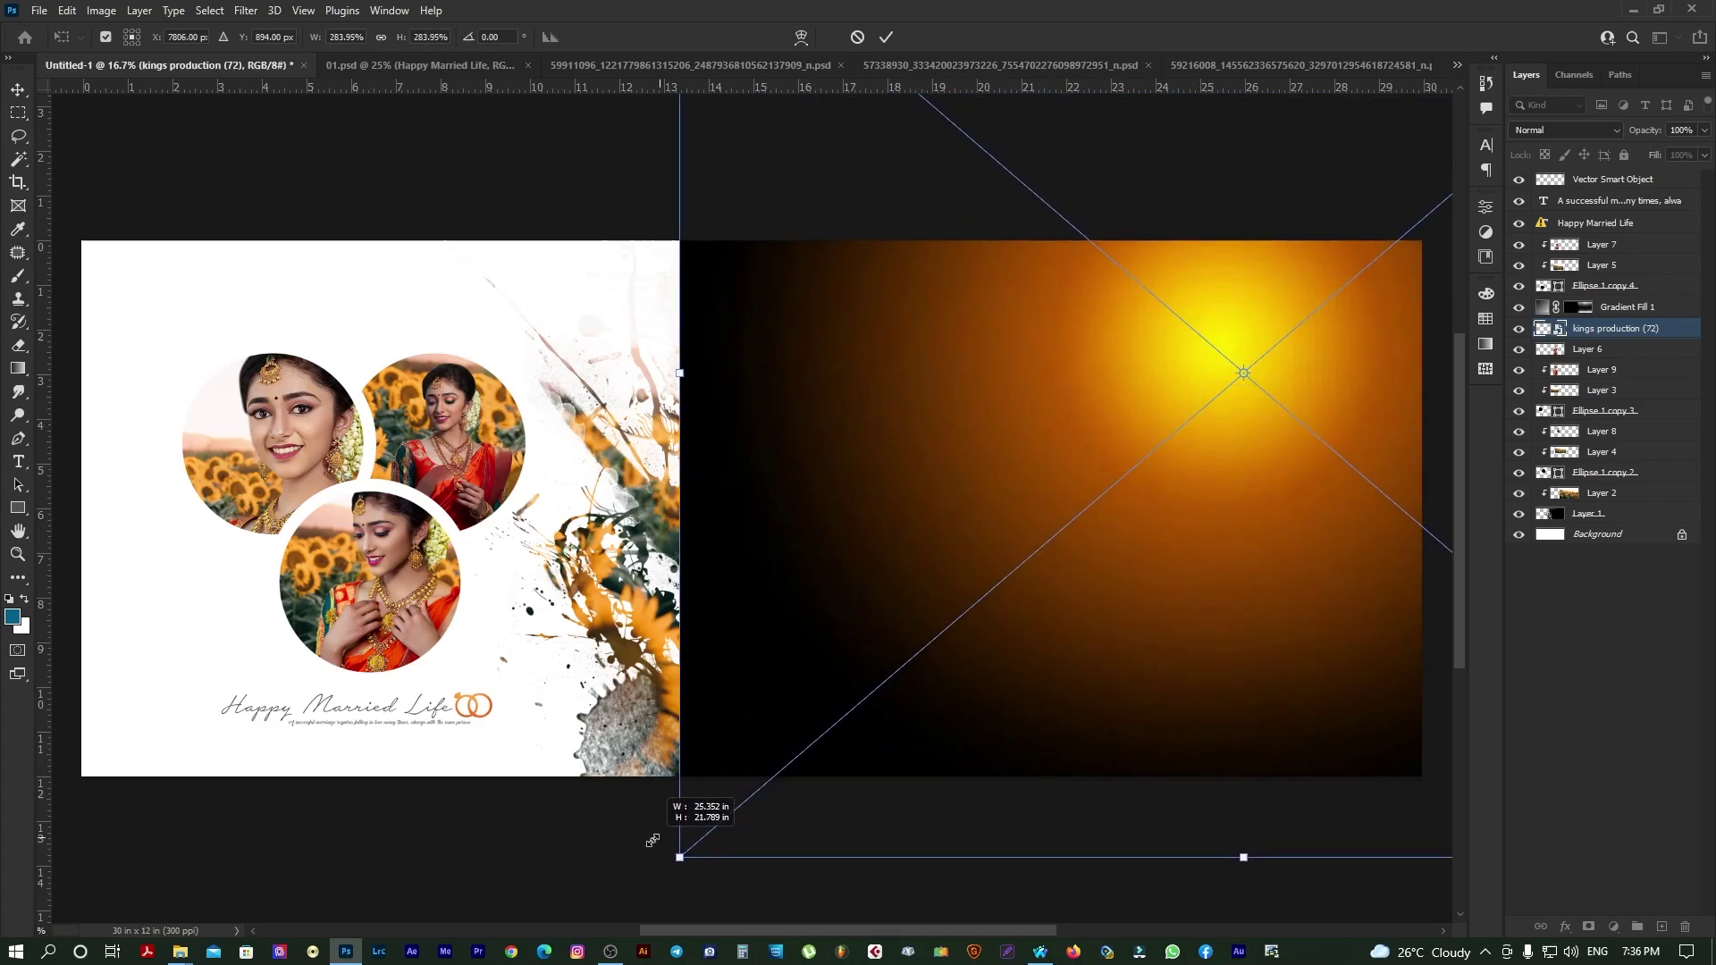
{"action": "key", "text": "Return"}
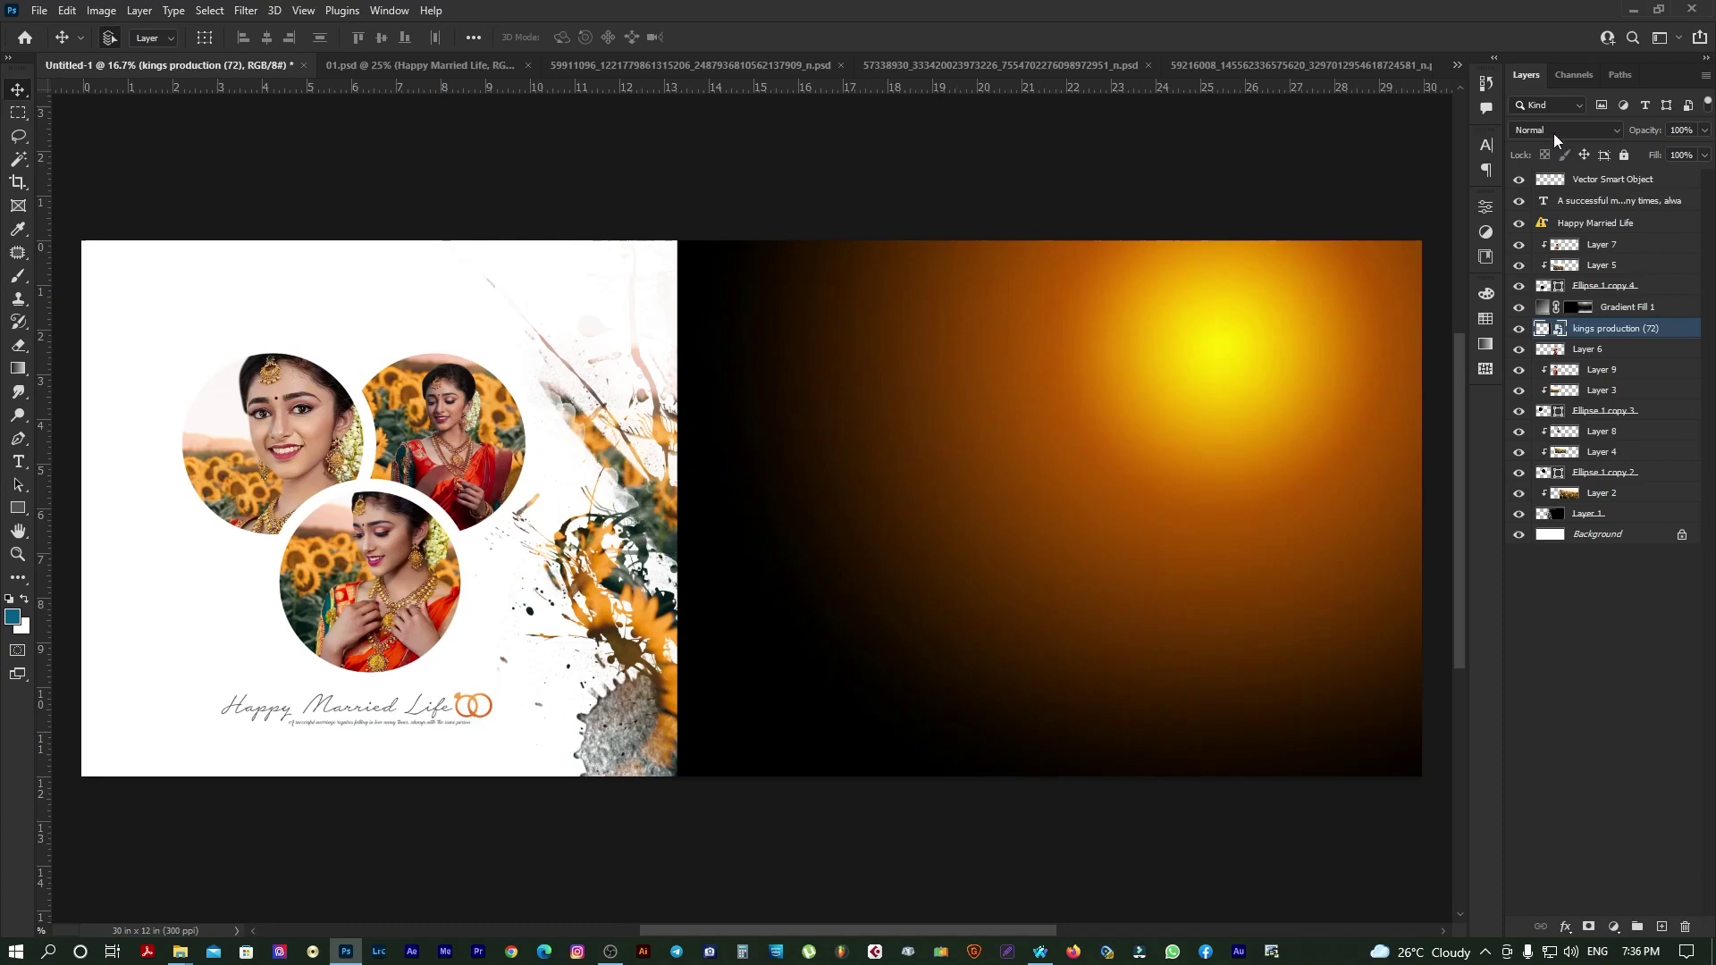
Step: Set the kings production (72) glow layer to Screen blending and preview the golden glow
{"action": "left_click", "coordinate": [1550, 129]}
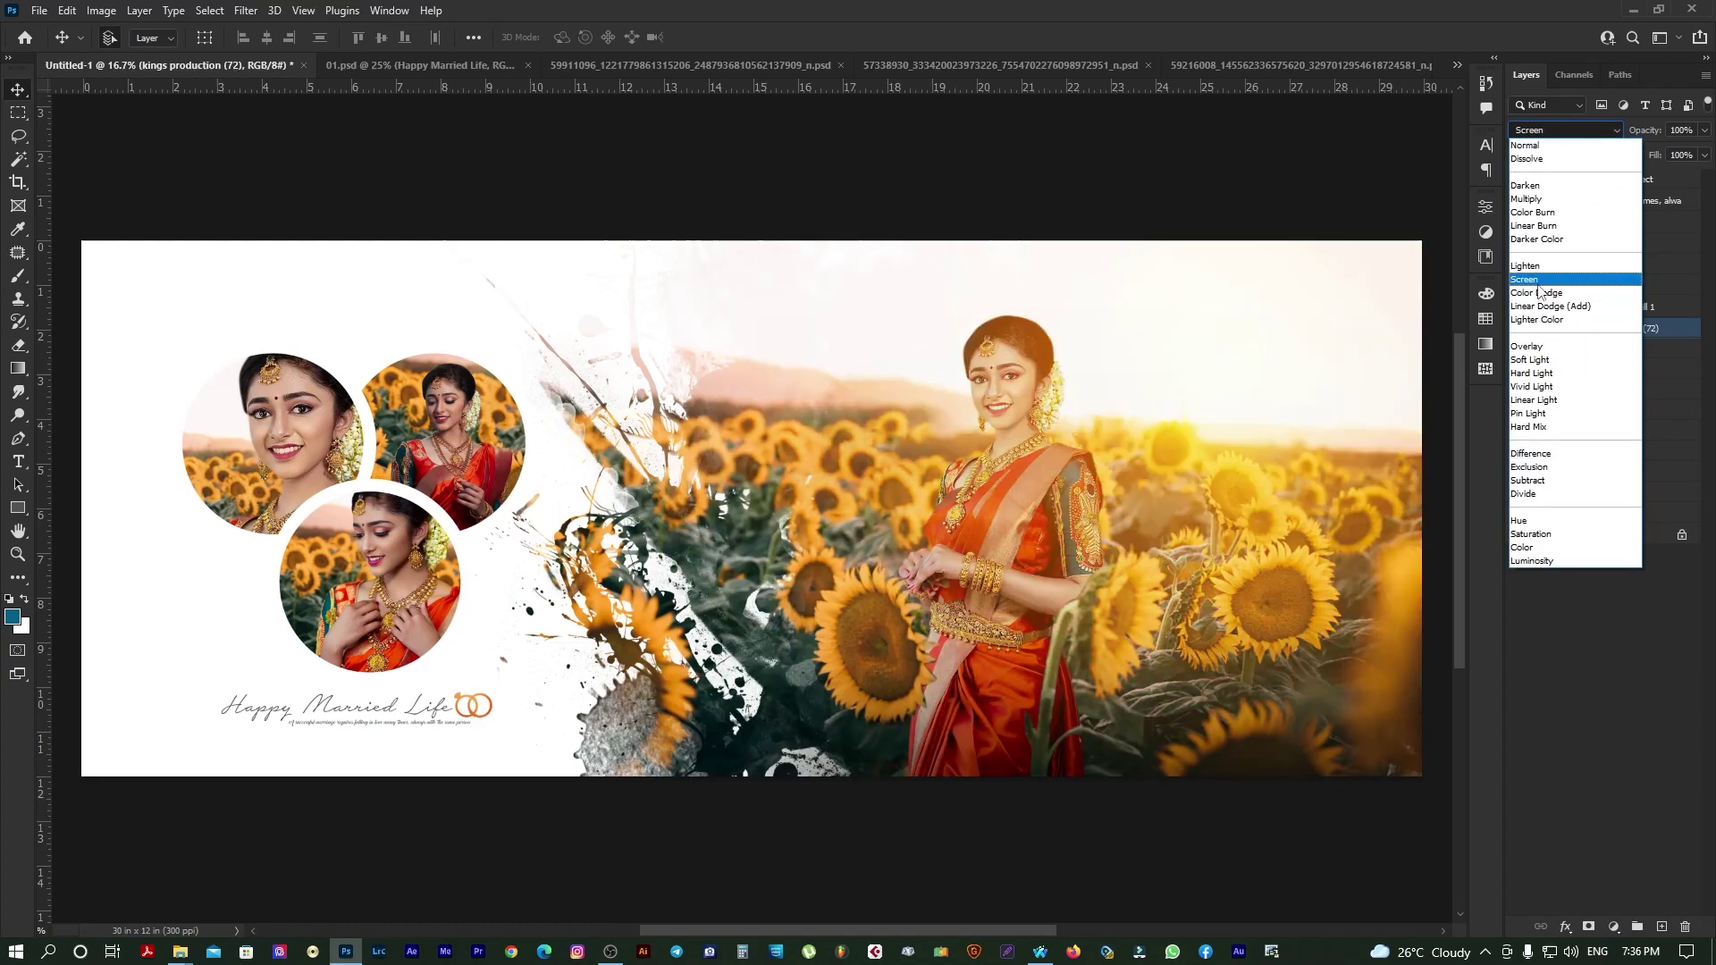
{"action": "left_click", "coordinate": [1538, 281]}
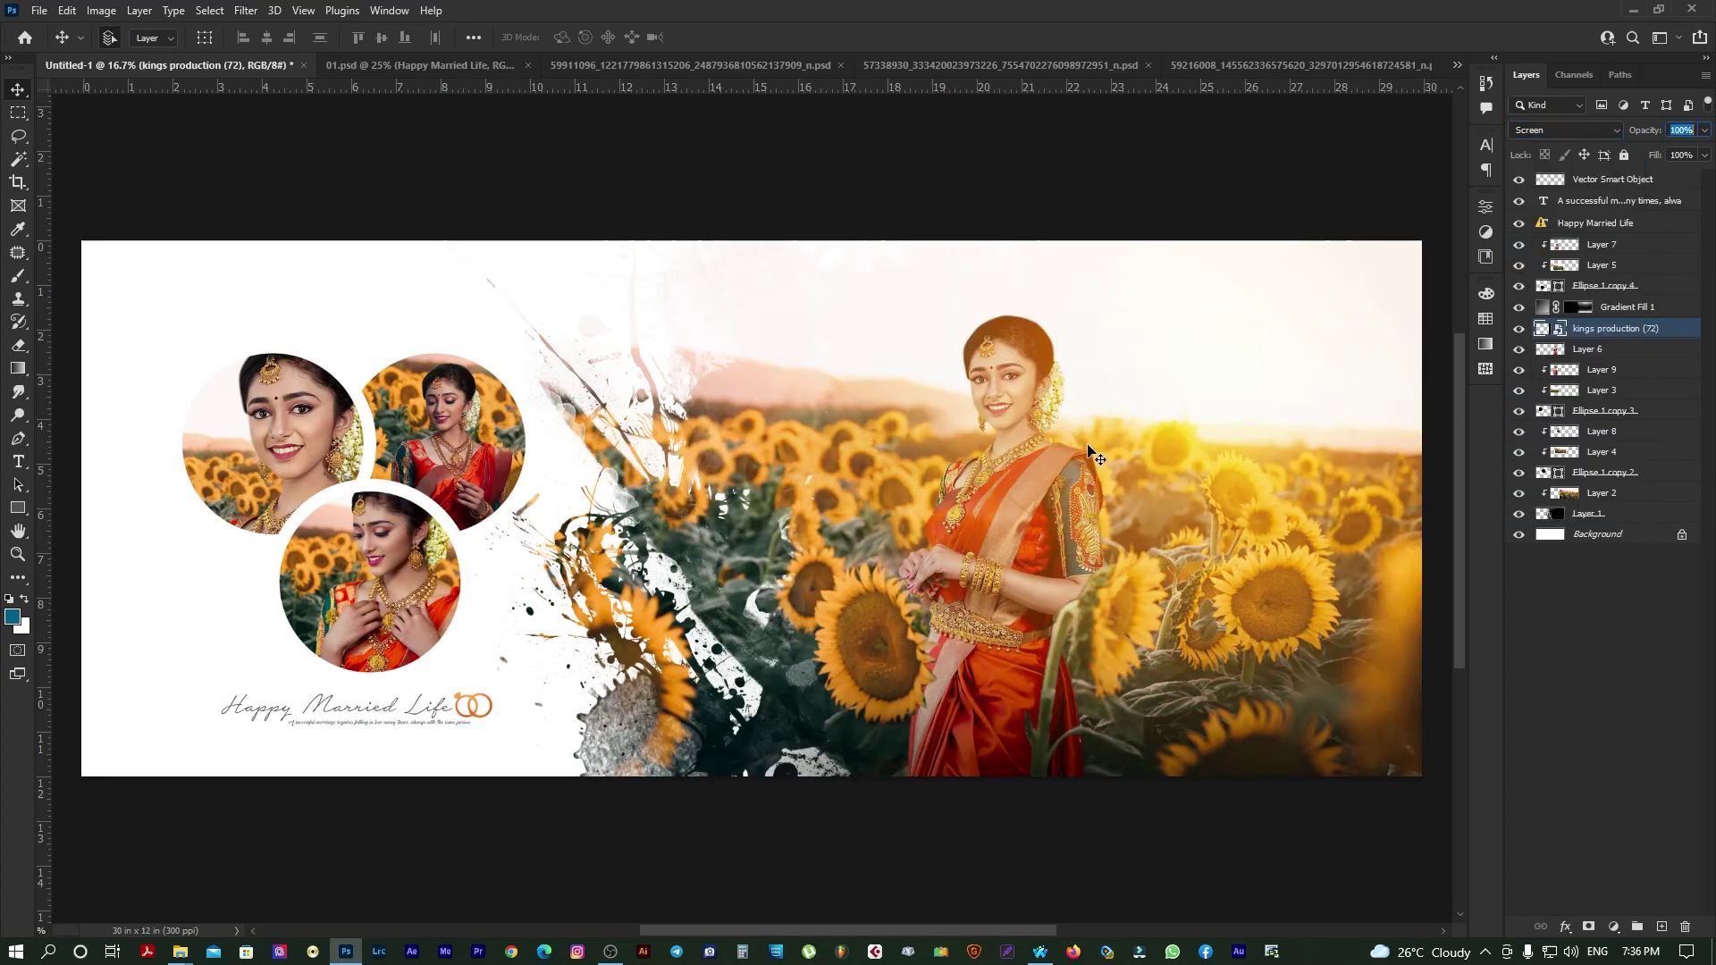
{"action": "key", "text": "alt+bracketright"}
{"action": "key", "text": "Tab"}
{"action": "left_click_drag", "start_coordinate": [1232, 449], "coordinate": [1112, 471]}
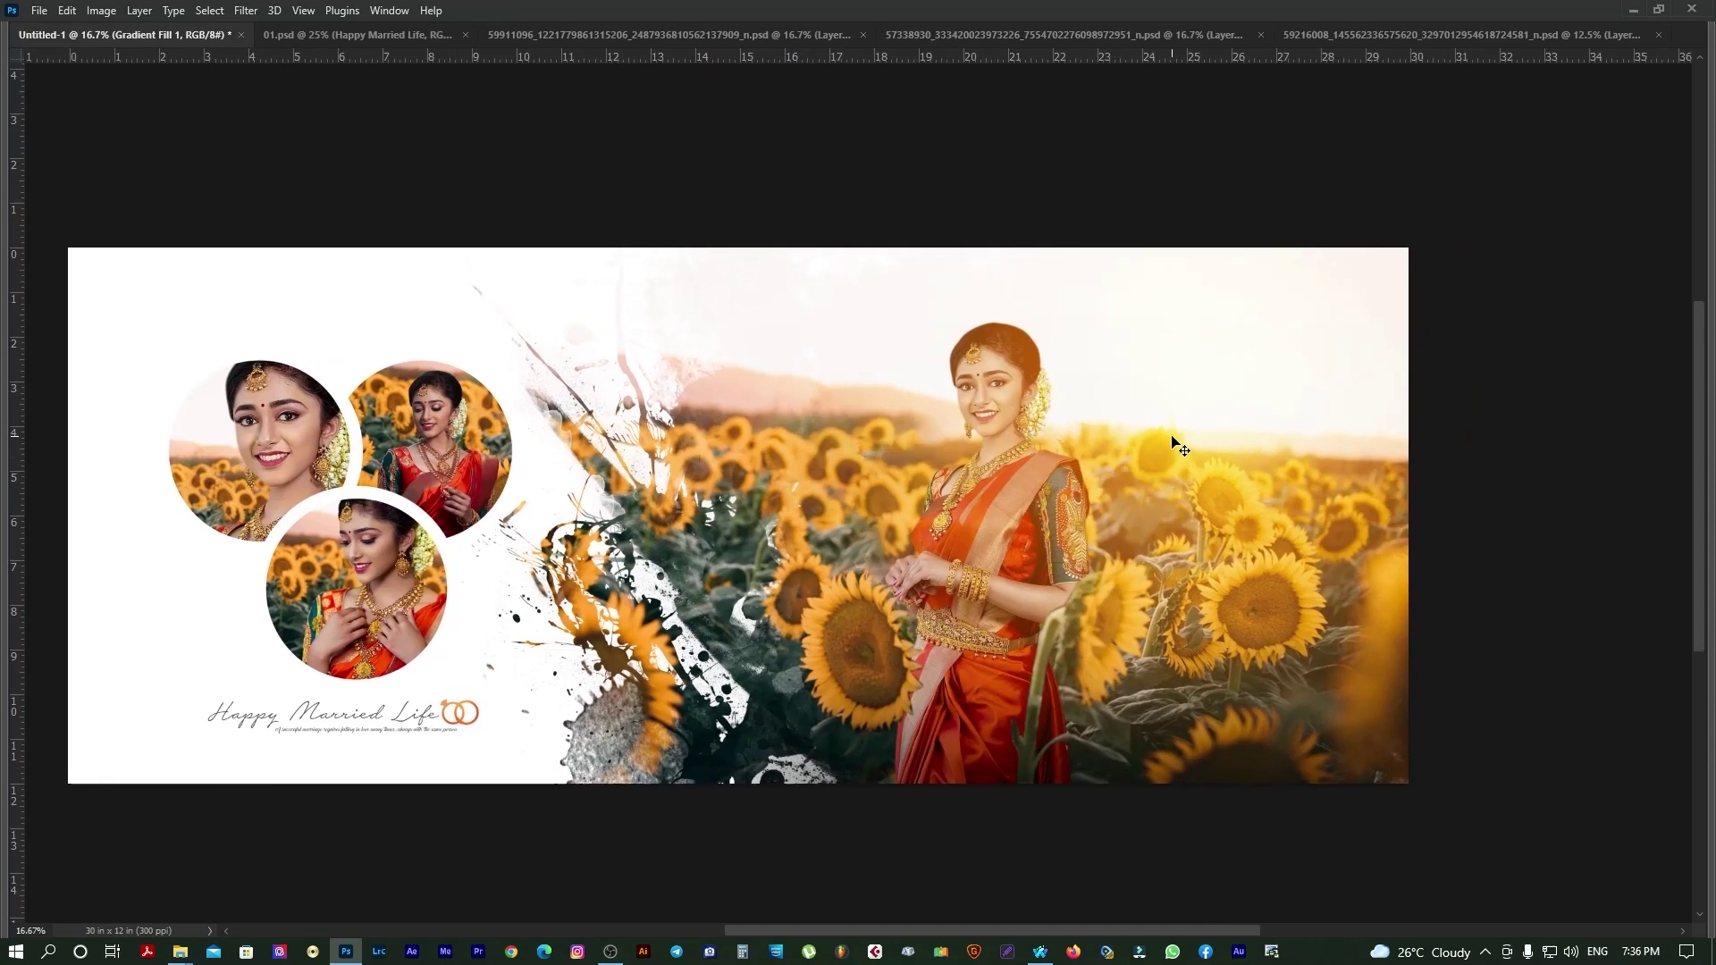
{"action": "key", "text": "Tab"}
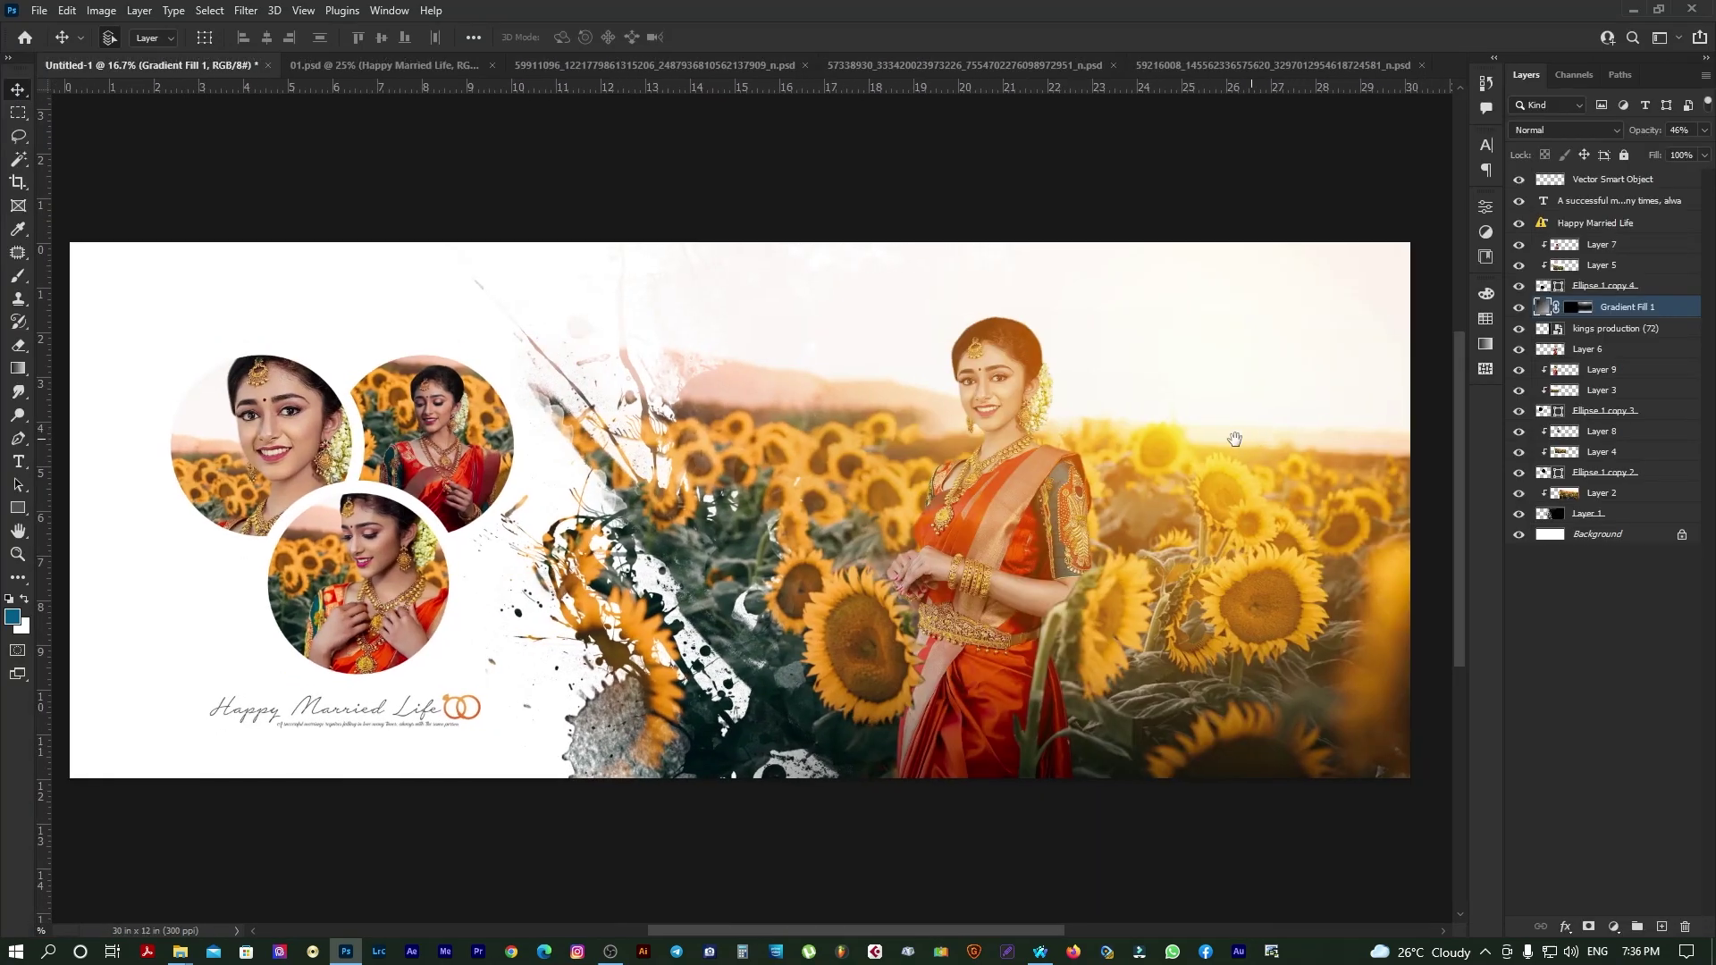
{"action": "right_click", "coordinate": [1185, 416]}
{"action": "left_click", "coordinate": [1243, 435]}
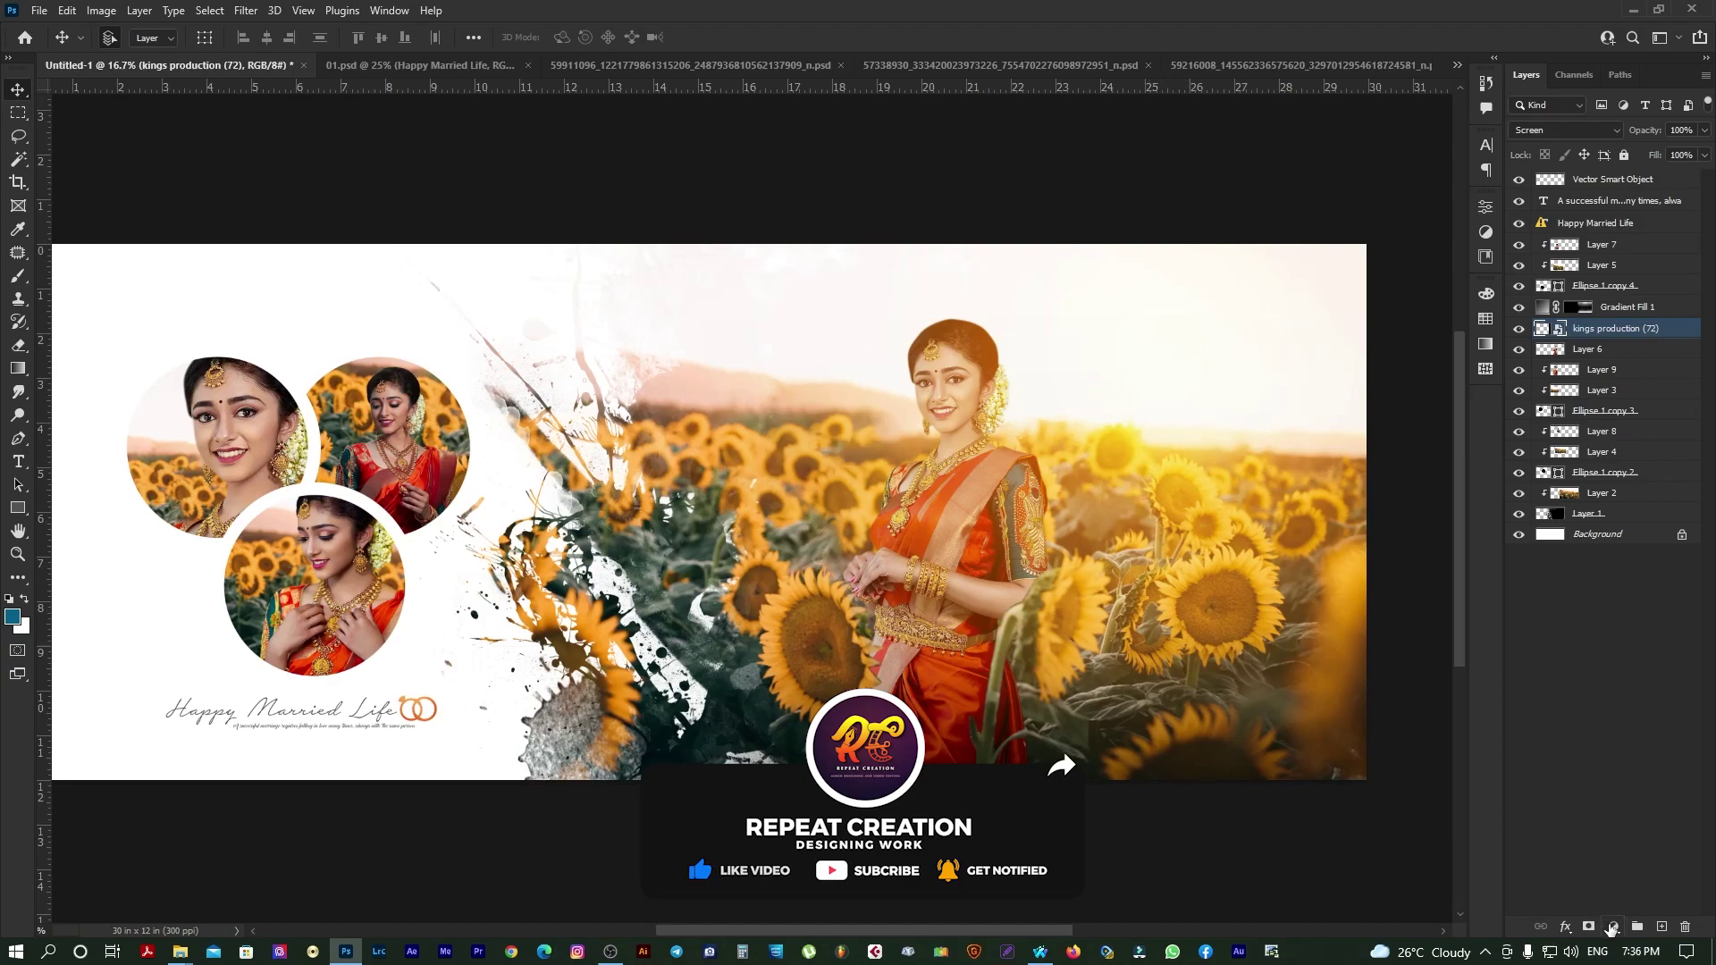
Step: Add a Levels adjustment above kings production (72) with input levels 19, 1.13 and 255
{"action": "left_click", "coordinate": [1612, 928]}
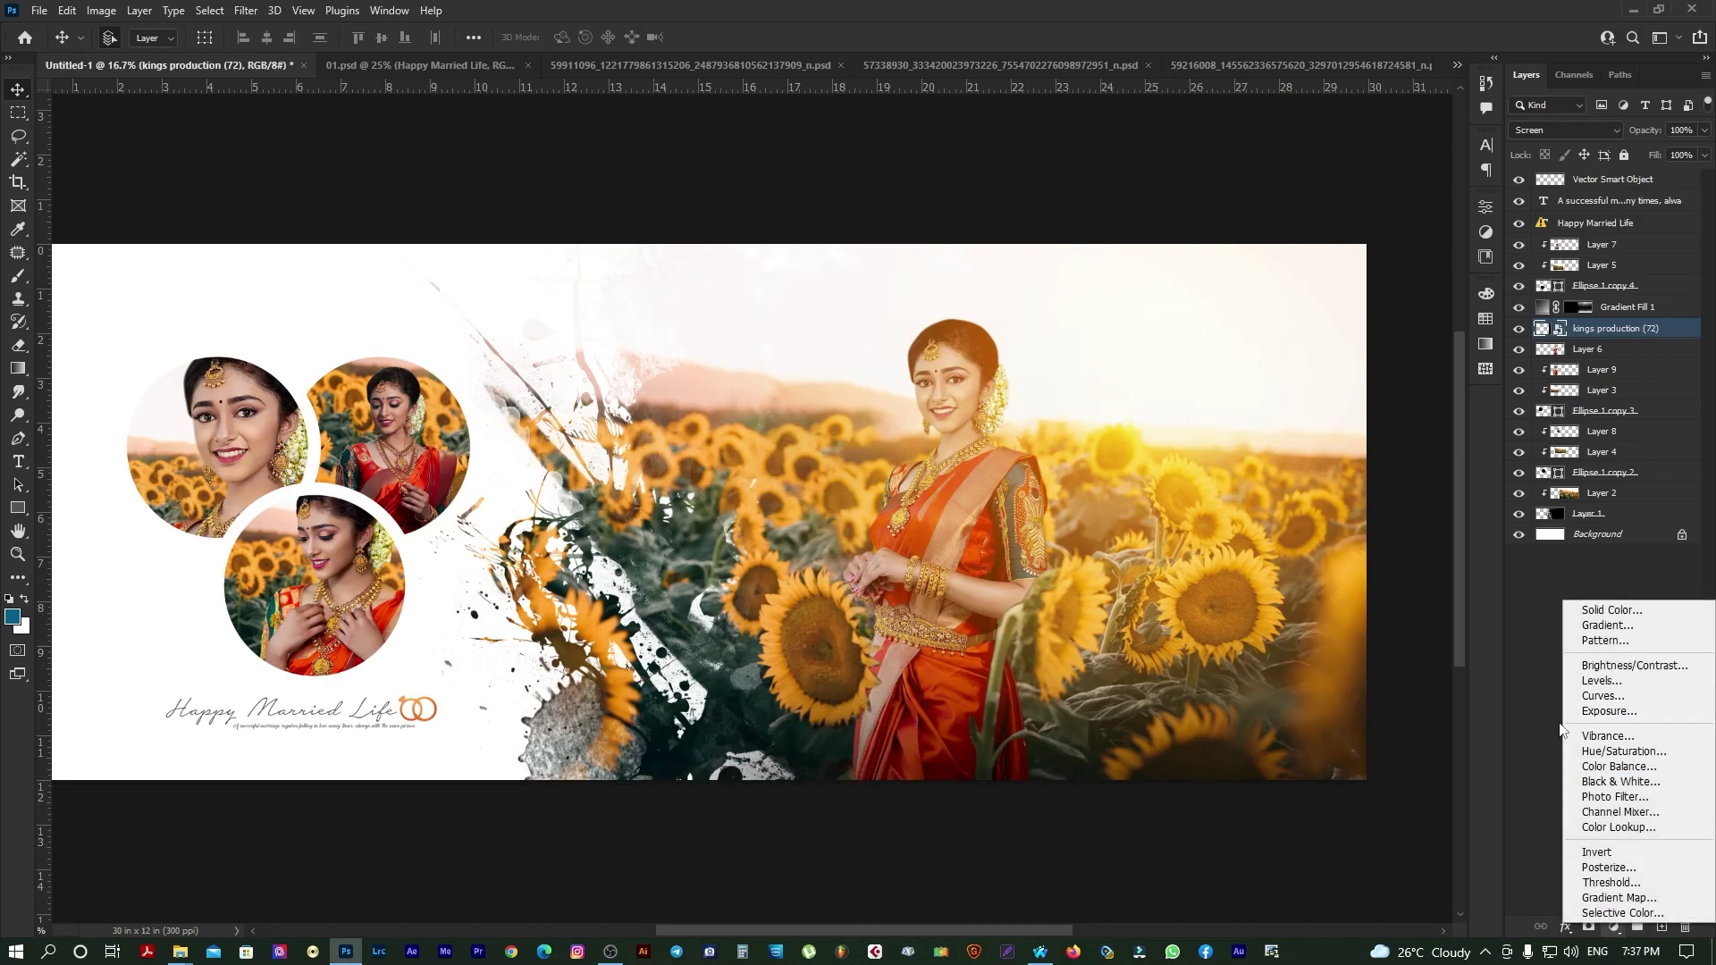
{"action": "left_click", "coordinate": [1233, 501]}
{"action": "right_click", "coordinate": [1158, 394]}
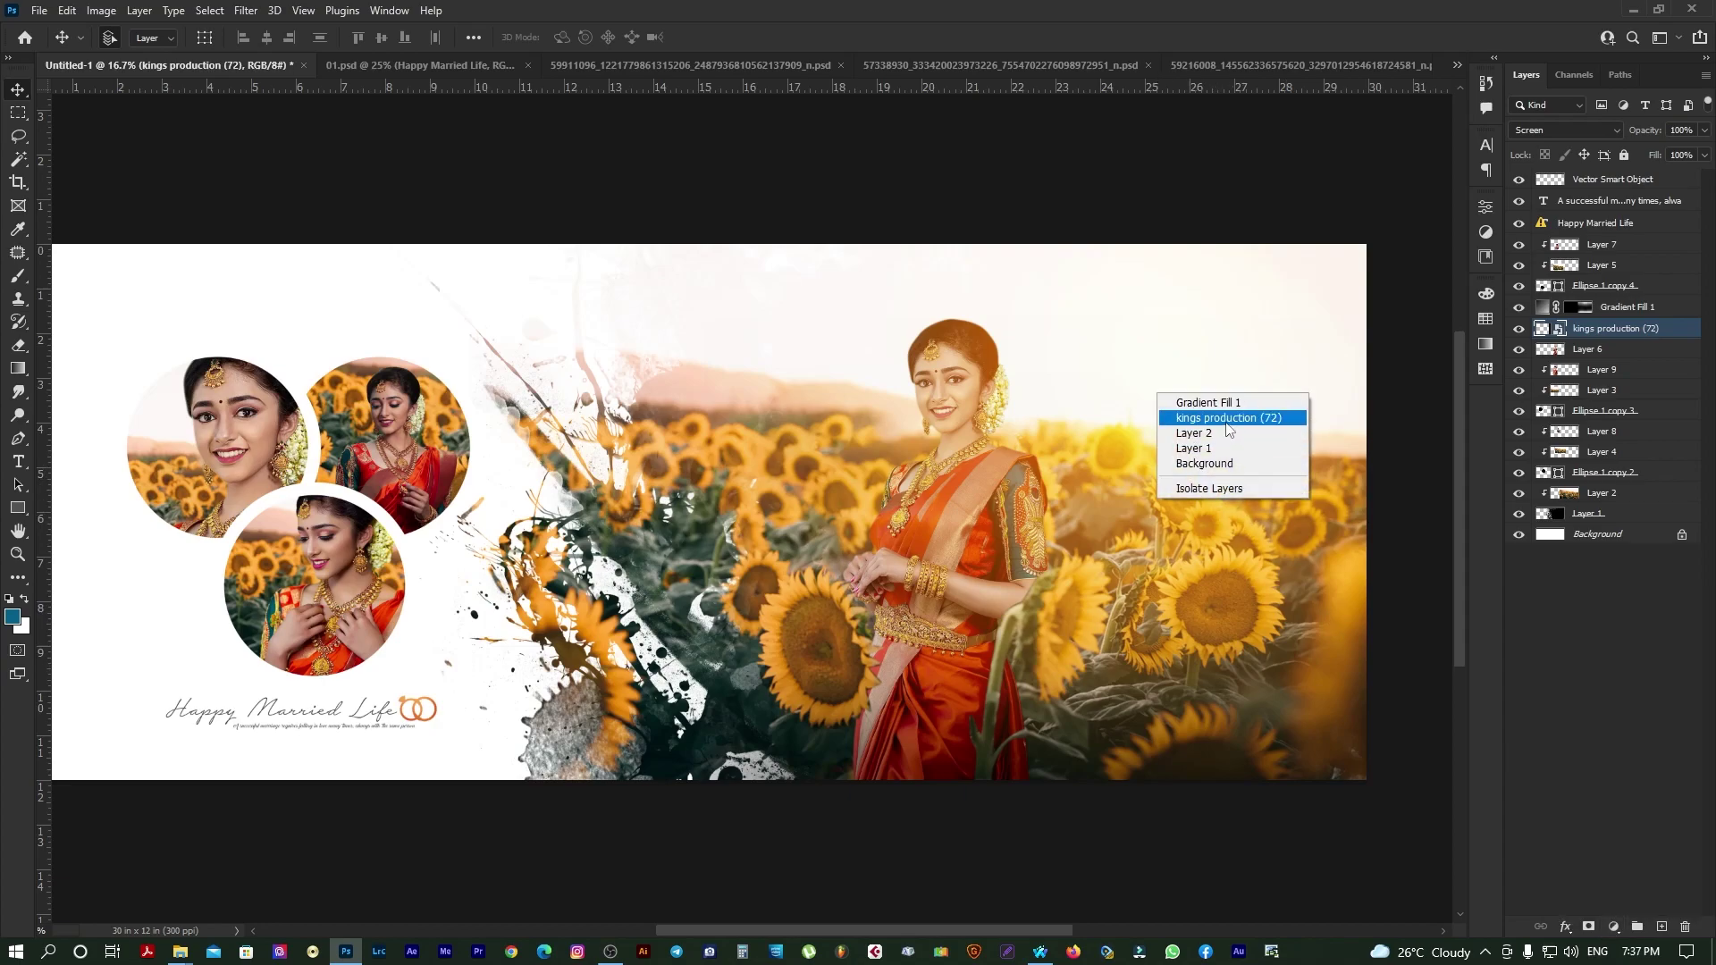
{"action": "left_click", "coordinate": [1228, 420]}
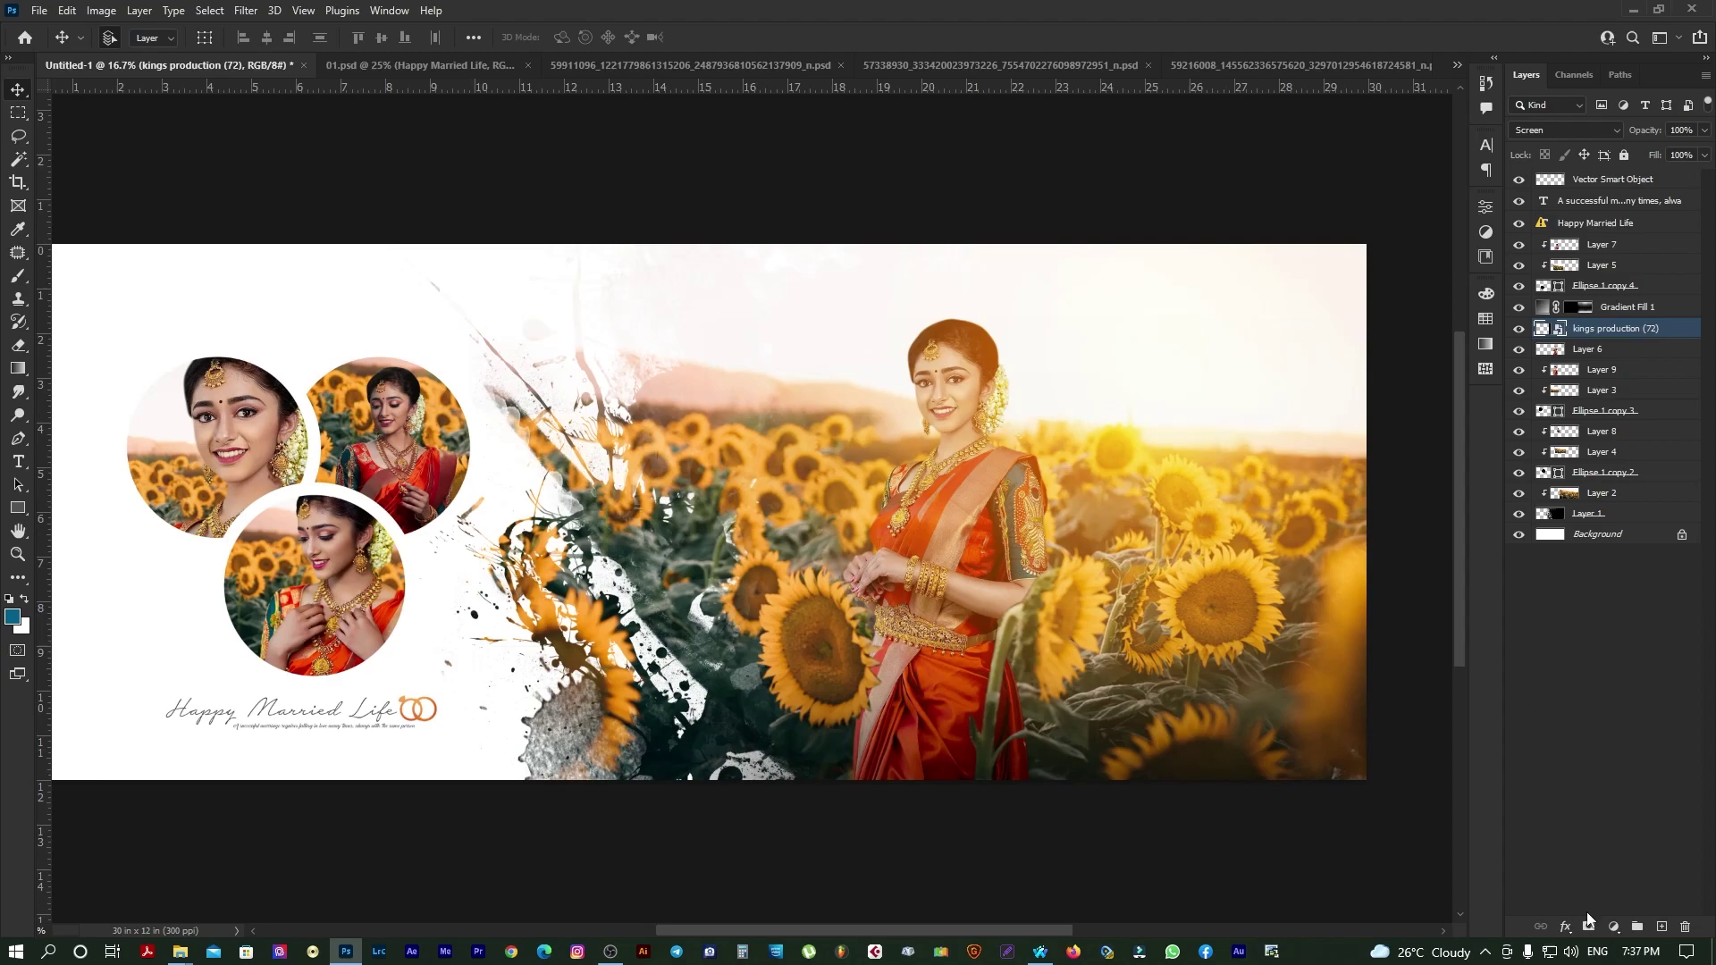
{"action": "left_click", "coordinate": [1614, 927]}
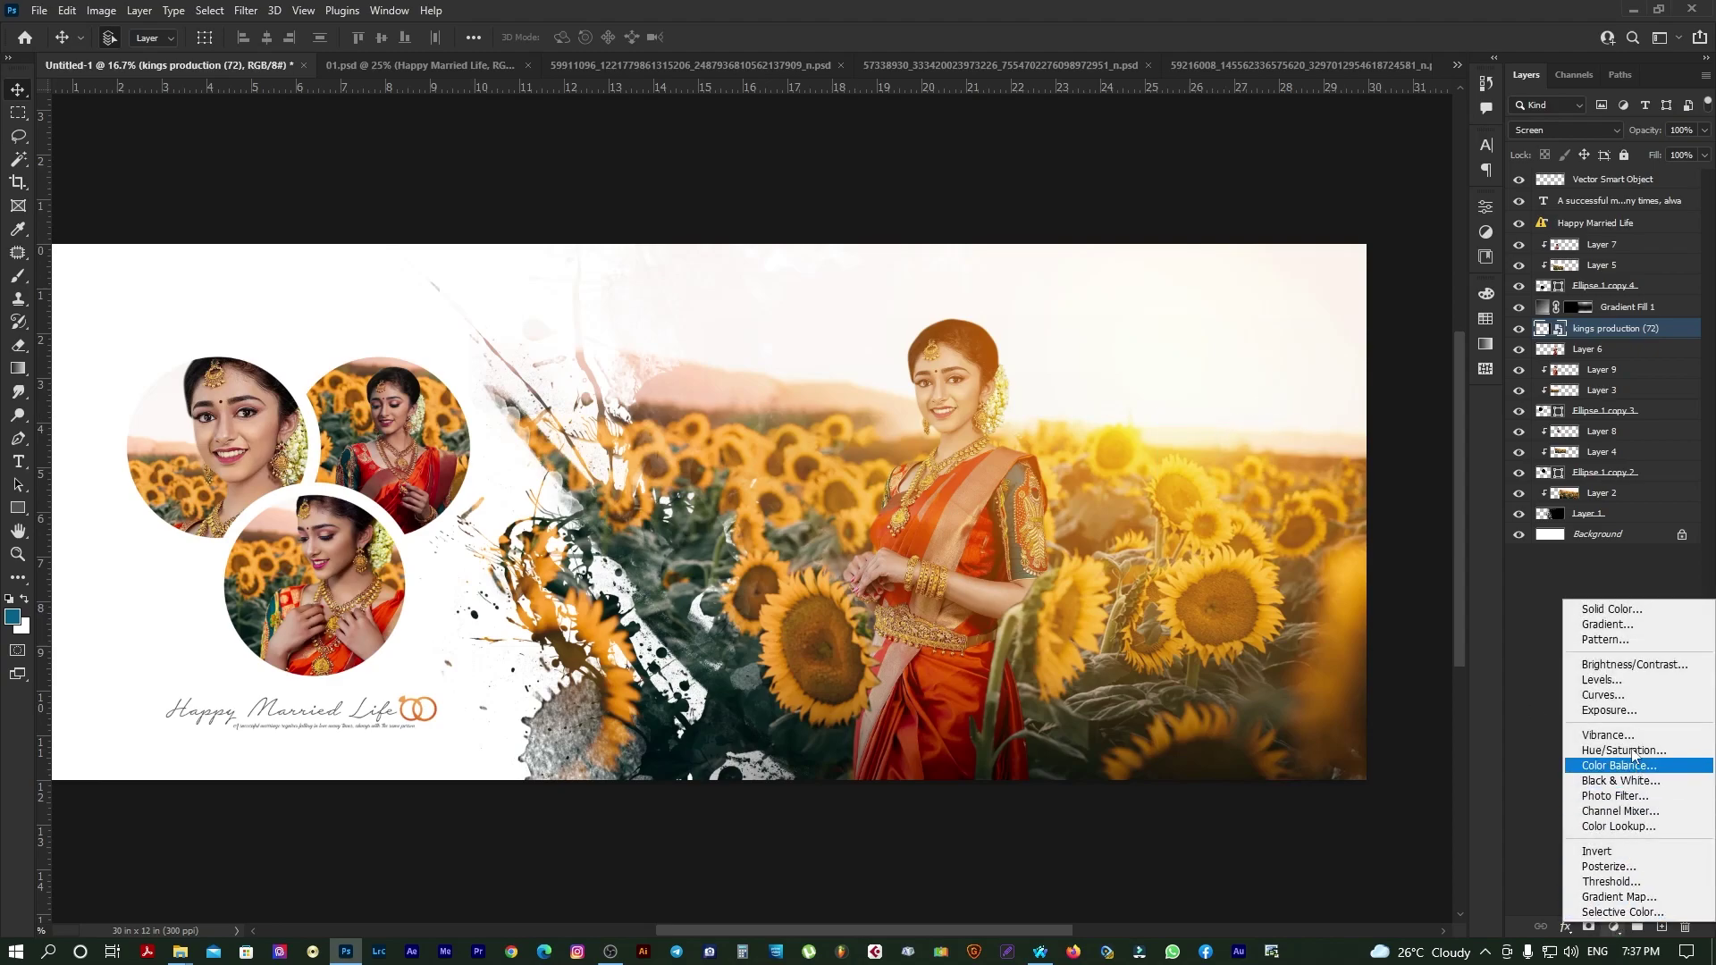
{"action": "left_click", "coordinate": [1601, 681]}
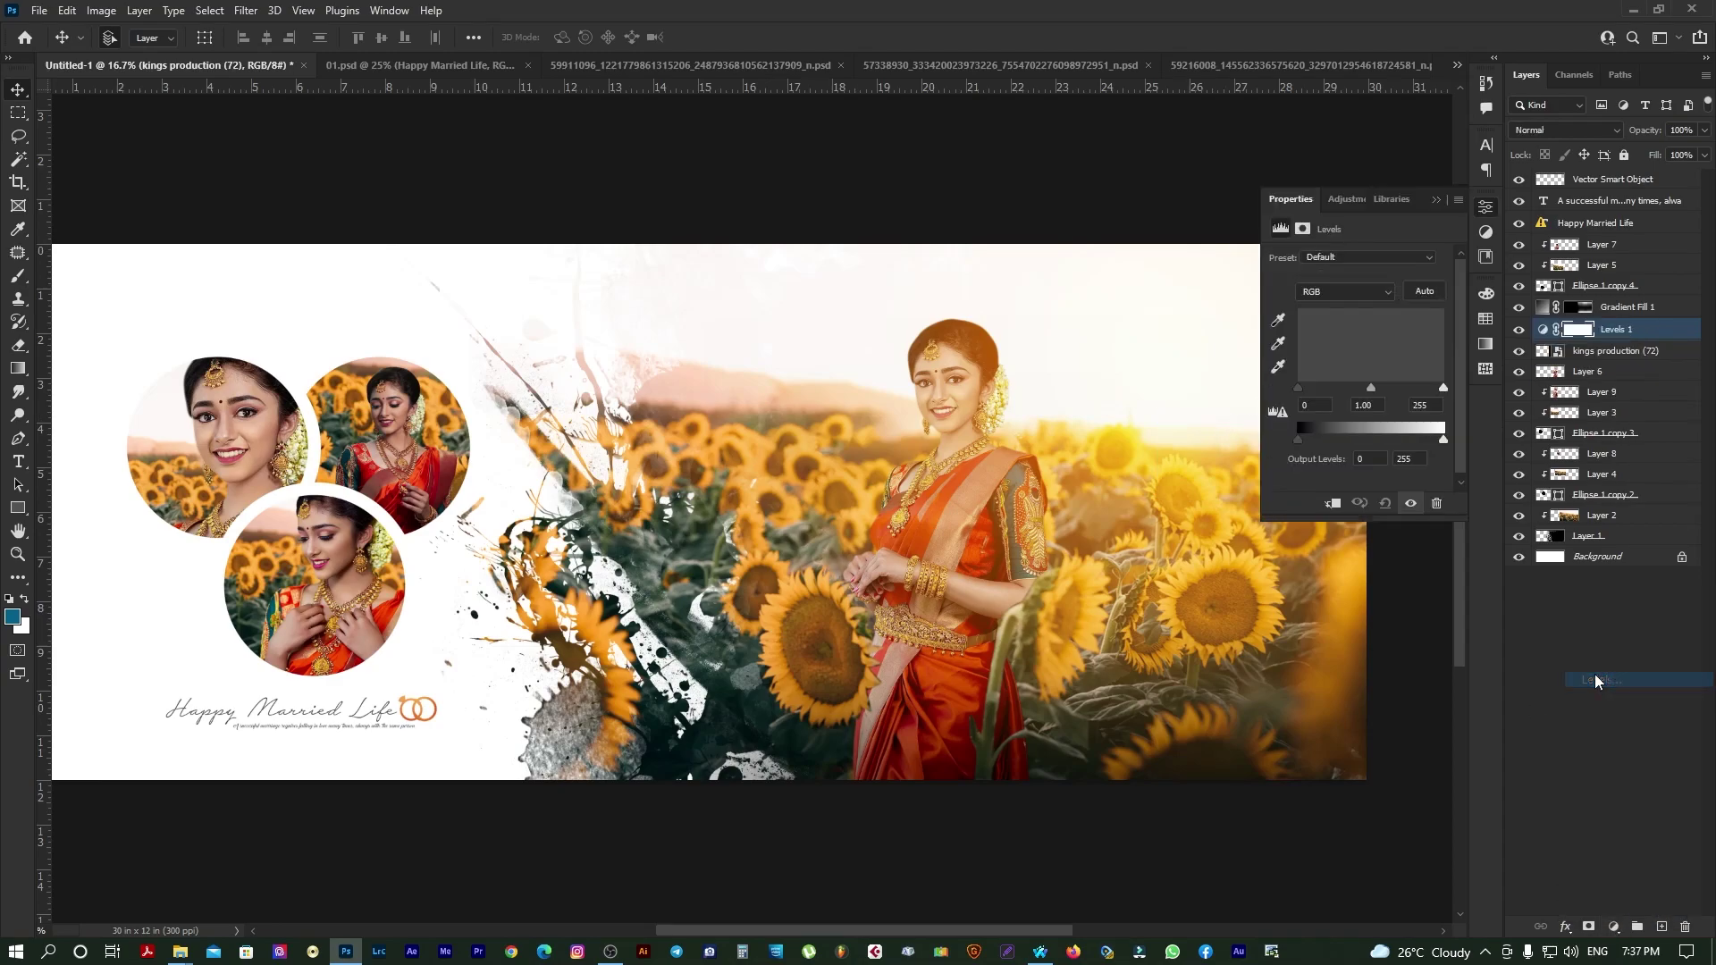
{"action": "left_click_drag", "start_coordinate": [1300, 394], "coordinate": [1308, 394]}
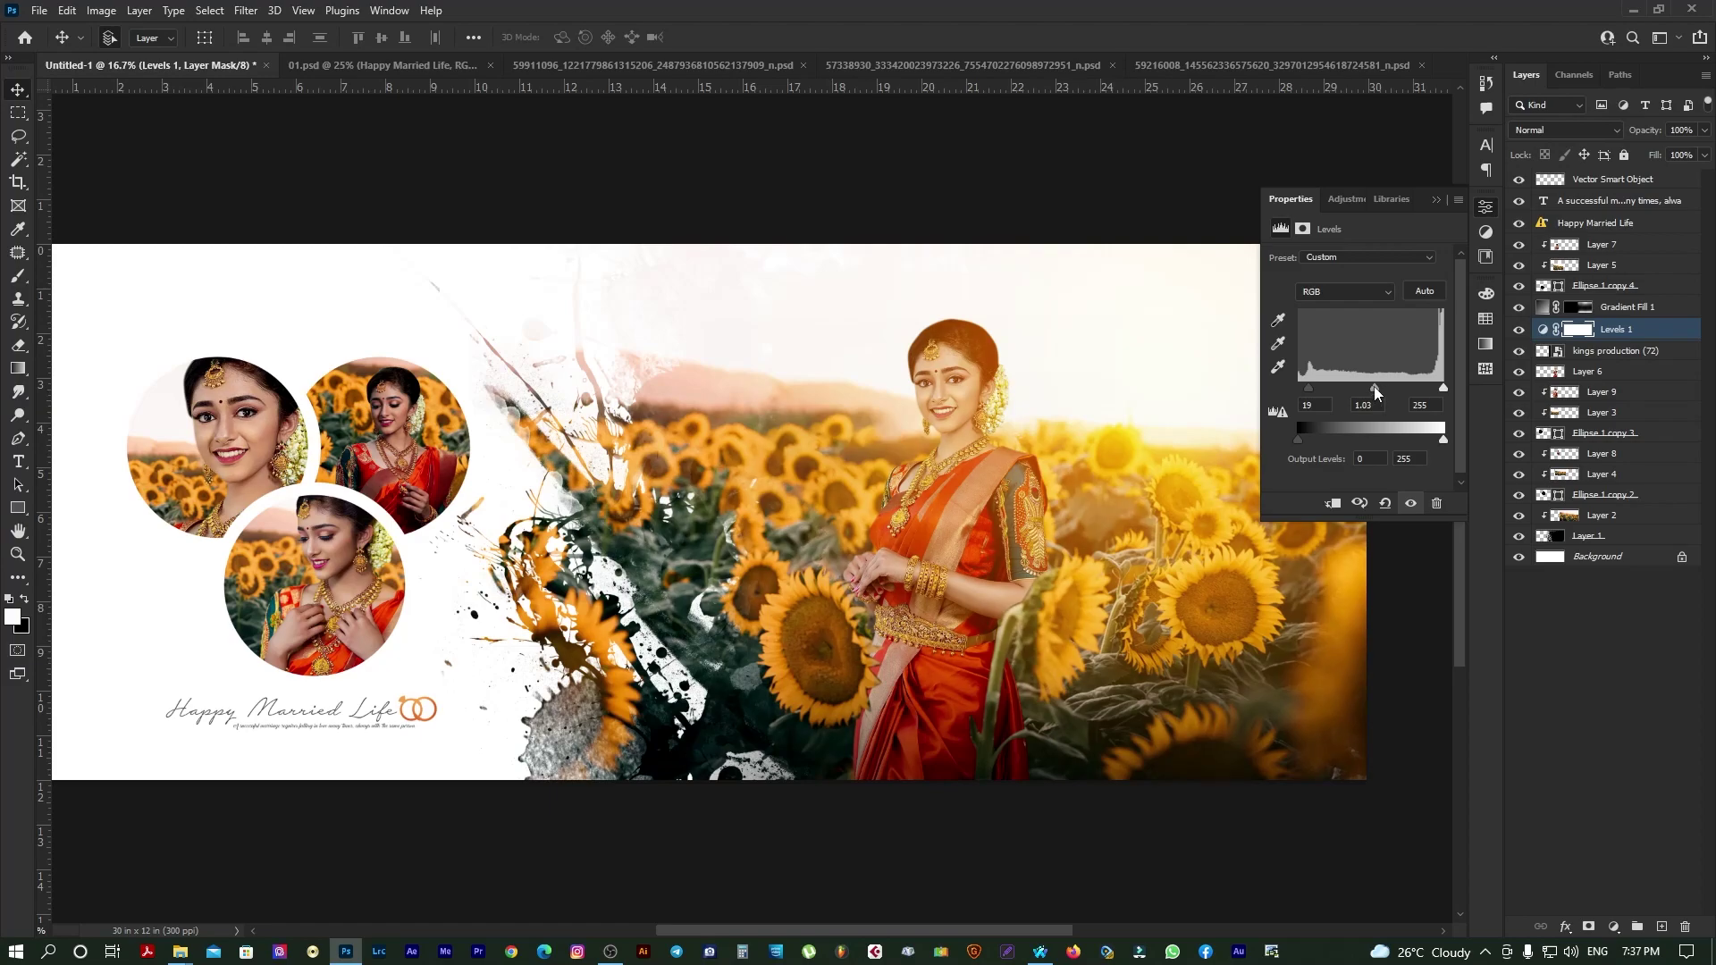
{"action": "left_click_drag", "start_coordinate": [1375, 392], "coordinate": [1372, 394]}
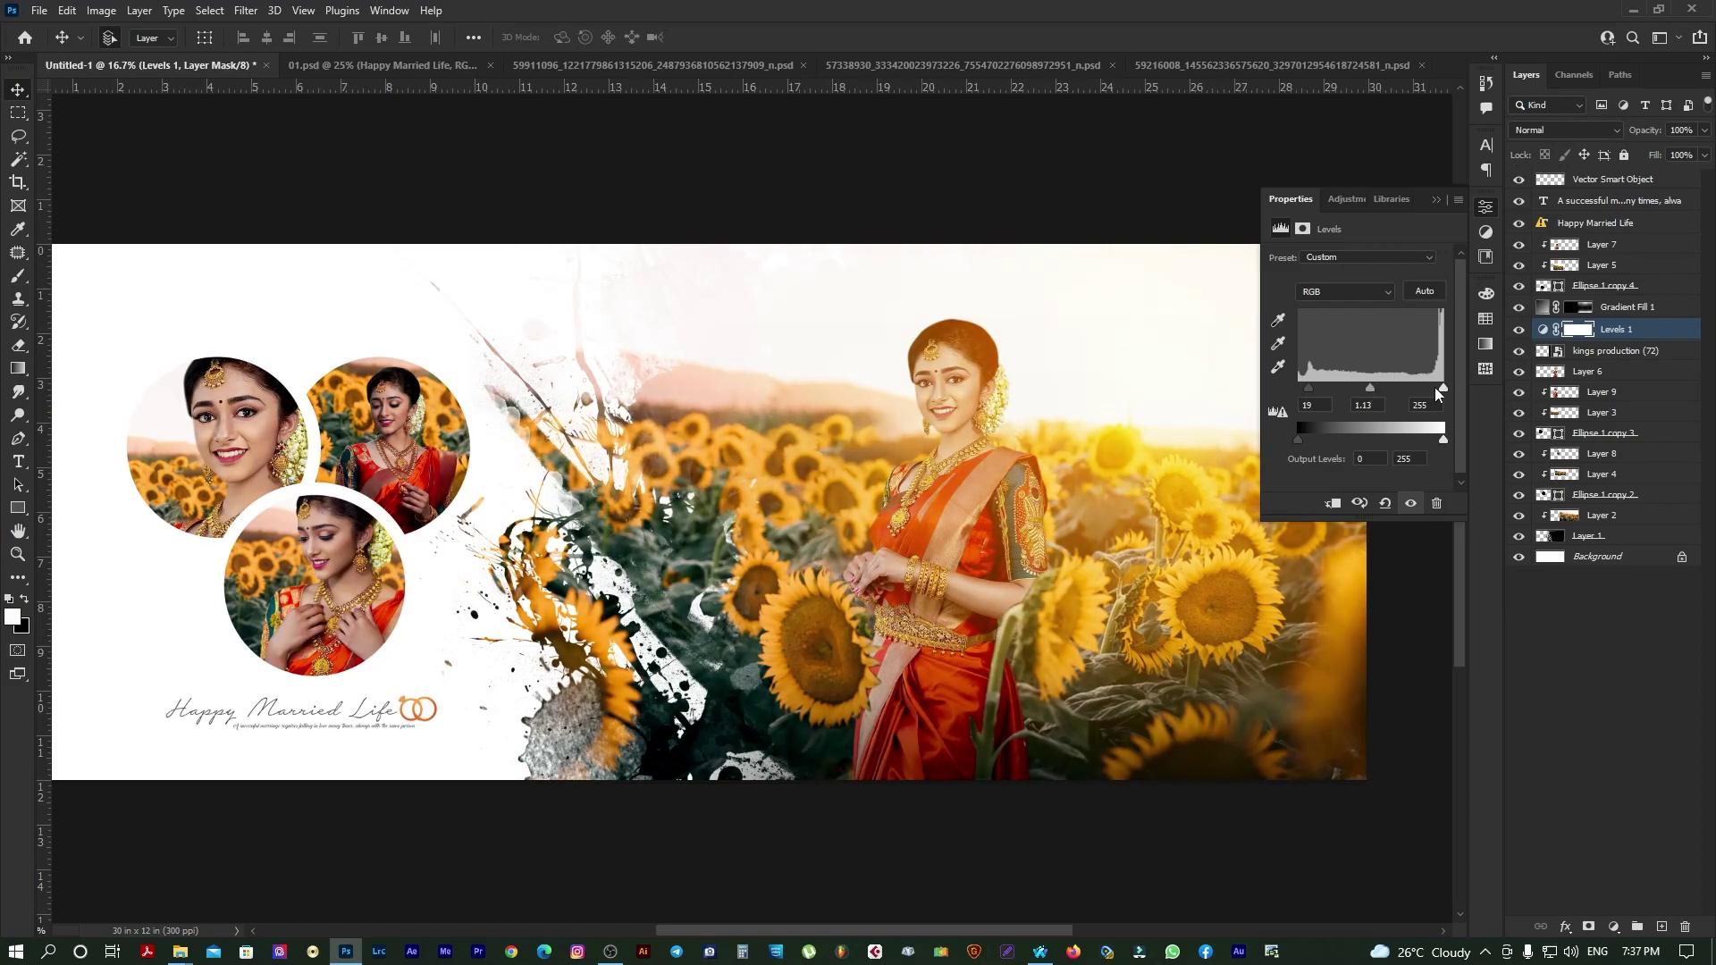
{"action": "left_click", "coordinate": [1554, 635]}
Step: Scale down the kings production (72) flare layer and preview the spread
{"action": "right_click", "coordinate": [1133, 400]}
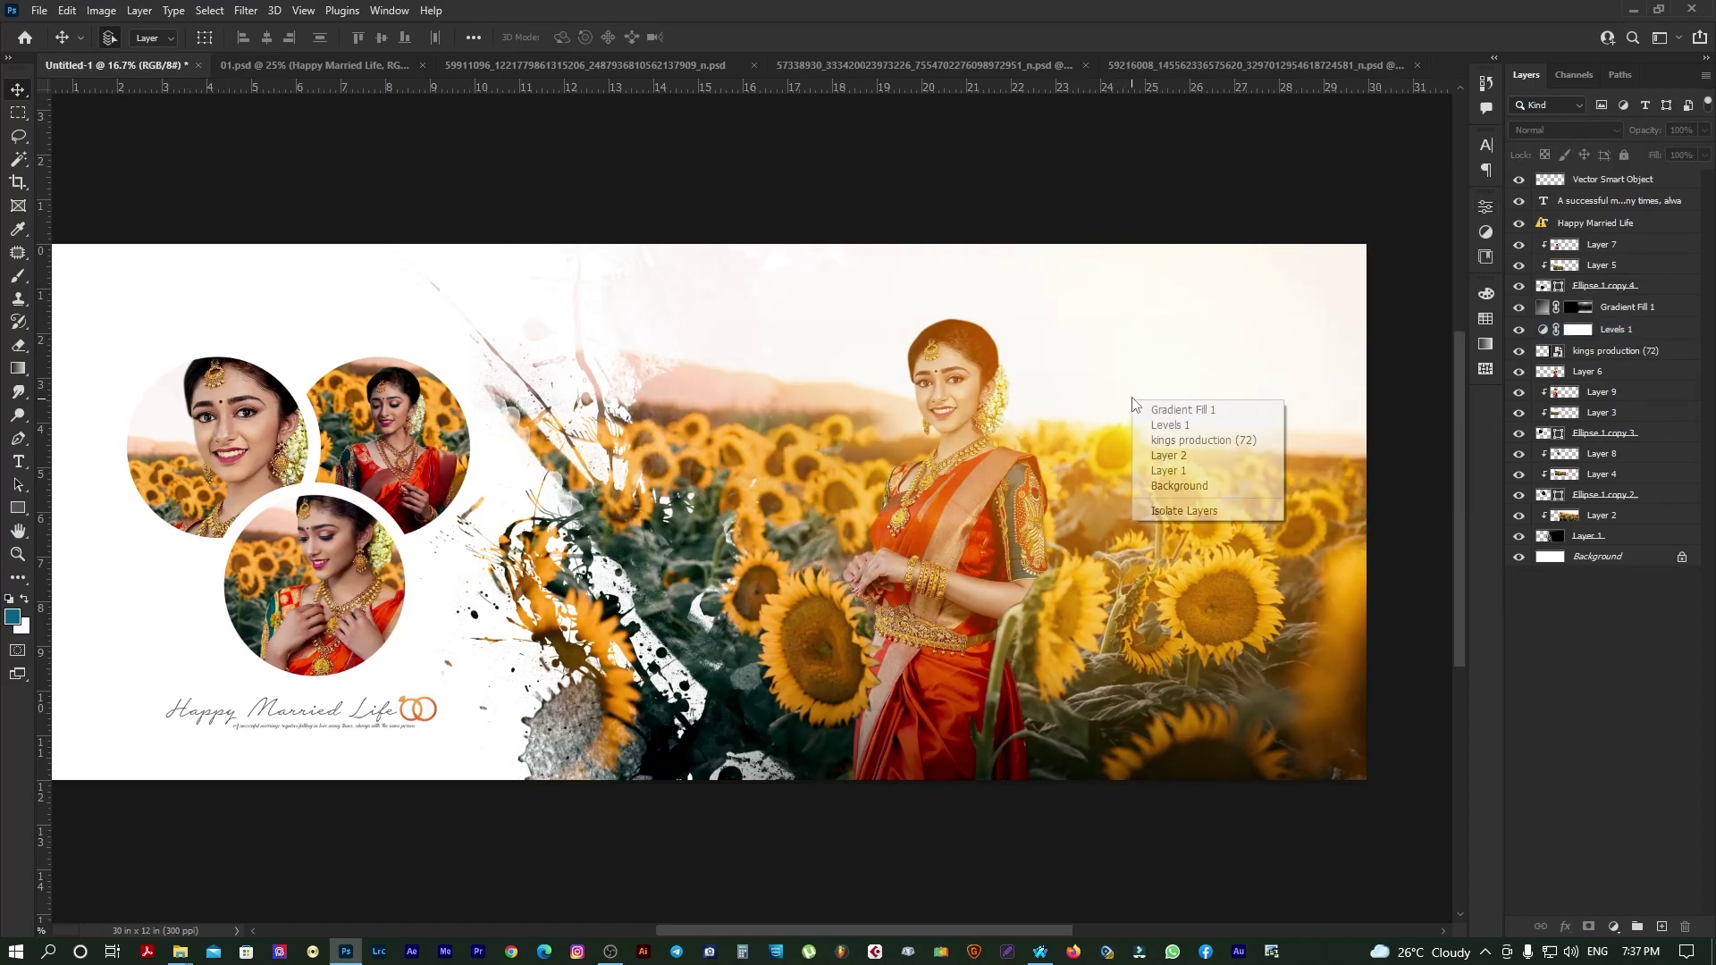
{"action": "left_click", "coordinate": [1189, 440]}
{"action": "key", "text": "ctrl+t"}
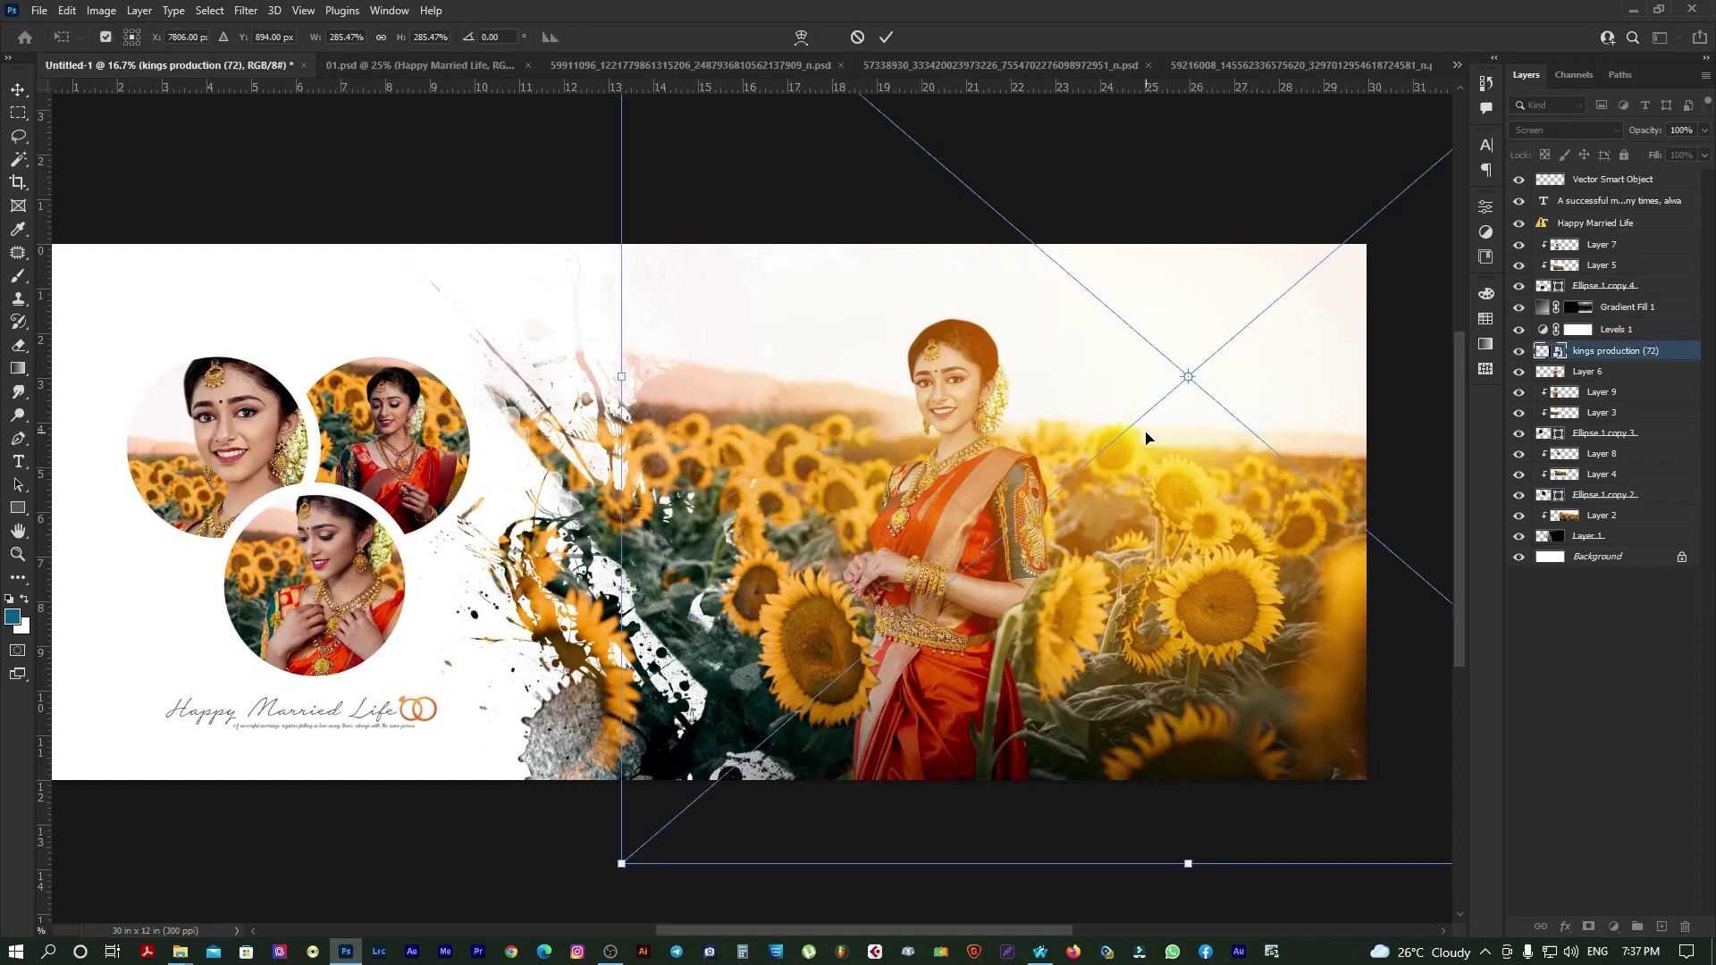
{"action": "scroll", "coordinate": [487, 863], "scroll_direction": "right", "scroll_amount": 2}
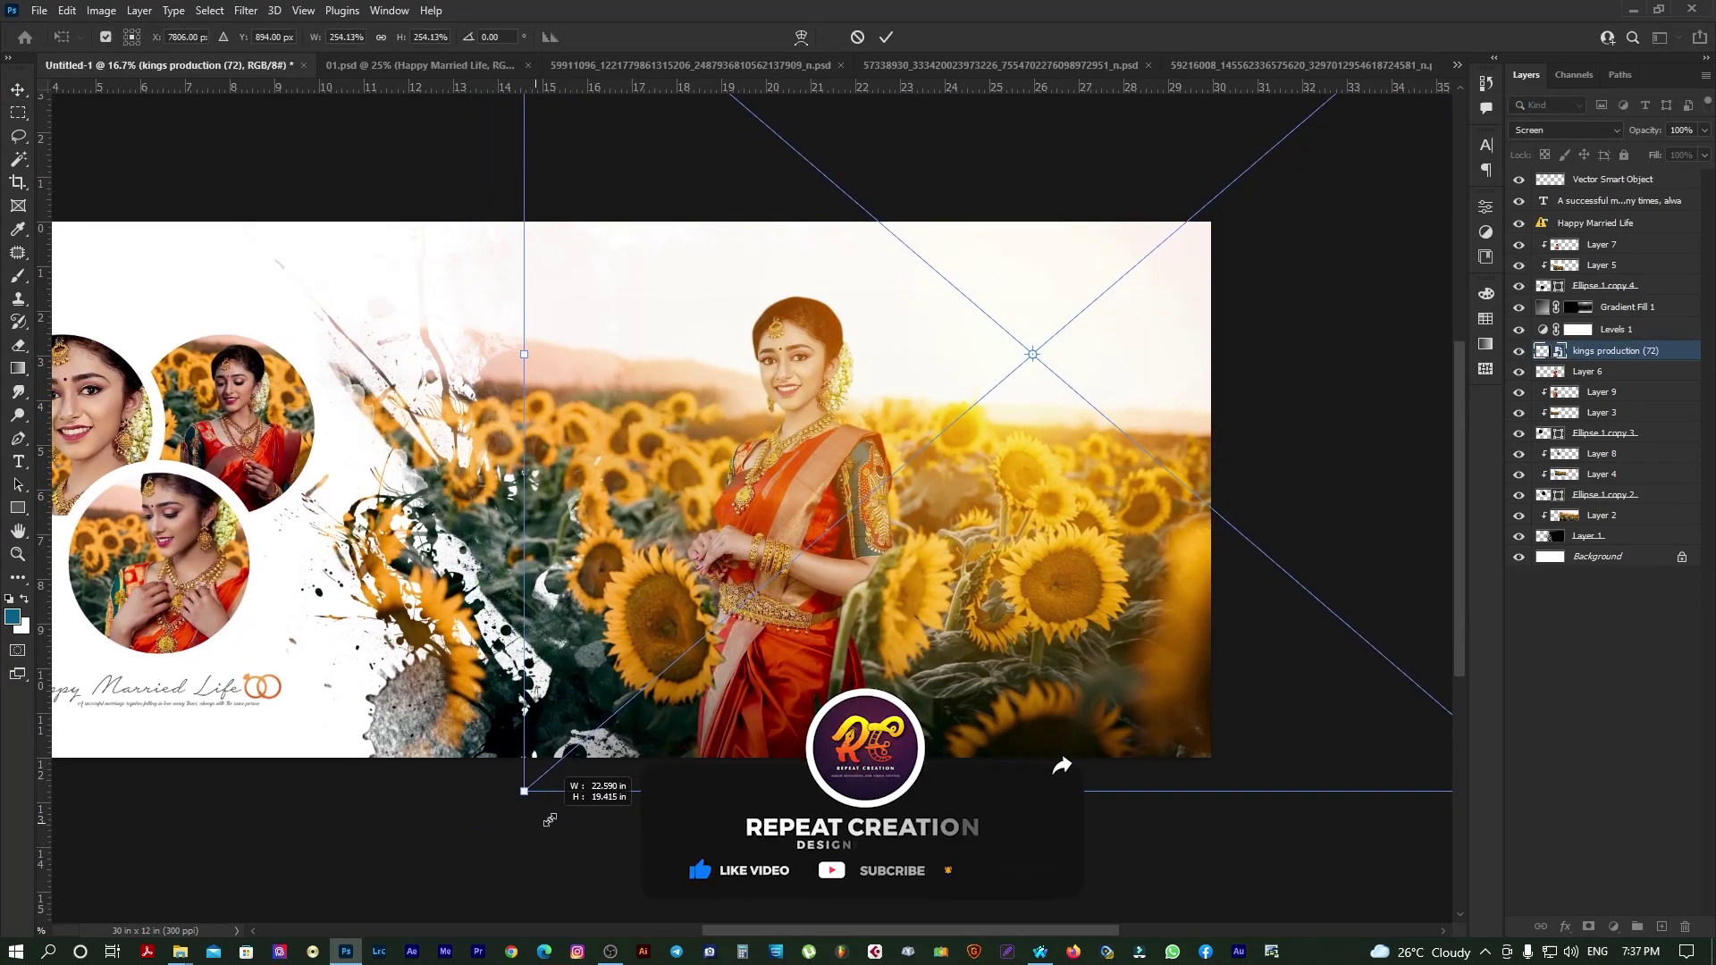
{"action": "left_click_drag", "start_coordinate": [487, 863], "coordinate": [601, 816]}
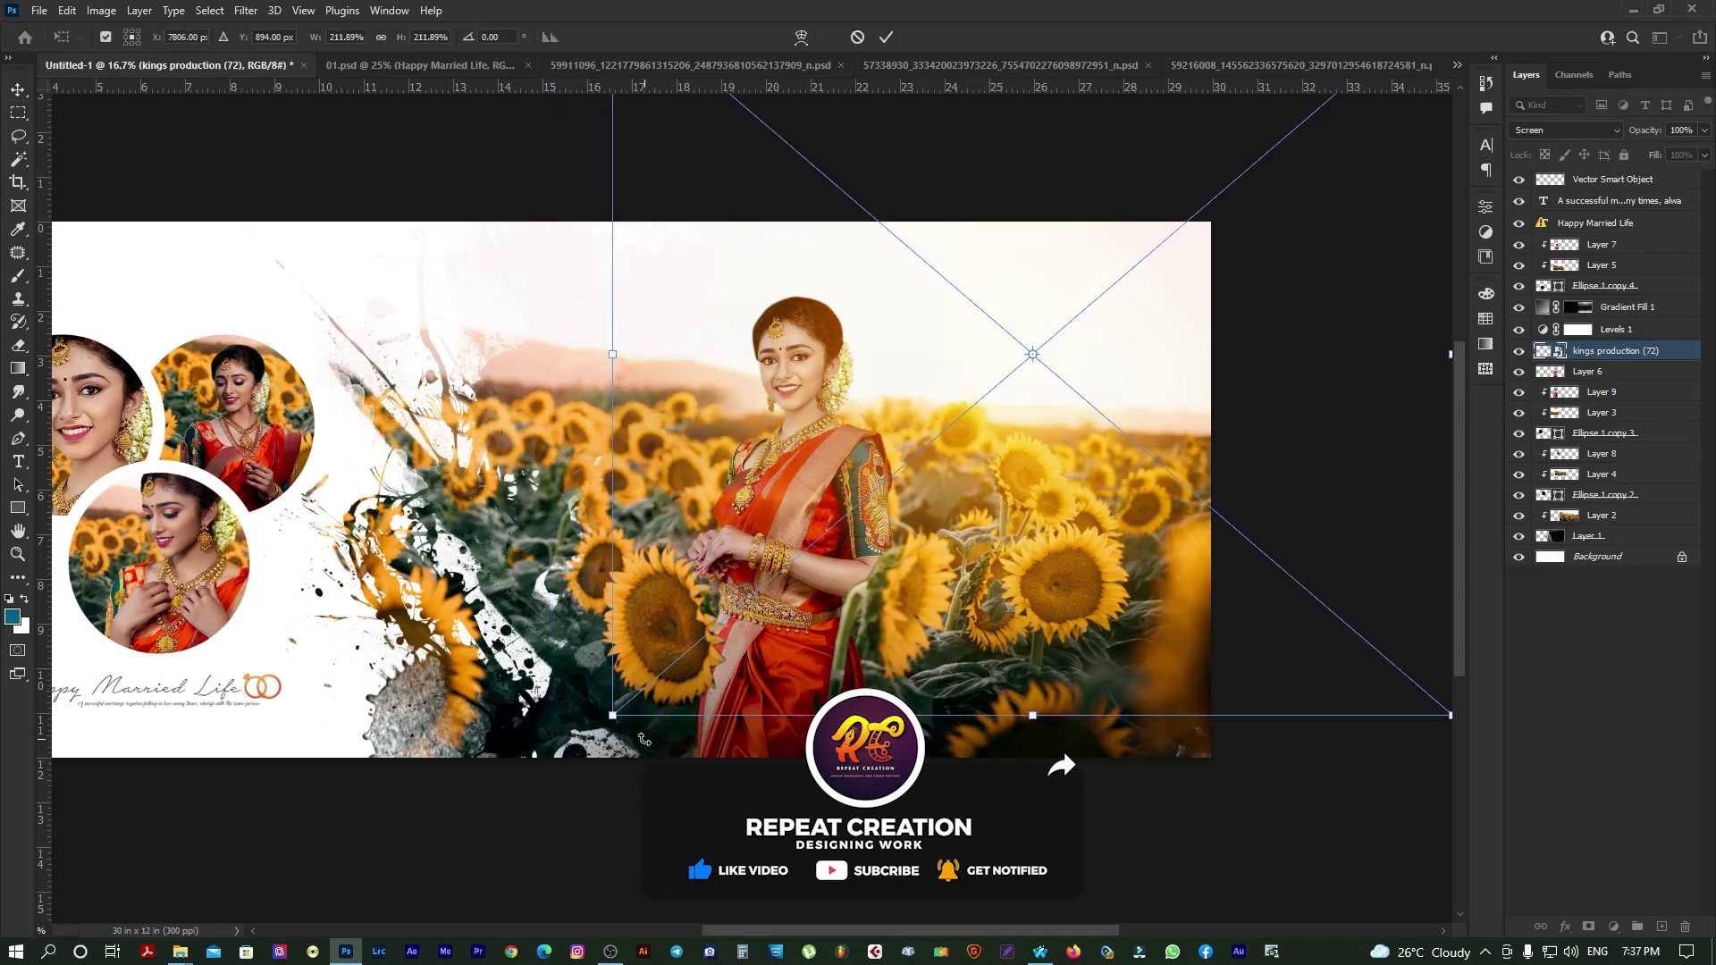
{"action": "key", "text": "Return"}
{"action": "left_click", "coordinate": [1087, 457]}
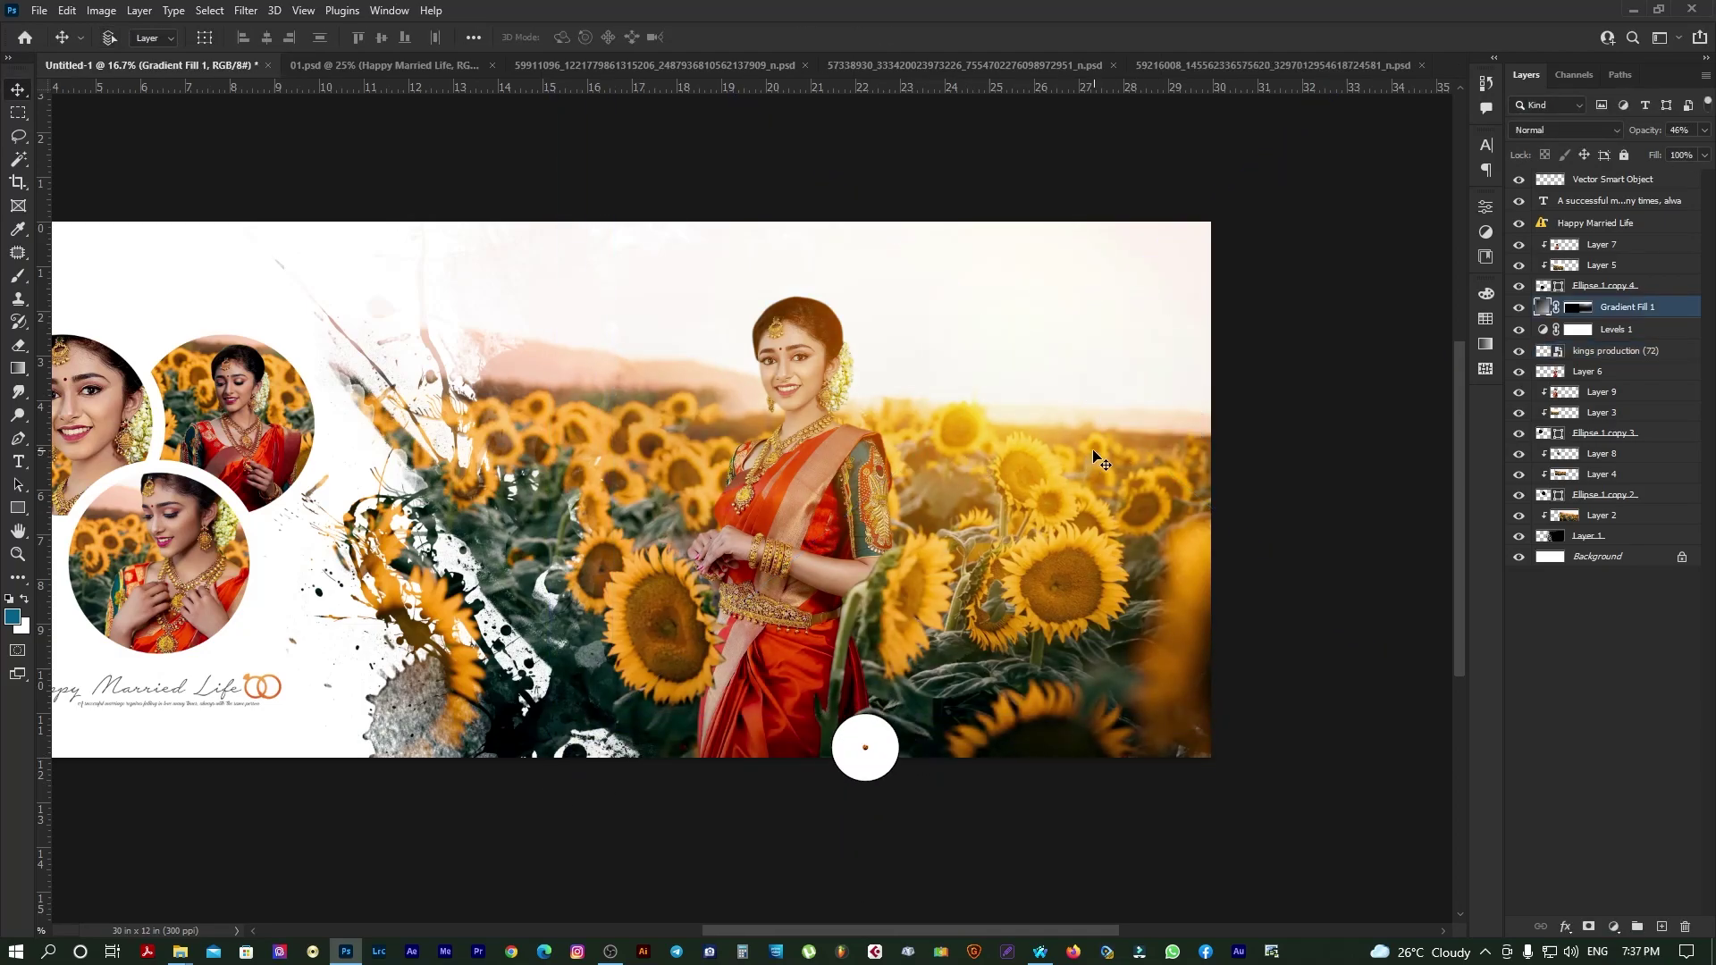
{"action": "key", "text": "Tab"}
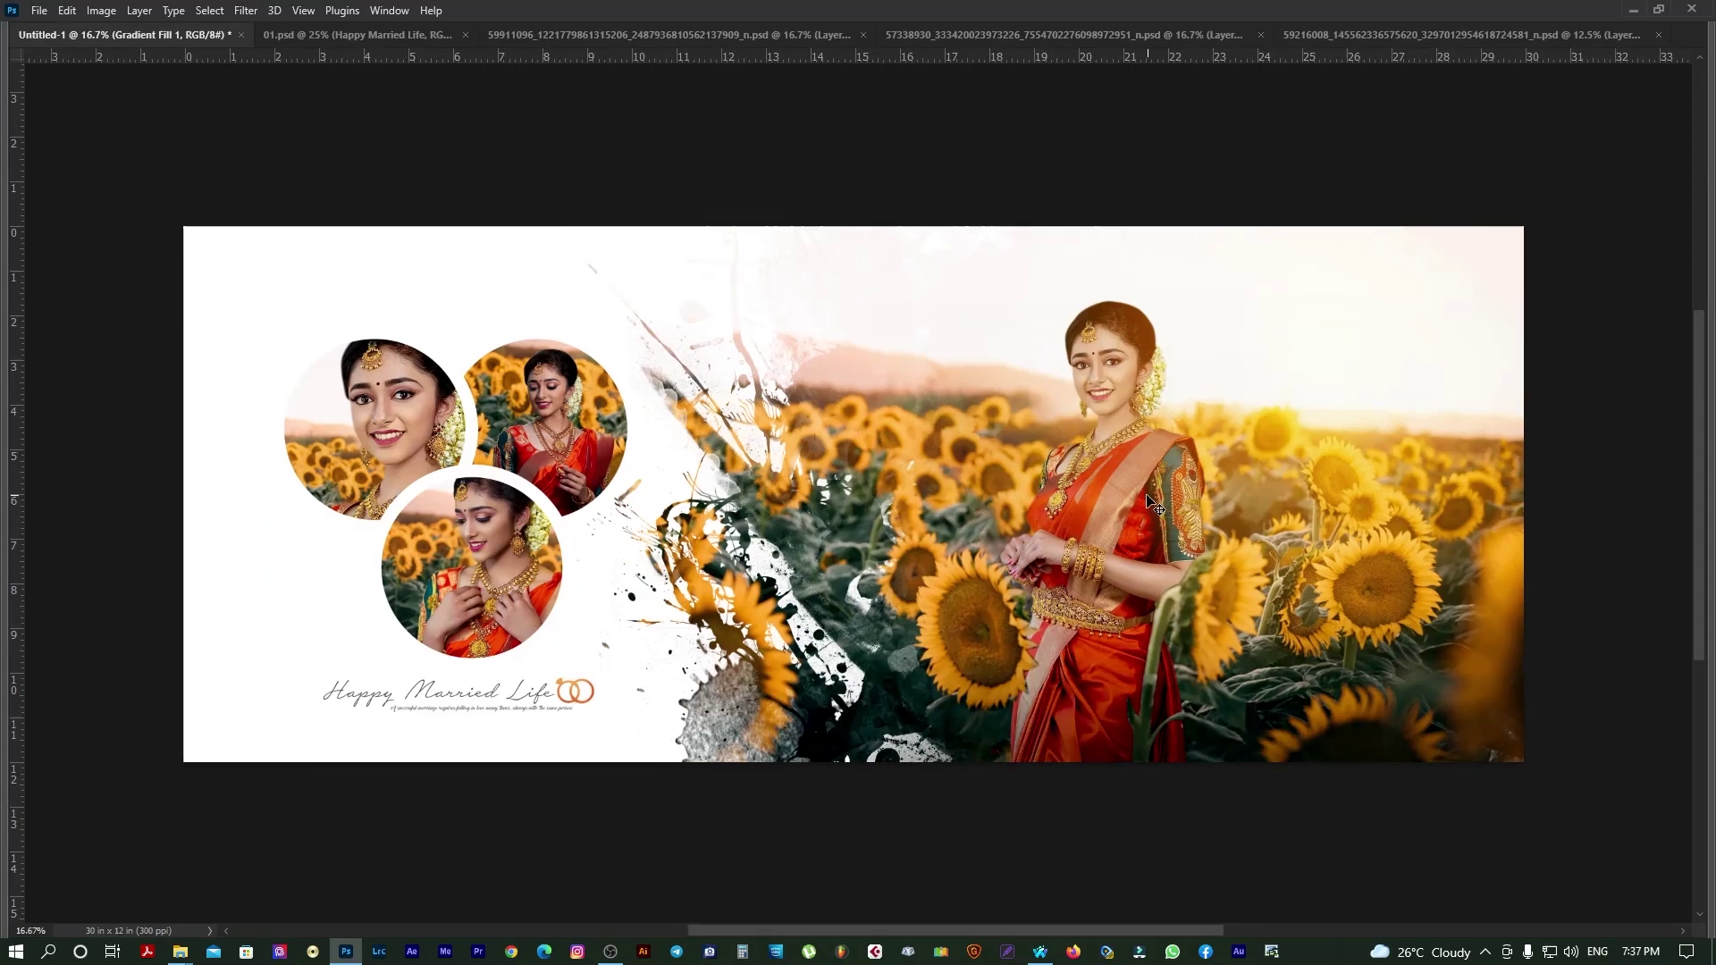
{"action": "left_click_drag", "start_coordinate": [1257, 540], "coordinate": [1162, 555]}
{"action": "key", "text": "Tab"}
Step: Move the flare layer down and left beside the bride, then preview the finished spread
{"action": "right_click", "coordinate": [1226, 403]}
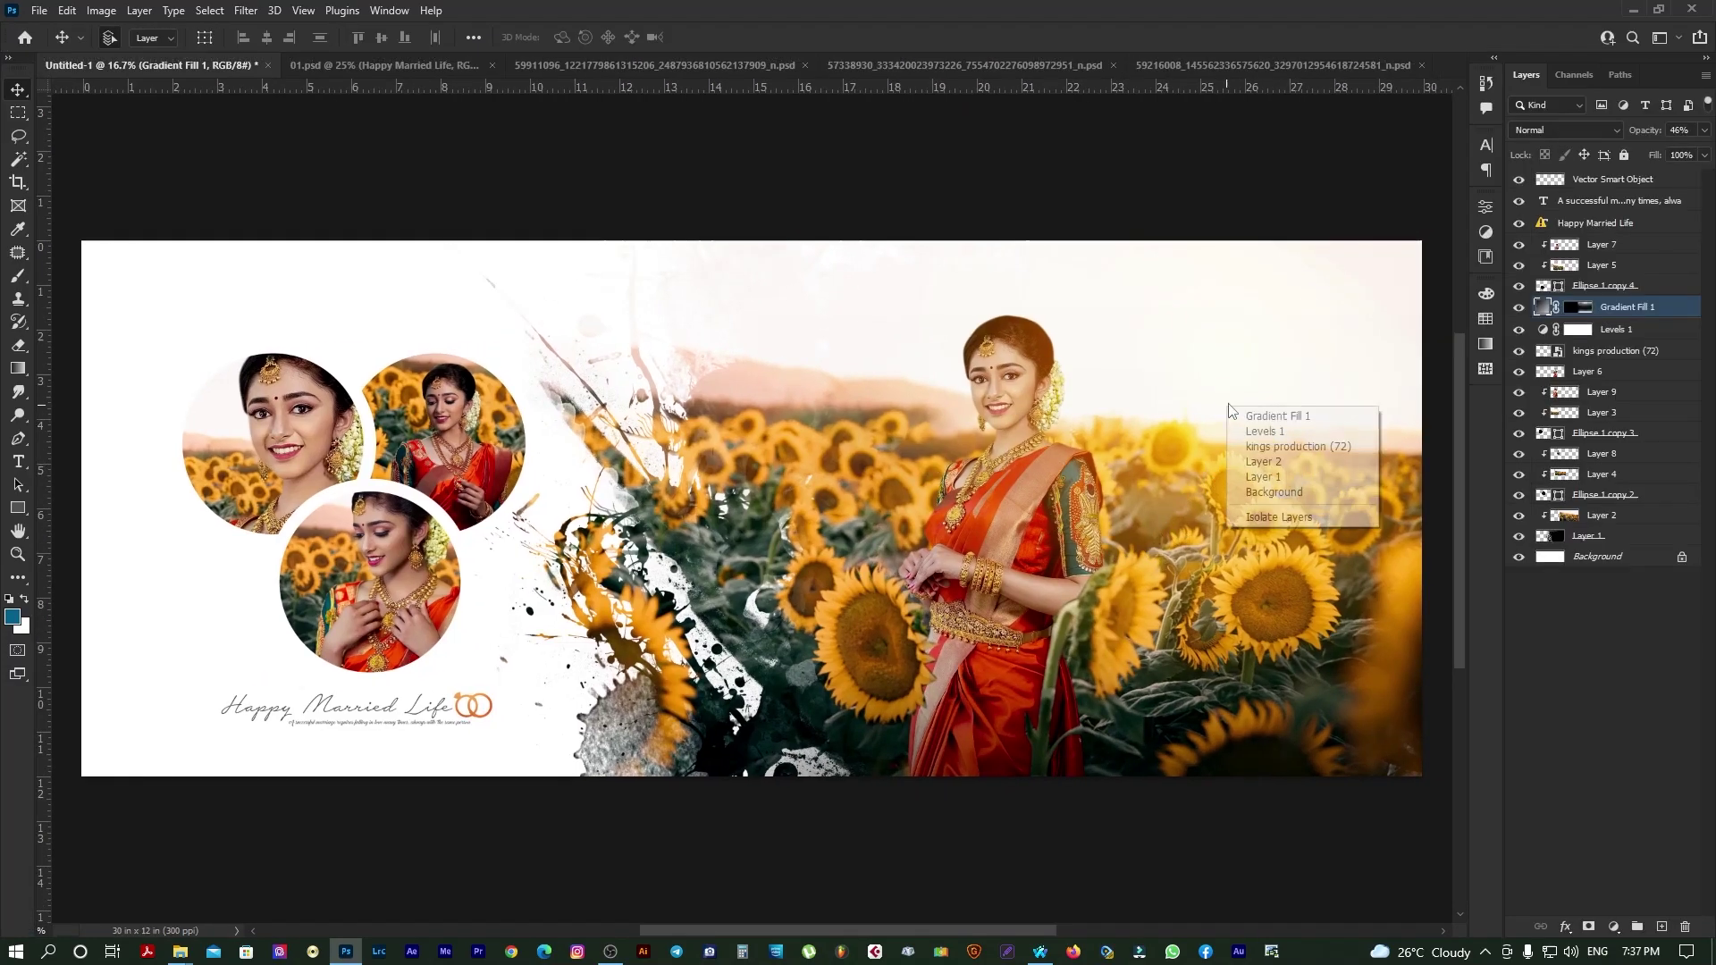
{"action": "left_click", "coordinate": [1268, 447]}
{"action": "key", "text": "ctrl+t"}
{"action": "left_click_drag", "start_coordinate": [1267, 447], "coordinate": [1130, 489]}
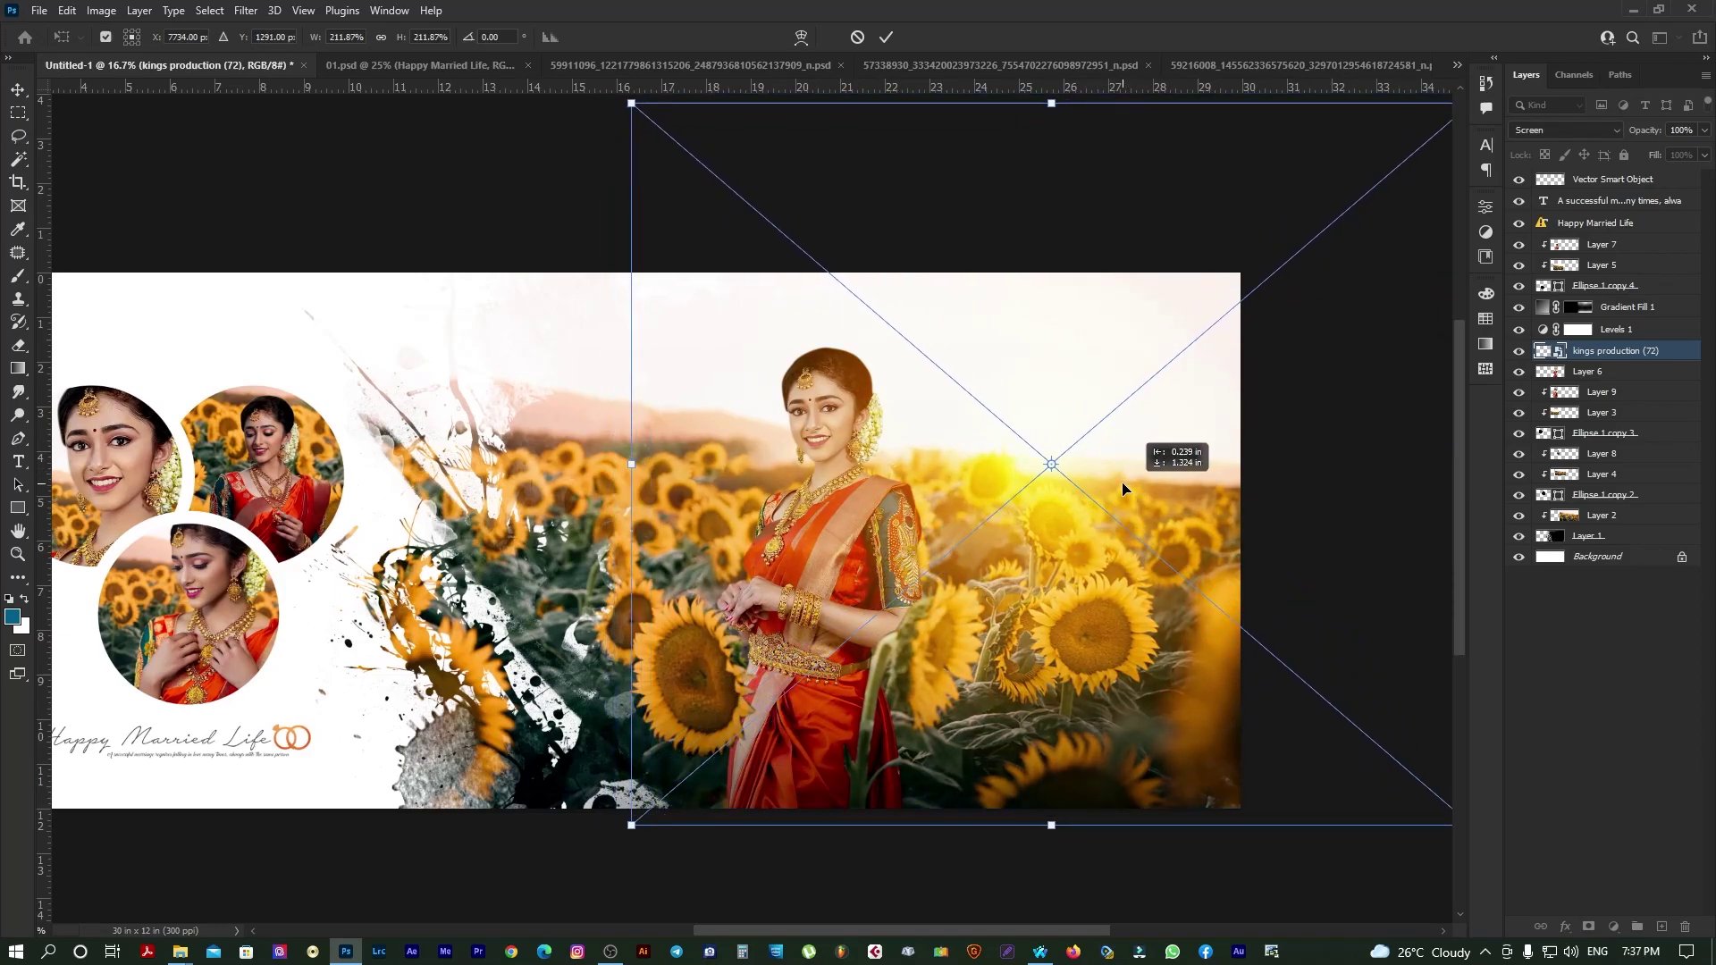
{"action": "key", "text": "Return"}
{"action": "key", "text": "Tab"}
{"action": "left_click_drag", "start_coordinate": [1124, 478], "coordinate": [1042, 494]}
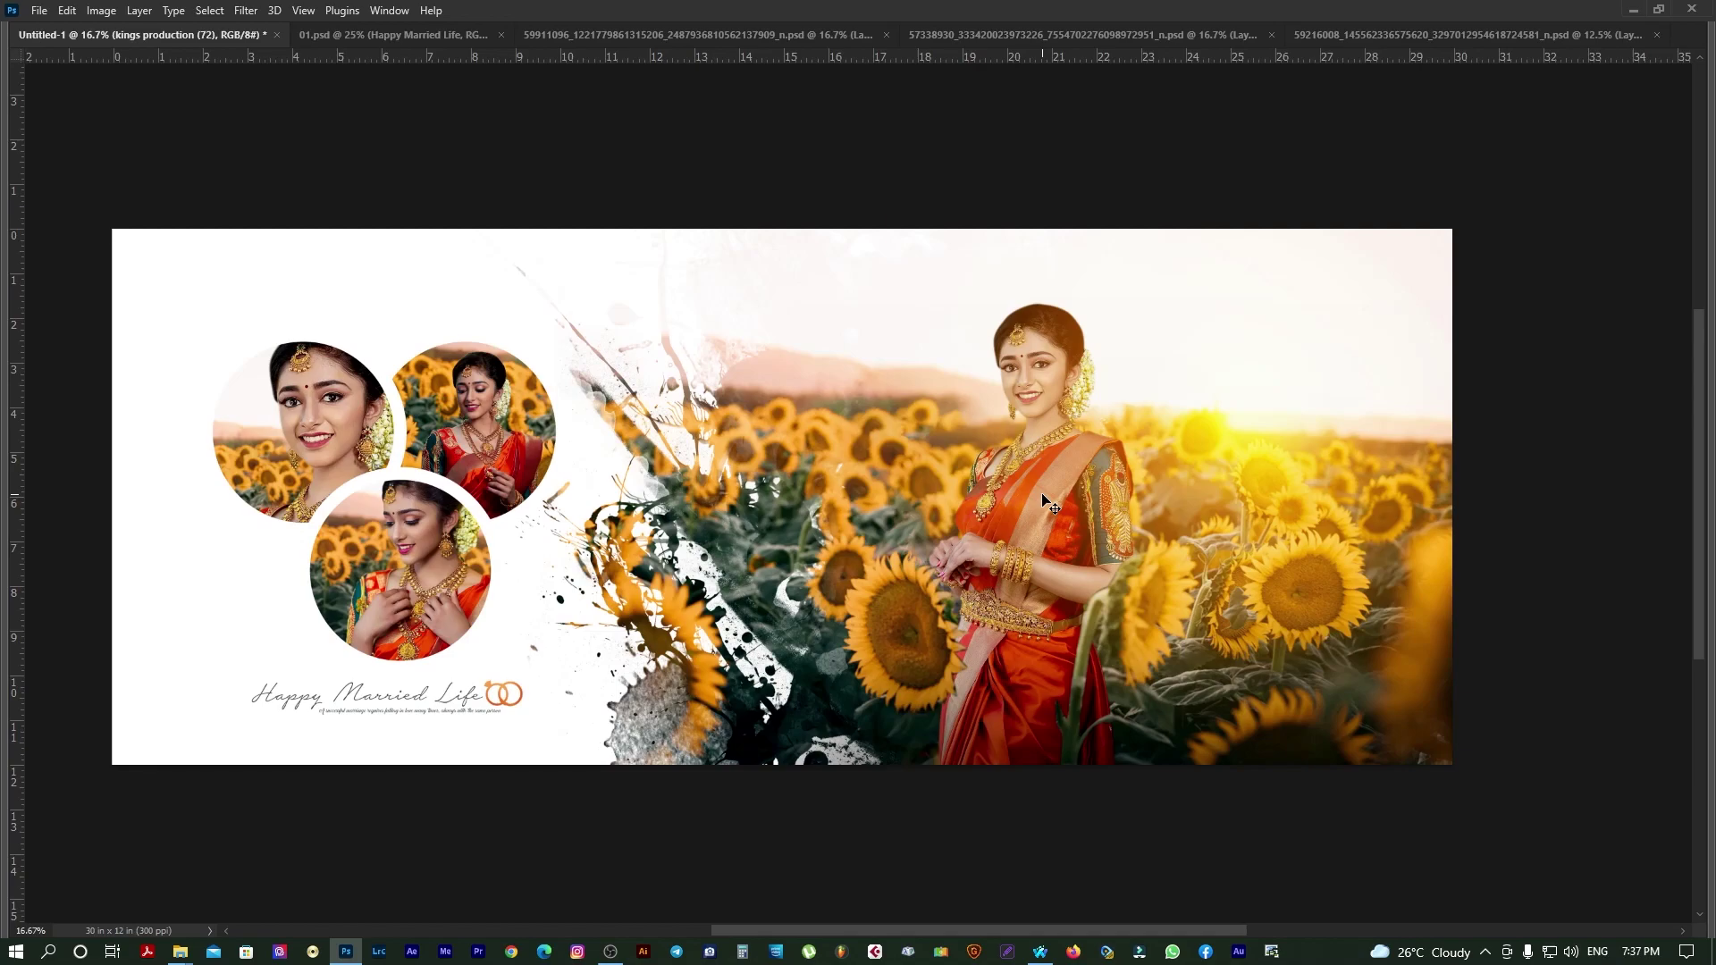
{"action": "key", "text": "Tab"}
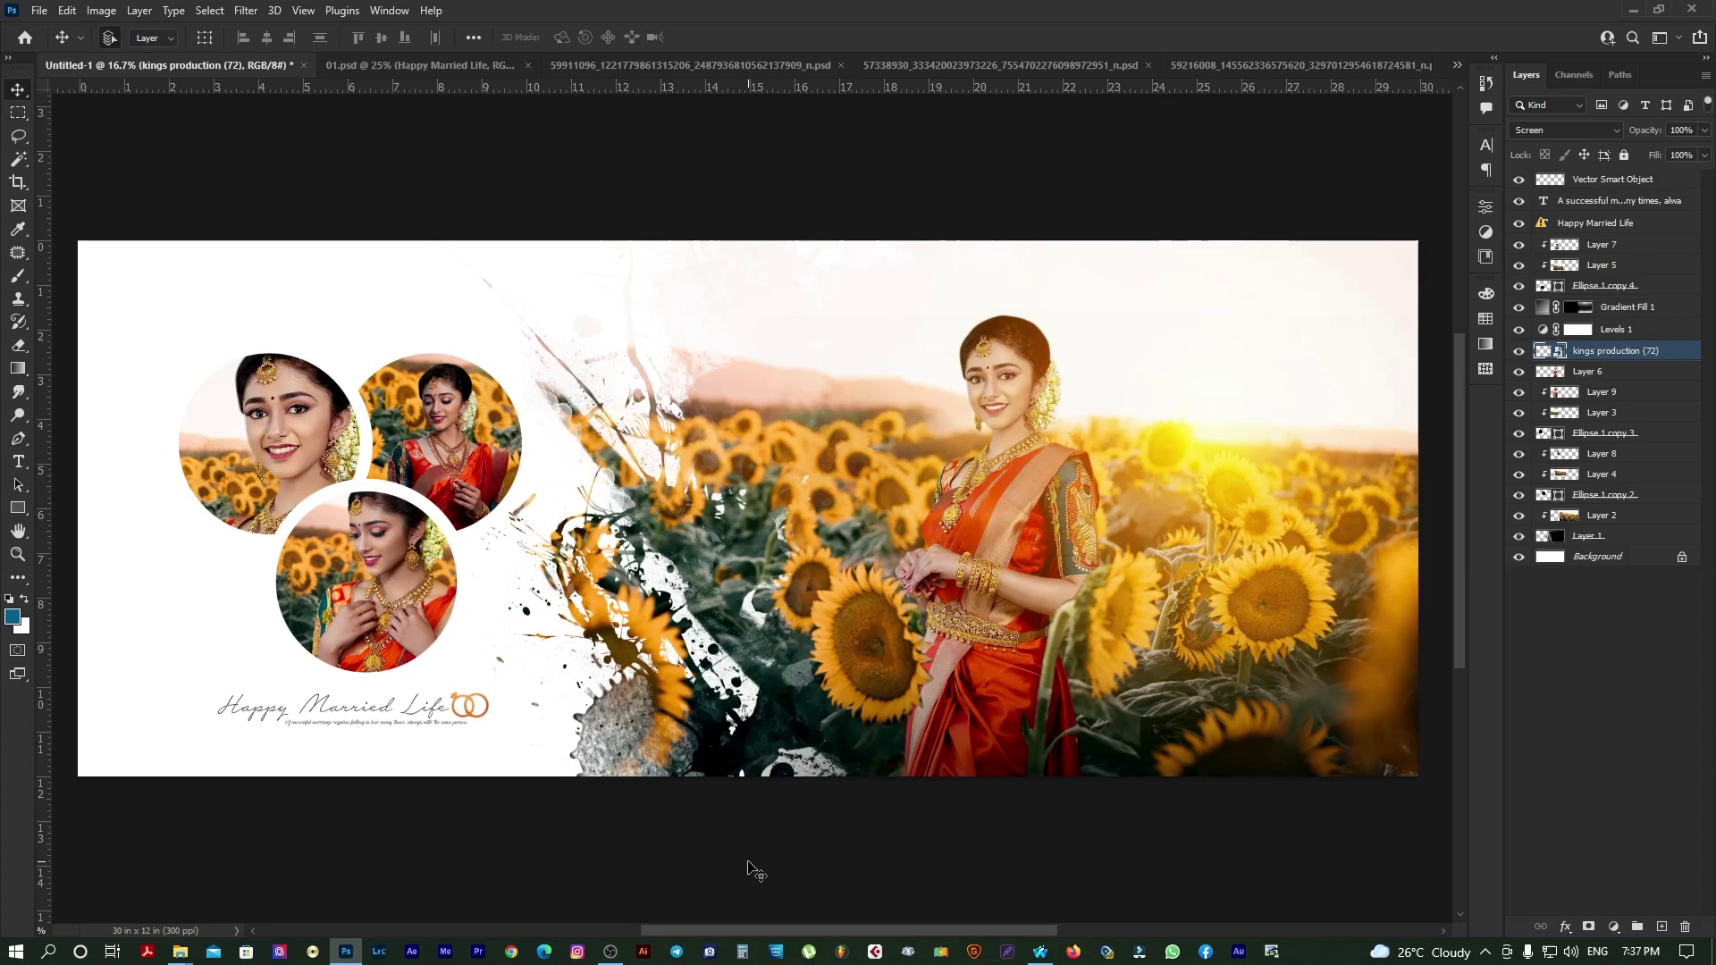
{"action": "key", "text": "Tab"}
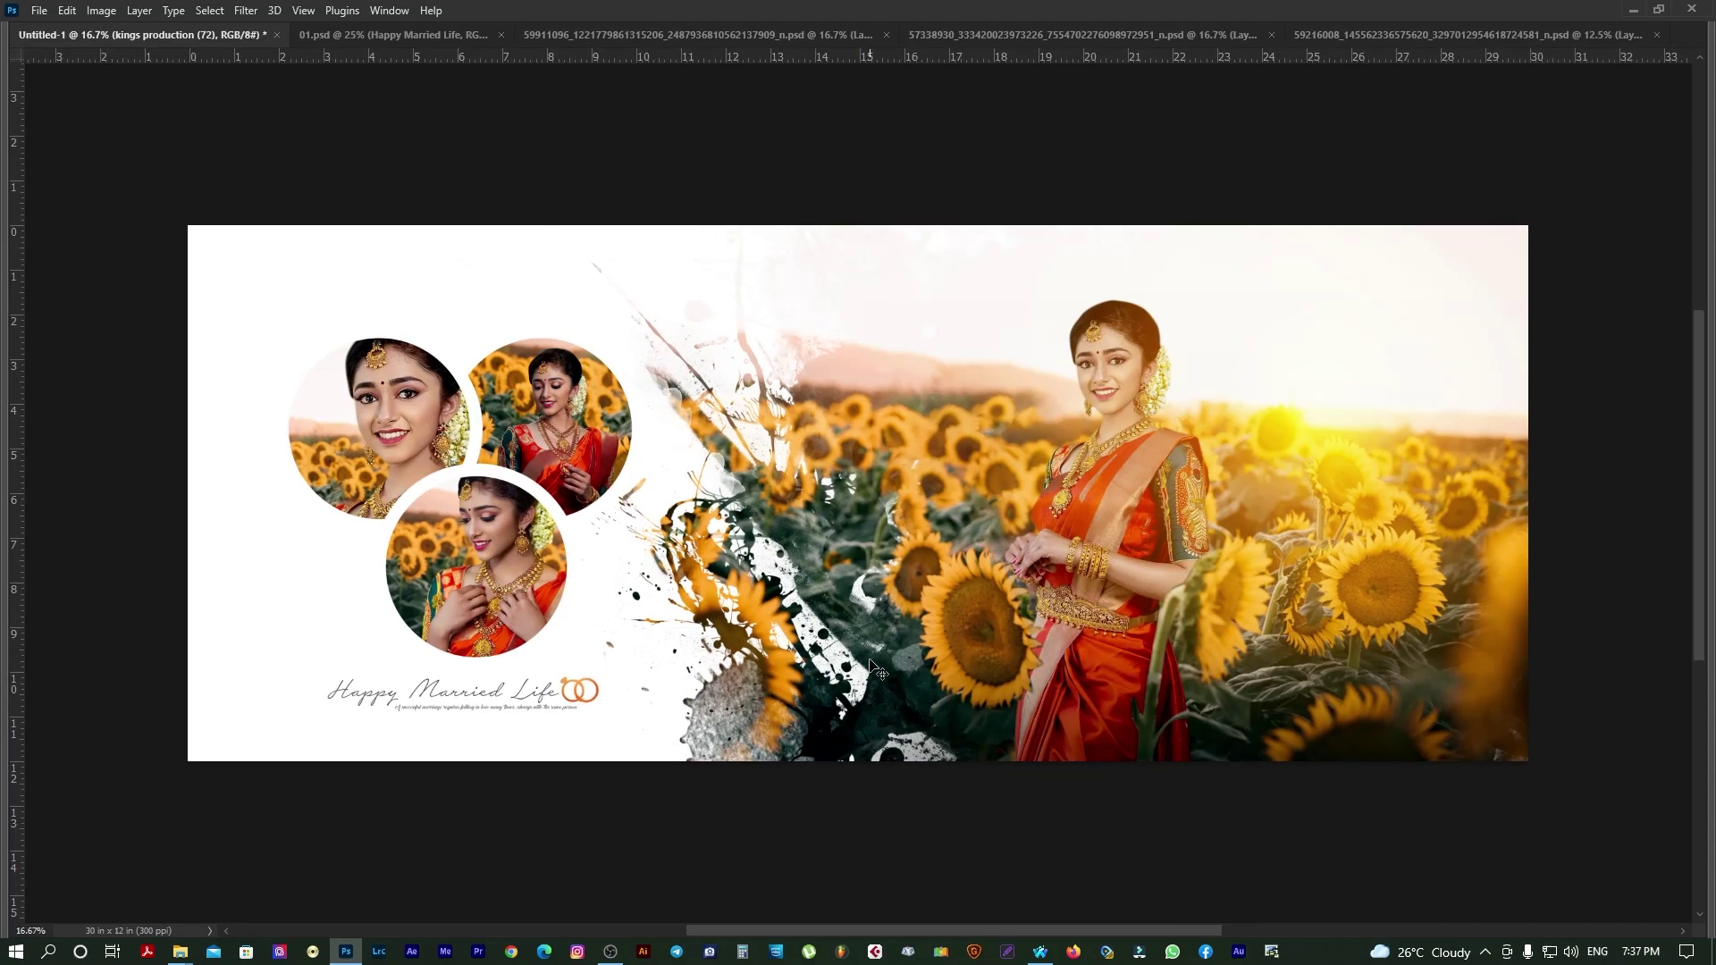
{"action": "scroll", "coordinate": [901, 566], "scroll_direction": "up", "scroll_amount": 5}
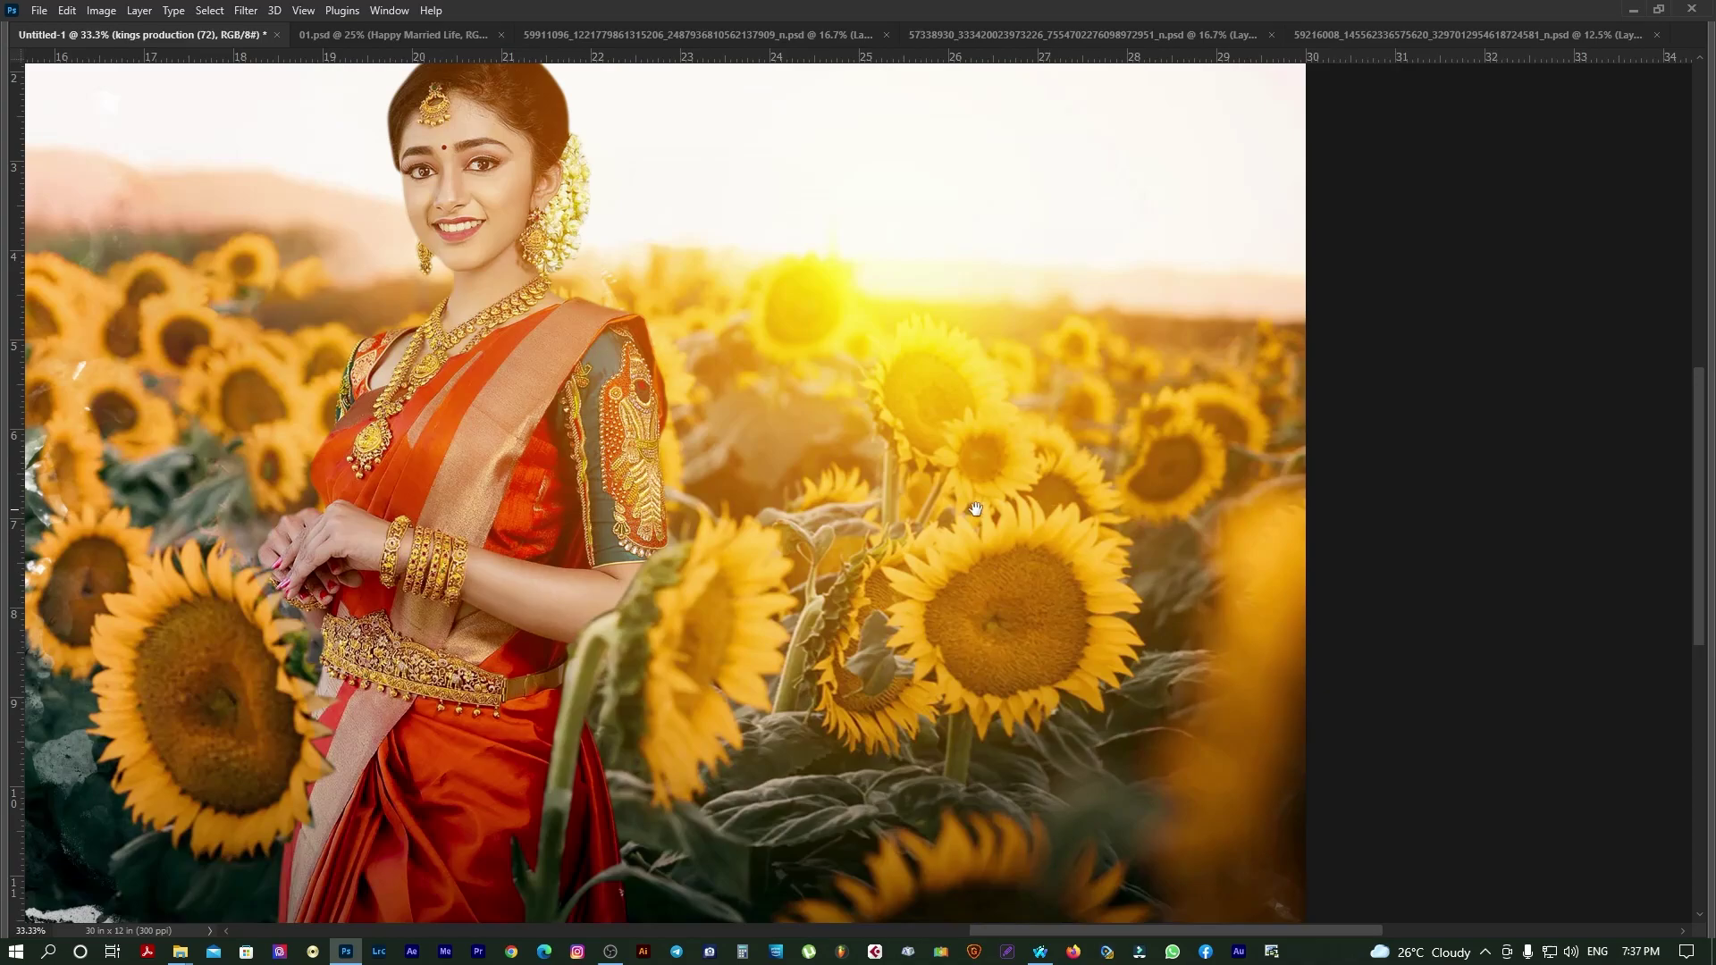
{"action": "scroll", "coordinate": [1131, 596], "scroll_direction": "down", "scroll_amount": 3}
{"action": "left_click_drag", "start_coordinate": [1131, 596], "coordinate": [1246, 560]}
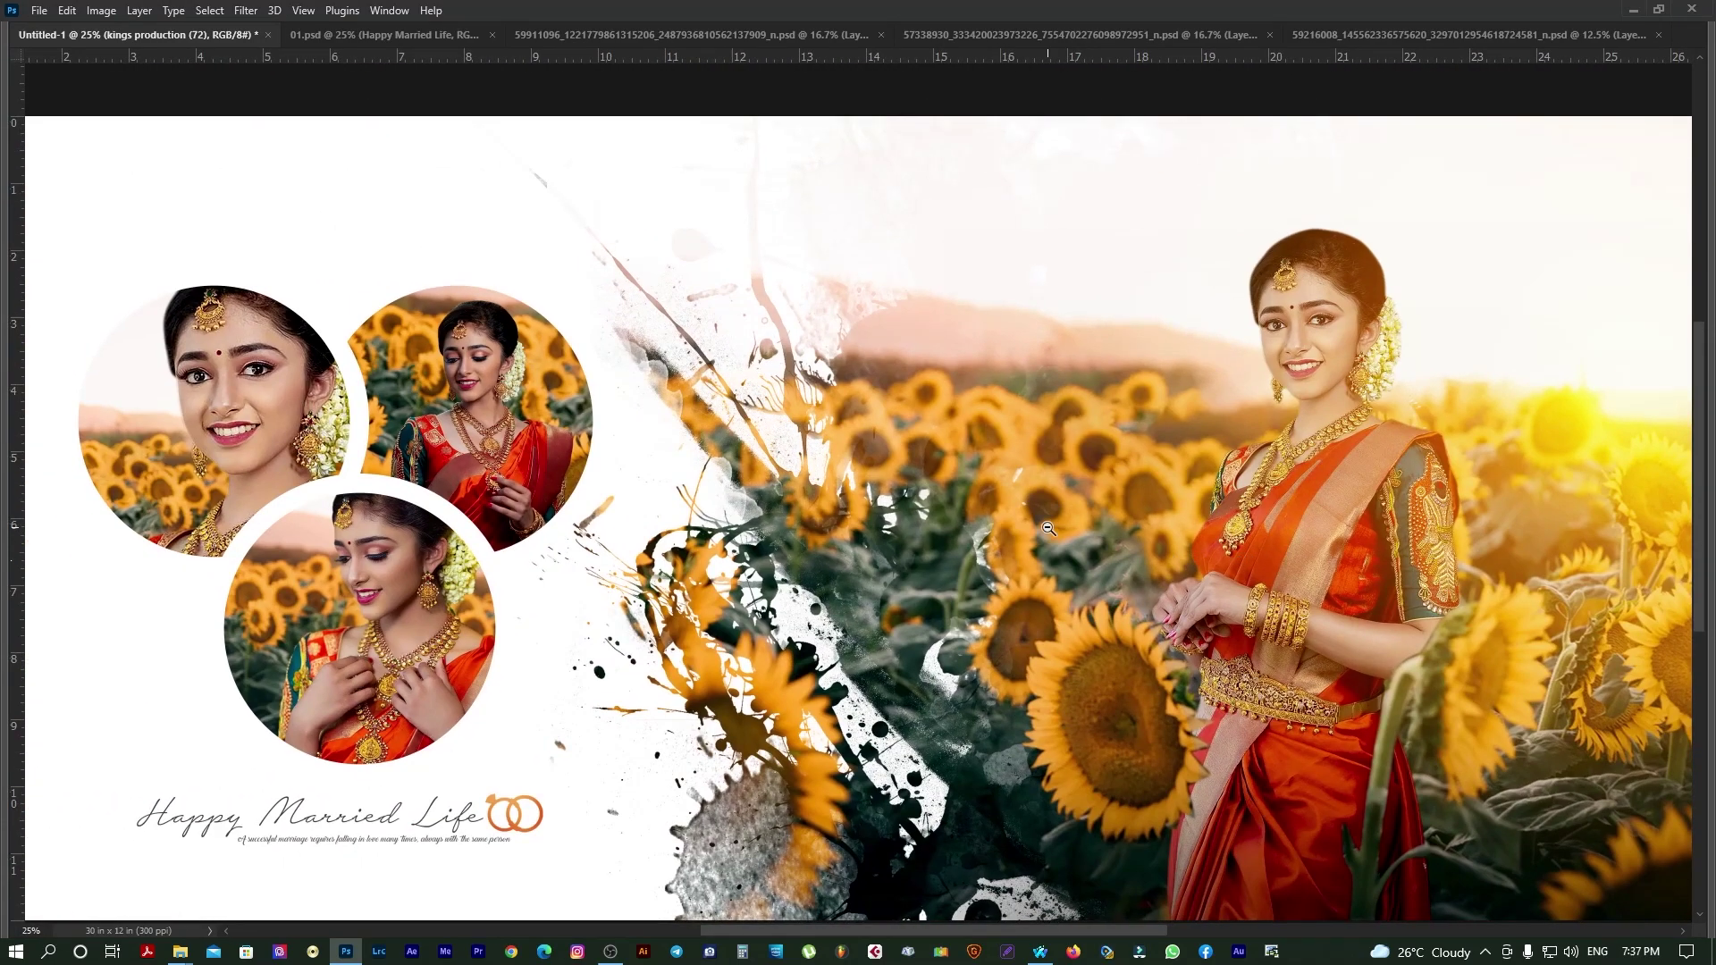
{"action": "left_click_drag", "start_coordinate": [1049, 528], "coordinate": [817, 491]}
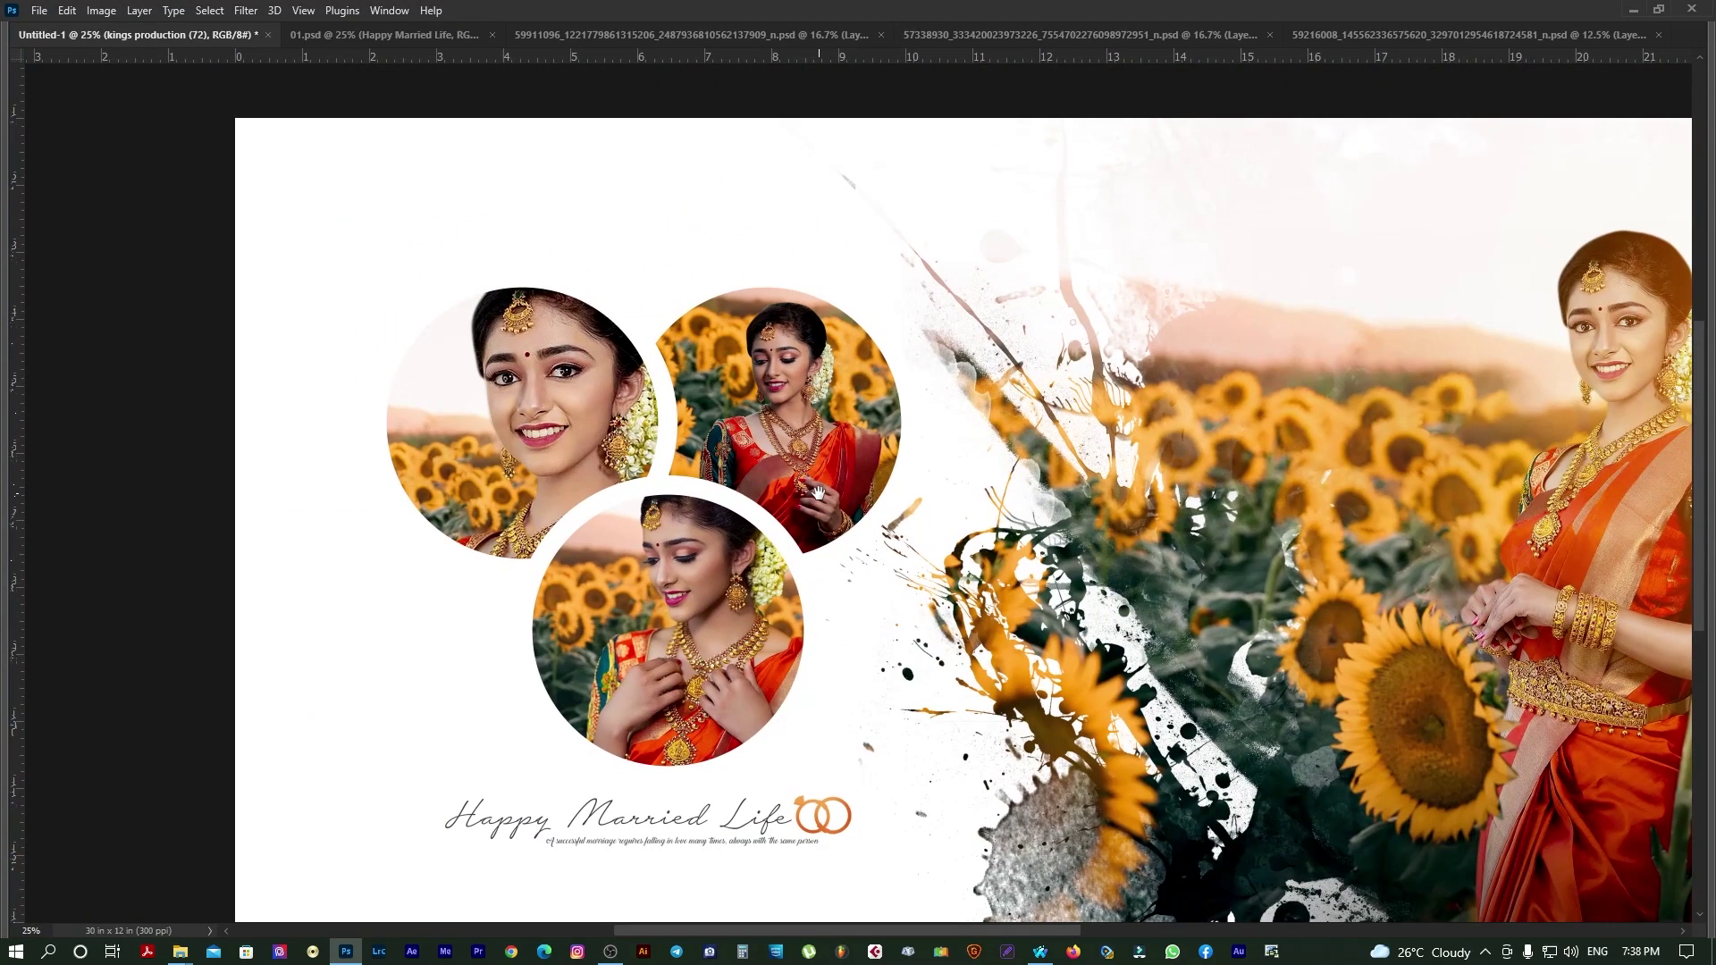
{"action": "scroll", "coordinate": [818, 491], "scroll_direction": "up", "scroll_amount": 1}
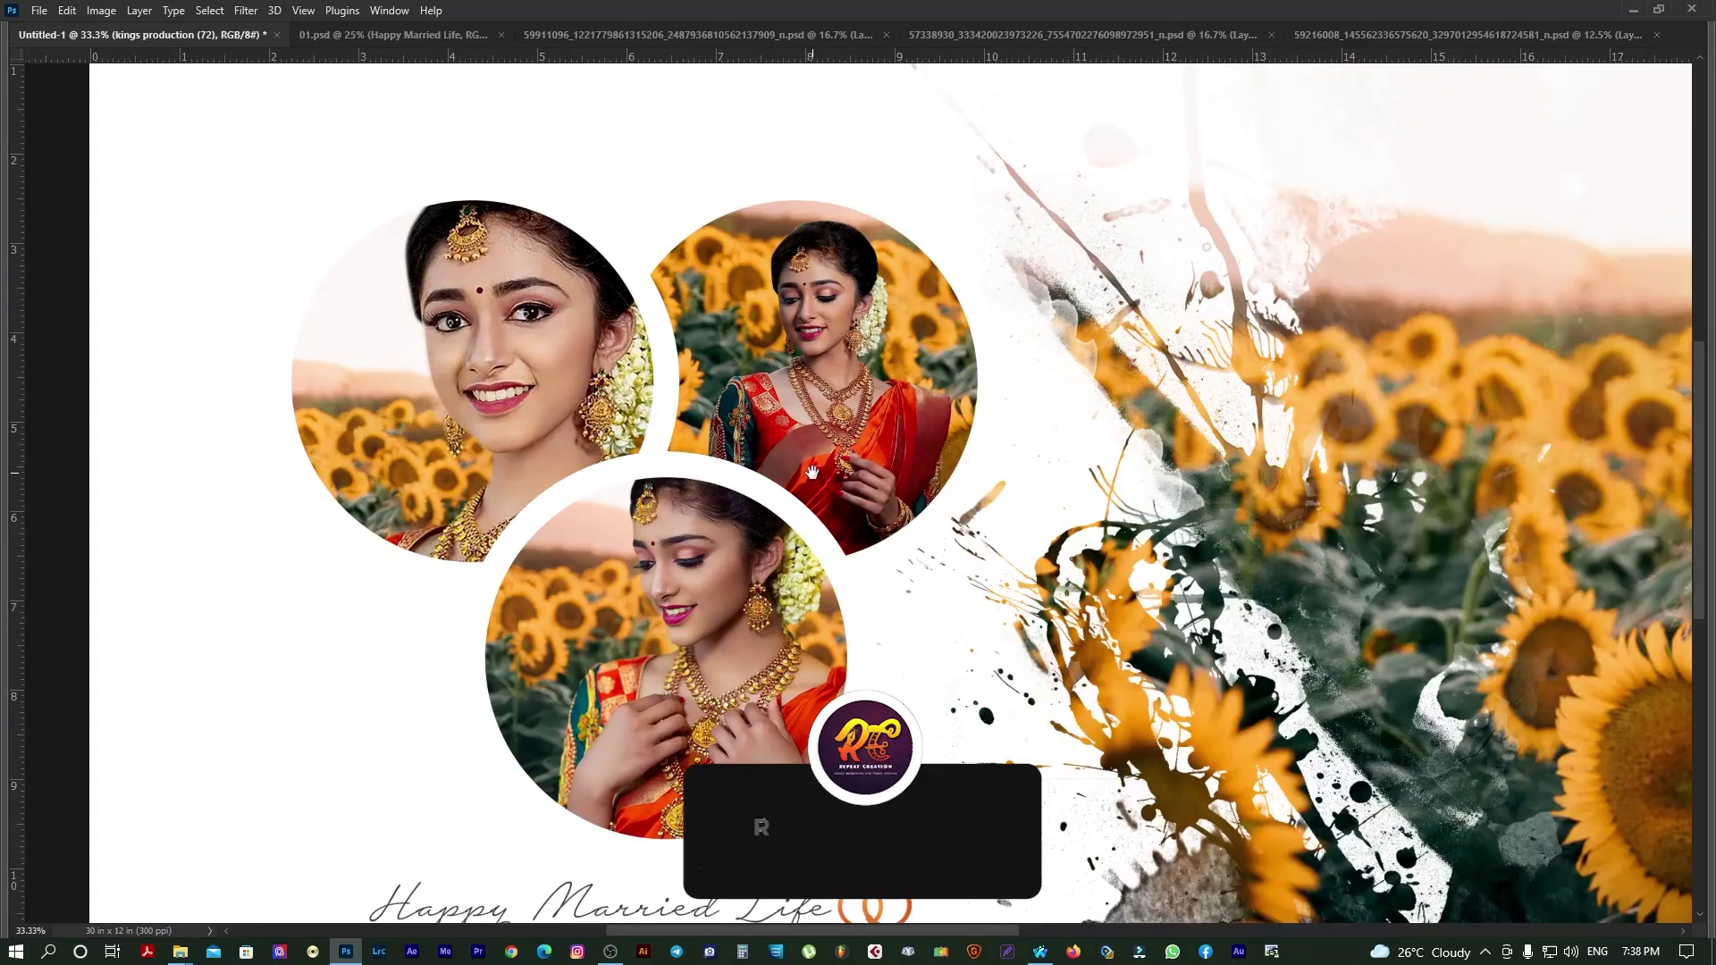
{"action": "scroll", "coordinate": [811, 472], "scroll_direction": "down", "scroll_amount": 1}
{"action": "left_click_drag", "start_coordinate": [812, 472], "coordinate": [731, 497]}
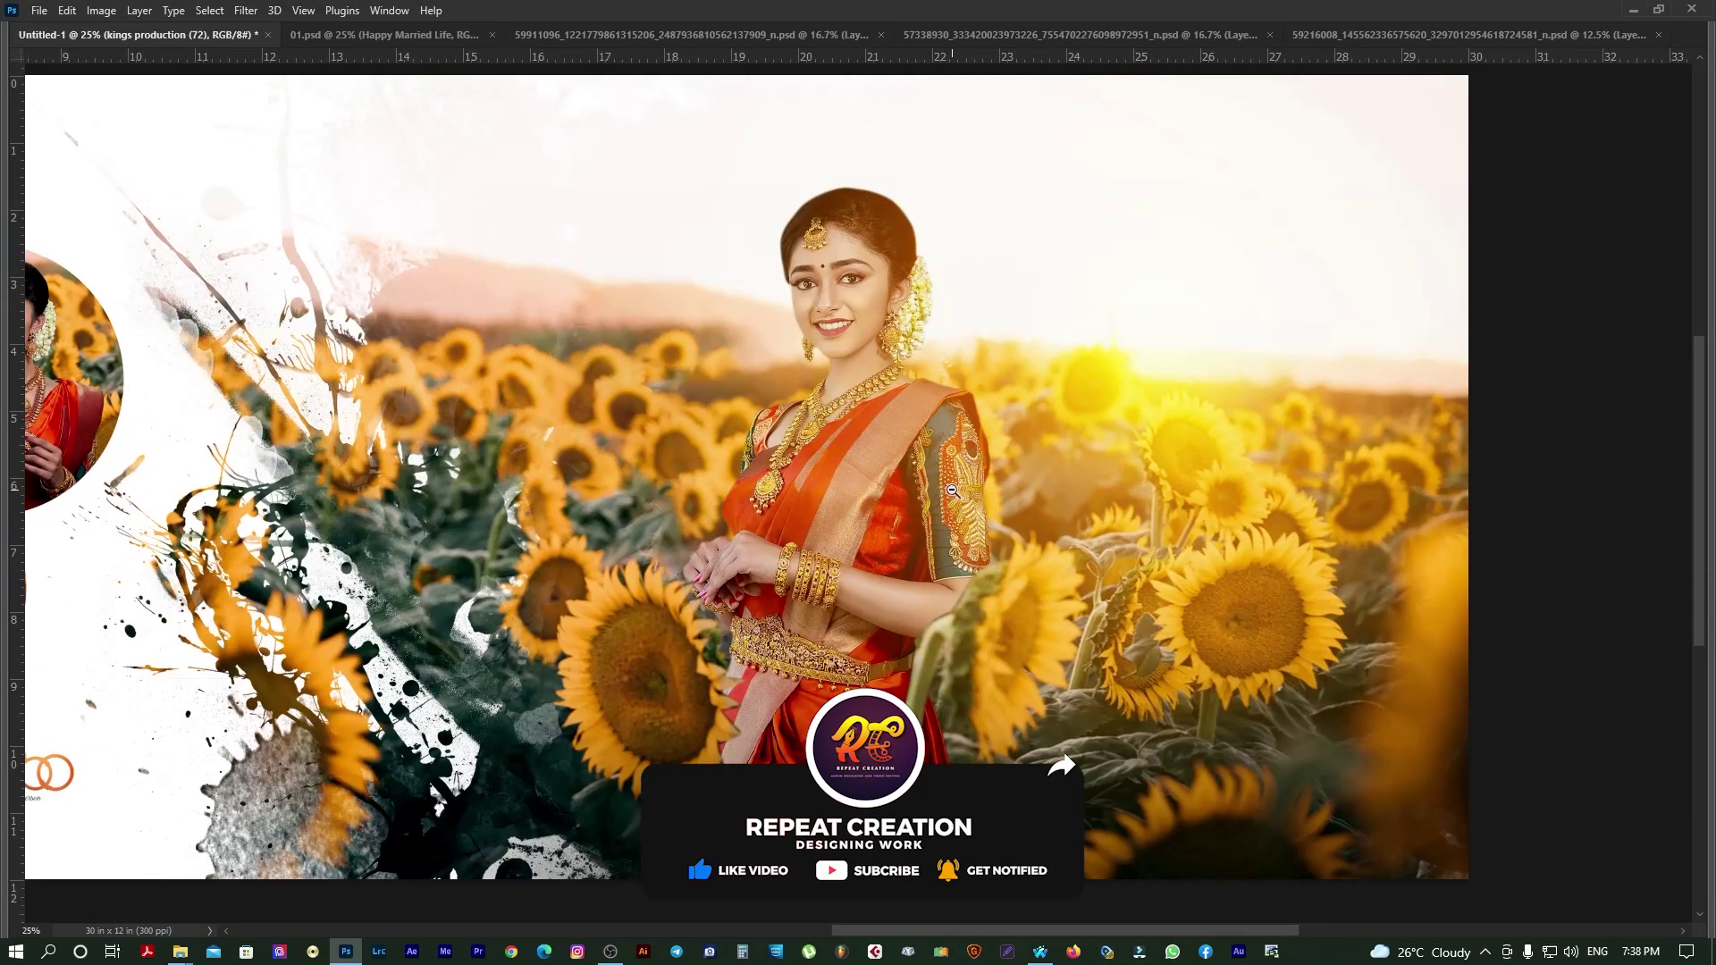
{"action": "scroll", "coordinate": [952, 490], "scroll_direction": "down", "scroll_amount": 1}
{"action": "scroll", "coordinate": [952, 497], "scroll_direction": "up", "scroll_amount": 1}
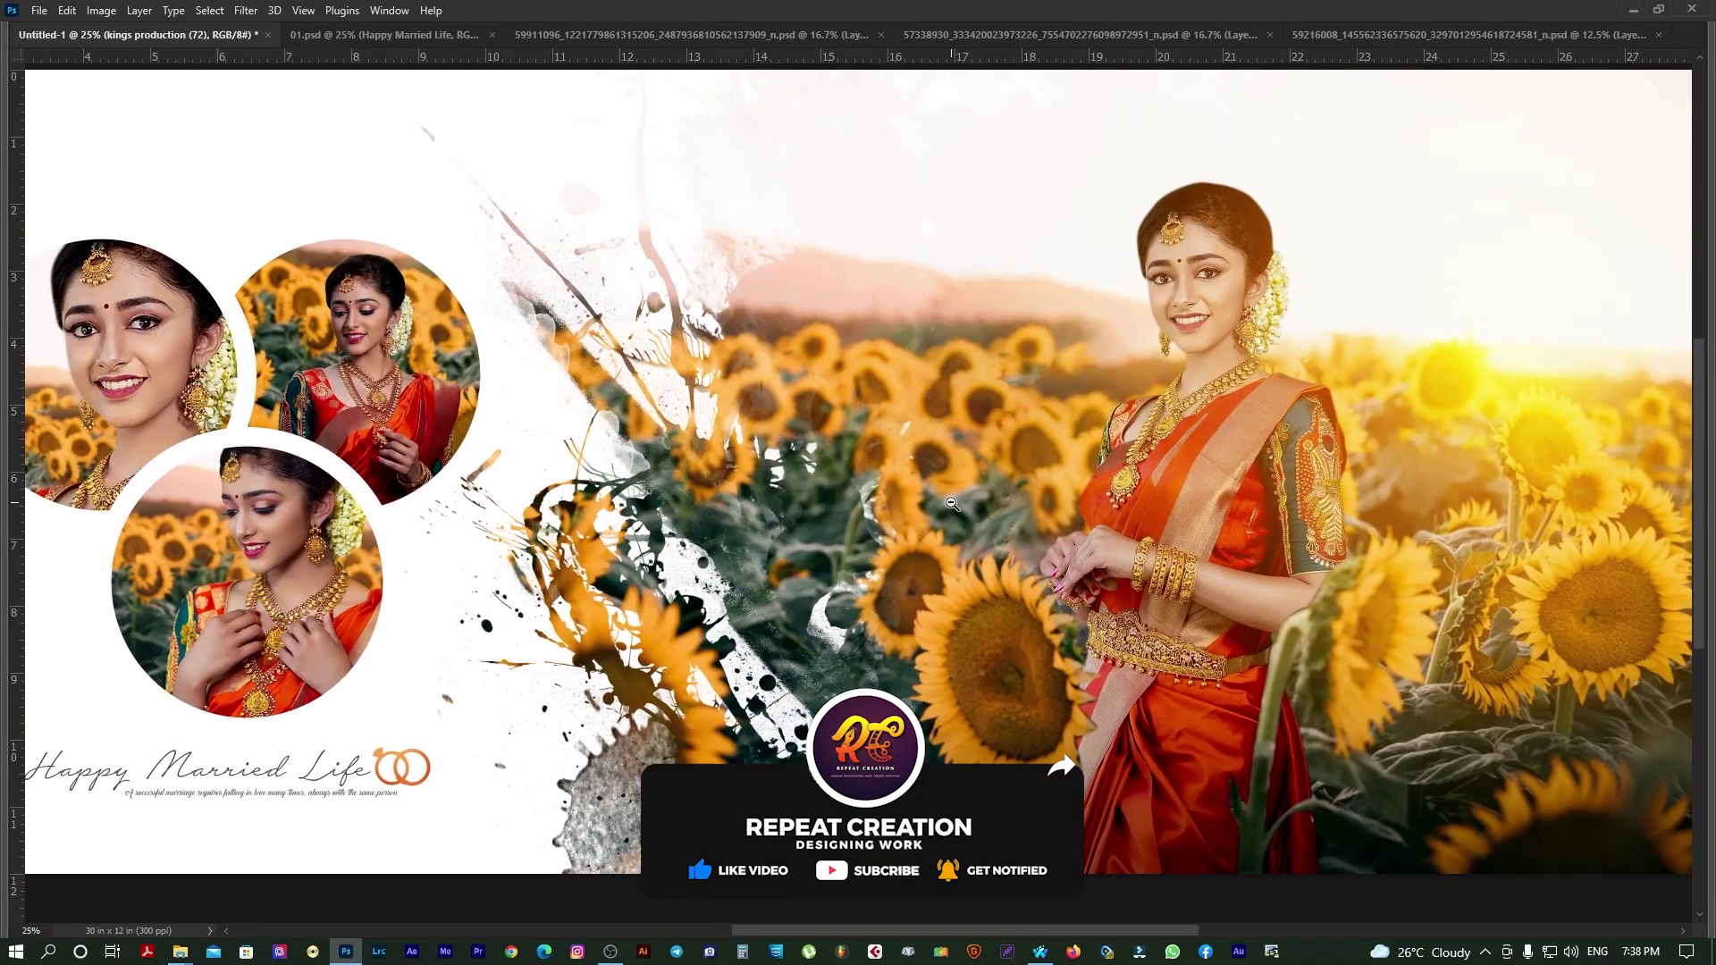
{"action": "scroll", "coordinate": [952, 503], "scroll_direction": "down", "scroll_amount": 1}
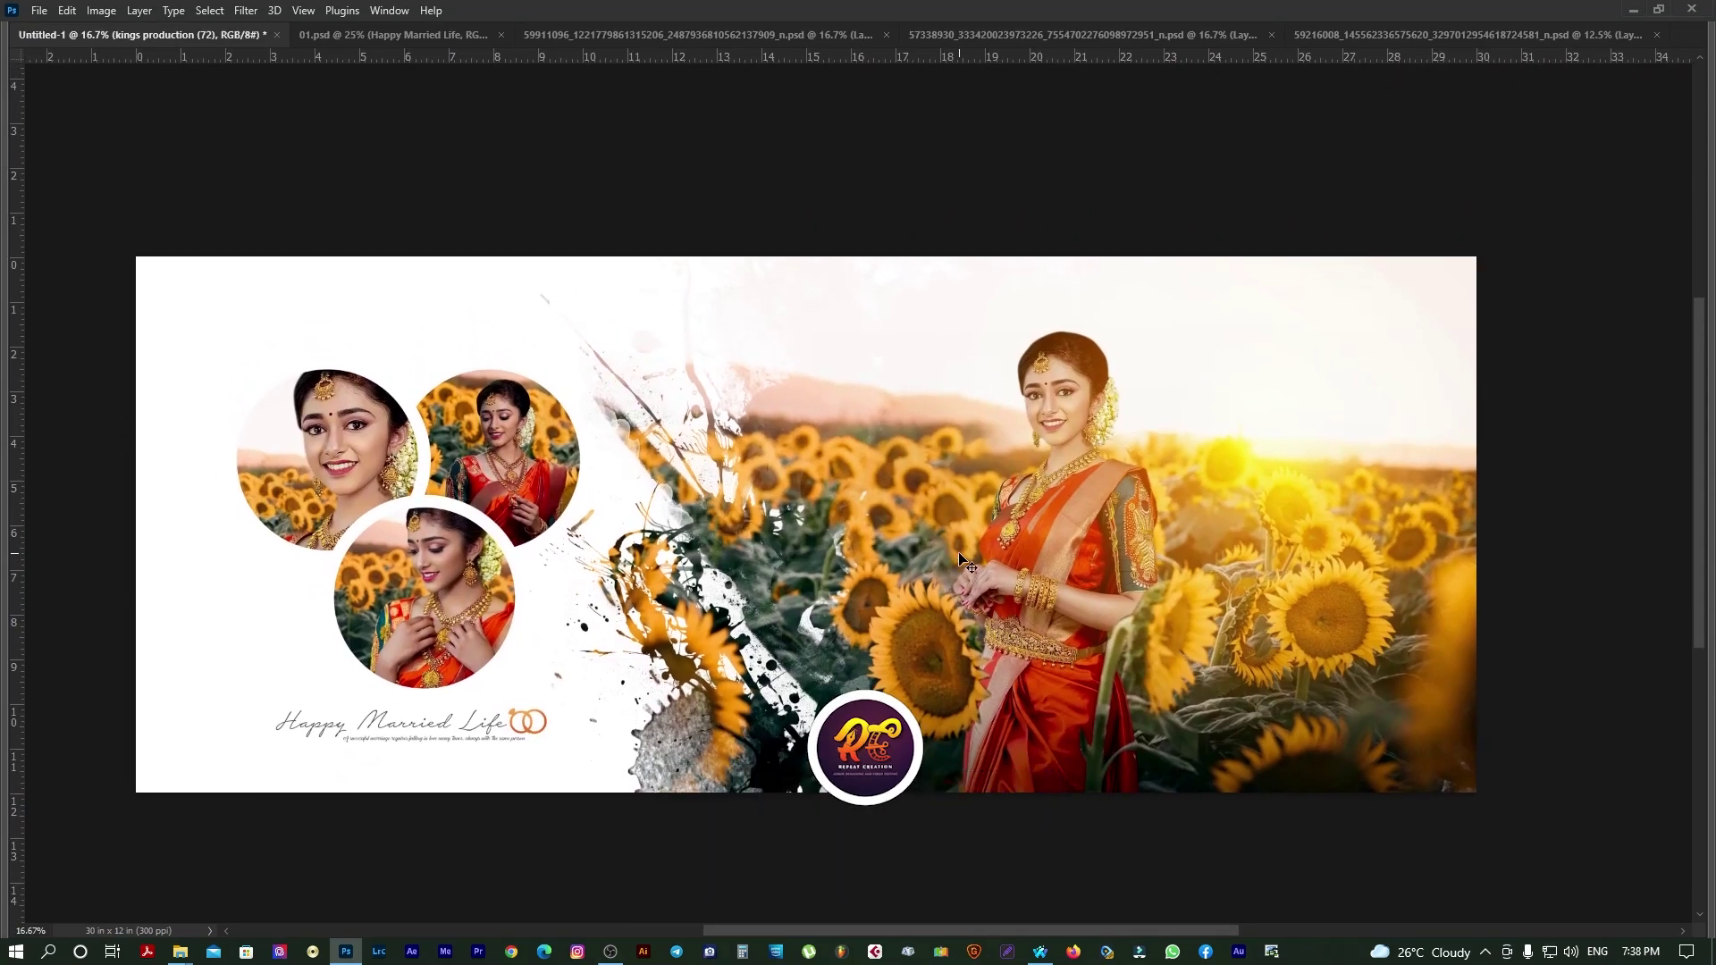